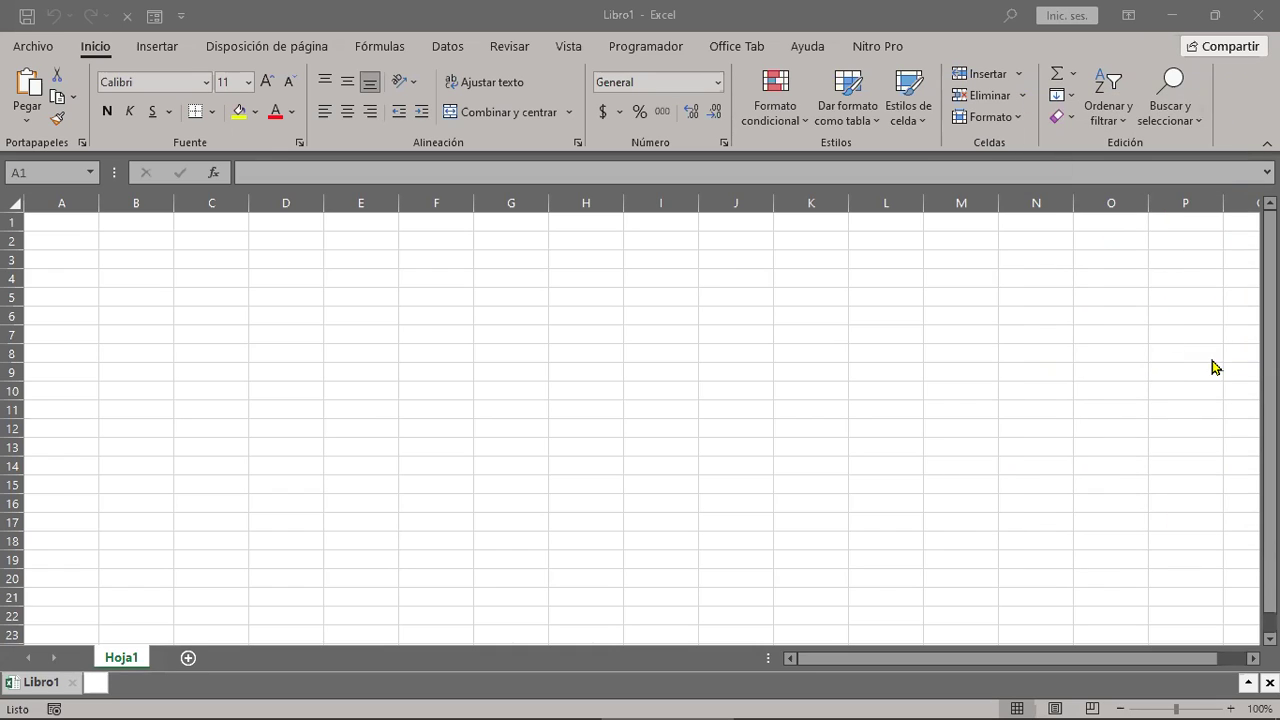
Bring Excel into focus, glance at the File view and Start menu, then return to the blank workbook
left_click(439, 14)
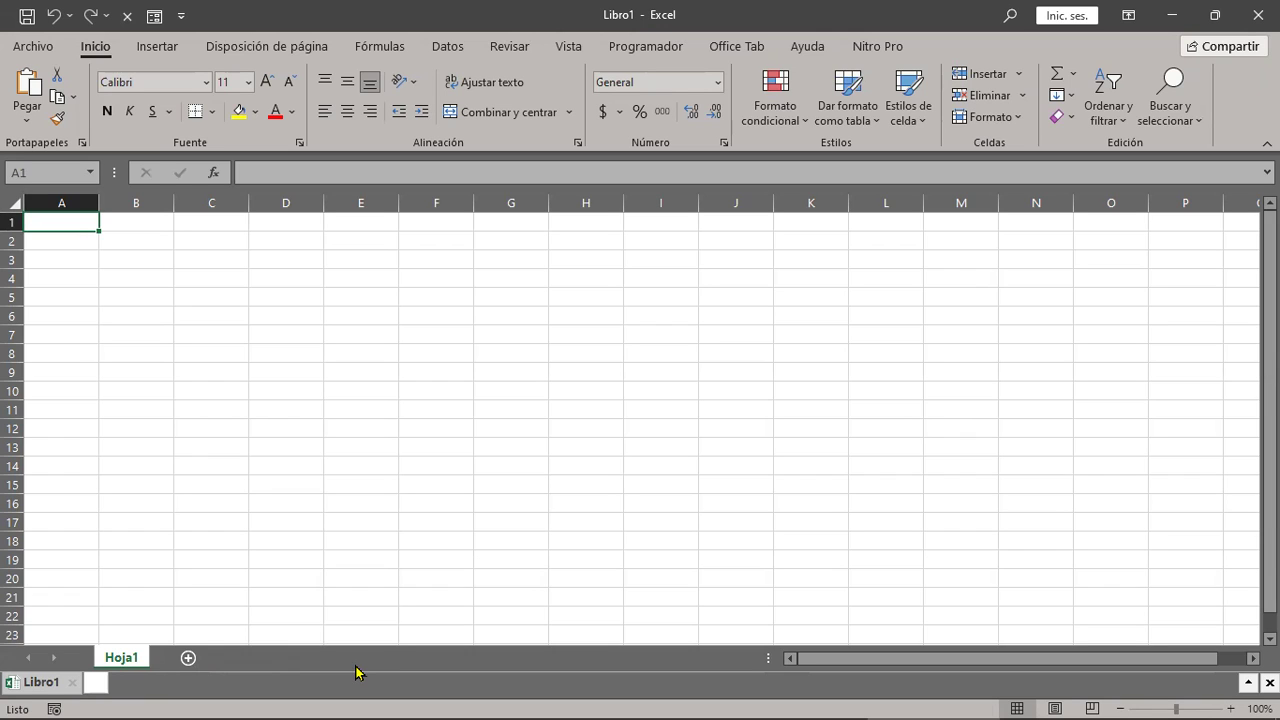
left_click(47, 52)
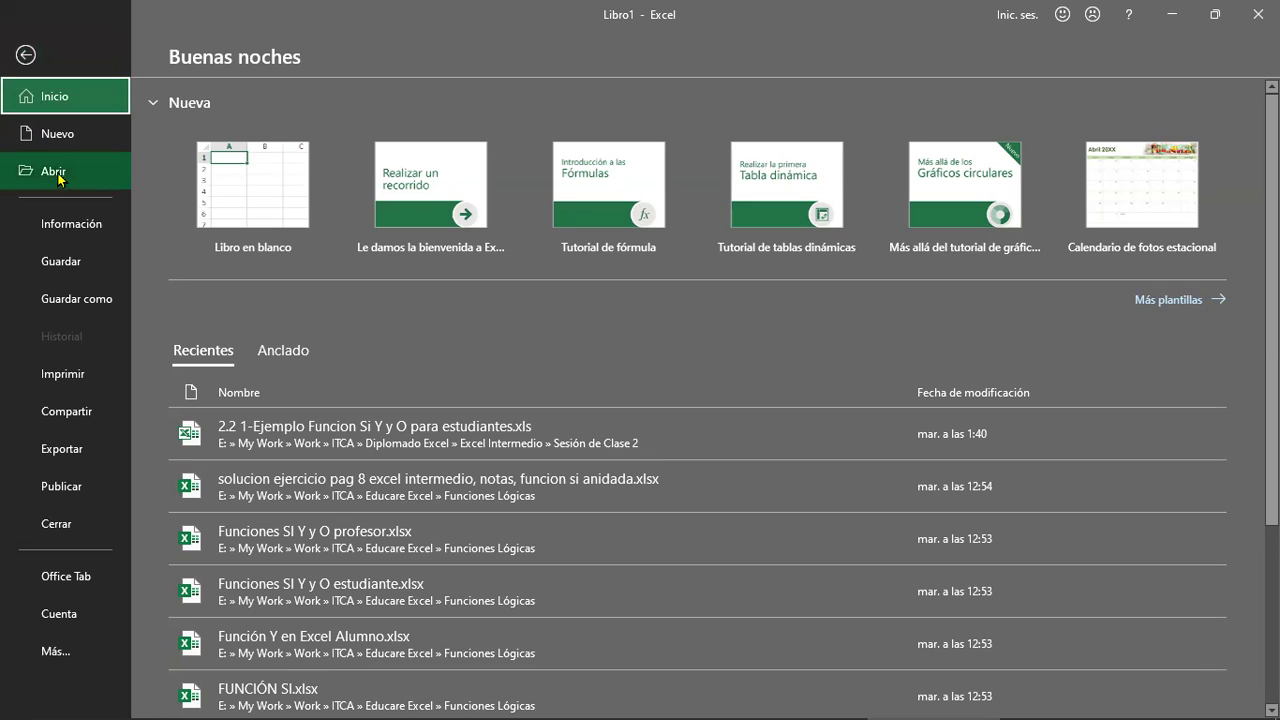
left_click(26, 57)
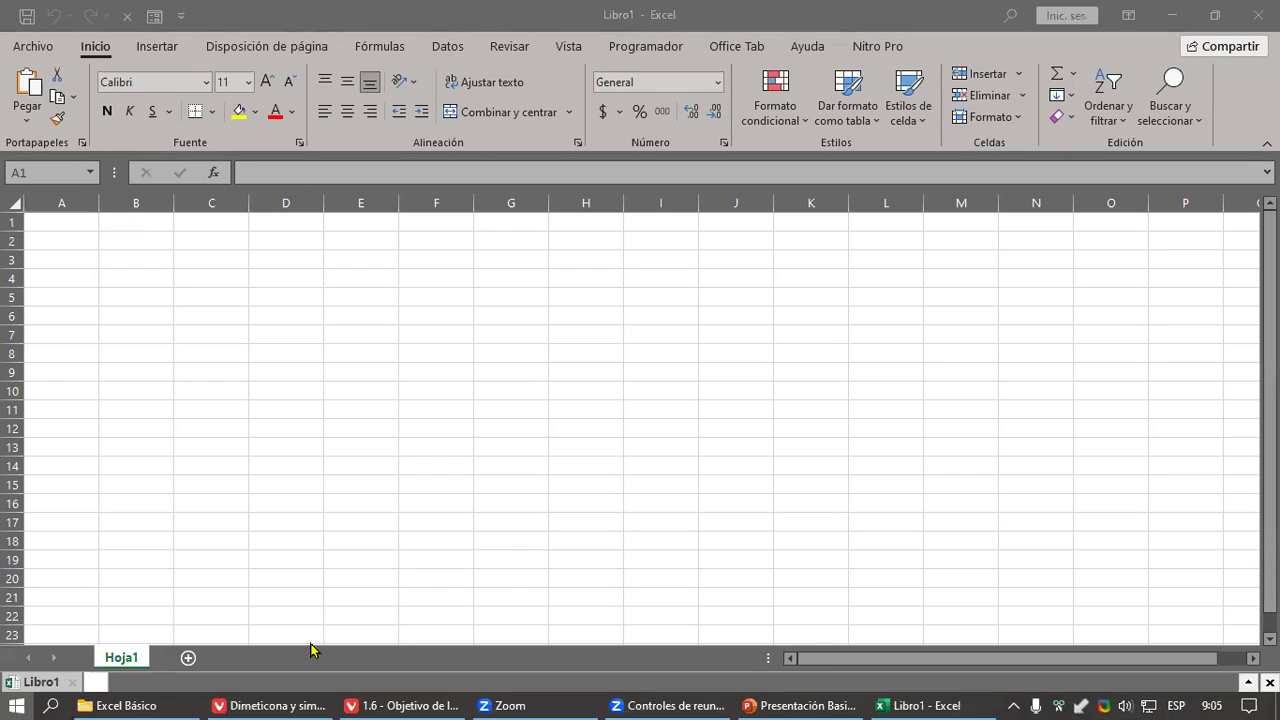
key("super")
left_click(451, 541)
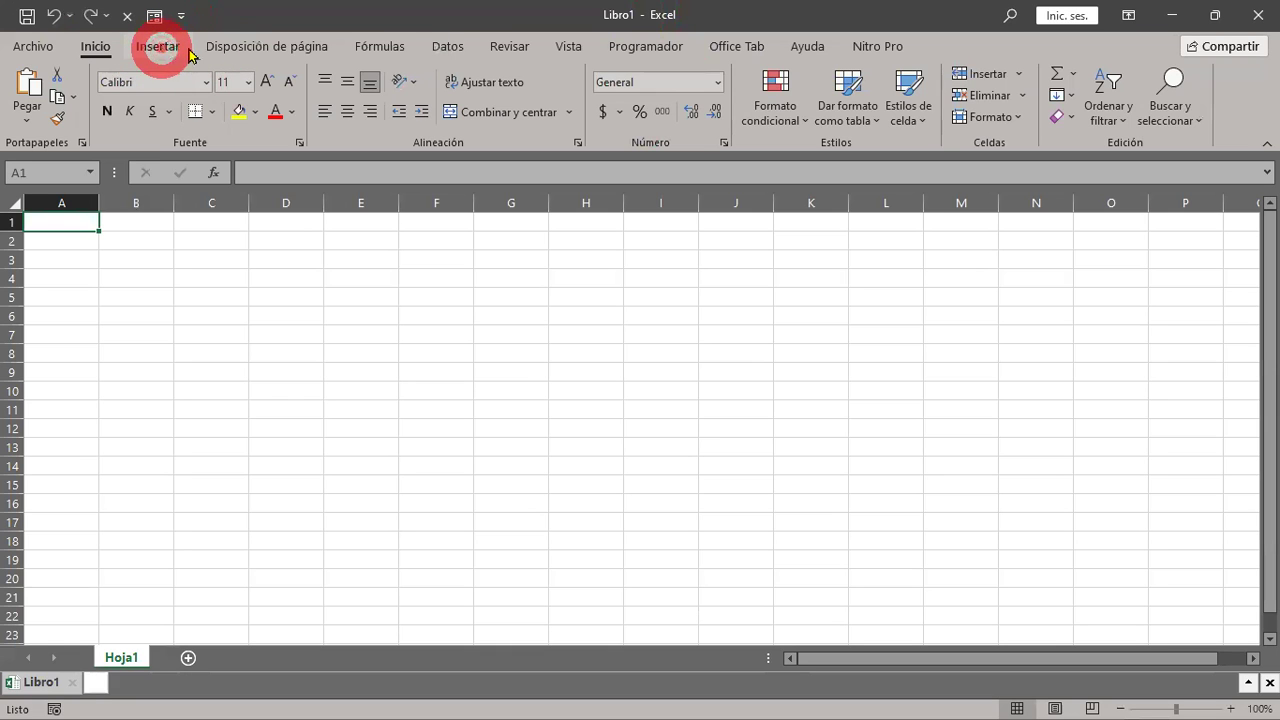
Browse the Insertar, Disposición de página, Fórmulas, Datos, Revisar and Vista tabs, then return to Inicio
left_click(157, 46)
left_click(280, 47)
left_click(380, 46)
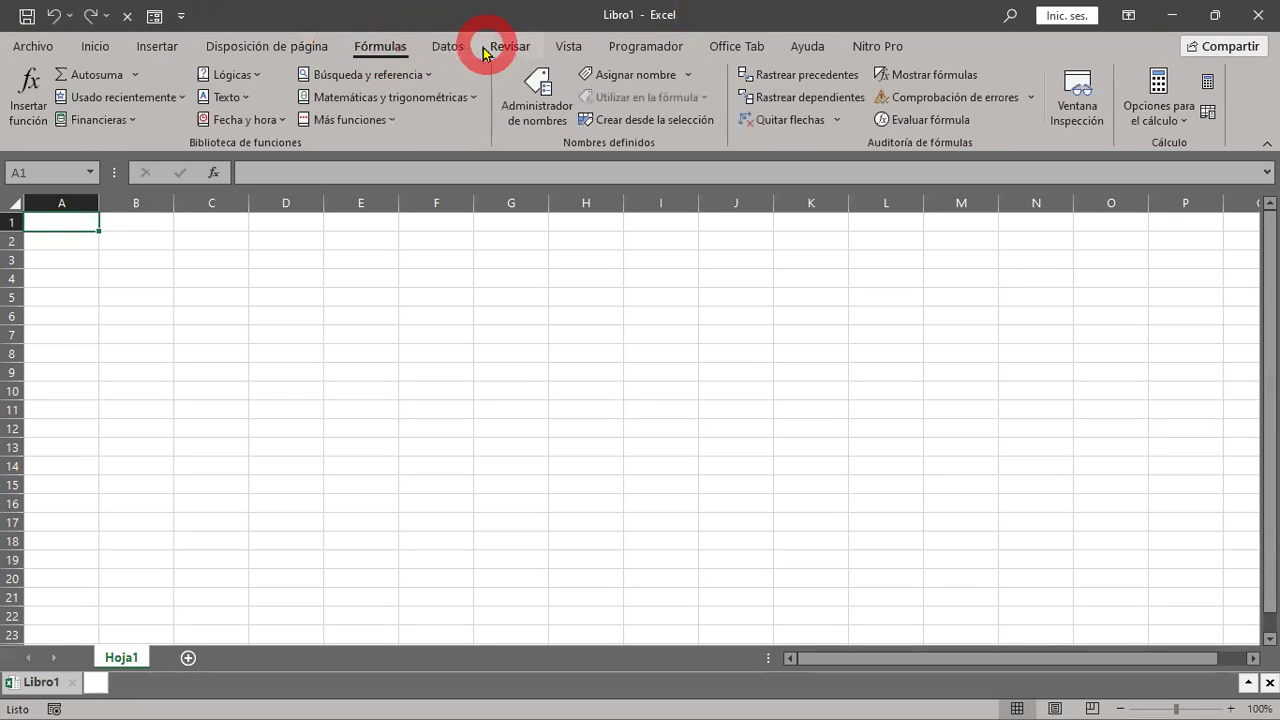
left_click(448, 46)
left_click(509, 46)
left_click(569, 46)
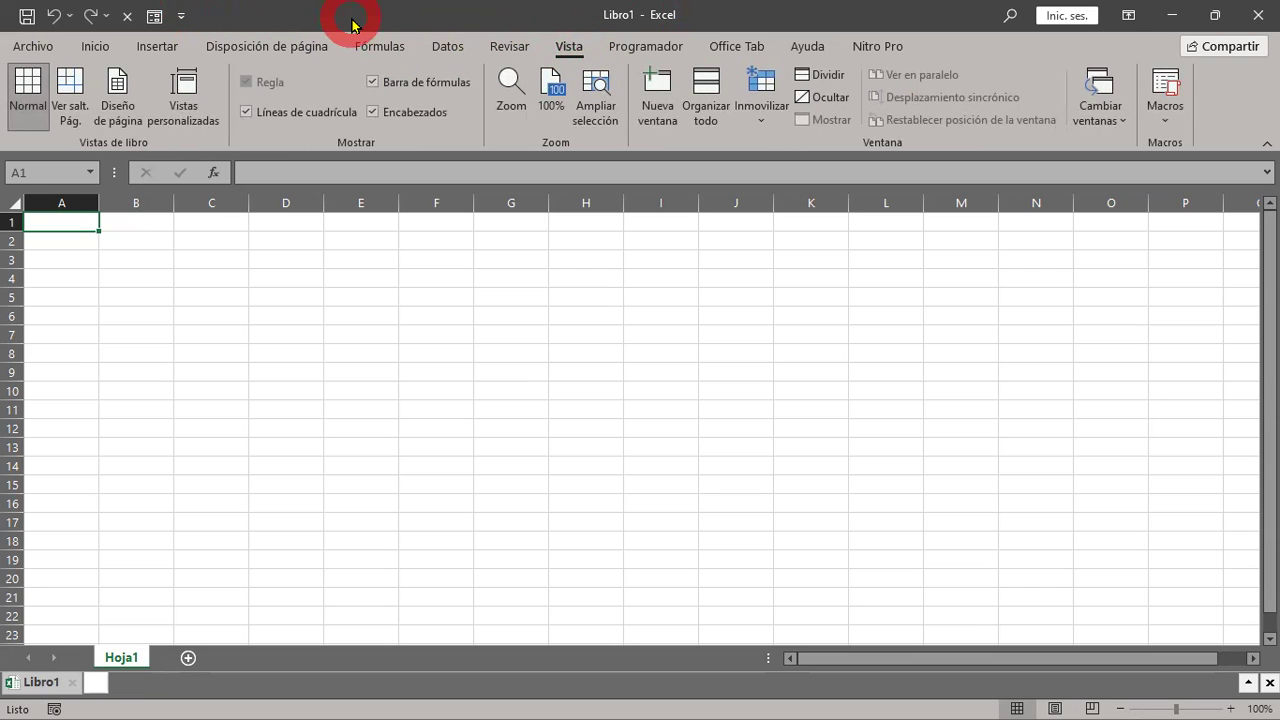
left_click(97, 49)
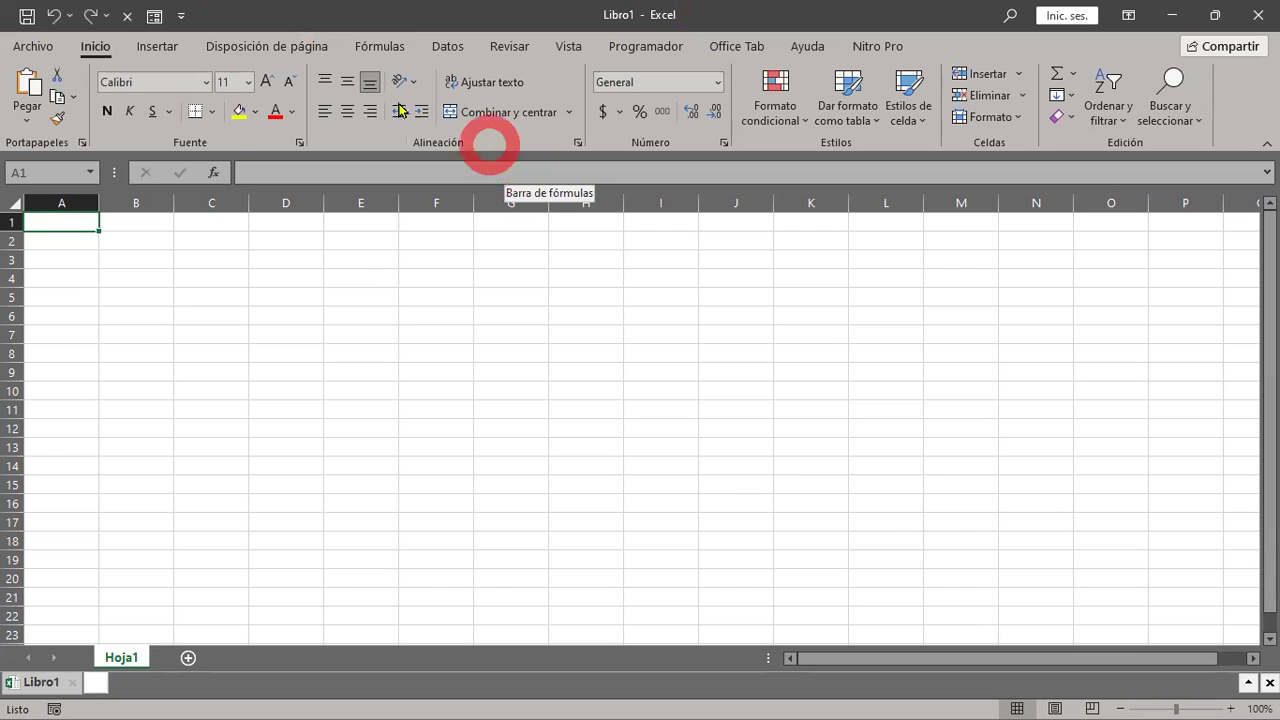
Open Más comandos from the Quick Access Toolbar dropdown to reach its Excel Options page
left_click(184, 18)
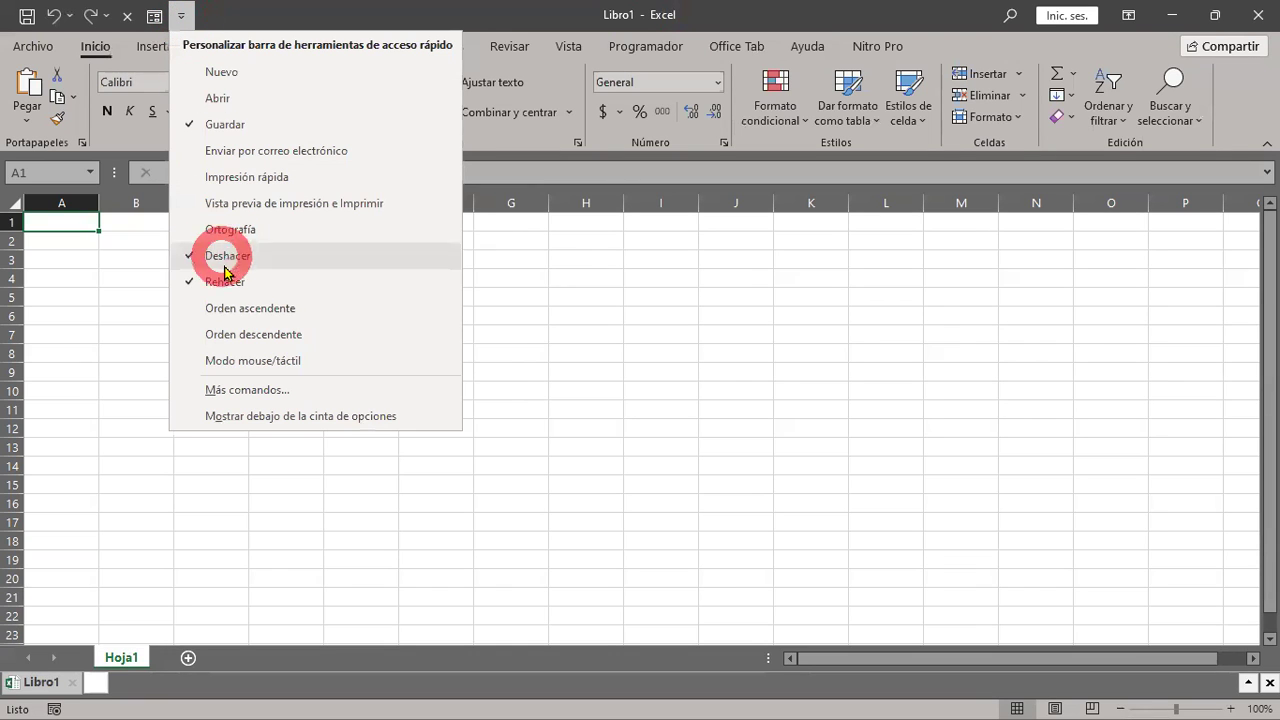
left_click(262, 397)
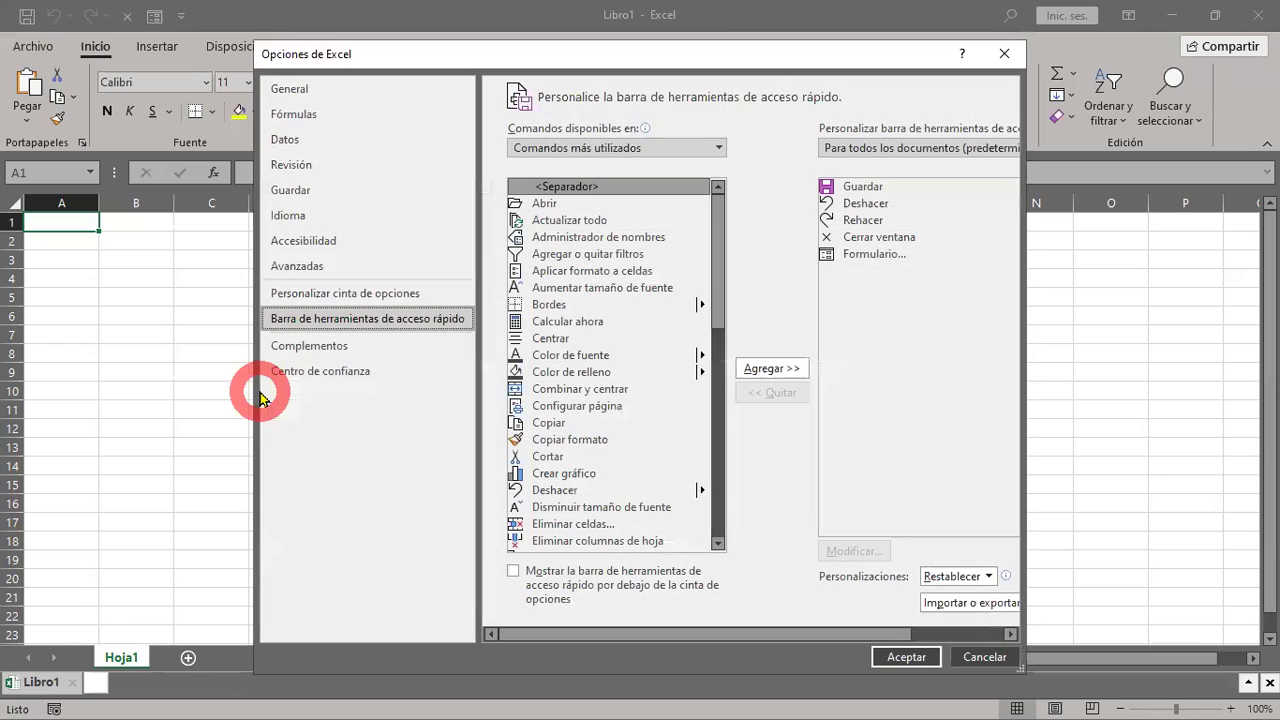
left_click_drag(501, 56, 503, 36)
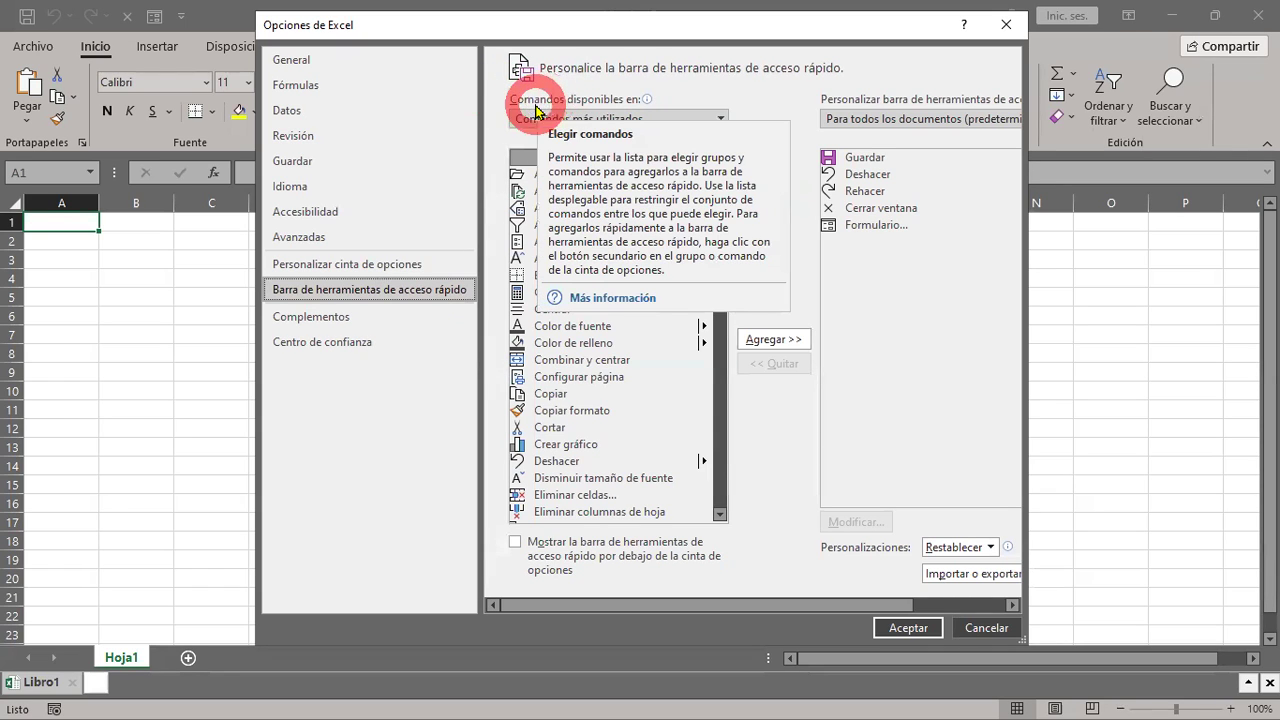
Switch the command list to Todos los comandos and scroll to find Negrita
left_click(720, 118)
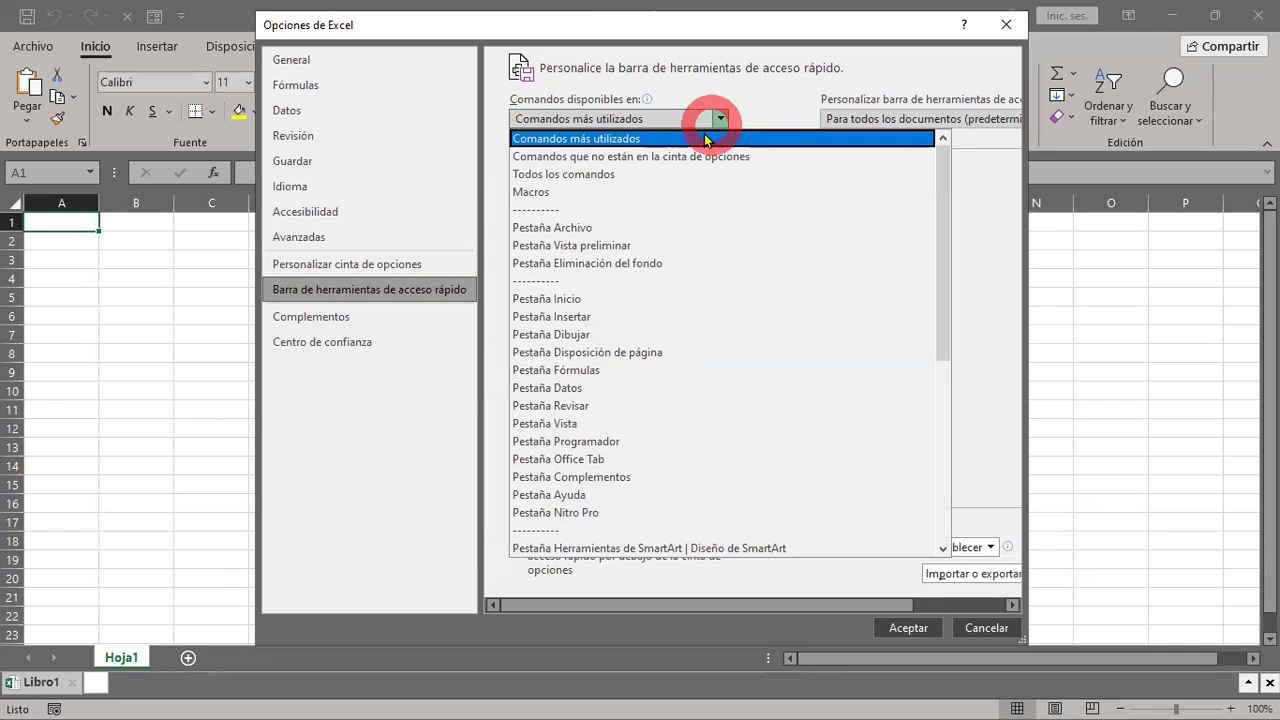
left_click(574, 176)
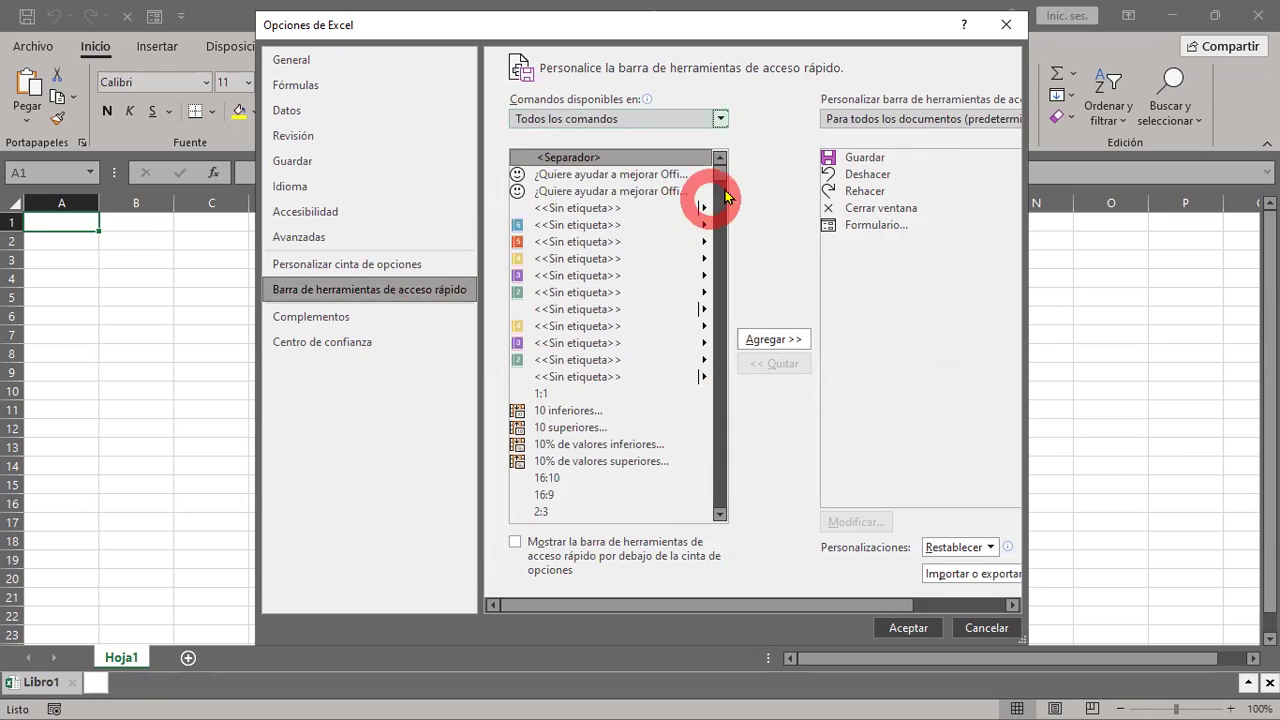
left_click_drag(722, 176, 722, 401)
scroll(623, 451, "down", 4)
scroll(623, 457, "down", 4)
scroll(626, 464, "down", 5)
scroll(623, 463, "down", 1)
scroll(623, 463, "down", 1)
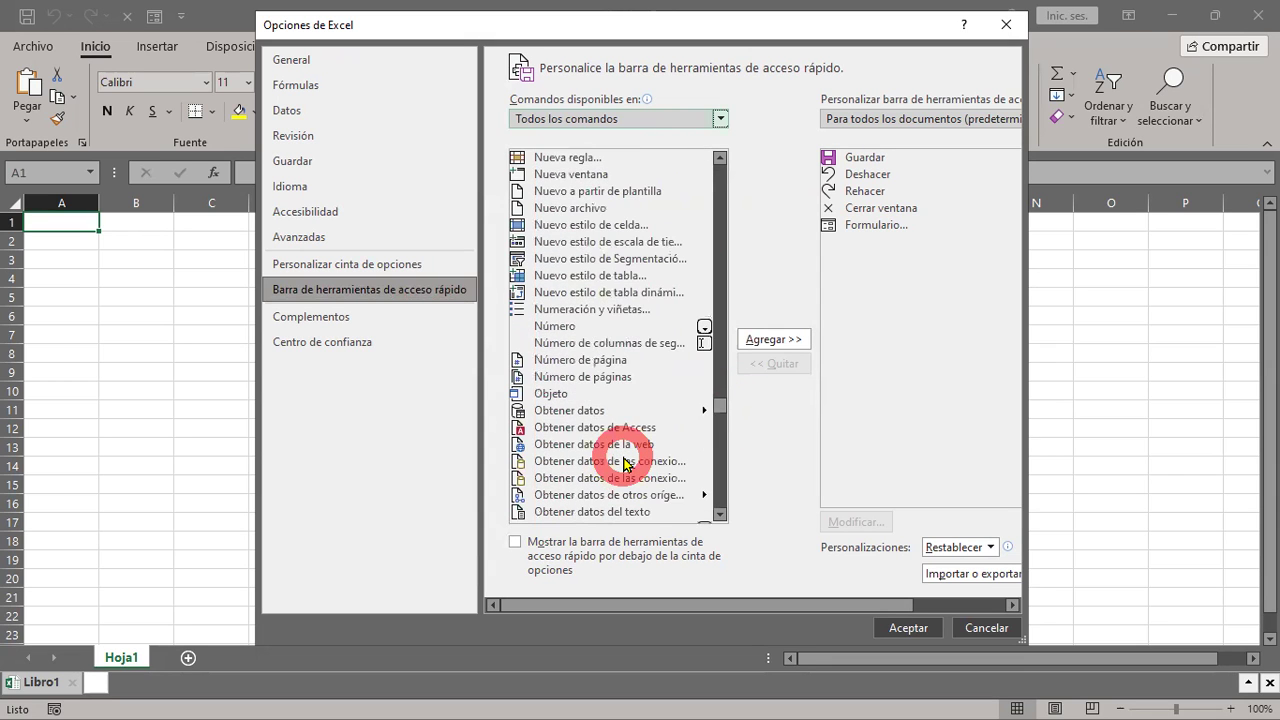
scroll(623, 463, "up", 3)
scroll(623, 463, "up", 3)
scroll(623, 463, "up", 2)
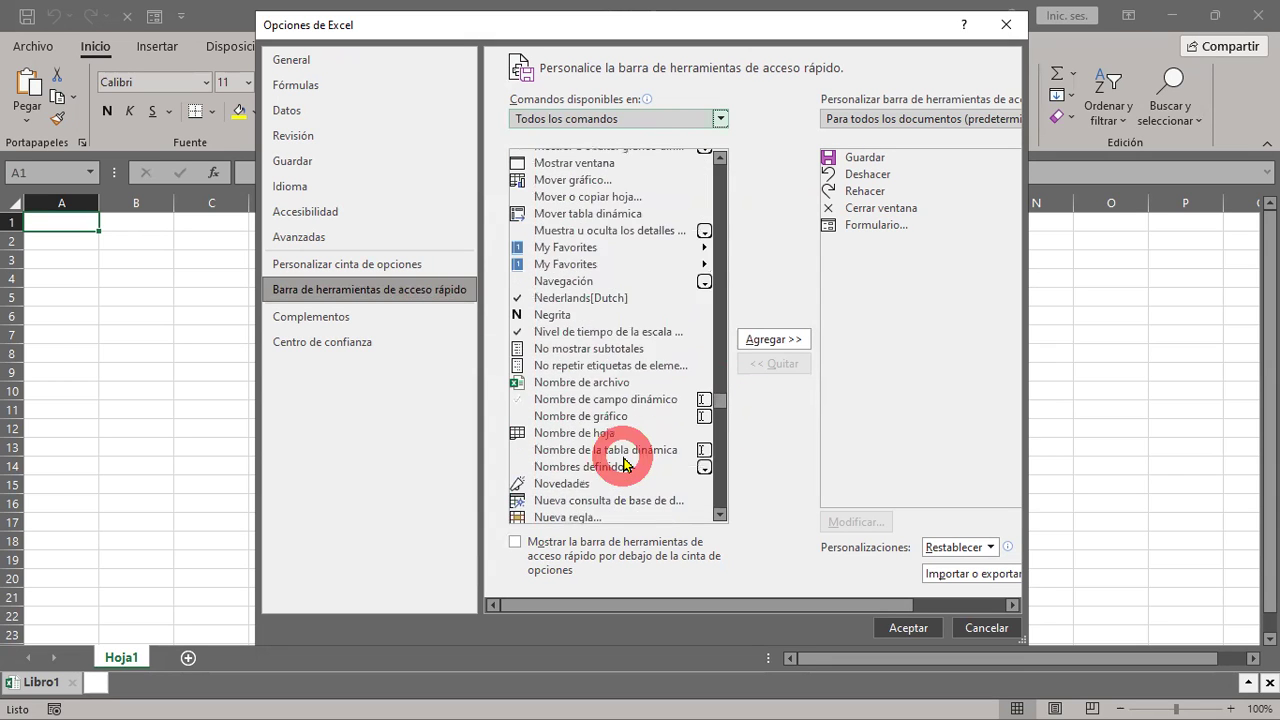
Add Negrita to the Quick Access Toolbar list and widen the Options window
left_click(549, 316)
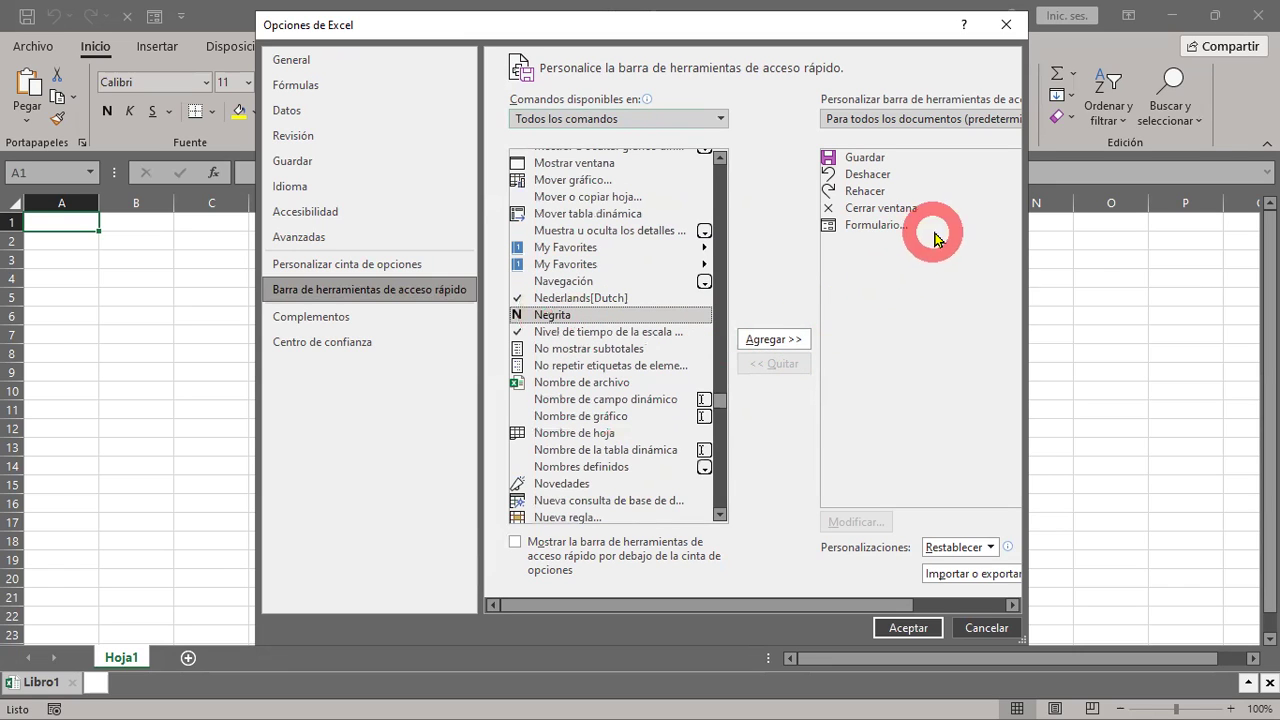
left_click(778, 339)
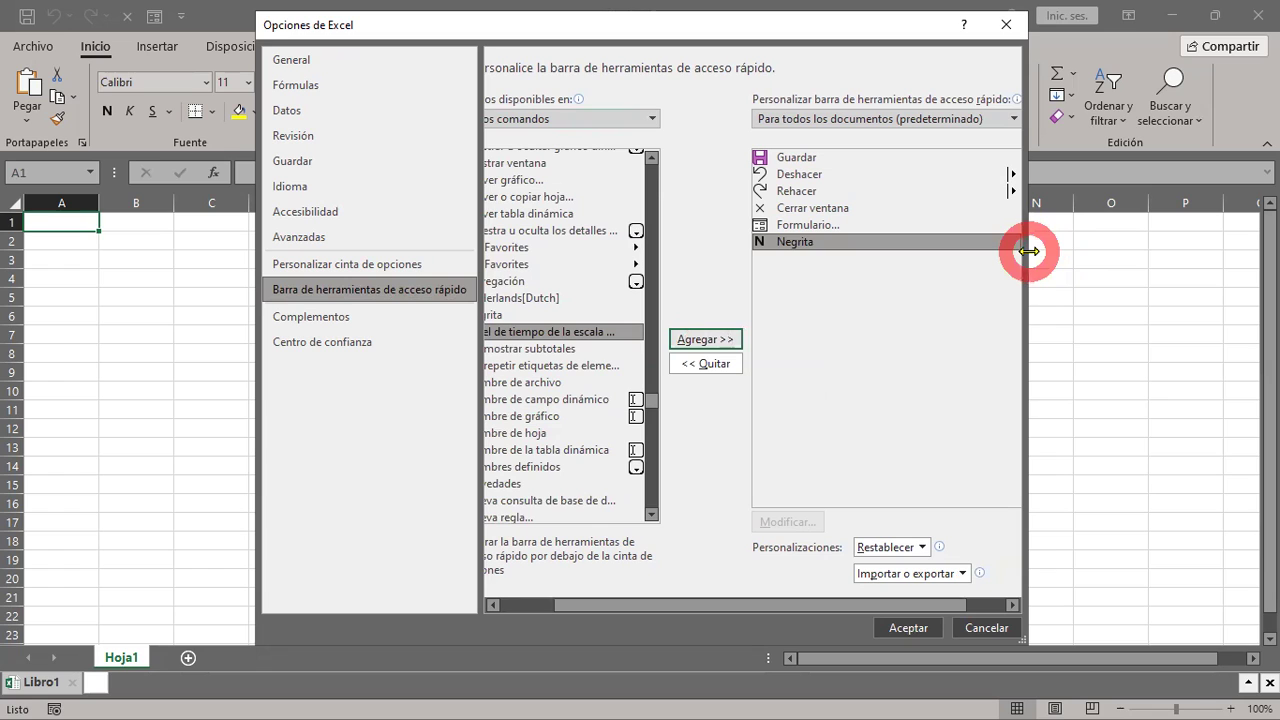
left_click_drag(1029, 251, 1206, 295)
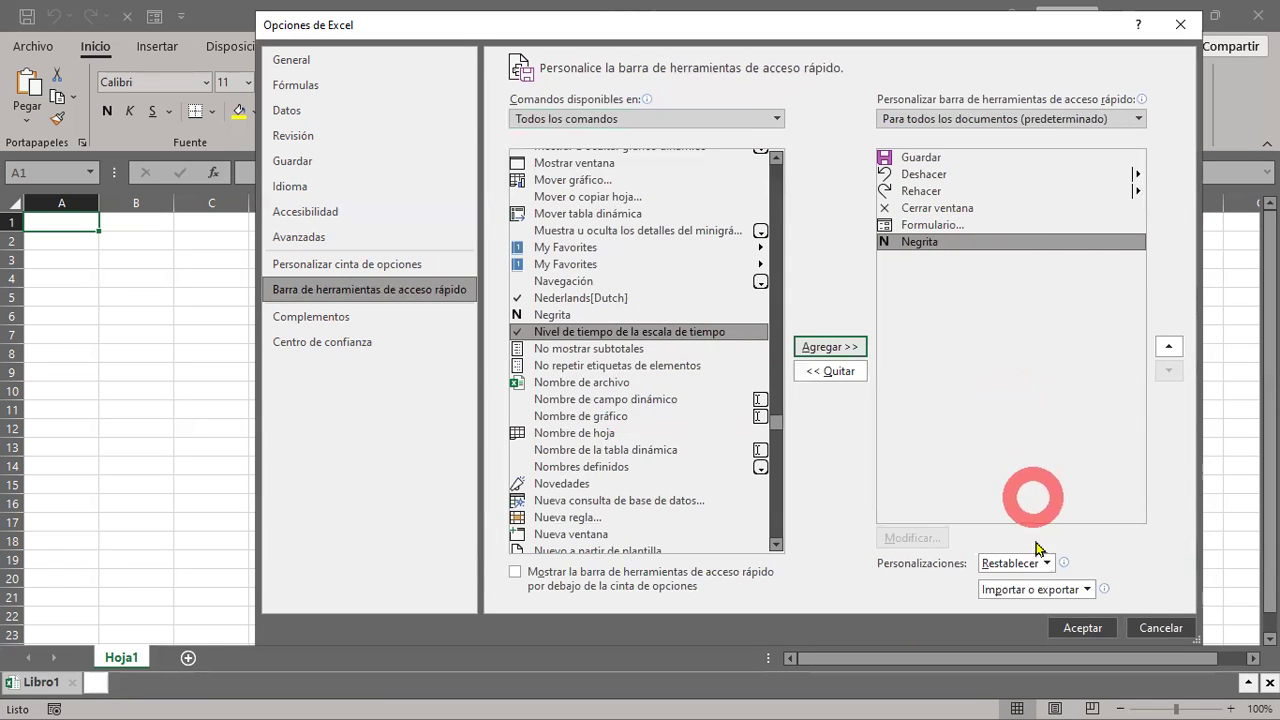
Accept the Options changes and enter 'Hola' in cell A1
left_click(1082, 628)
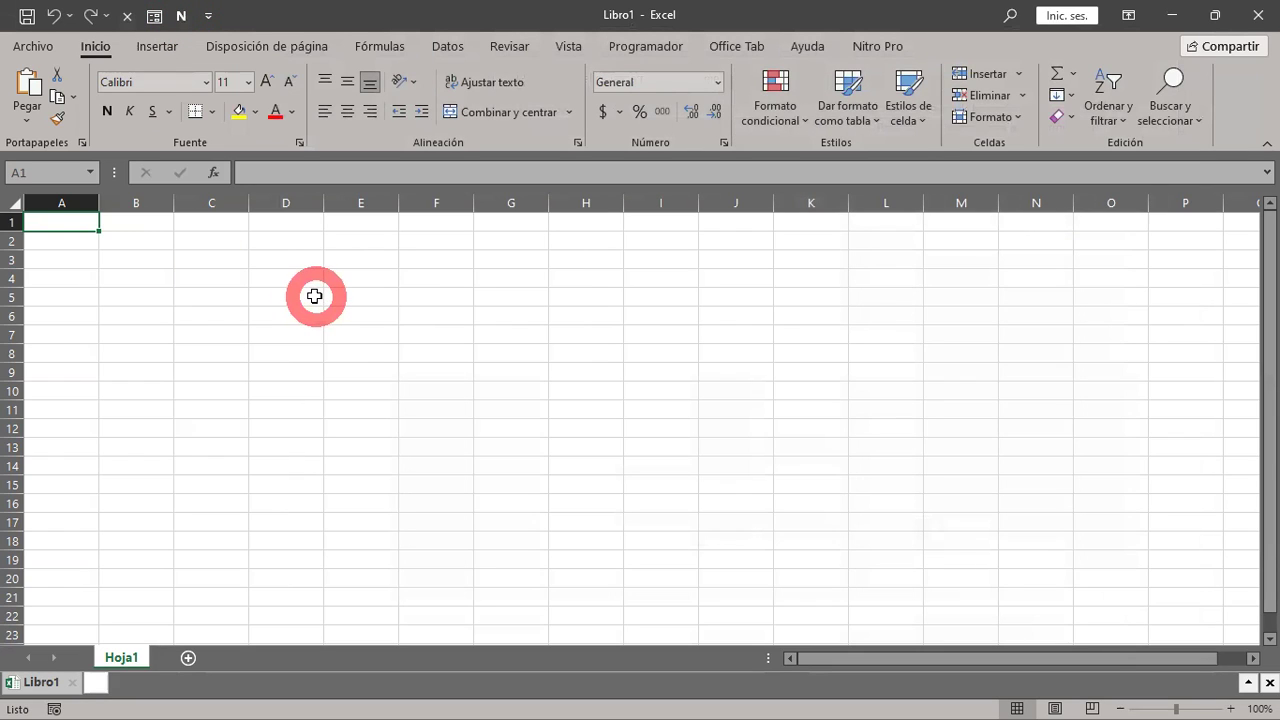
type("Hola")
key("Return")
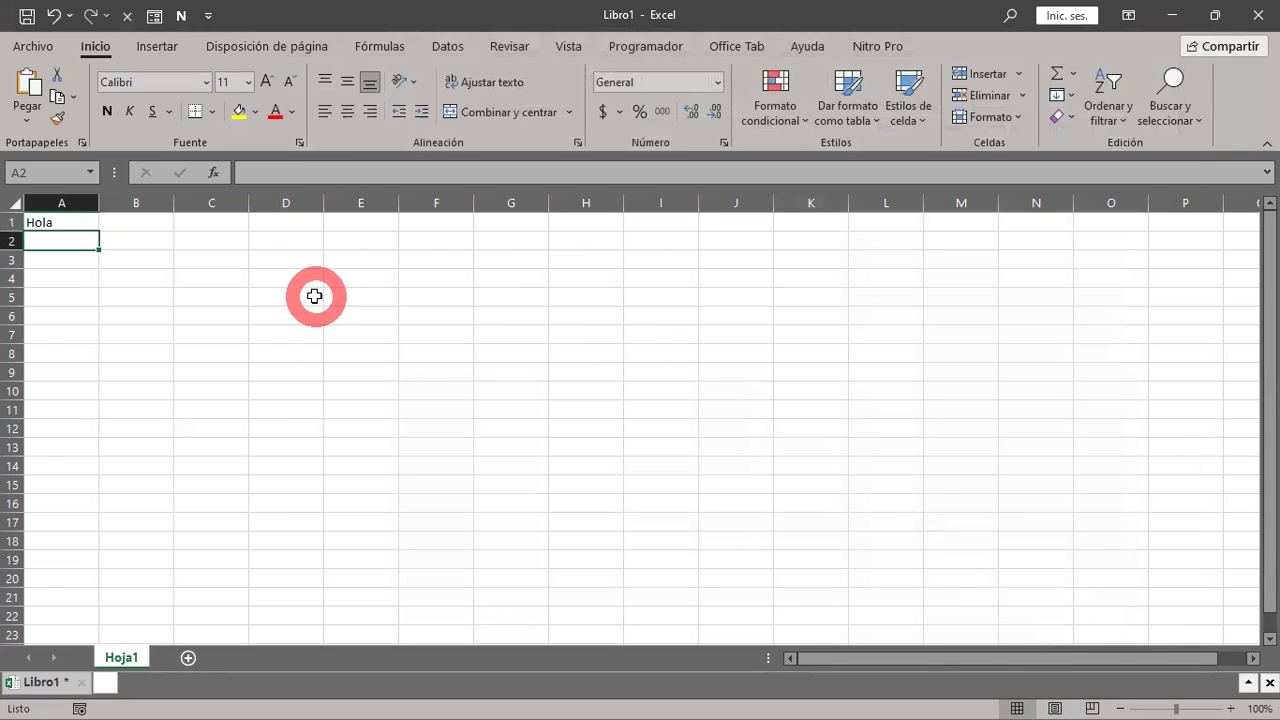
Zoom the worksheet in to 150%
left_click(1230, 706)
left_click(1230, 706)
left_click(1230, 706)
left_click(1230, 706)
left_click(1230, 706)
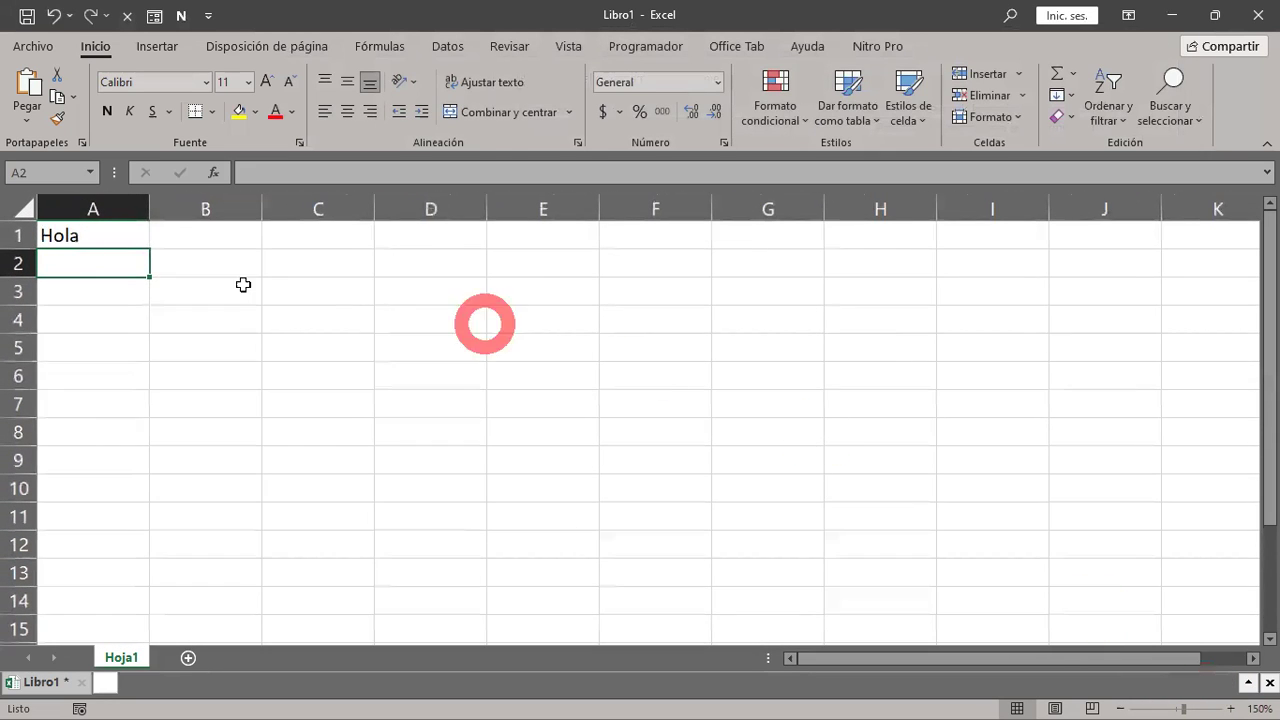
Bold 'Hola' in A1 with the Negrita Quick Access button, then open that button's context menu
left_click(75, 232)
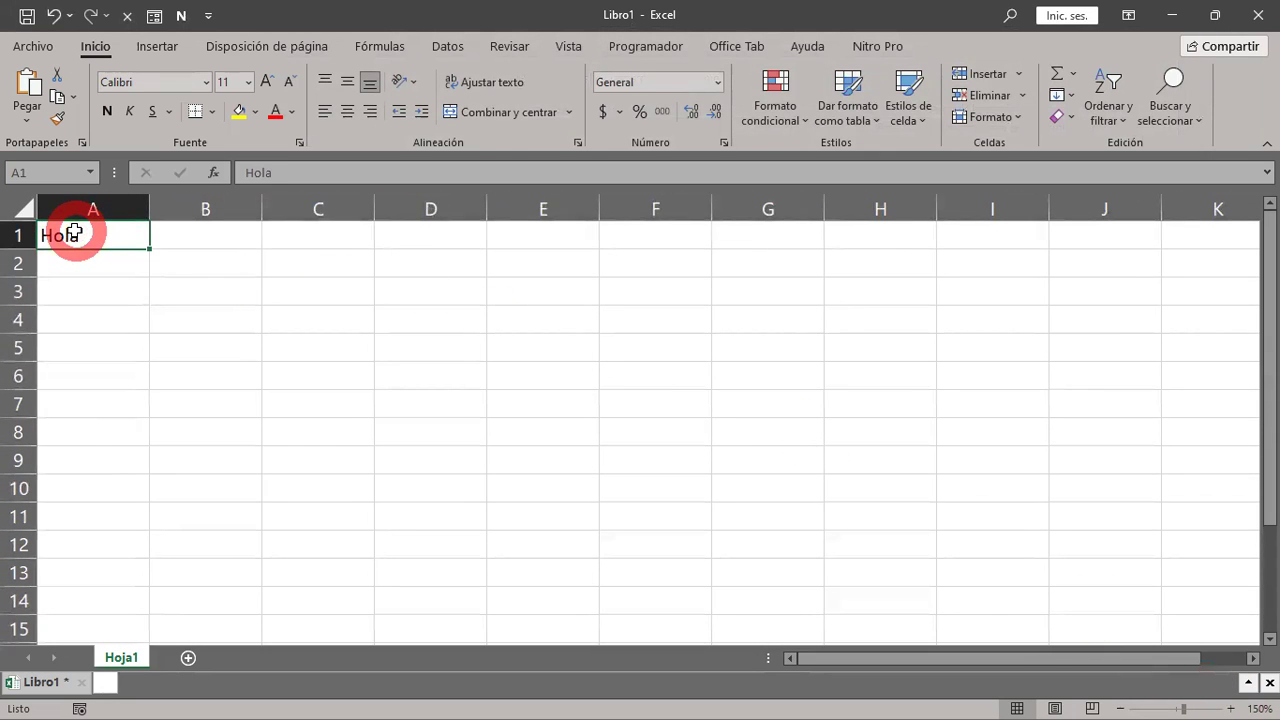
left_click(181, 16)
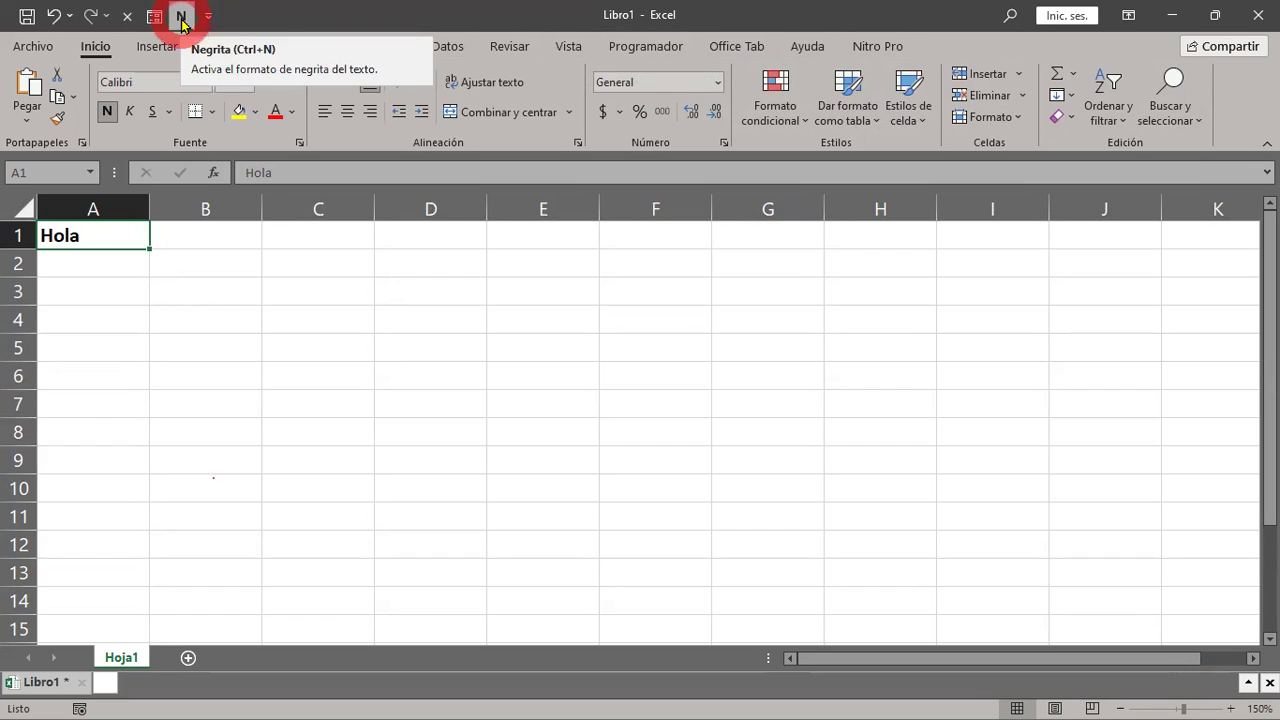
right_click(182, 22)
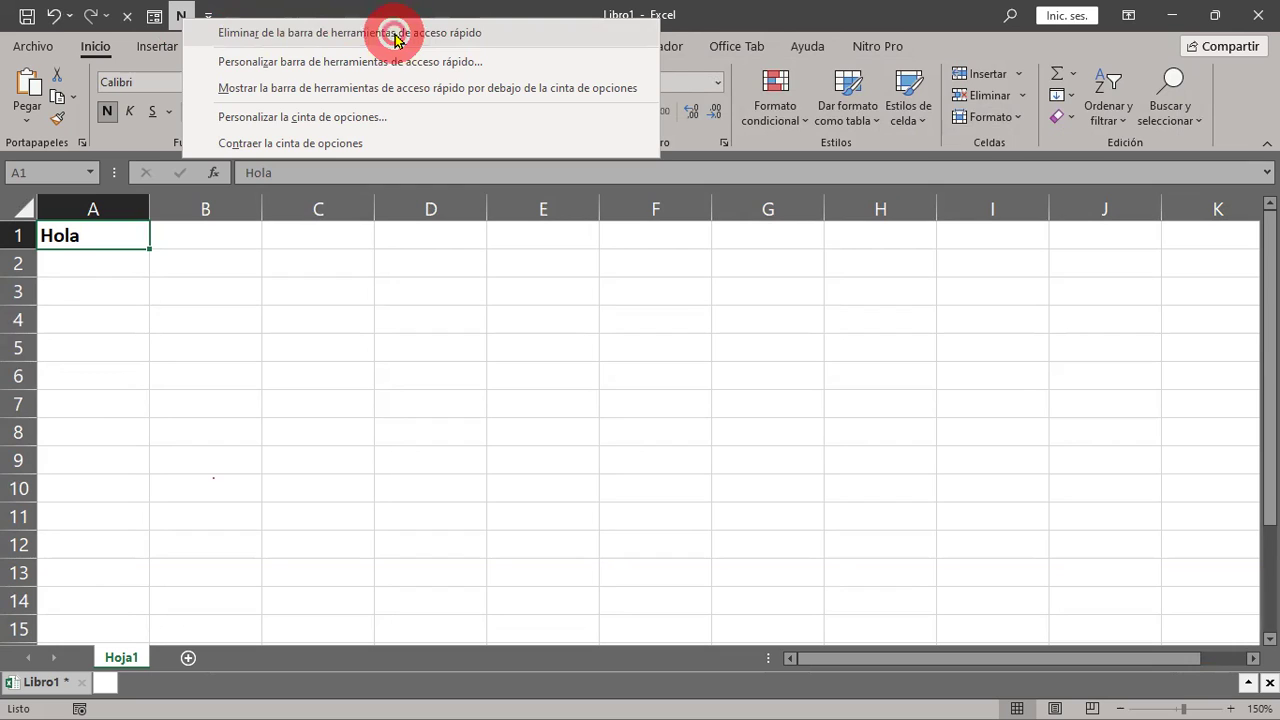
Remove Negrita from the Quick Access Toolbar
left_click(395, 33)
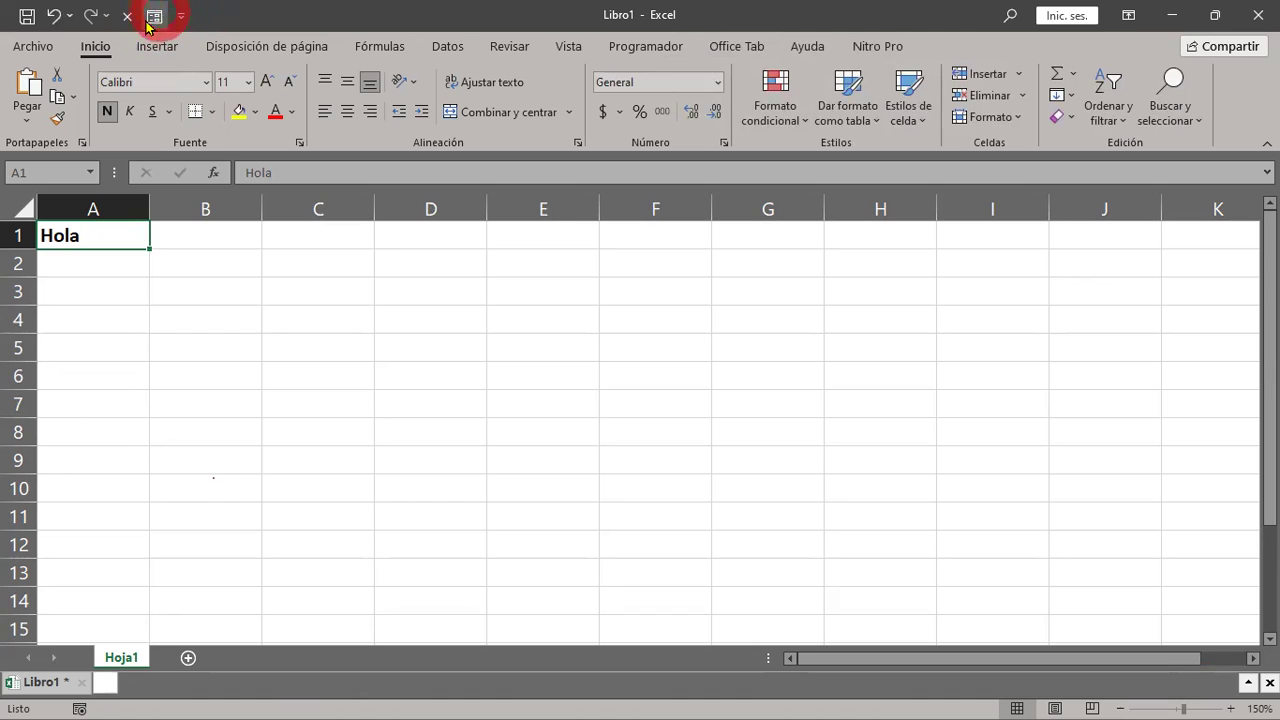
Browse the Archivo, Insertar, Disposición de página, Fórmulas, Datos, Revisar and Vista tabs in turn
left_click(108, 56)
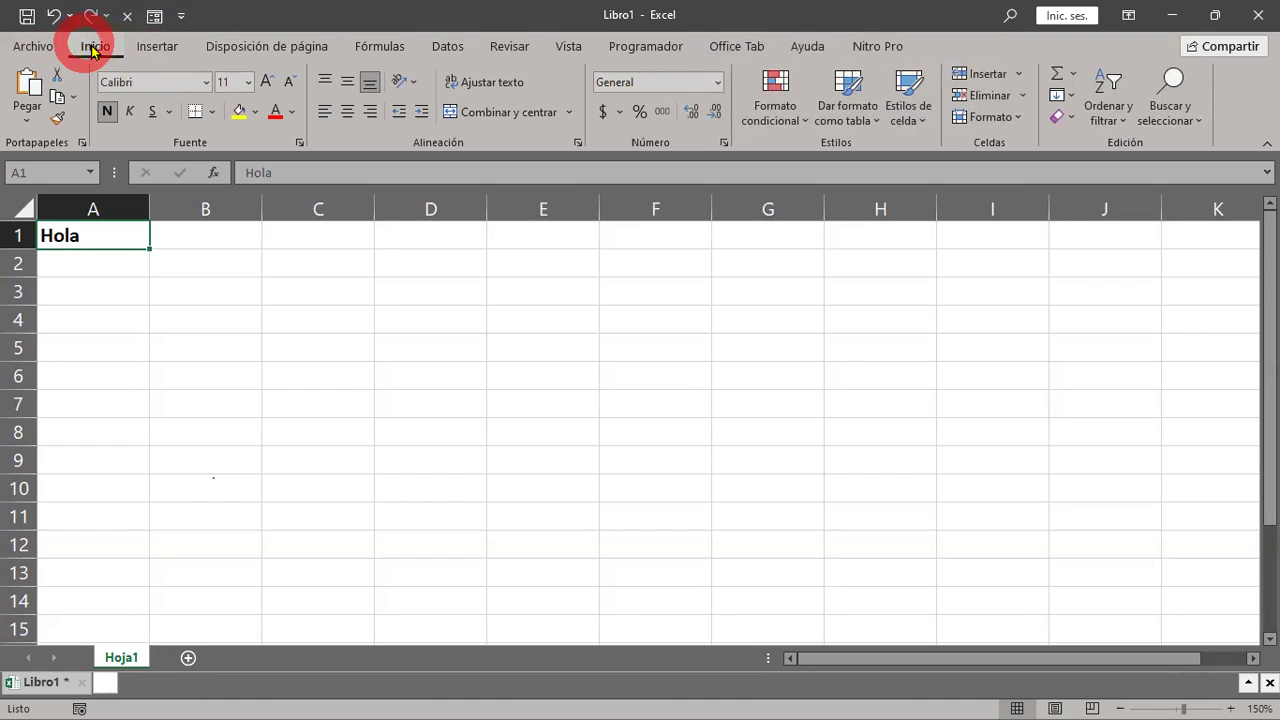
left_click(50, 46)
left_click(21, 50)
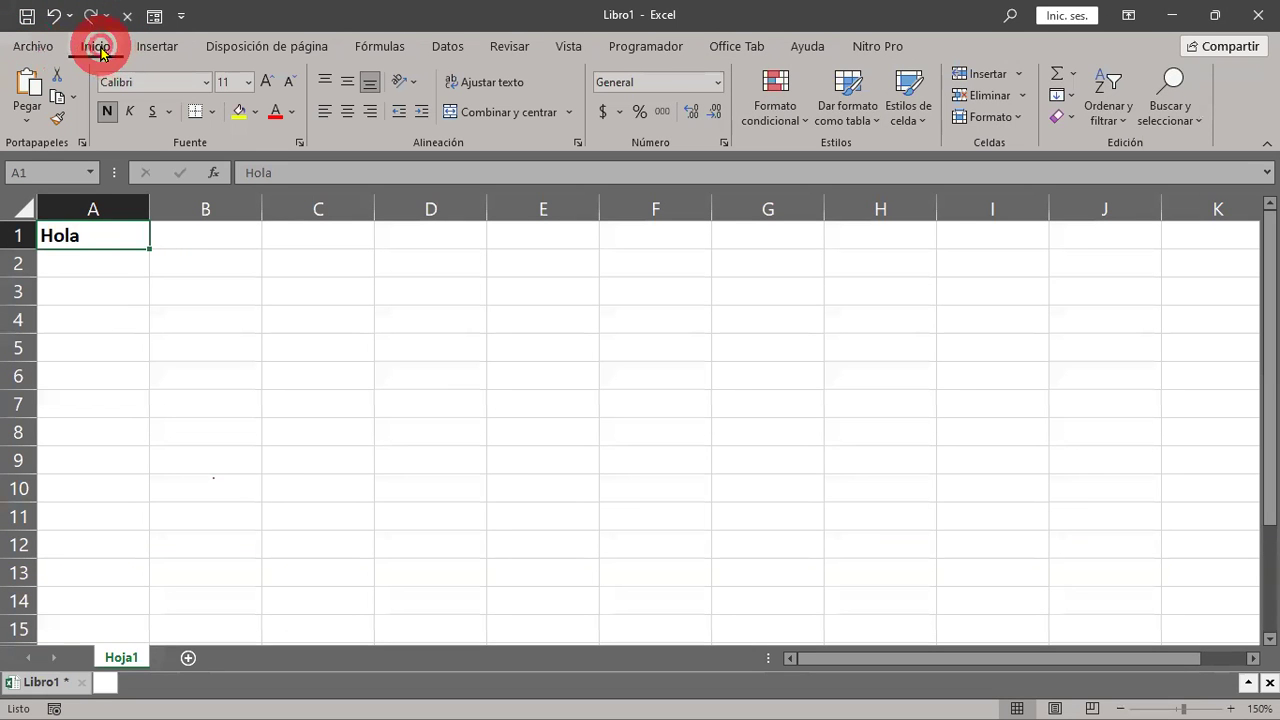
left_click(160, 50)
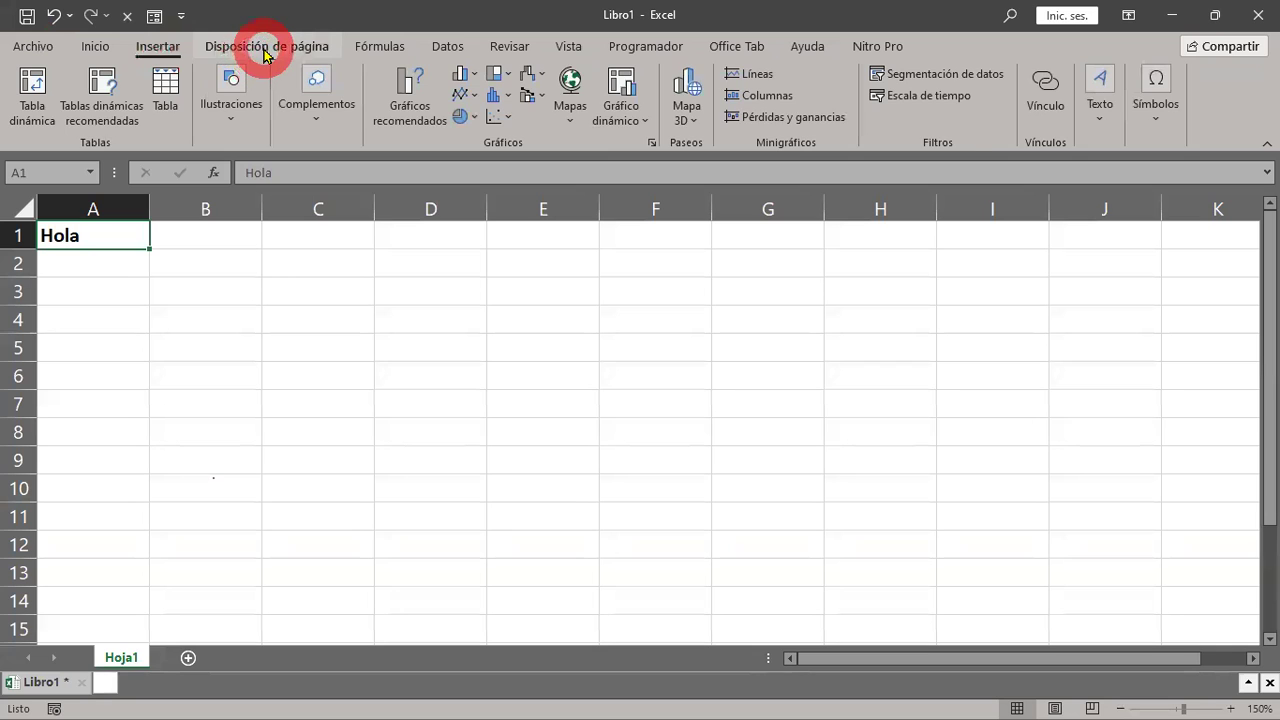
left_click(264, 50)
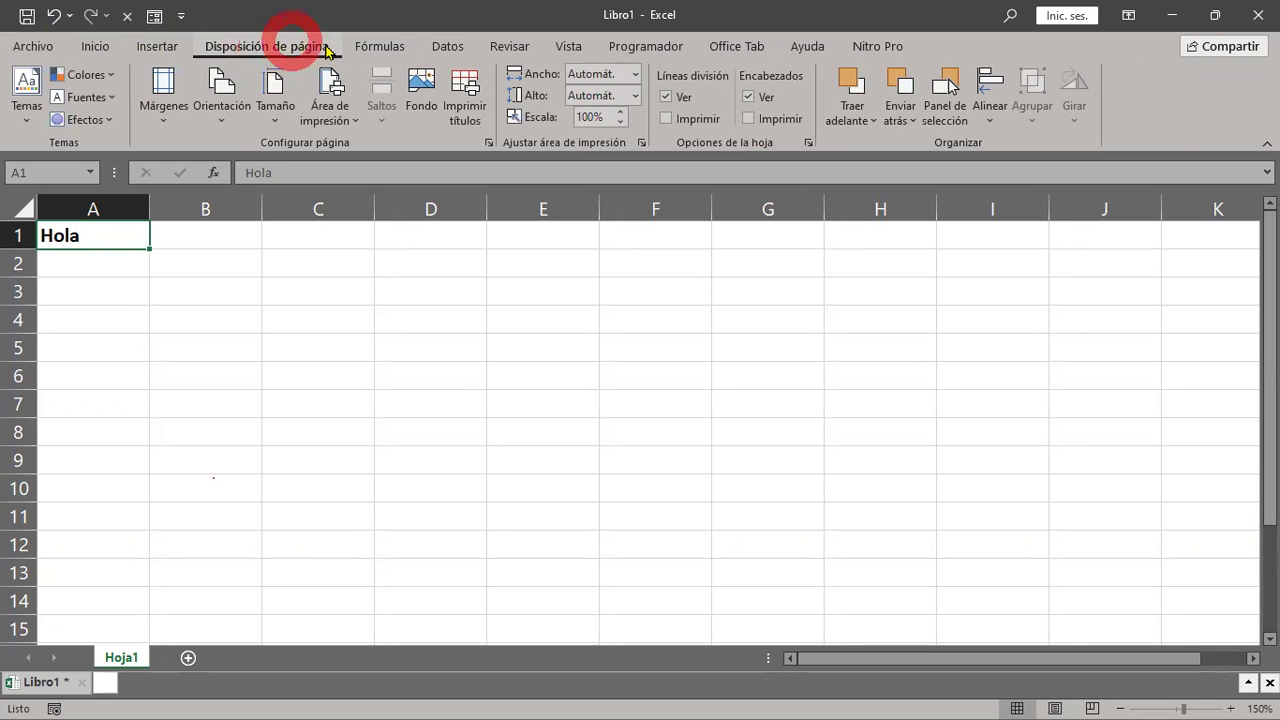
left_click(370, 48)
left_click(443, 50)
left_click(508, 50)
left_click(562, 52)
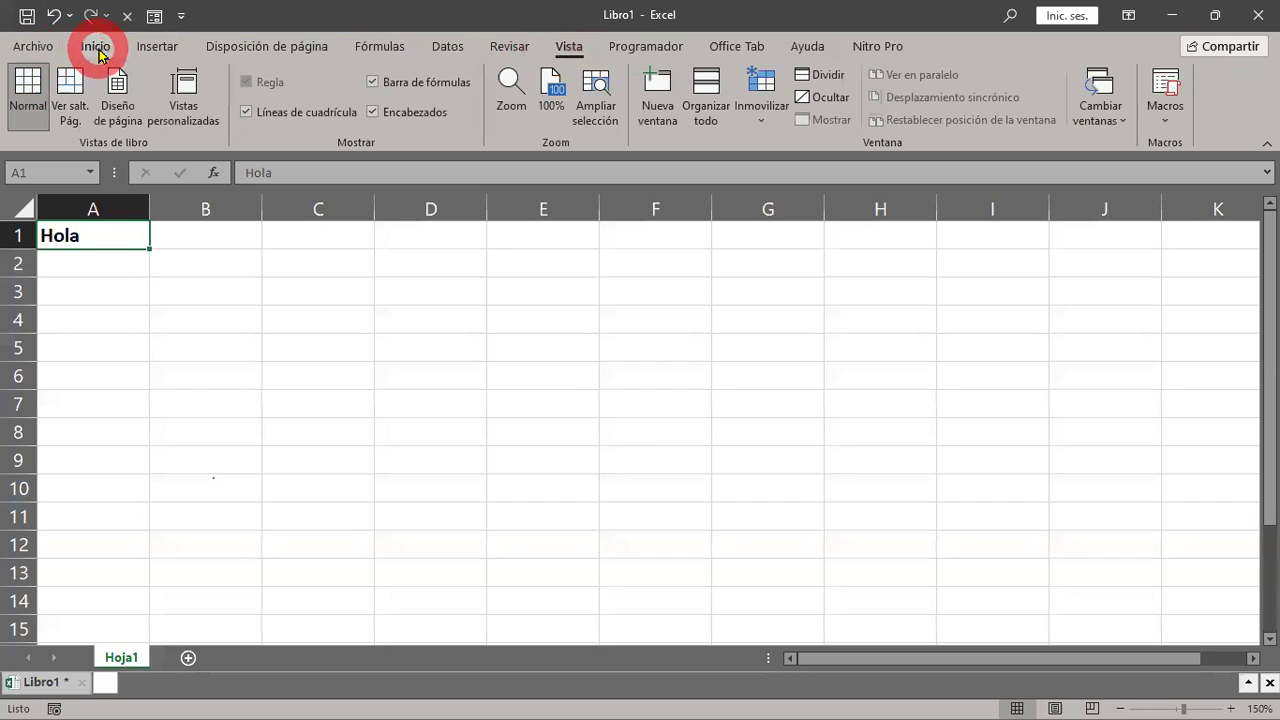
left_click(35, 47)
left_click(24, 47)
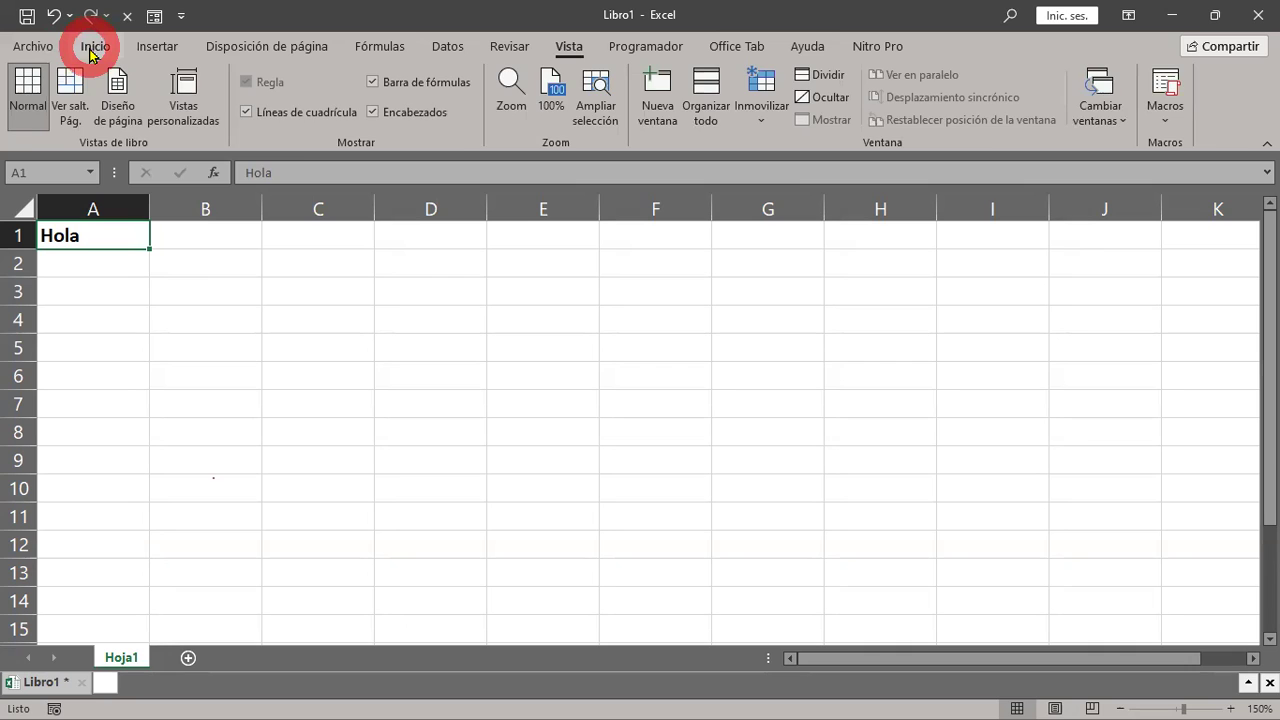
Cycle through Inicio, Insertar, Disposición de página, Fórmulas, Datos and Revisar, ending on Insertar
left_click(92, 48)
left_click(155, 46)
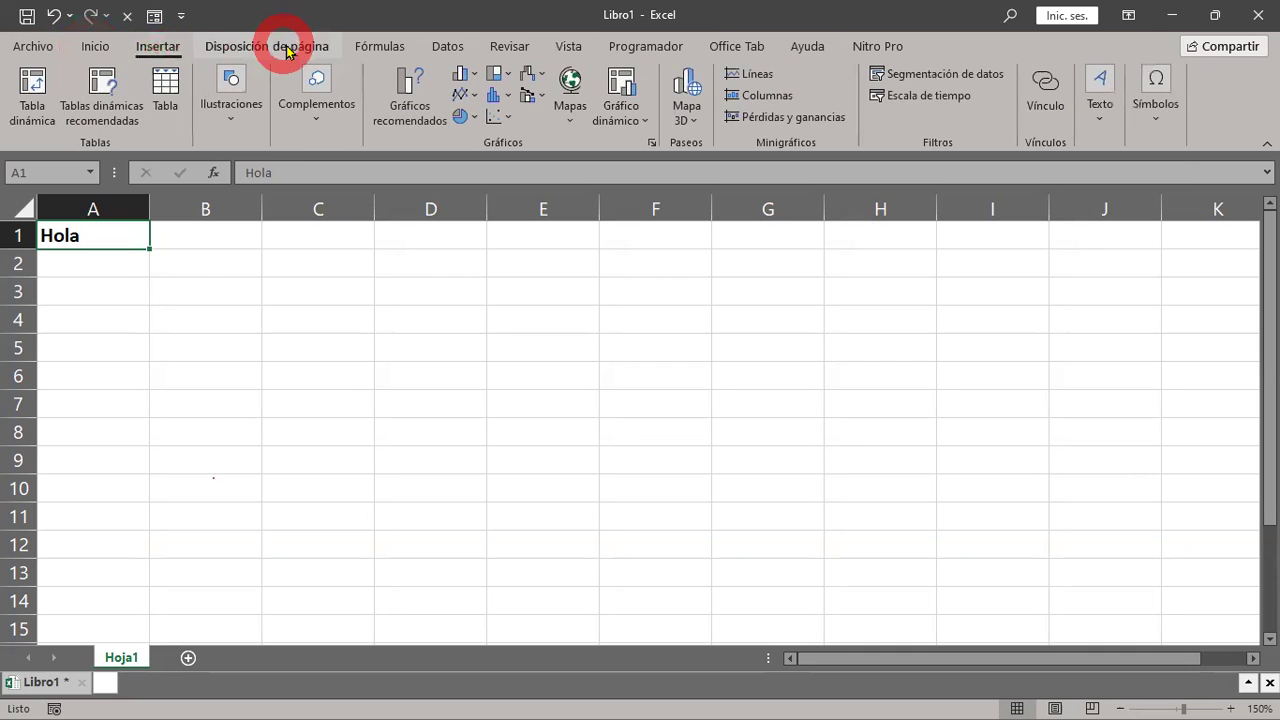
left_click(284, 44)
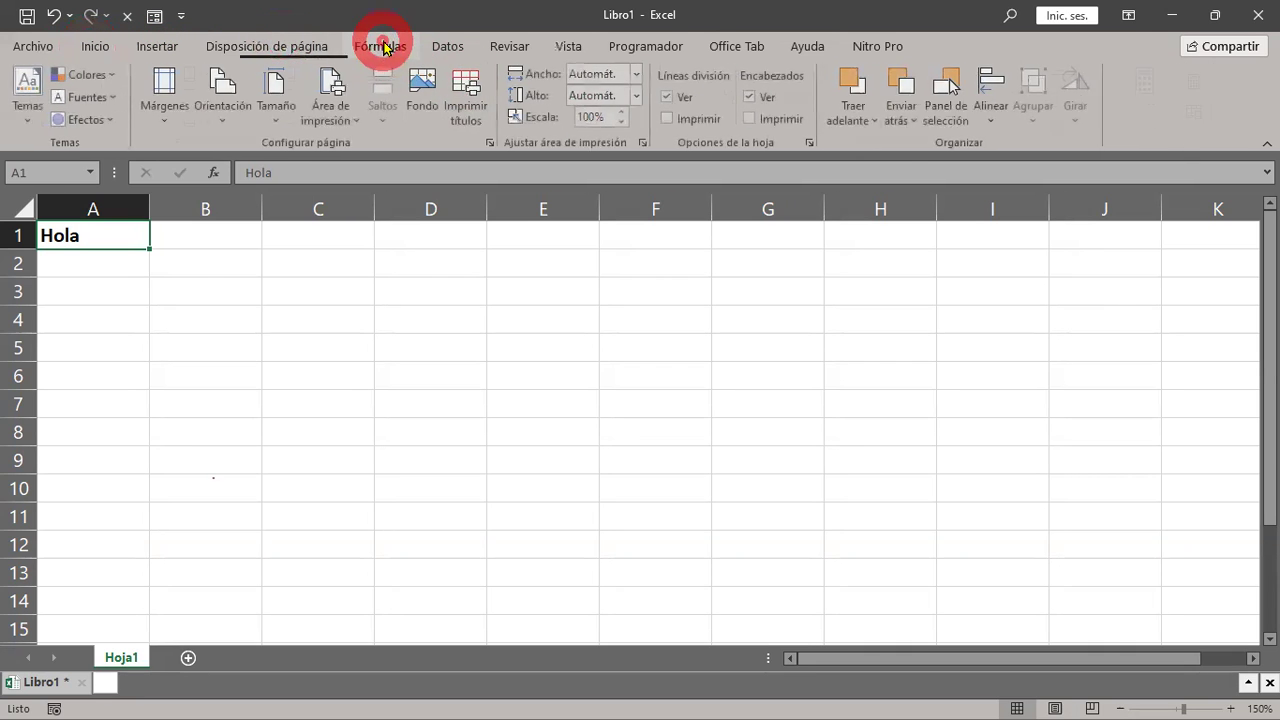
left_click(380, 46)
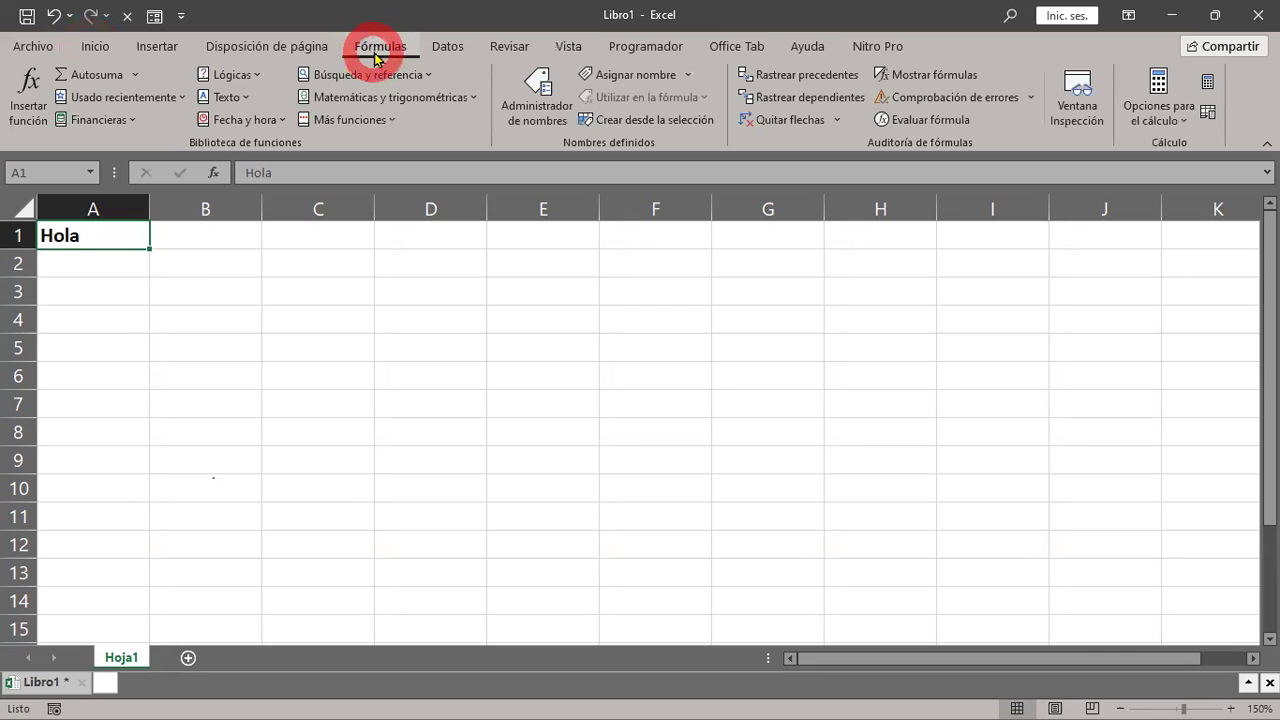
left_click(440, 48)
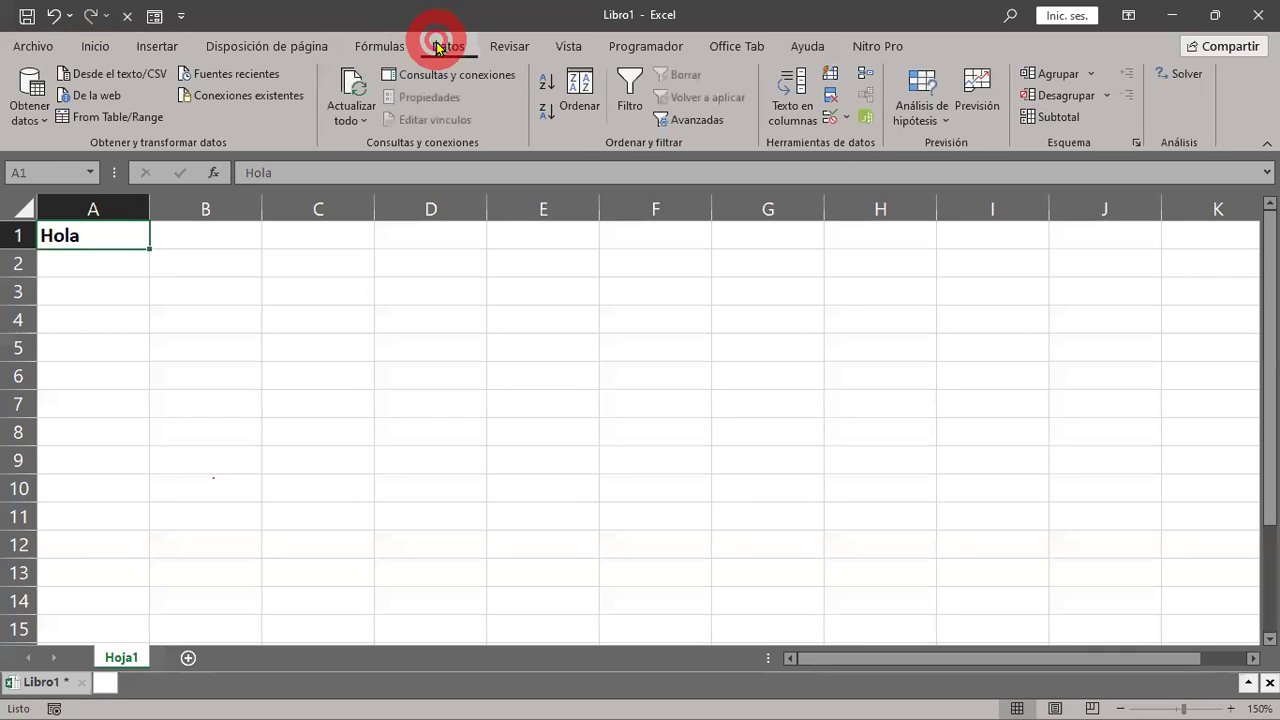
left_click(512, 48)
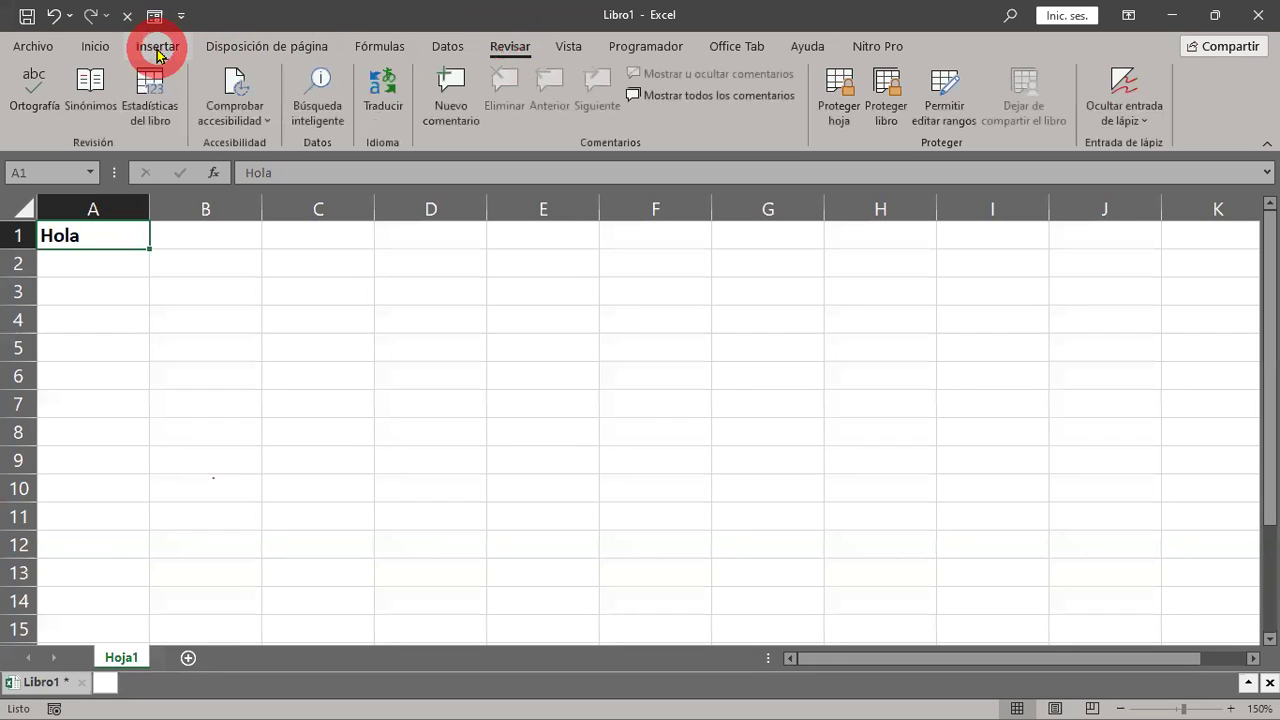
left_click(157, 50)
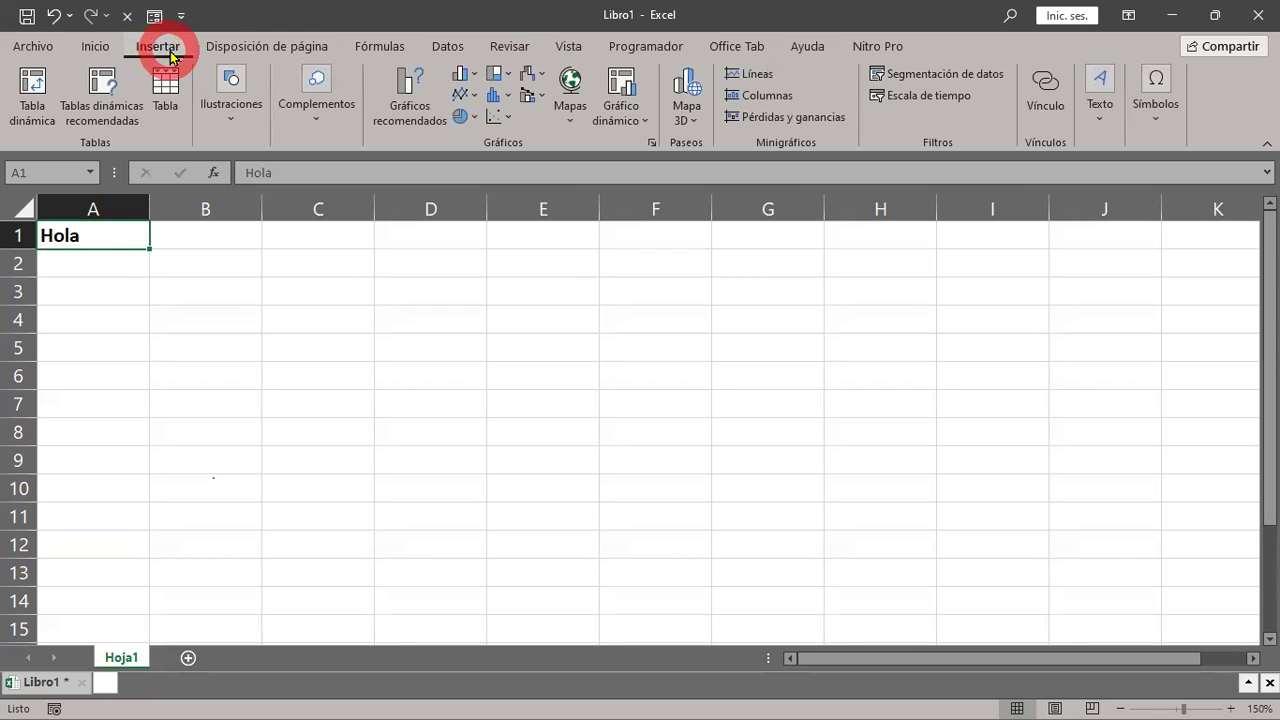
left_click(222, 44)
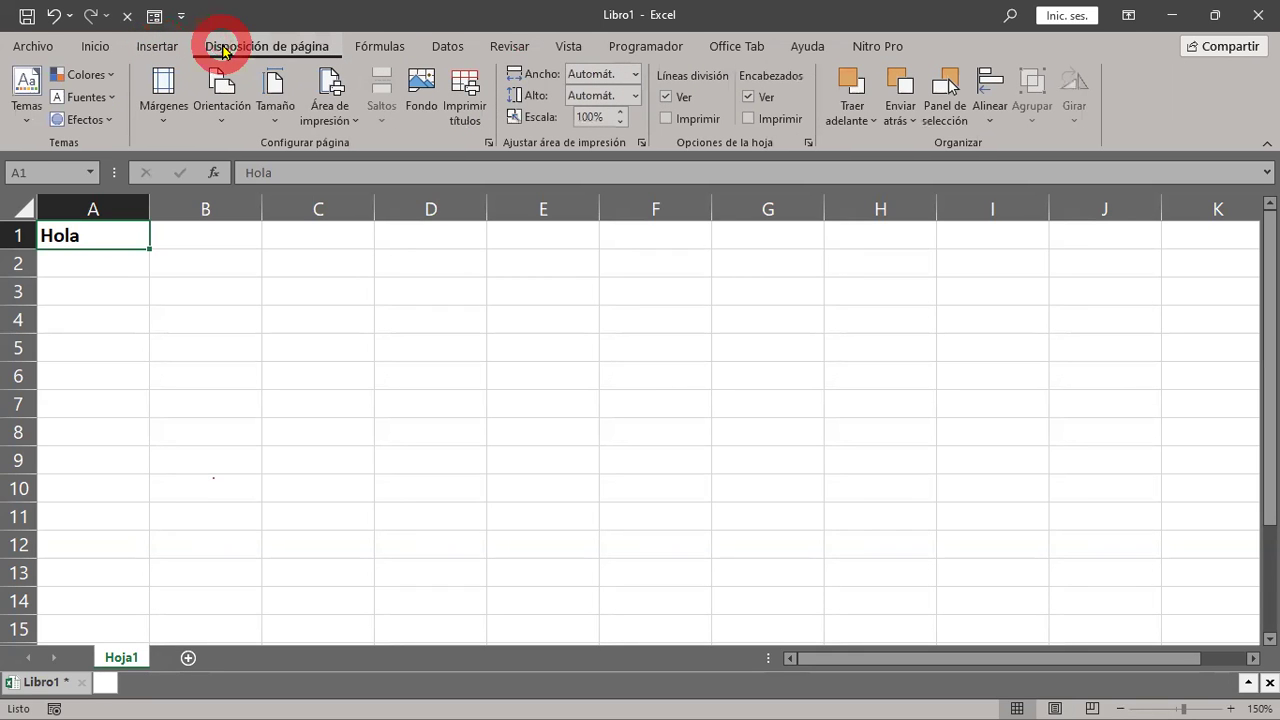
left_click(160, 50)
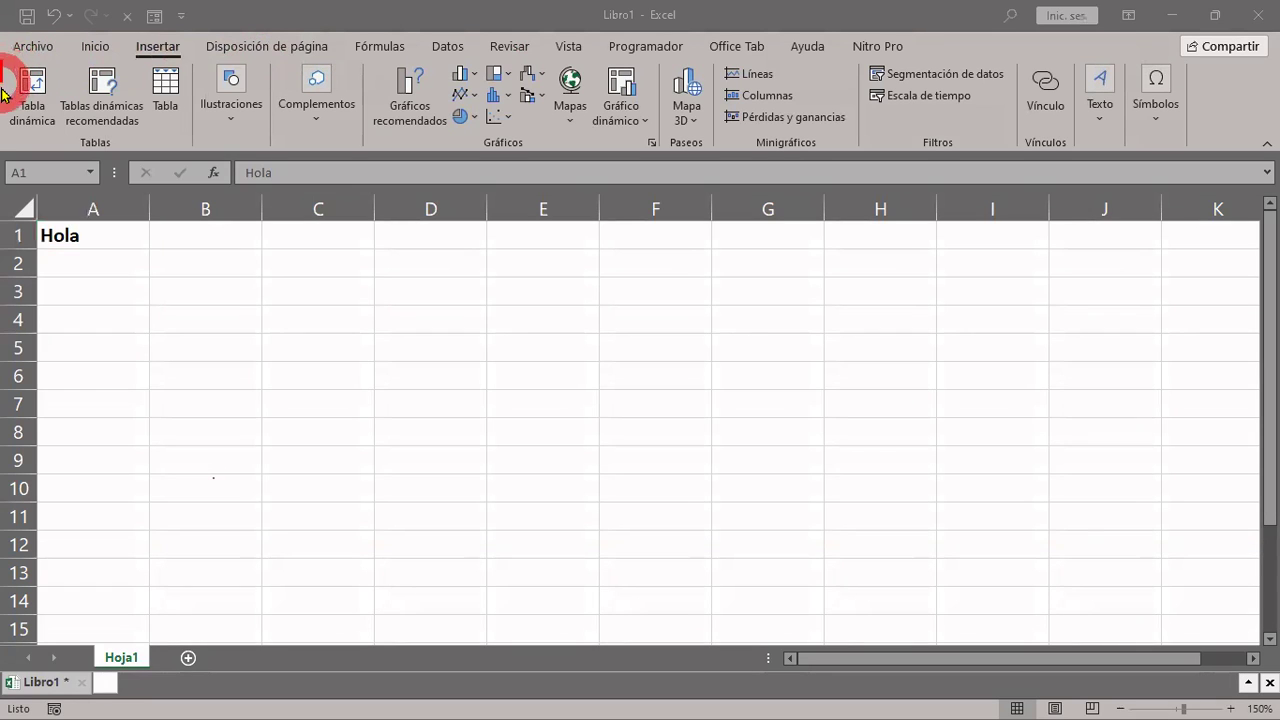
mouse_move(3, 138)
left_mouse_down()
mouse_move(57, 155)
mouse_move(448, 170)
mouse_move(522, 152)
mouse_move(678, 178)
mouse_move(991, 138)
mouse_move(1149, 134)
mouse_move(1258, 156)
mouse_move(1270, 55)
mouse_move(1245, 35)
mouse_move(825, 63)
mouse_move(588, 52)
mouse_move(519, 66)
mouse_move(371, 50)
mouse_move(216, 68)
mouse_move(190, 52)
mouse_move(8, 68)
left_mouse_up()
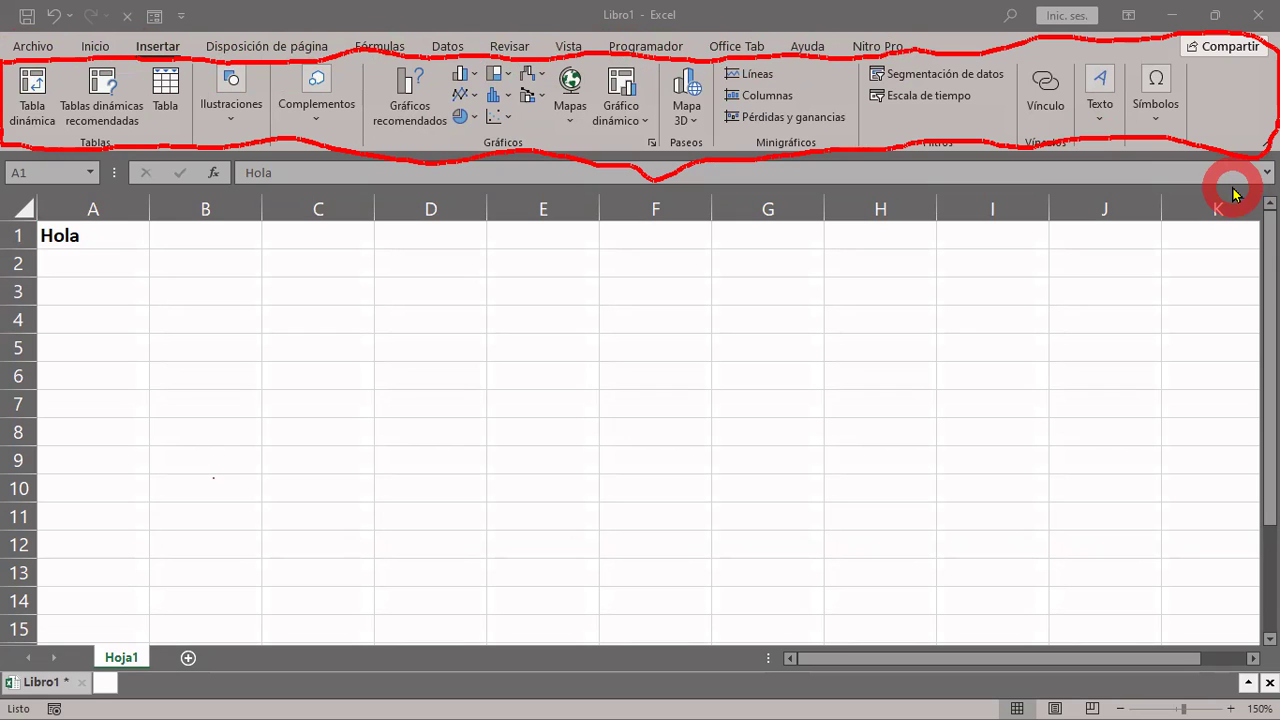
key("Escape")
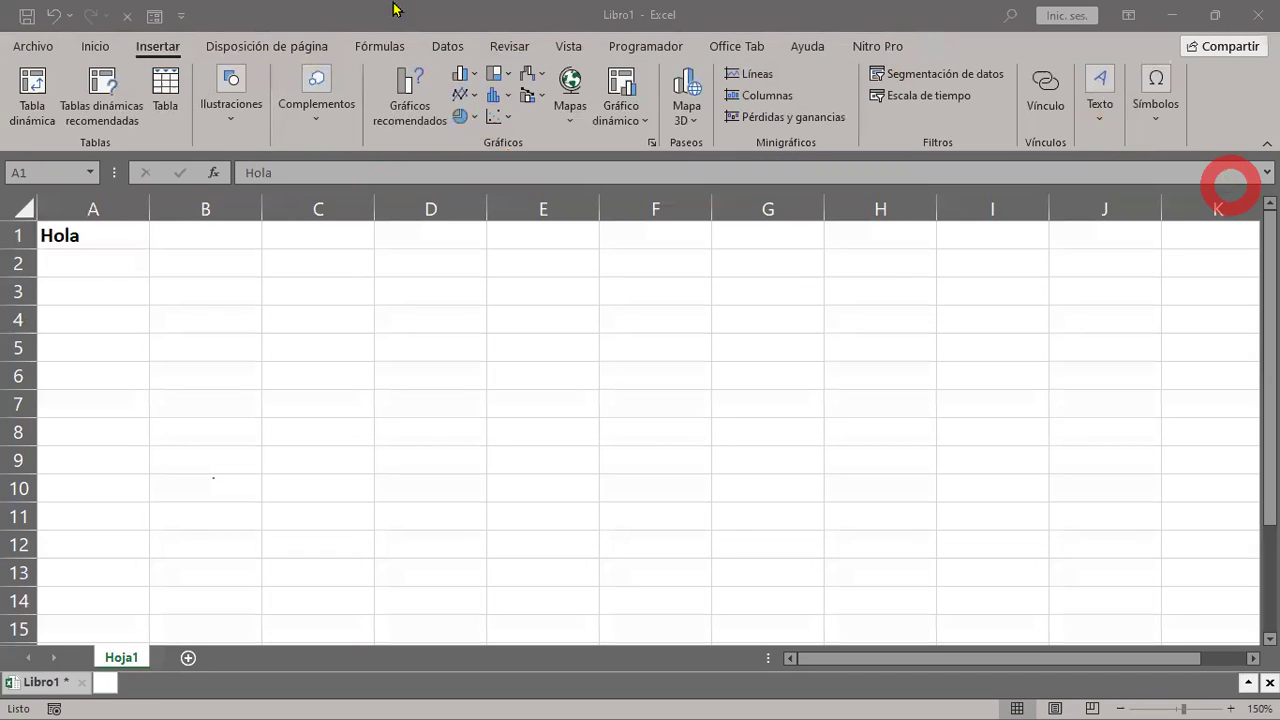
Pass through Disposición de página to display the Fórmulas tab
left_click(250, 47)
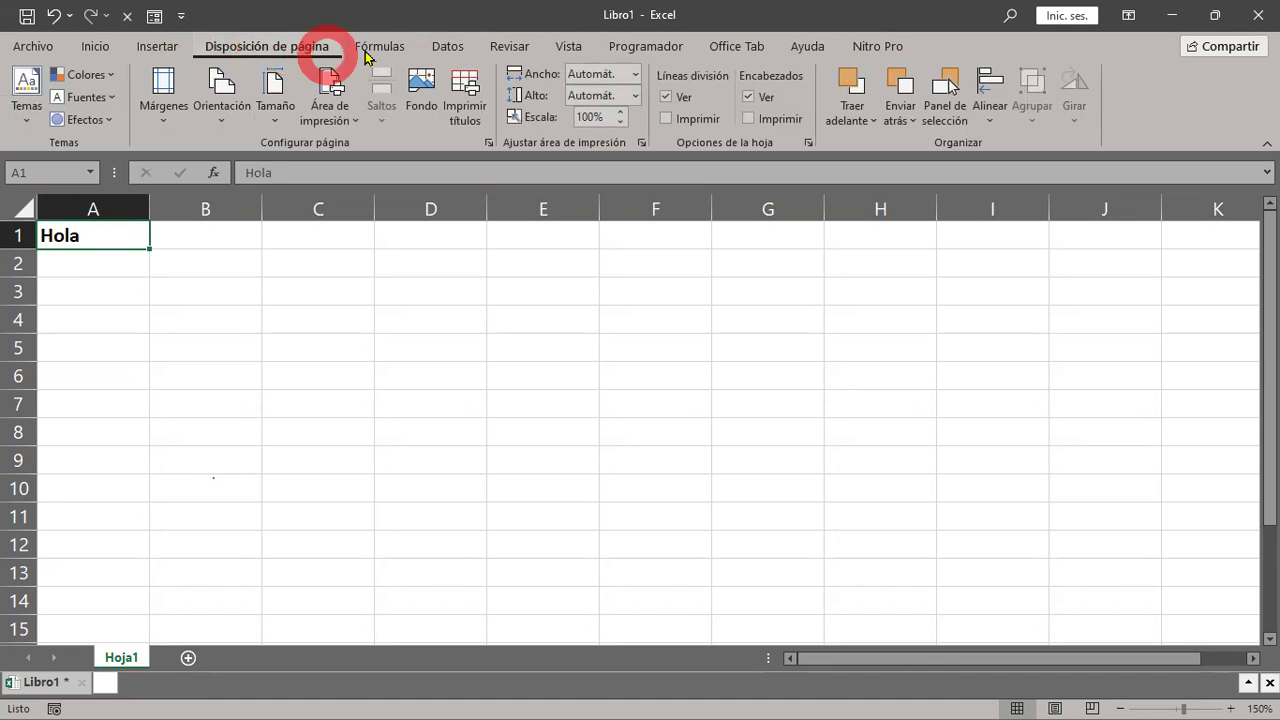
left_click(386, 52)
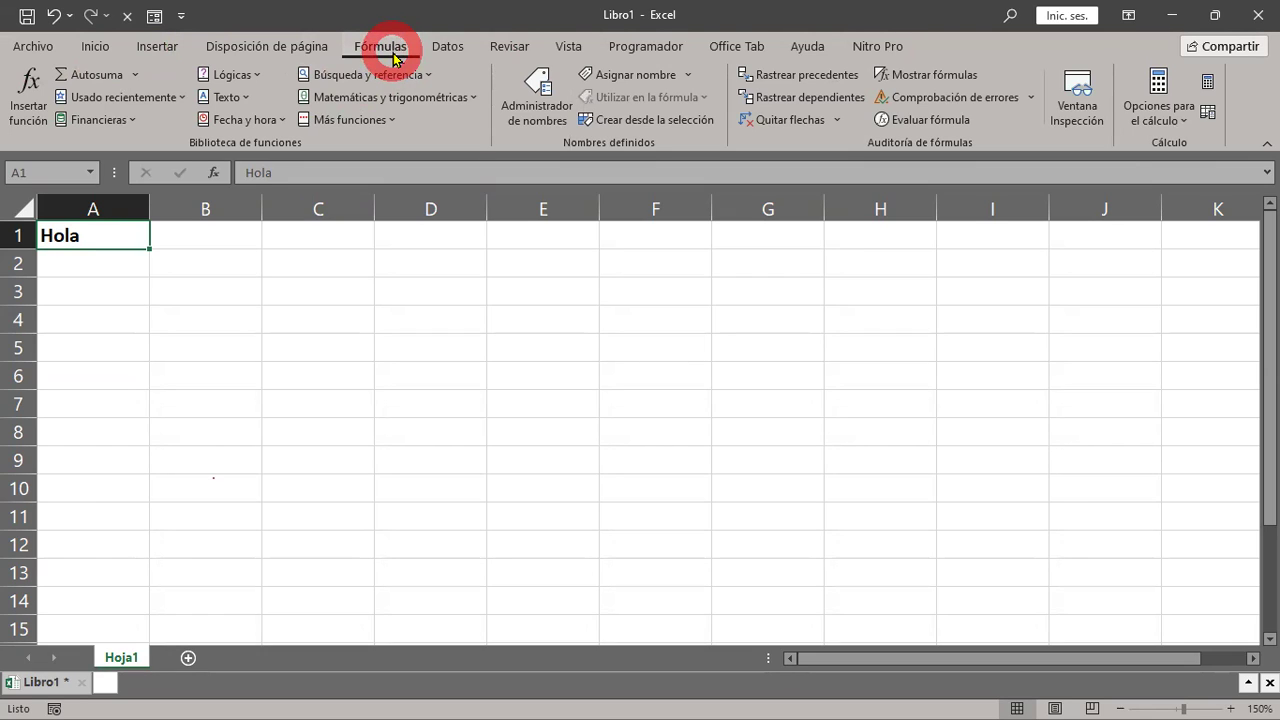
Switch the ribbon to the Inicio tab
left_click(99, 55)
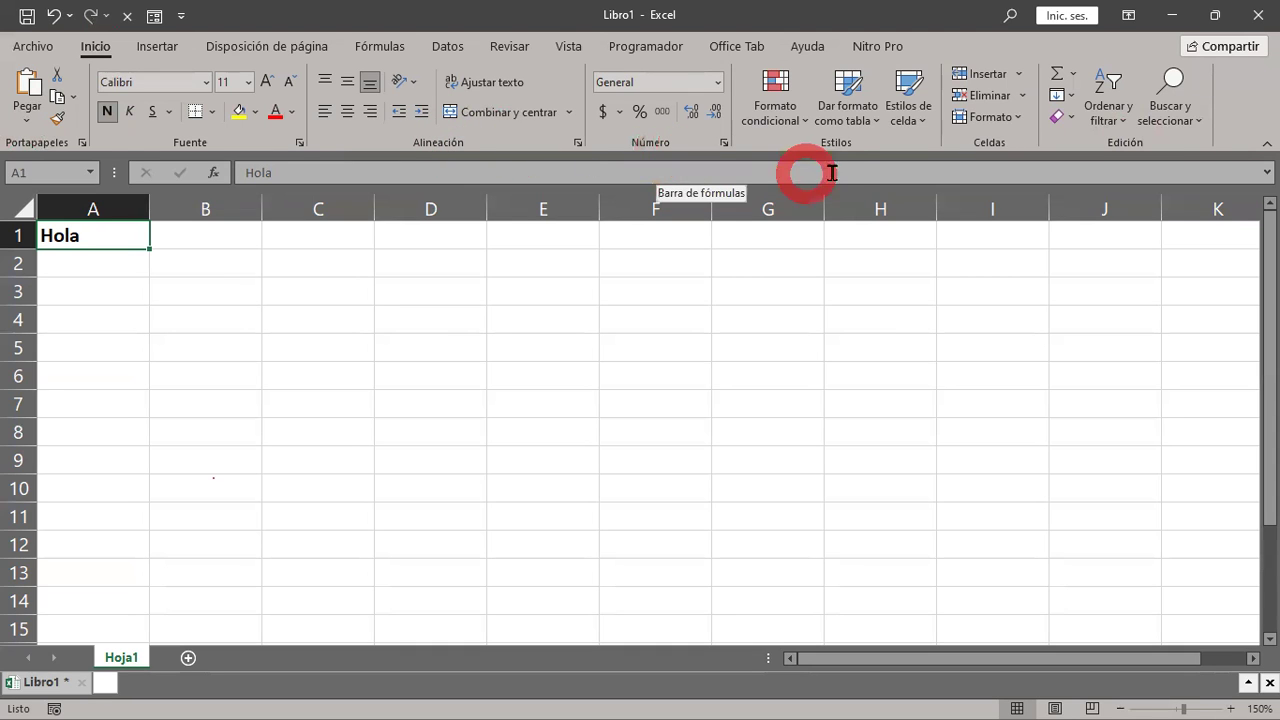
Switch the ribbon to the Insertar tab
left_click(166, 55)
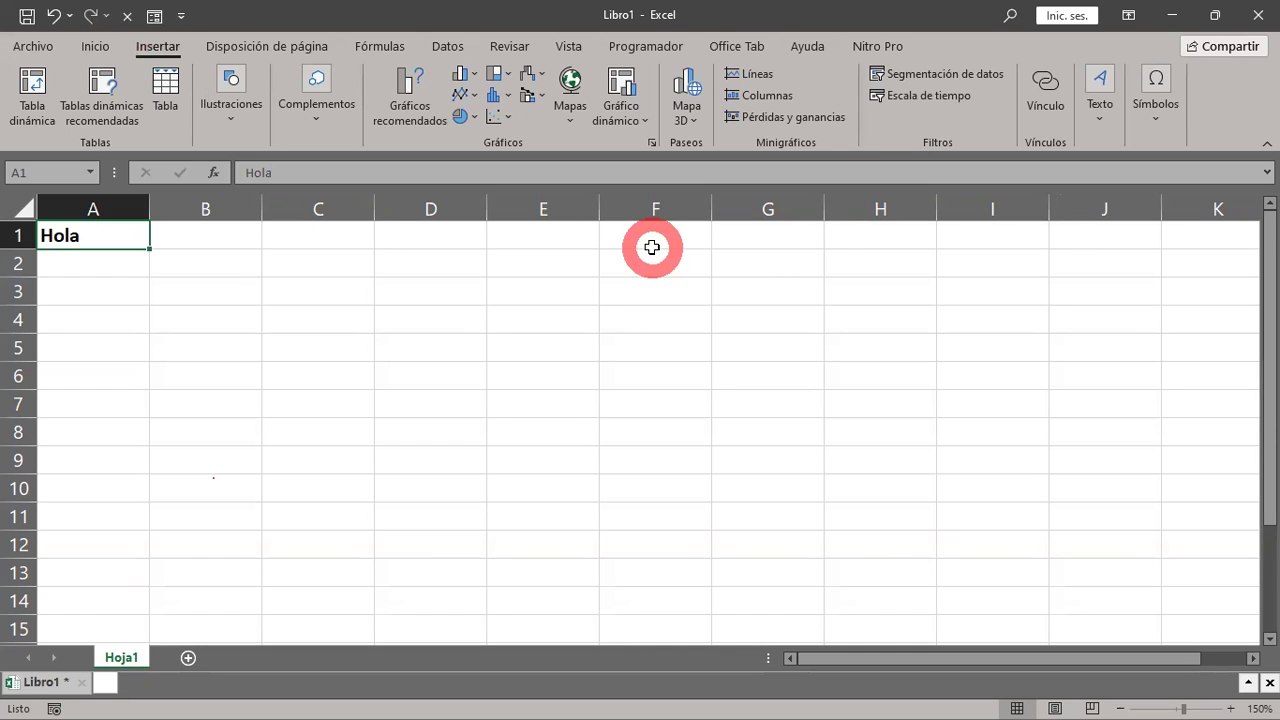
left_click(234, 98)
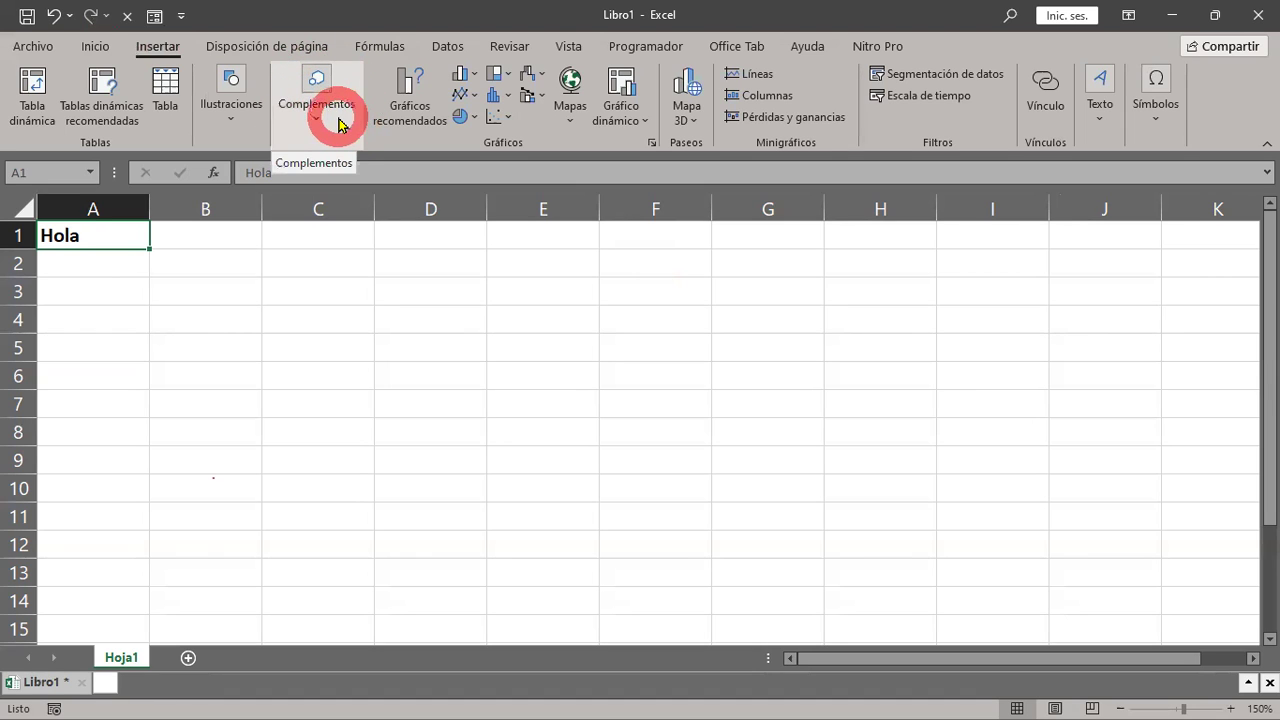
left_click(112, 56)
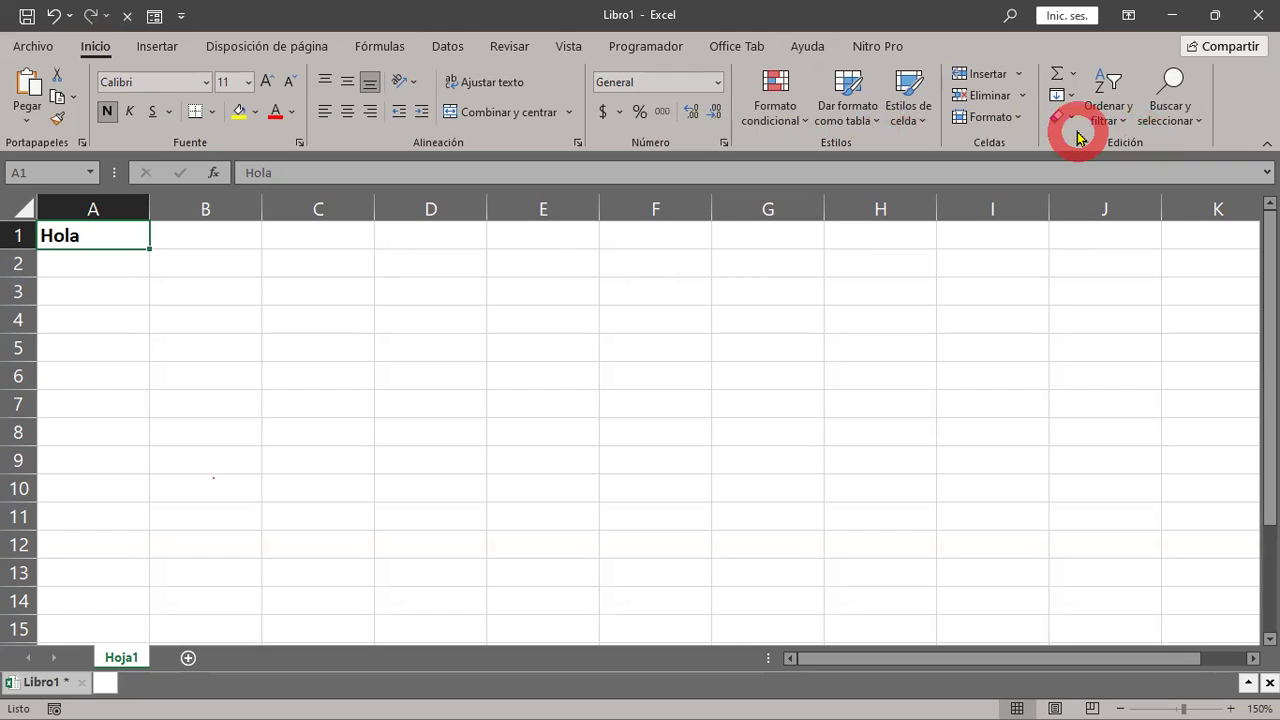
left_click(299, 145)
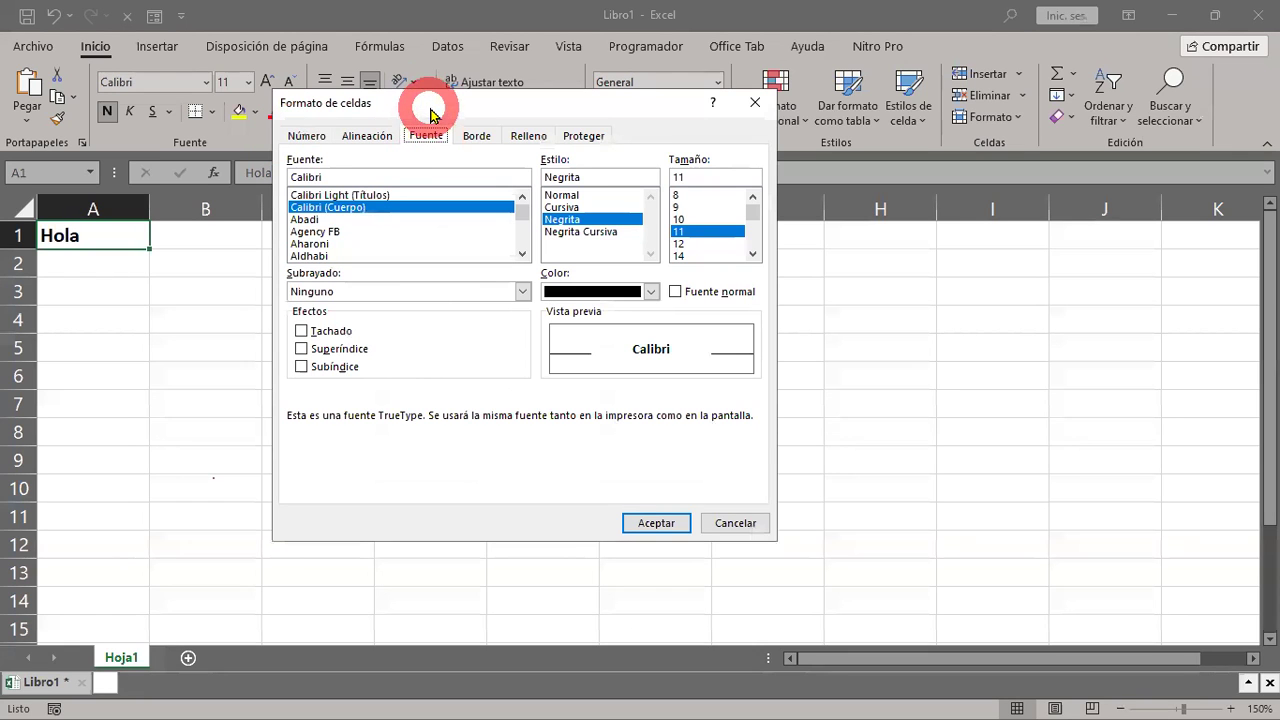
left_click_drag(452, 107, 774, 119)
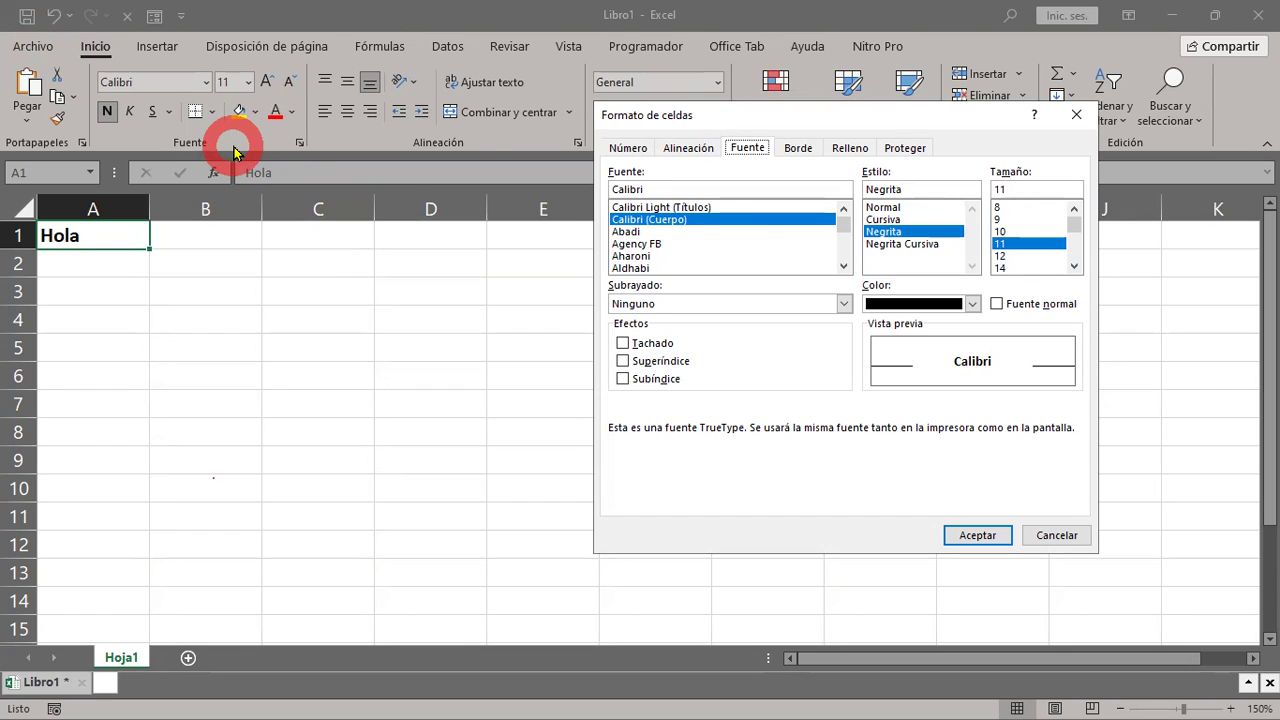
left_click(1076, 114)
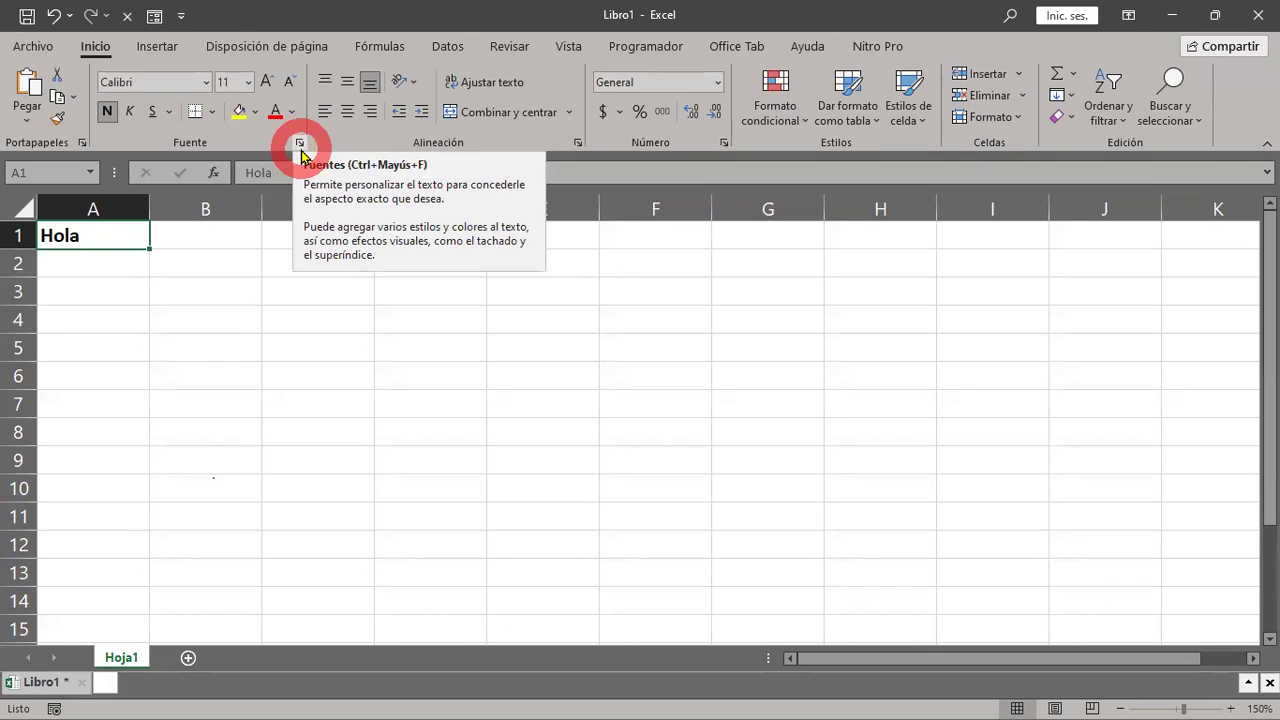
left_click(299, 143)
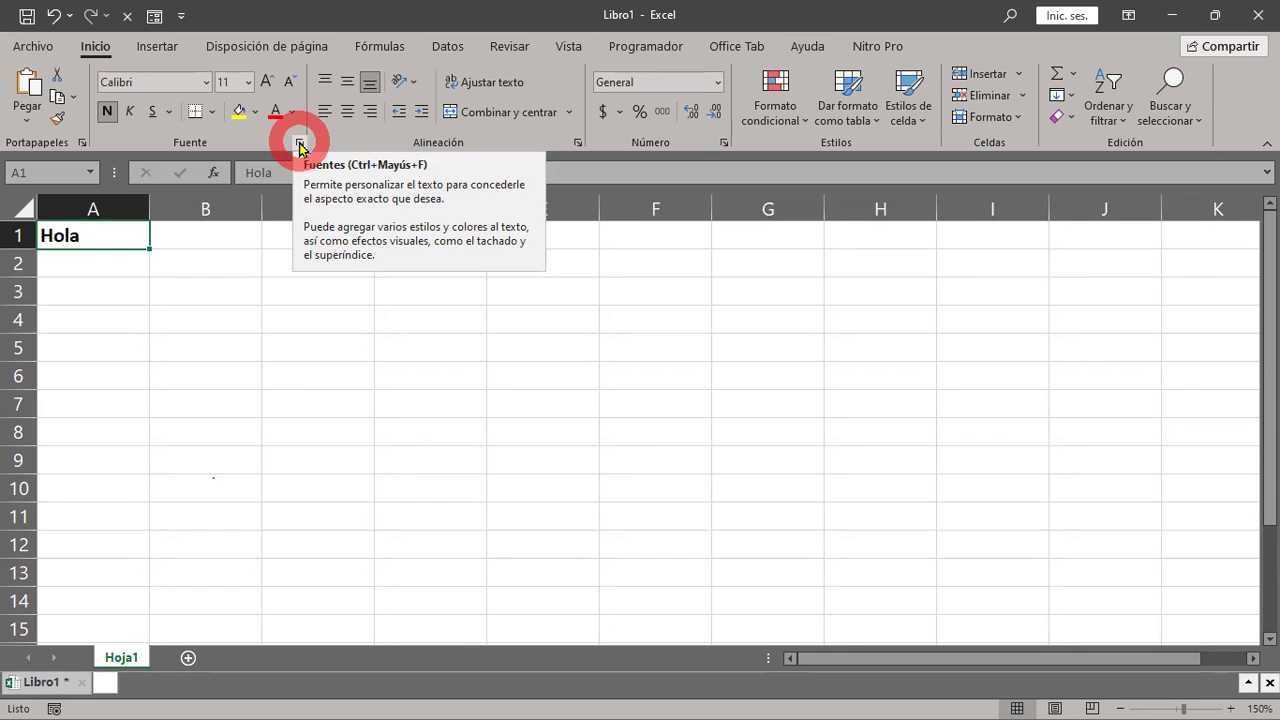
left_click(299, 143)
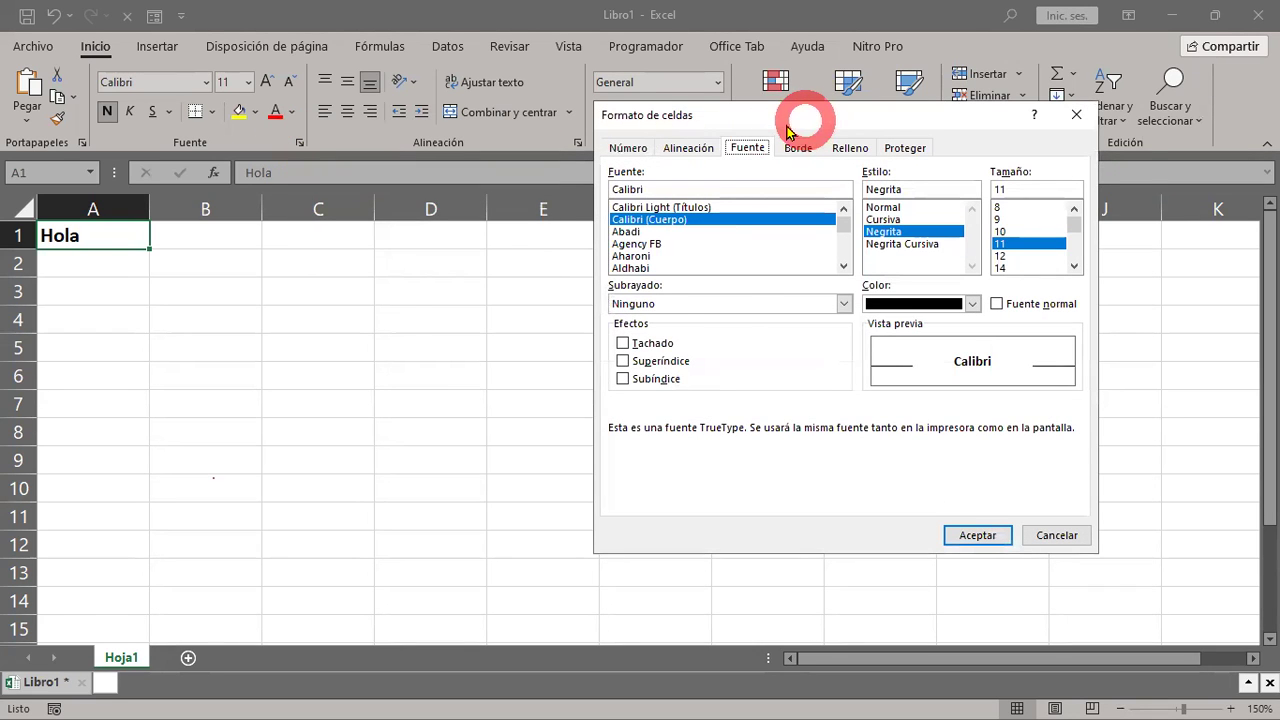
left_click_drag(787, 131, 552, 155)
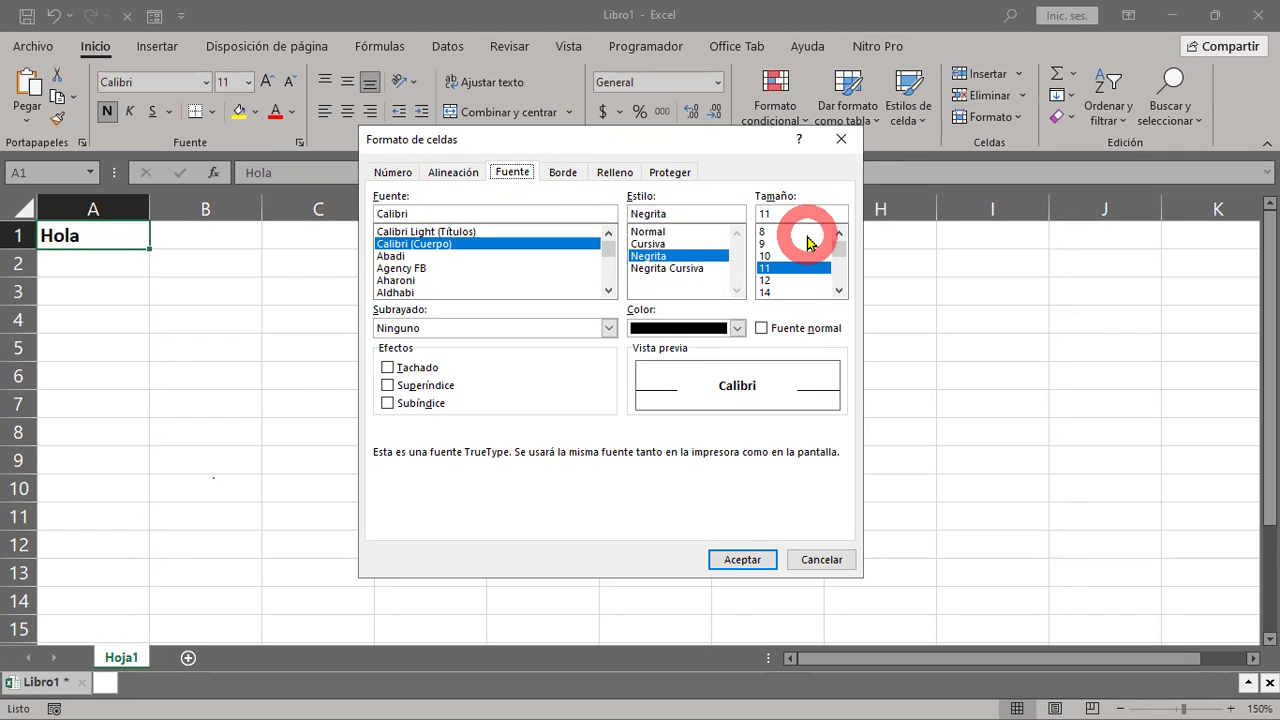
left_click(840, 139)
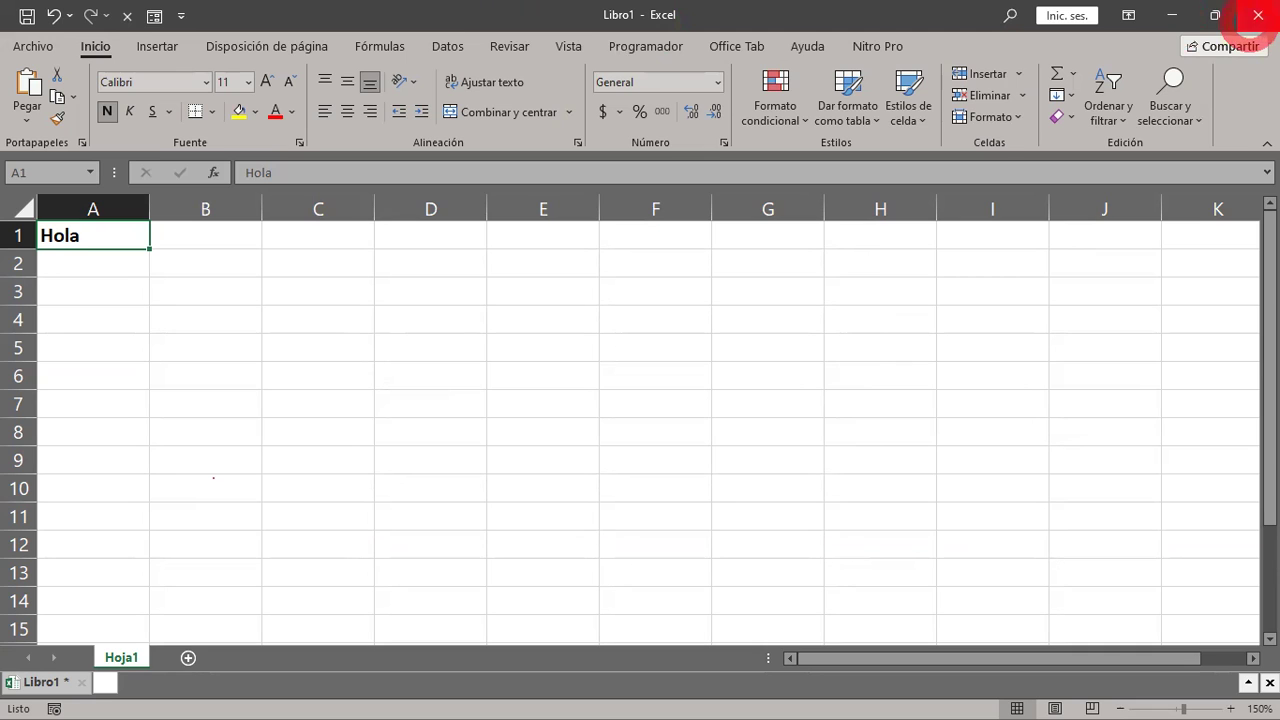
left_click(577, 146)
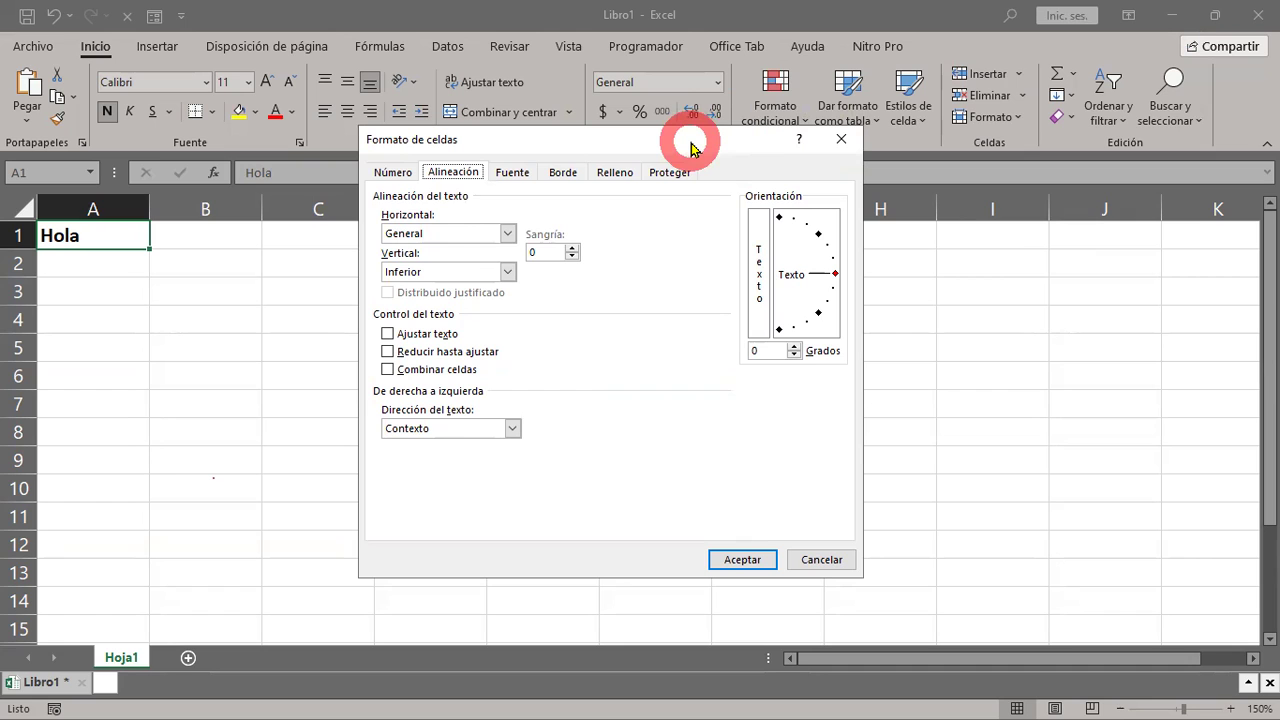
left_click(840, 140)
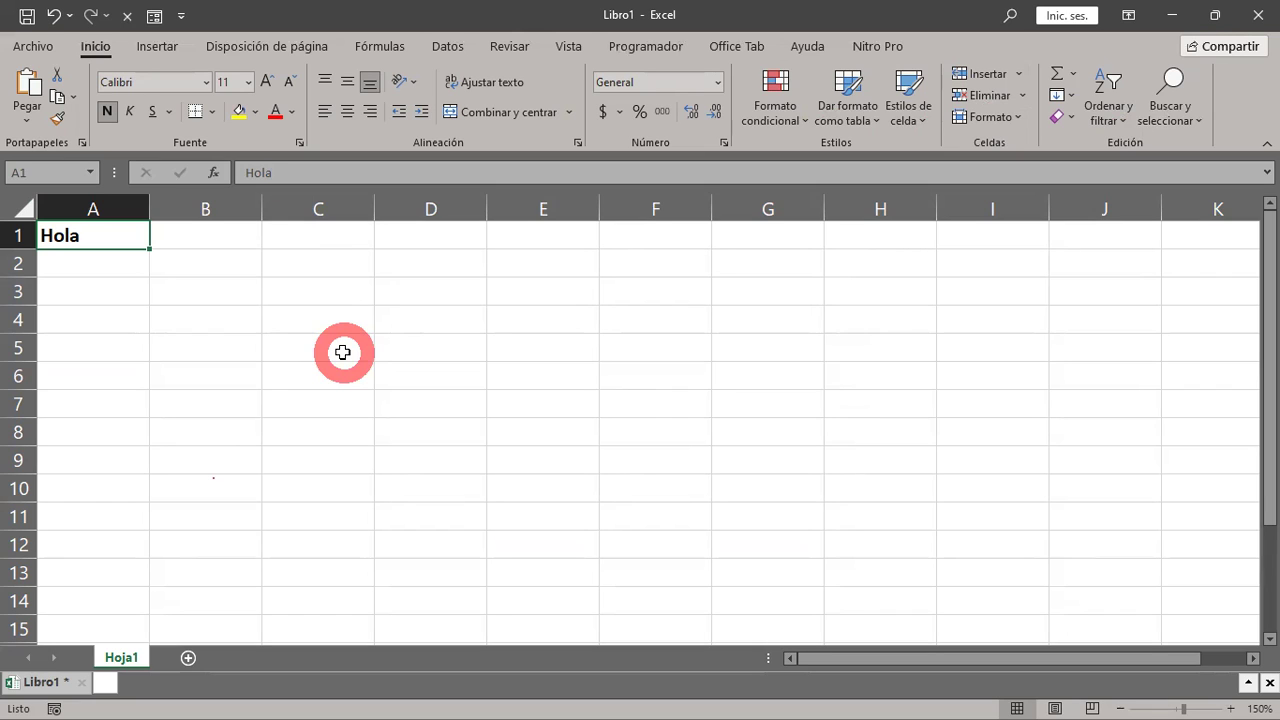
Select cells D5, F9, H5, E3, C6, D10, G9, H5 and E4 in turn
left_click(466, 344)
left_click(634, 454)
left_click(891, 357)
left_click(571, 285)
left_click(369, 380)
left_click(452, 478)
left_click(770, 460)
left_click(830, 349)
left_click(491, 309)
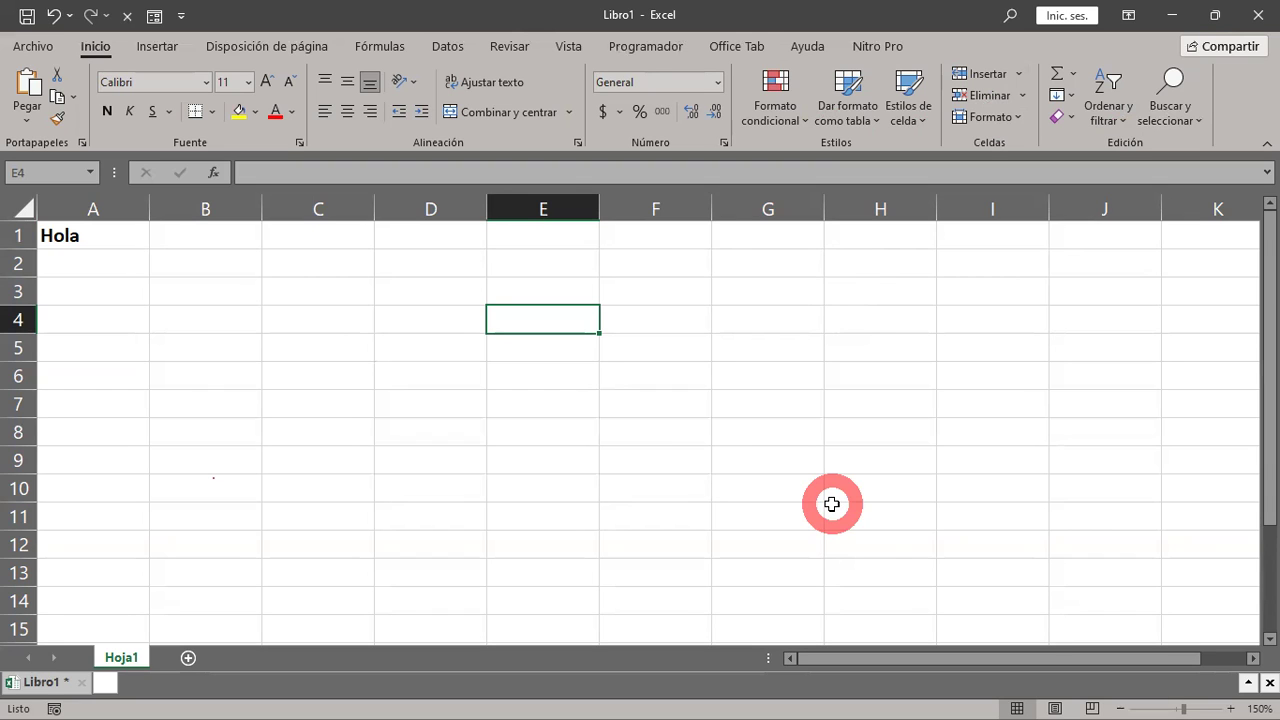
Select cells F7, E7, D10, H10, E4, C10 and F9, ending on cell E5
left_click(706, 394)
left_click(500, 417)
left_click(408, 500)
left_click(837, 487)
left_click(494, 318)
left_click(371, 478)
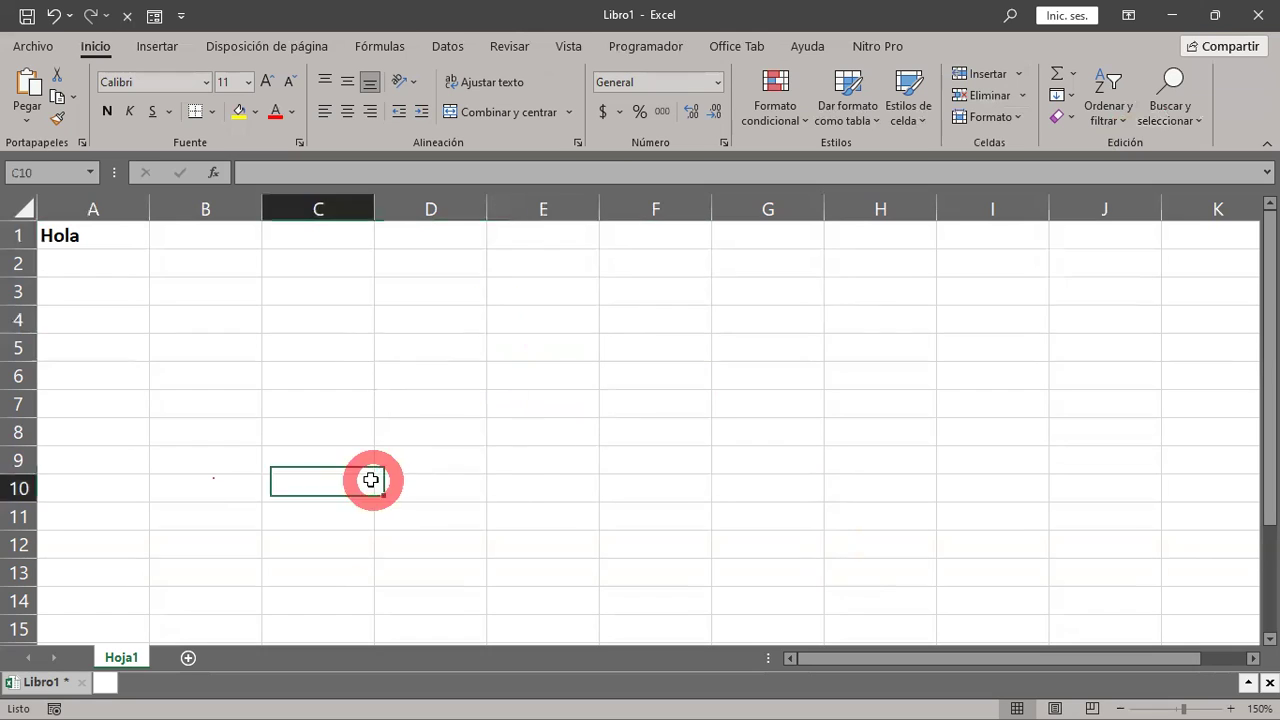
left_click(706, 455)
left_click(530, 356)
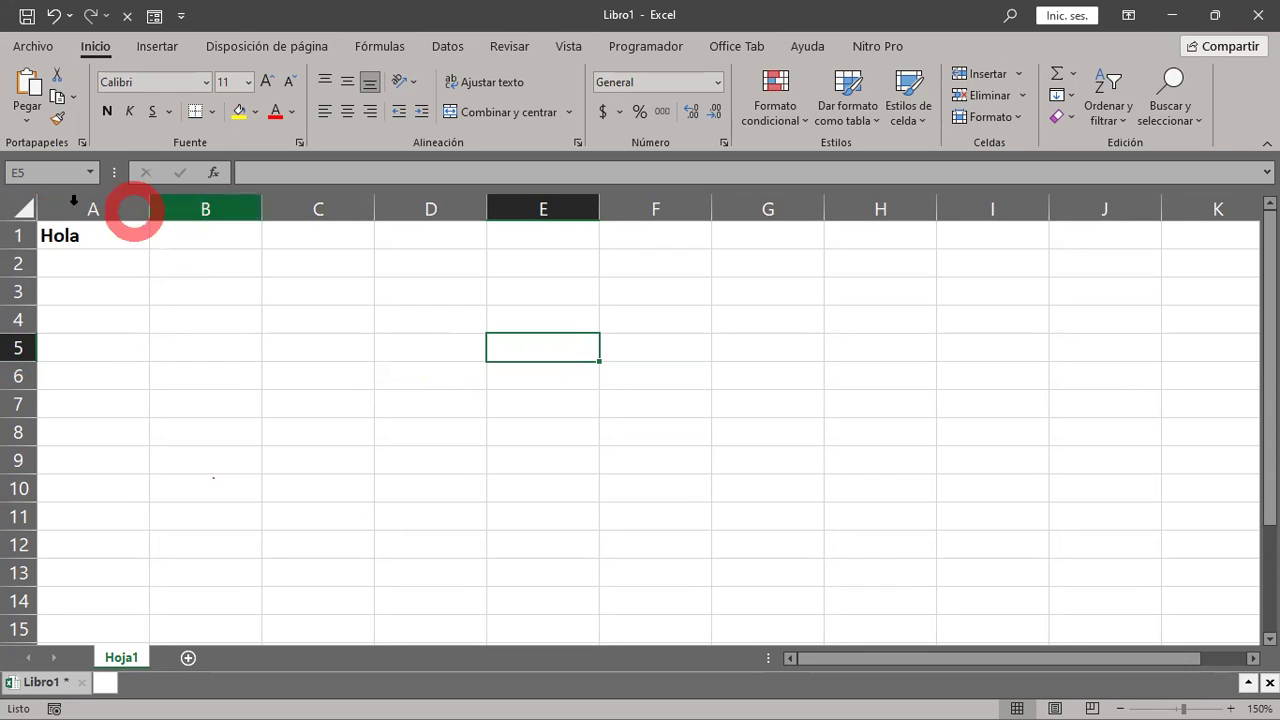
Jump straight to cell B7 by entering B7 in the Name Box
left_click(32, 172)
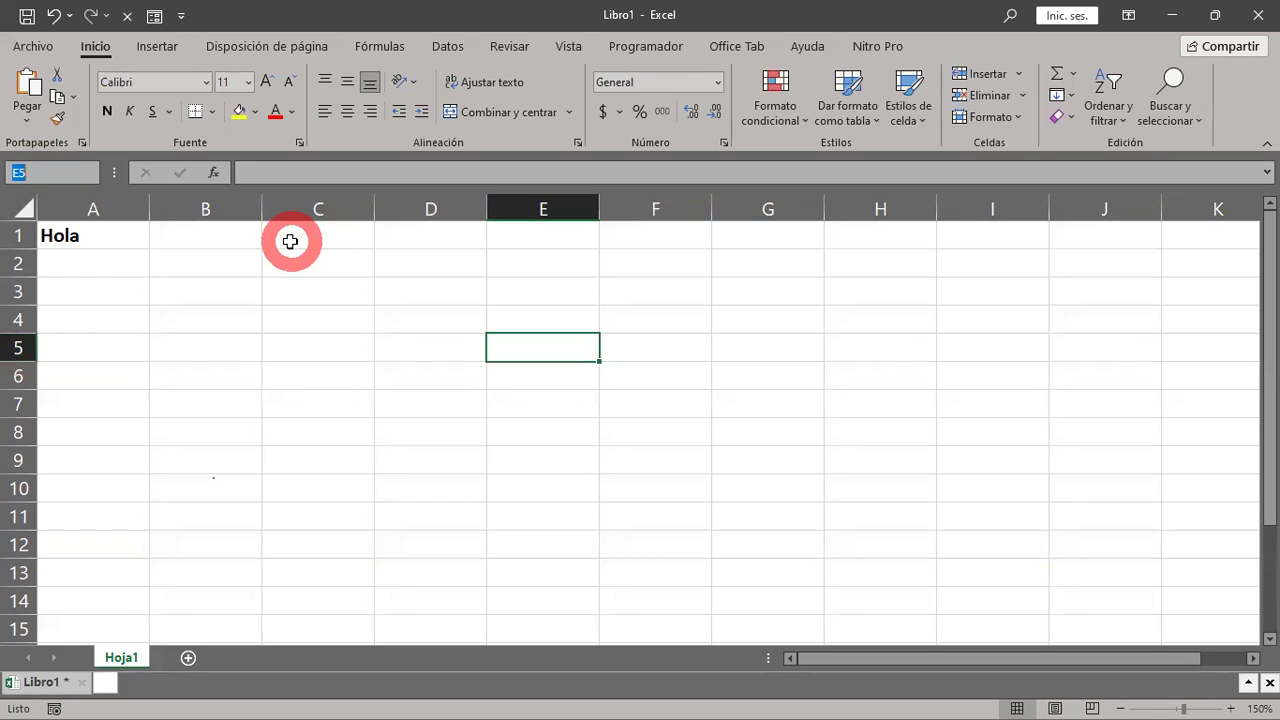
type("b")
type("7")
key("Return")
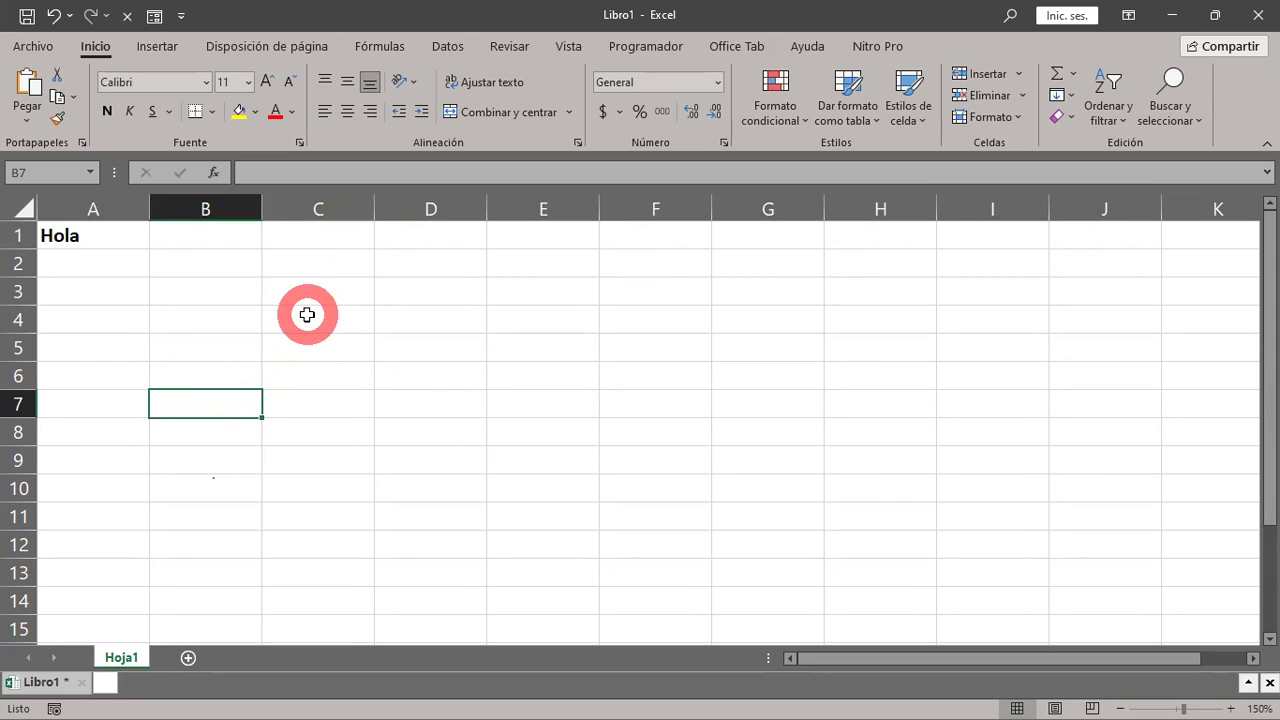
Drag from C4 to G12 to select that block of cells
left_click_drag(307, 315, 781, 536)
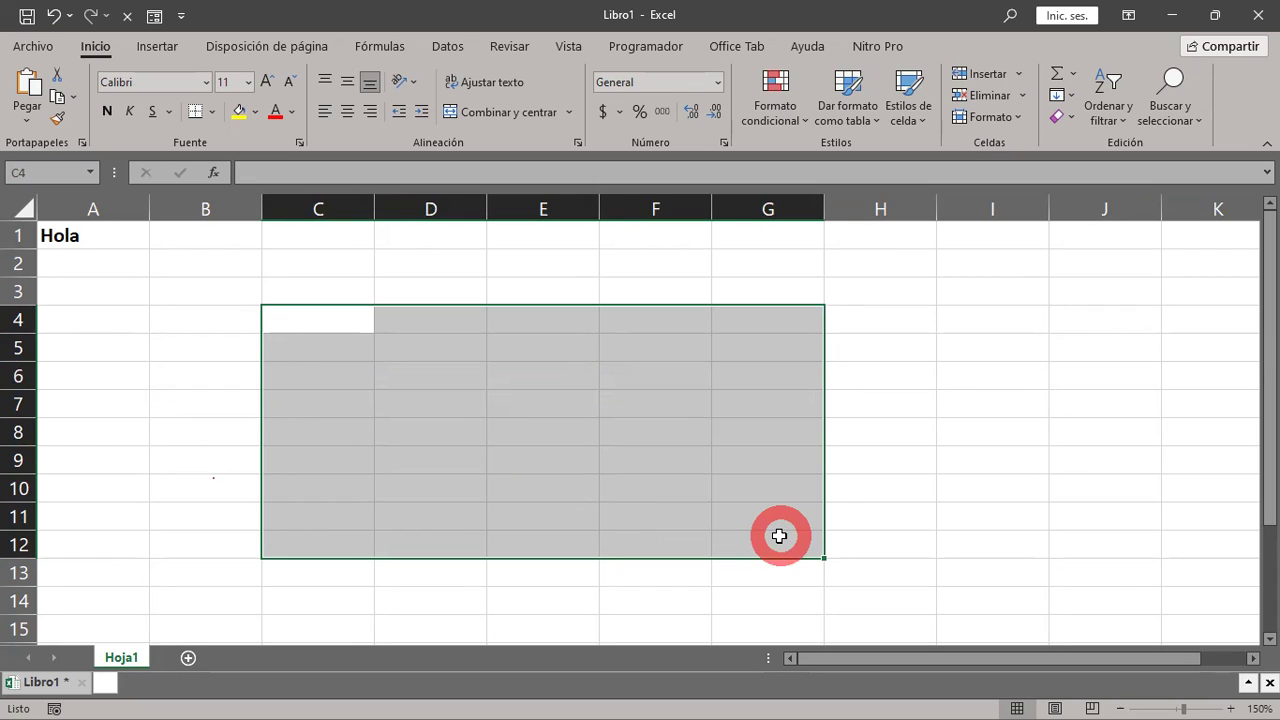
Practise selecting blocks such as B3:G13, C5:C7 and F5:G9 across the sheet
left_click_drag(163, 281, 813, 570)
left_click_drag(1012, 264, 640, 515)
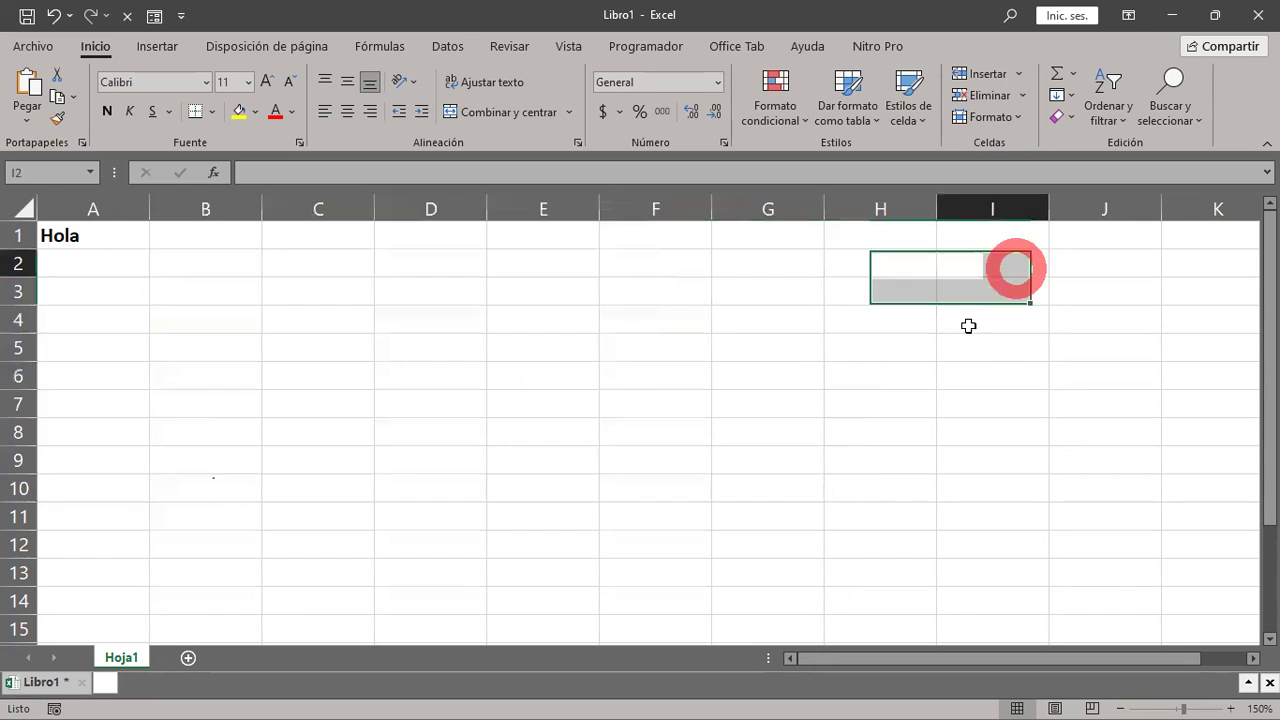
left_click_drag(363, 340, 372, 412)
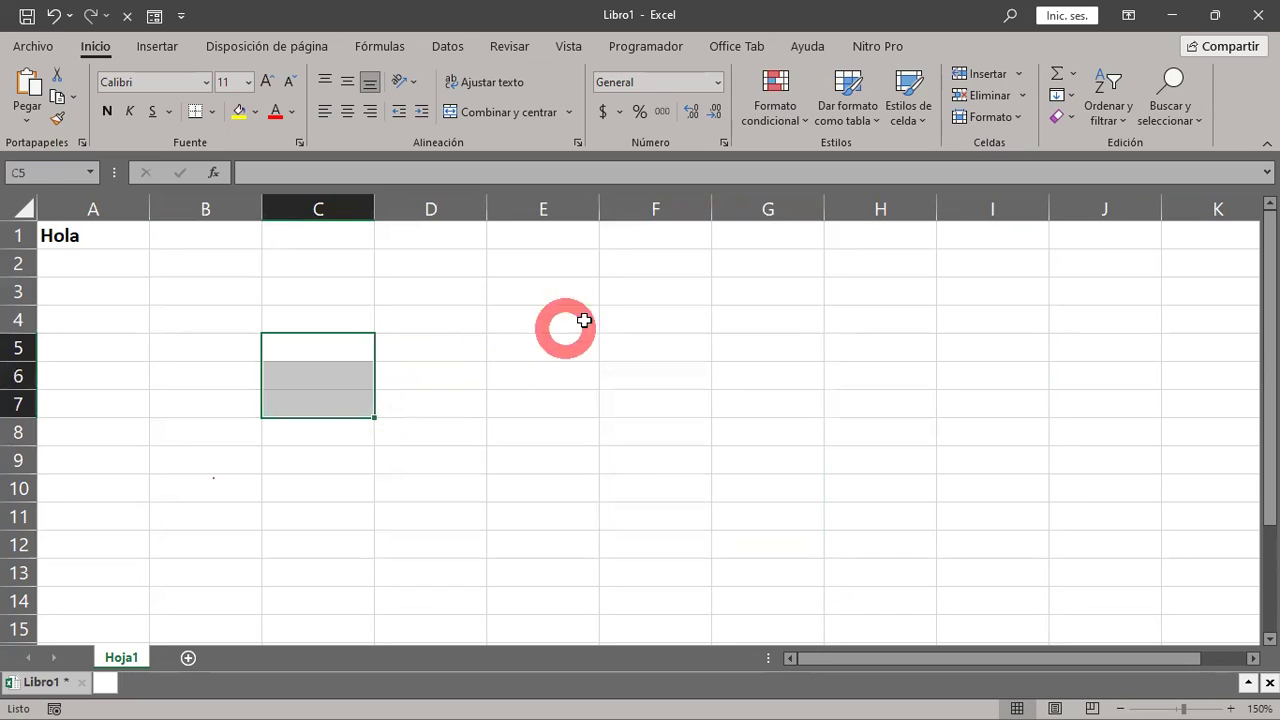
left_click_drag(765, 347, 703, 466)
mouse_move(318, 375)
left_mouse_down()
mouse_move(293, 466)
mouse_move(371, 583)
left_mouse_up()
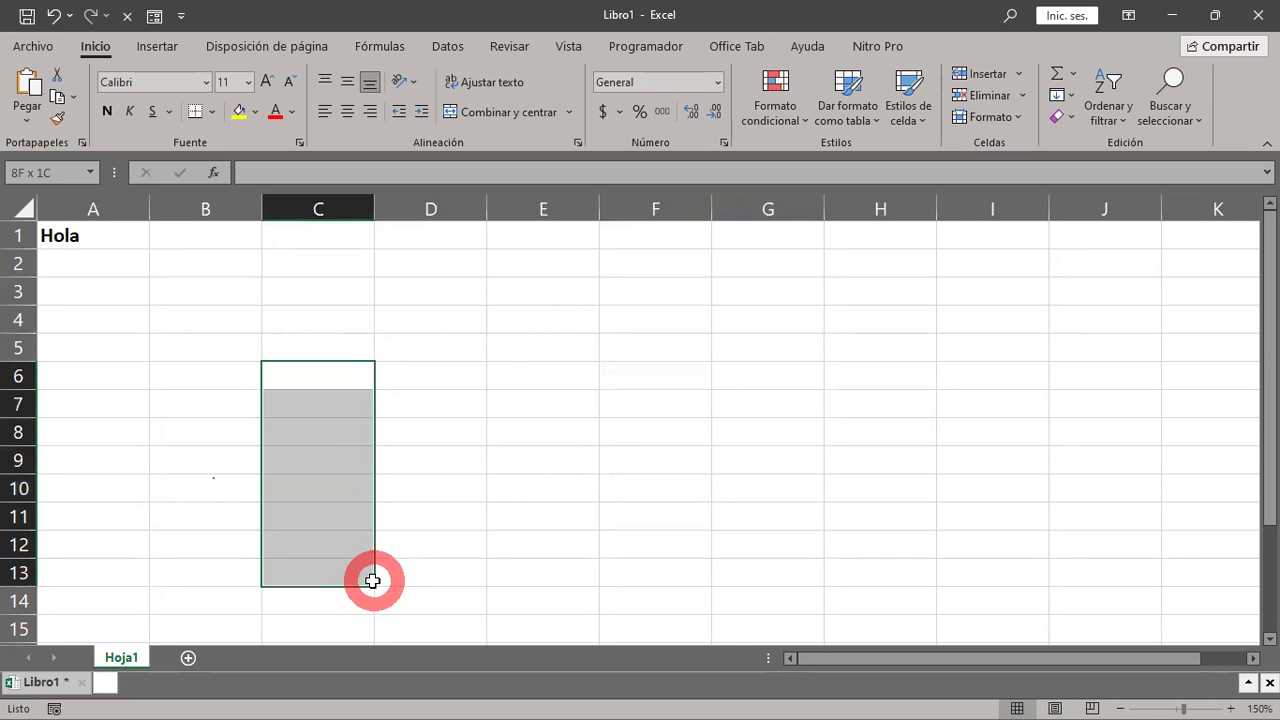
Select G4 to C11, then finish on range C2:H14 and check the Name Box
left_click(733, 318)
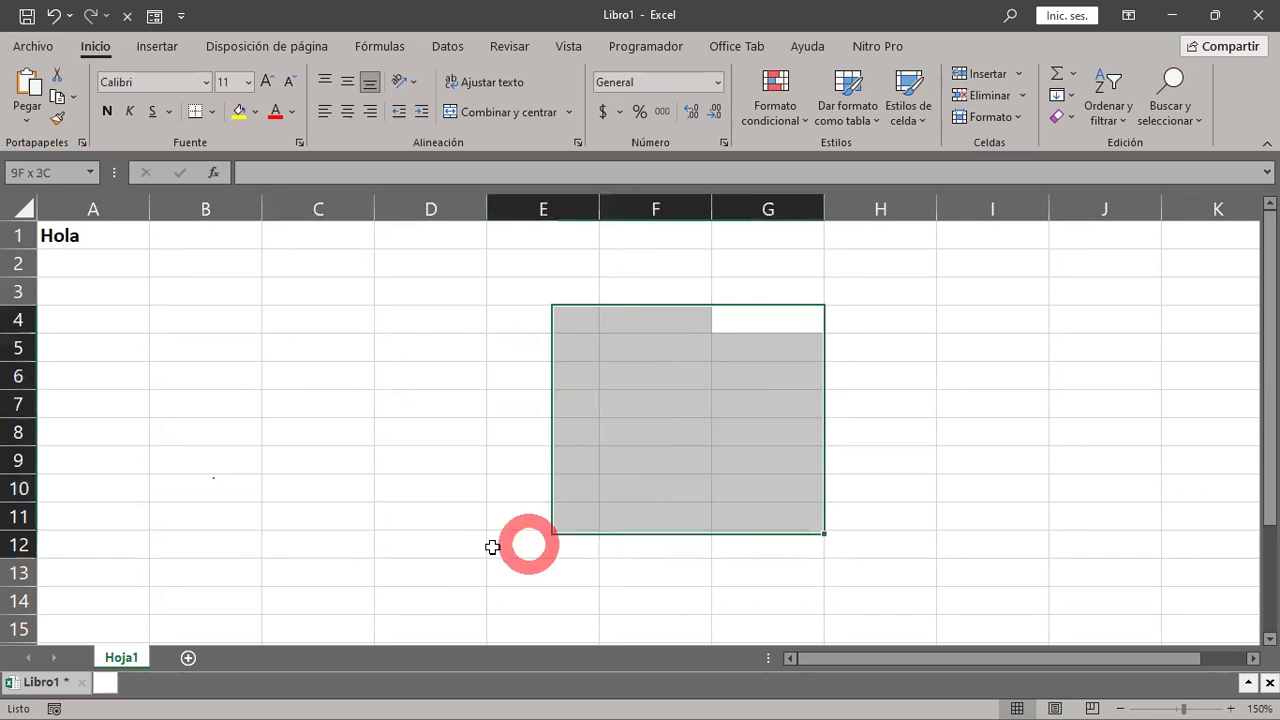
left_click_drag(733, 318, 306, 528)
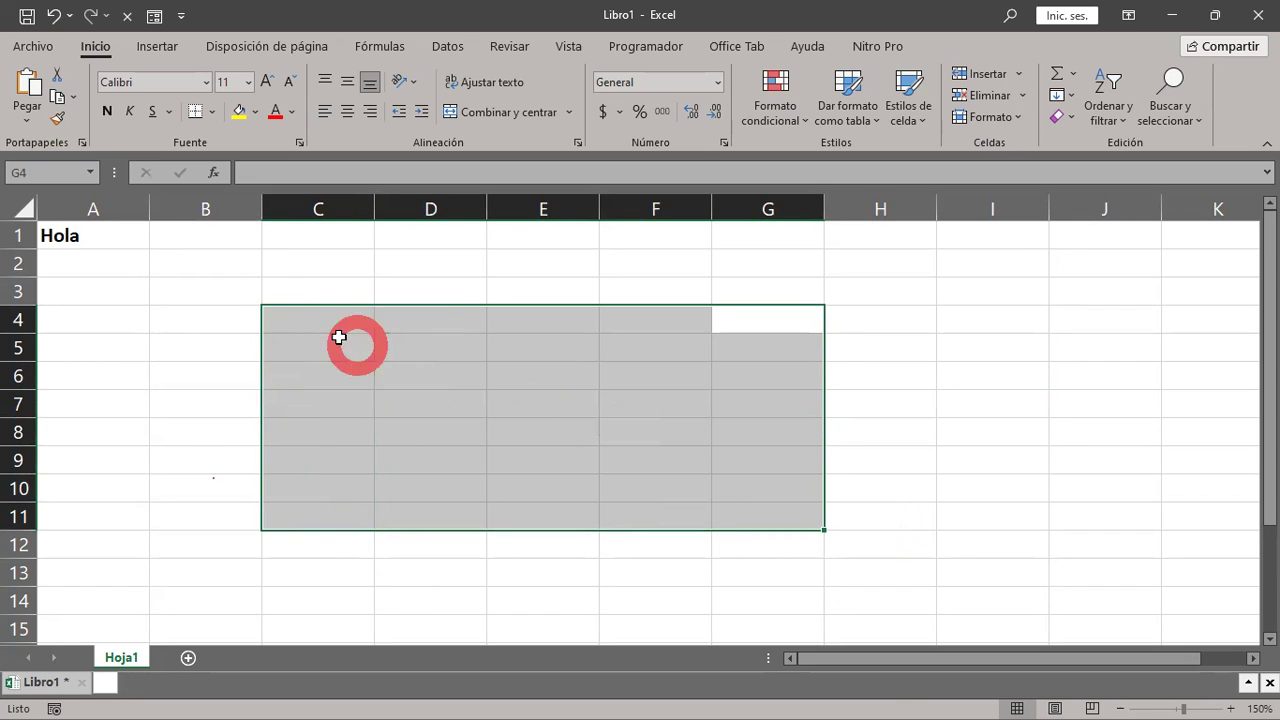
mouse_move(280, 292)
left_mouse_down()
mouse_move(648, 557)
mouse_move(749, 545)
left_mouse_up()
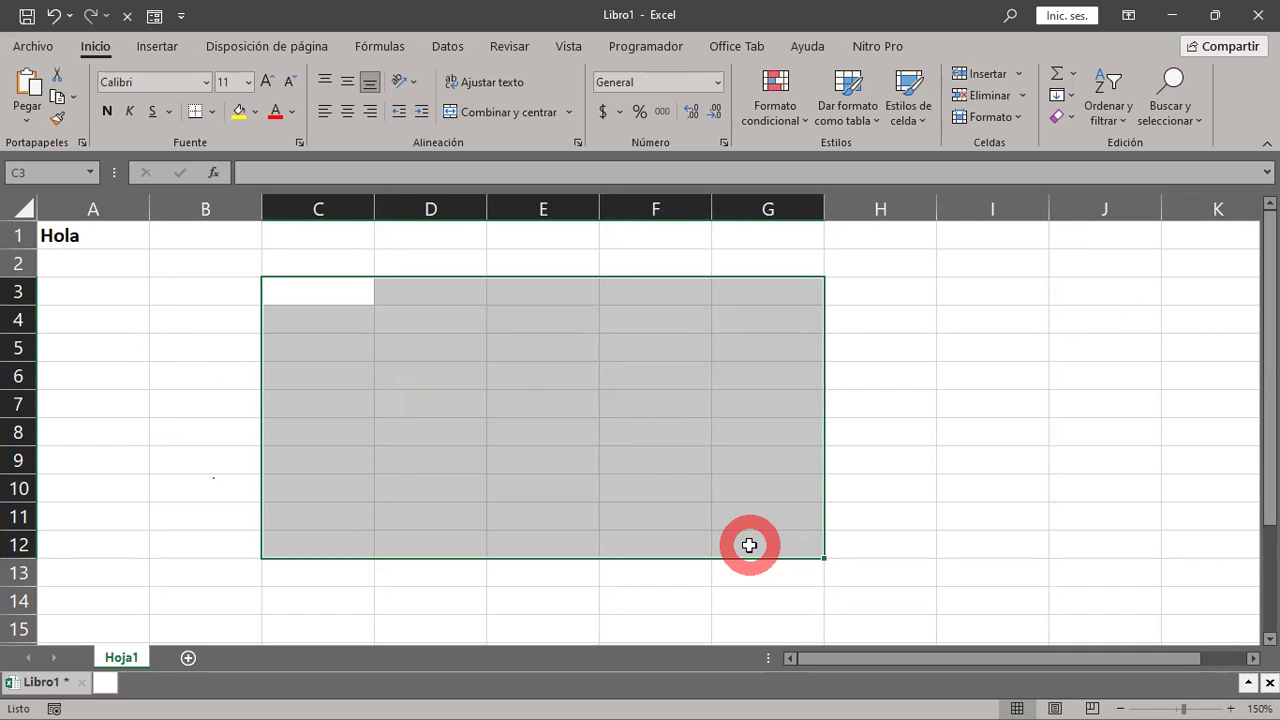
mouse_move(304, 264)
left_mouse_down()
mouse_move(443, 478)
mouse_move(837, 590)
left_mouse_up()
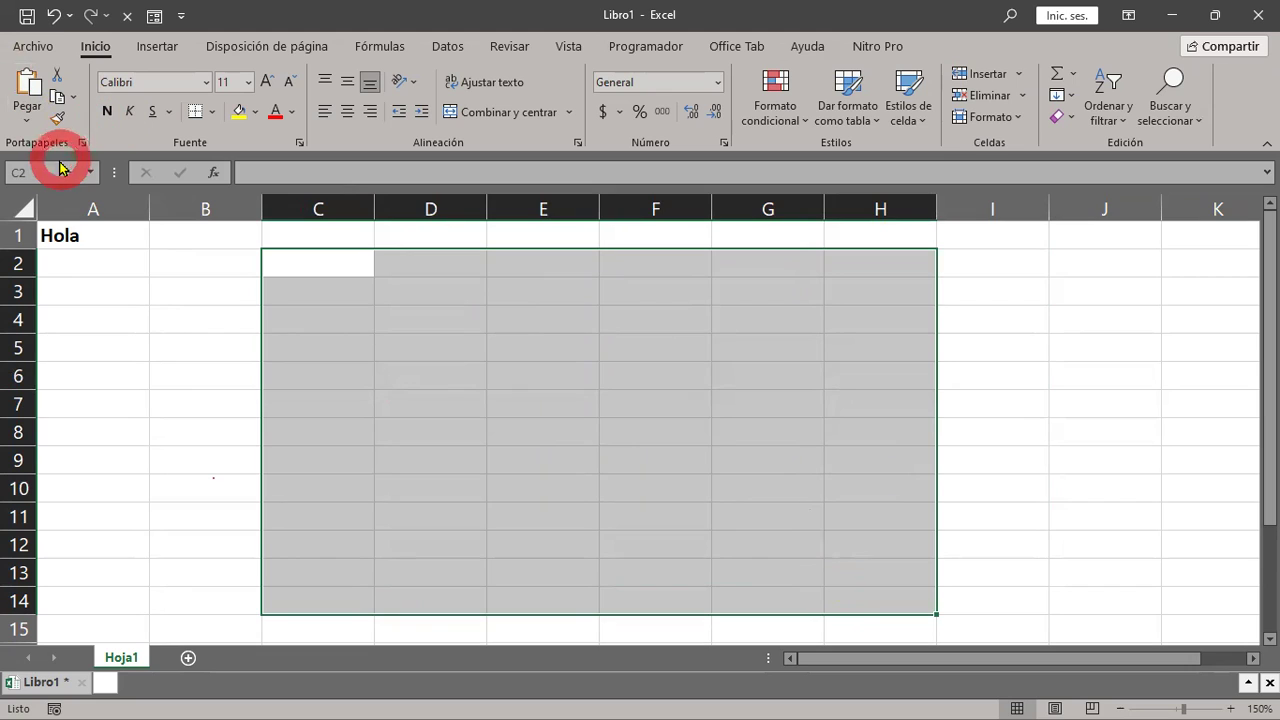
left_click(28, 172)
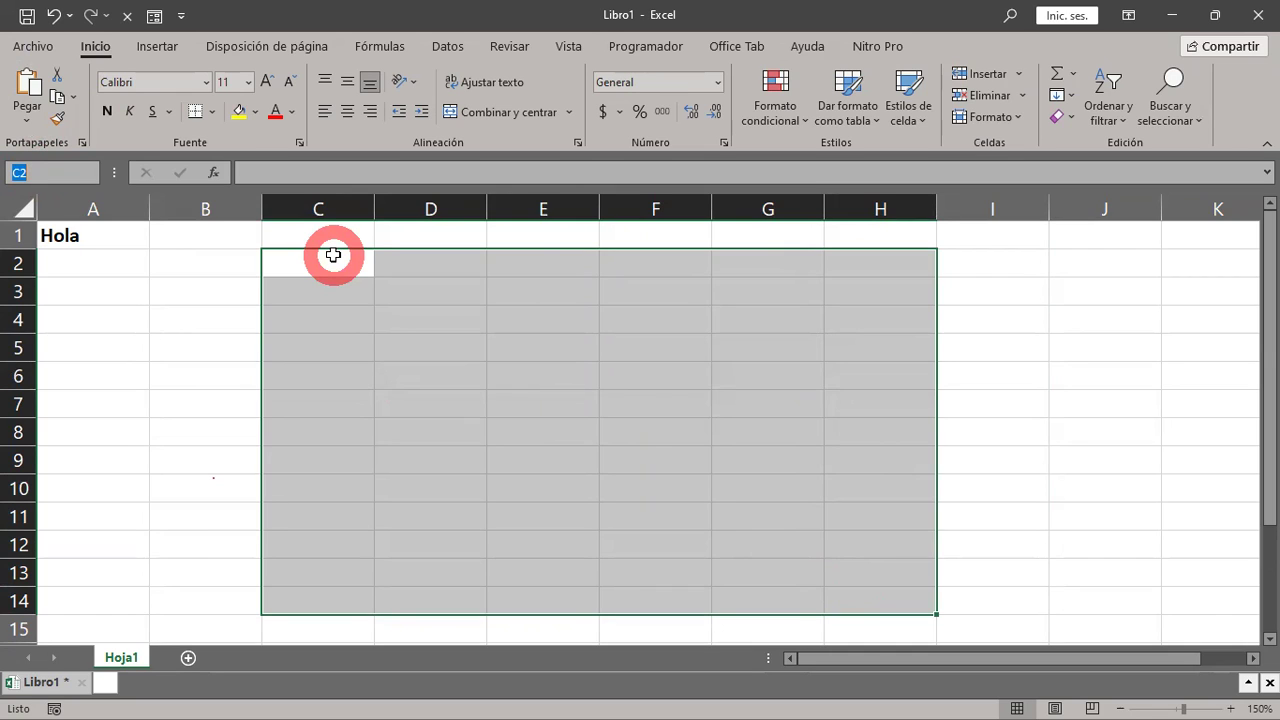
Name the range C2:H14 PANCRACIO and the range B3:B11 FILOMENO
type("P")
type("ANCRACIO")
key("Return")
left_click_drag(186, 289, 187, 522)
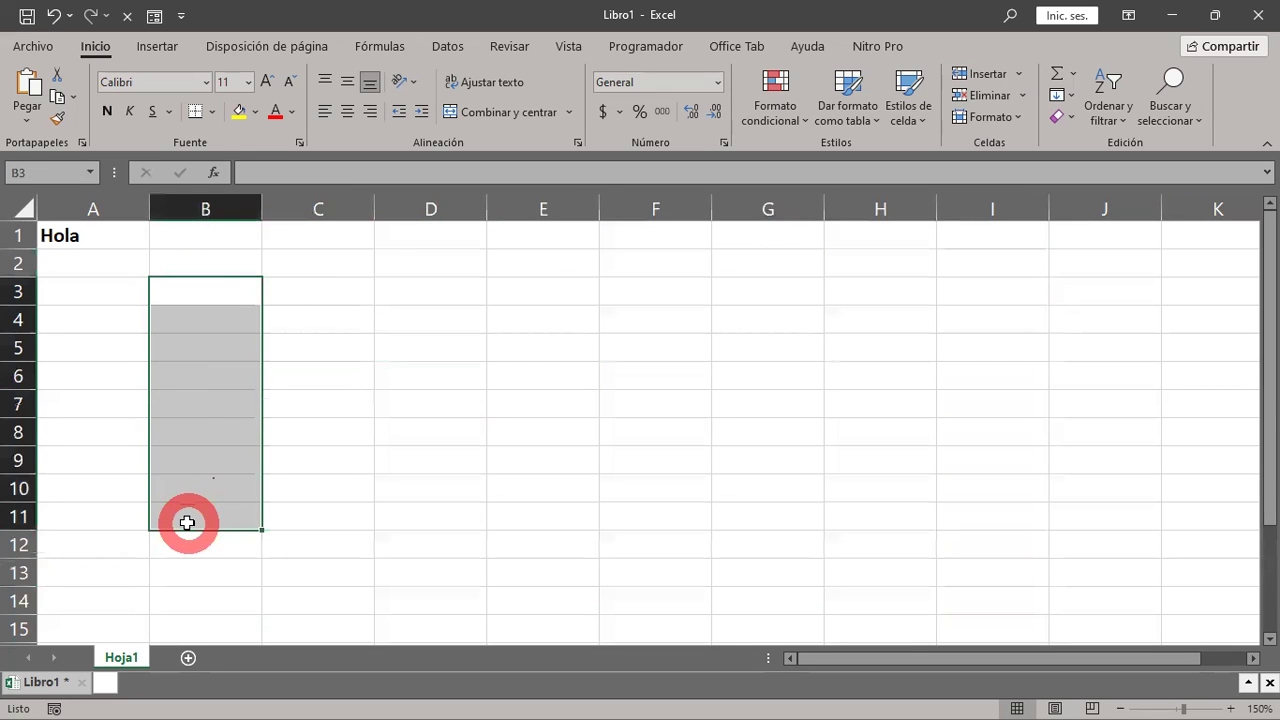
left_click(45, 172)
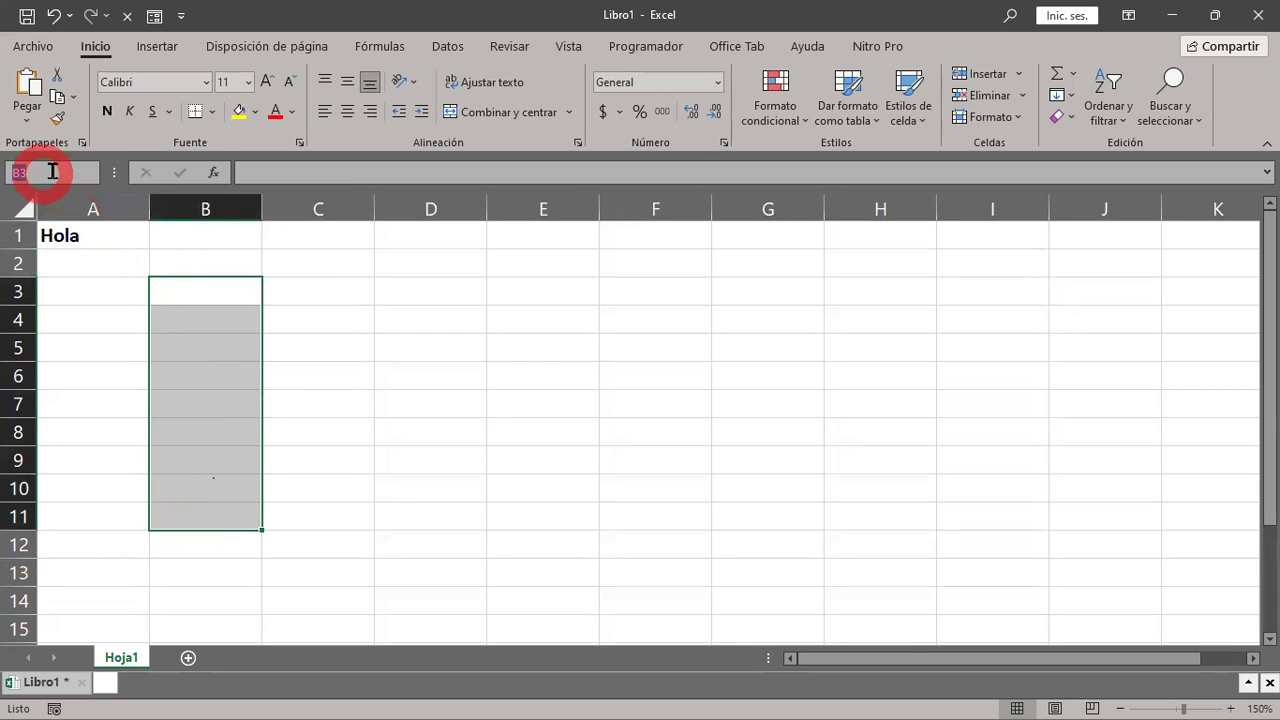
type("FILOMENO")
key("Return")
Name the range H3:I12 TENEDOR, then deselect by picking cell G13
left_click_drag(966, 303, 920, 543)
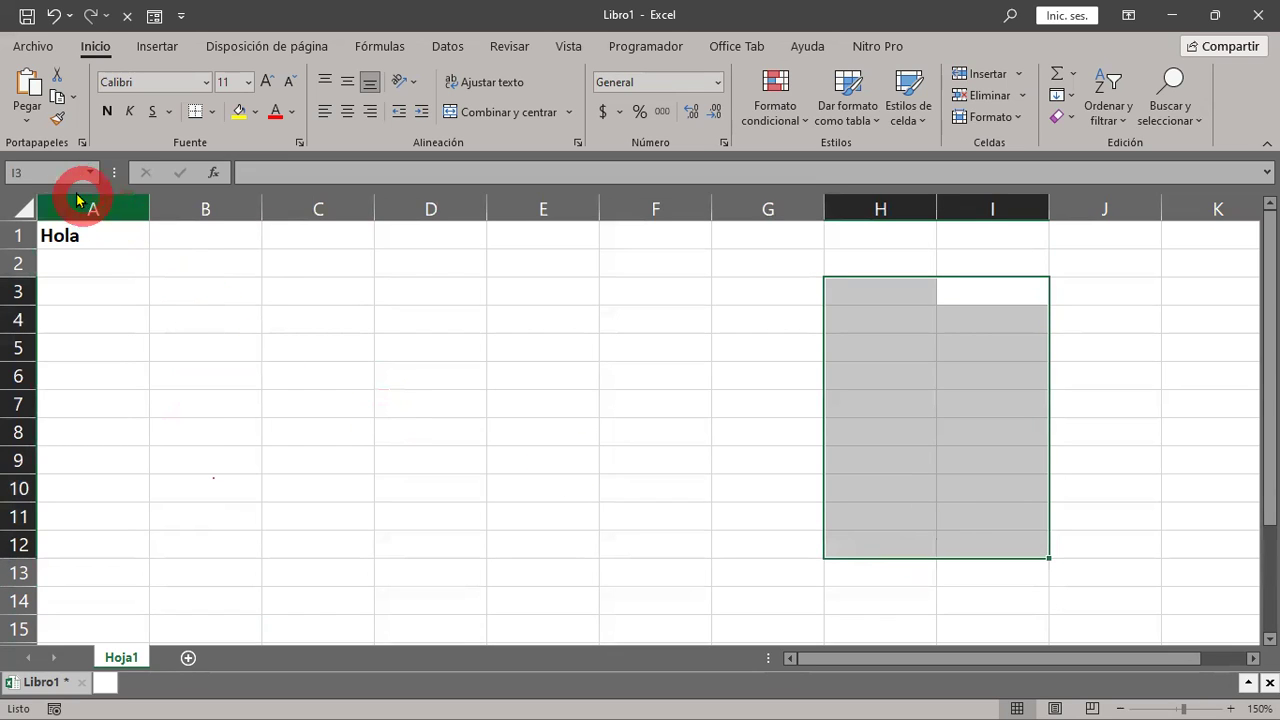
left_click(49, 172)
type("TENME")
key("BackSpace")
key("BackSpace")
type("E")
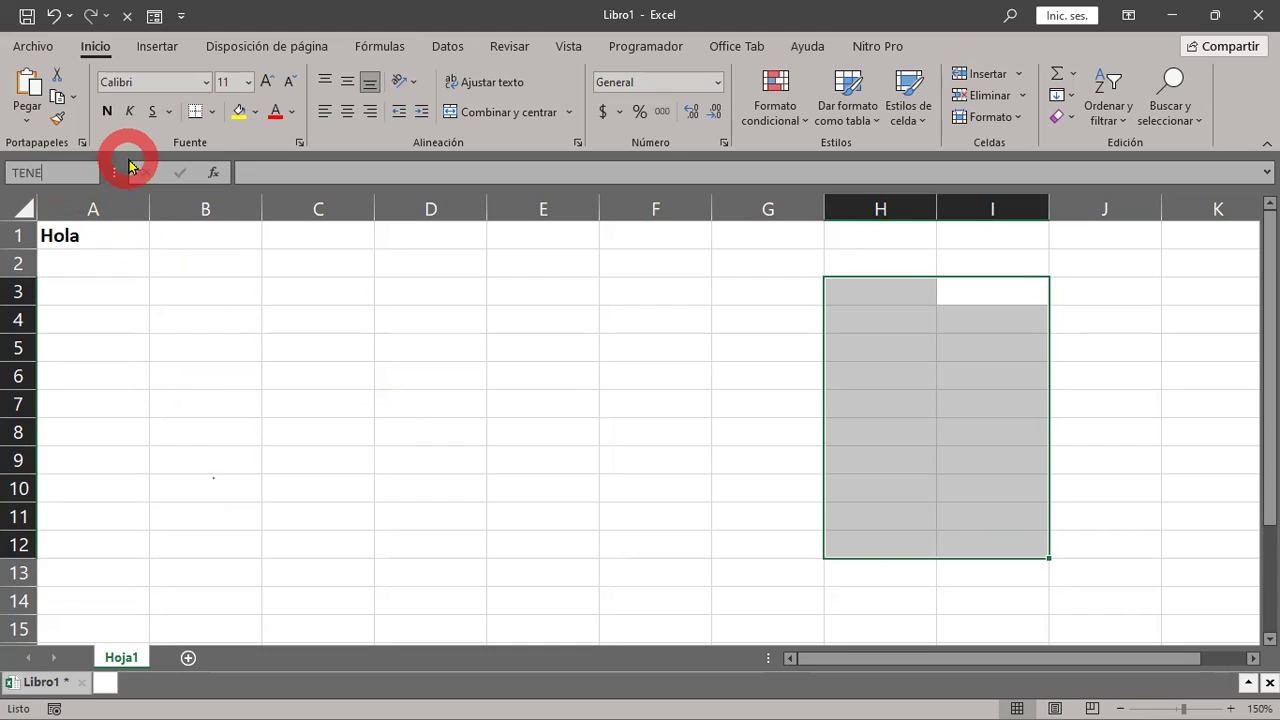
type("DOR")
key("Return")
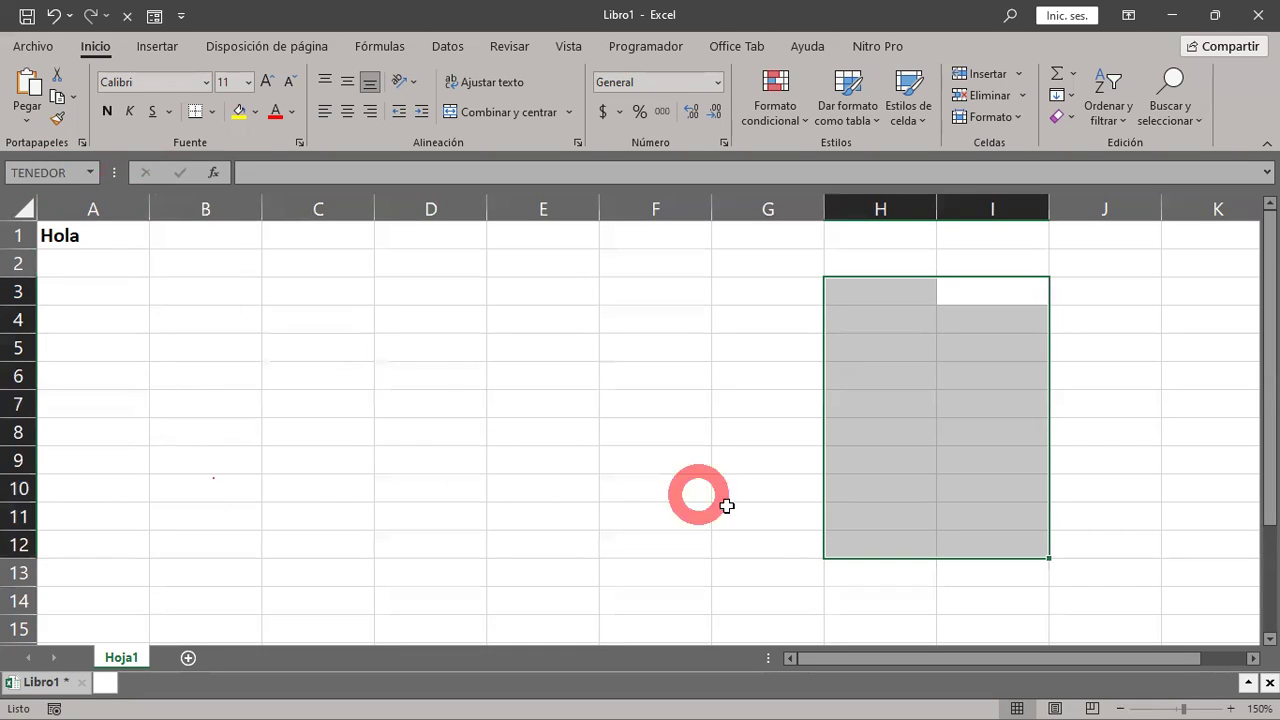
left_click(729, 579)
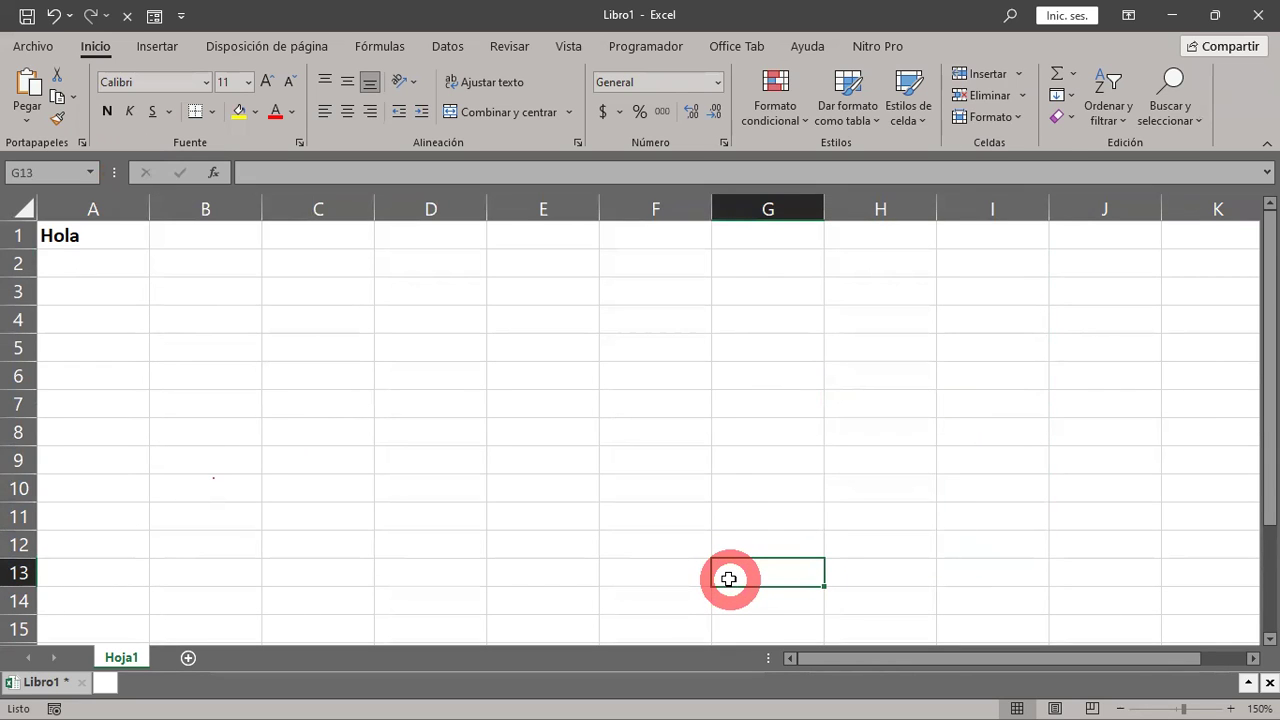
left_click(86, 175)
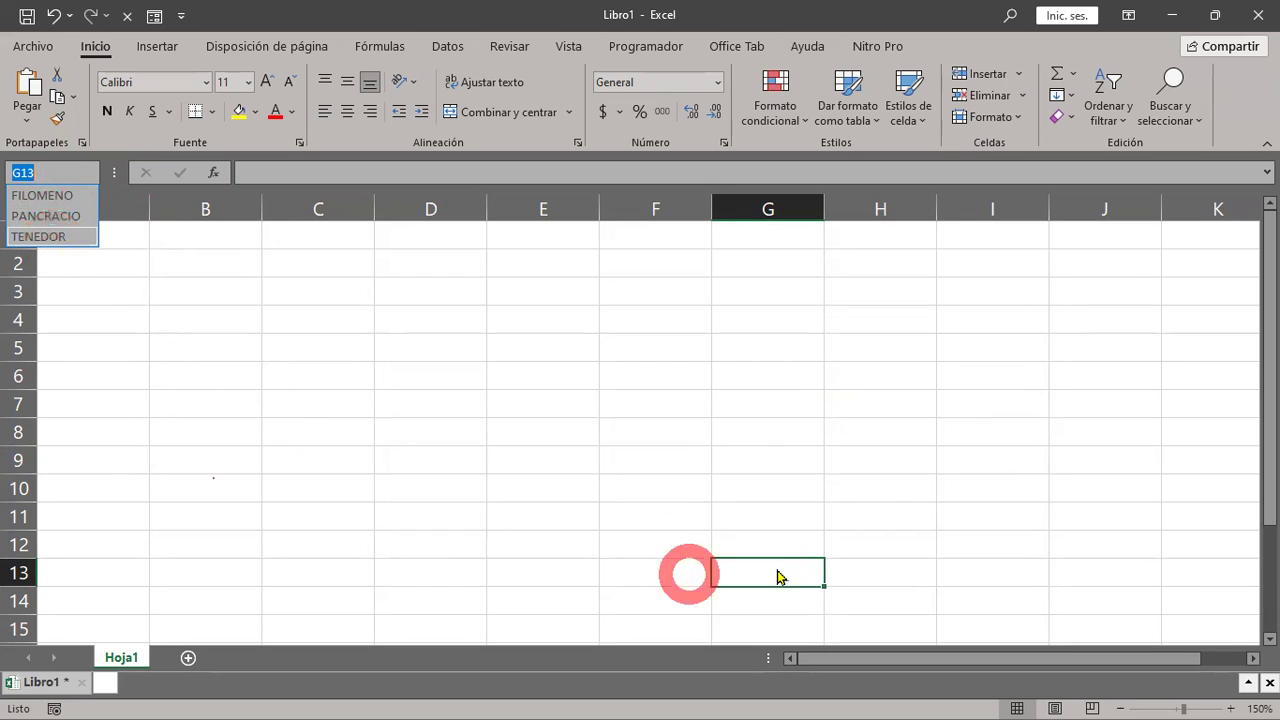
left_click(968, 614)
left_click(968, 614)
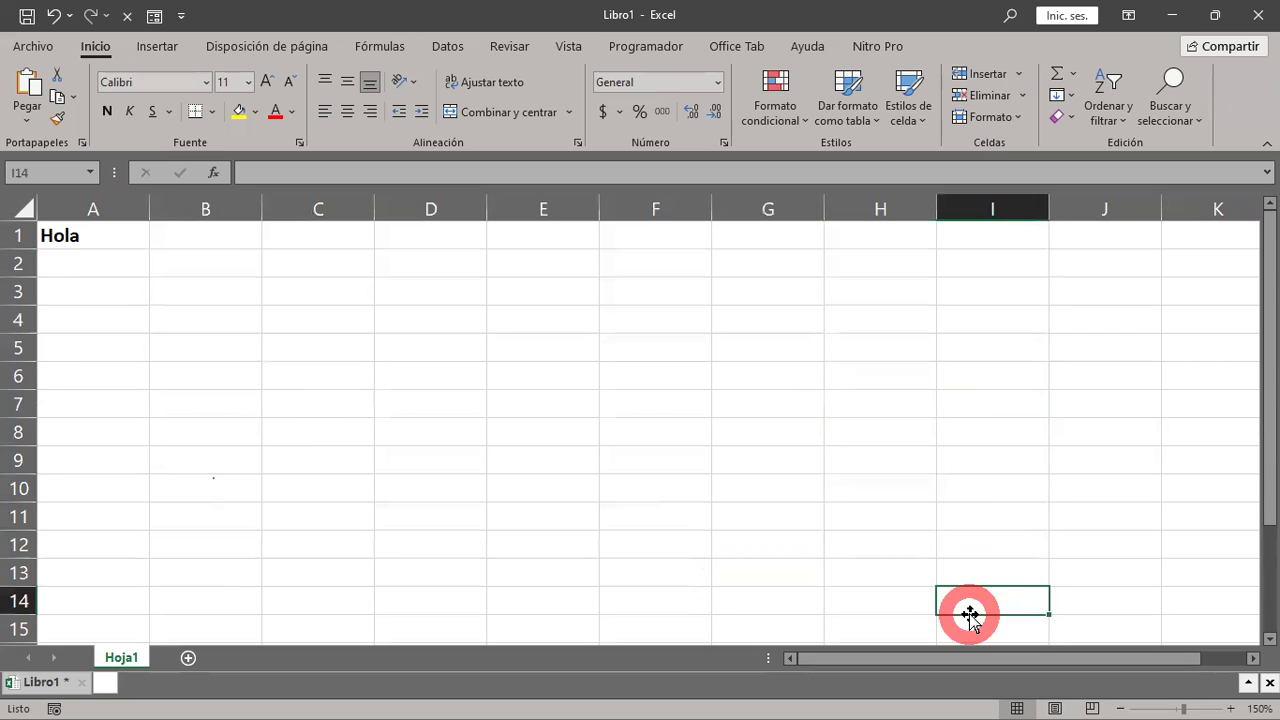
left_click_drag(1004, 295, 991, 569)
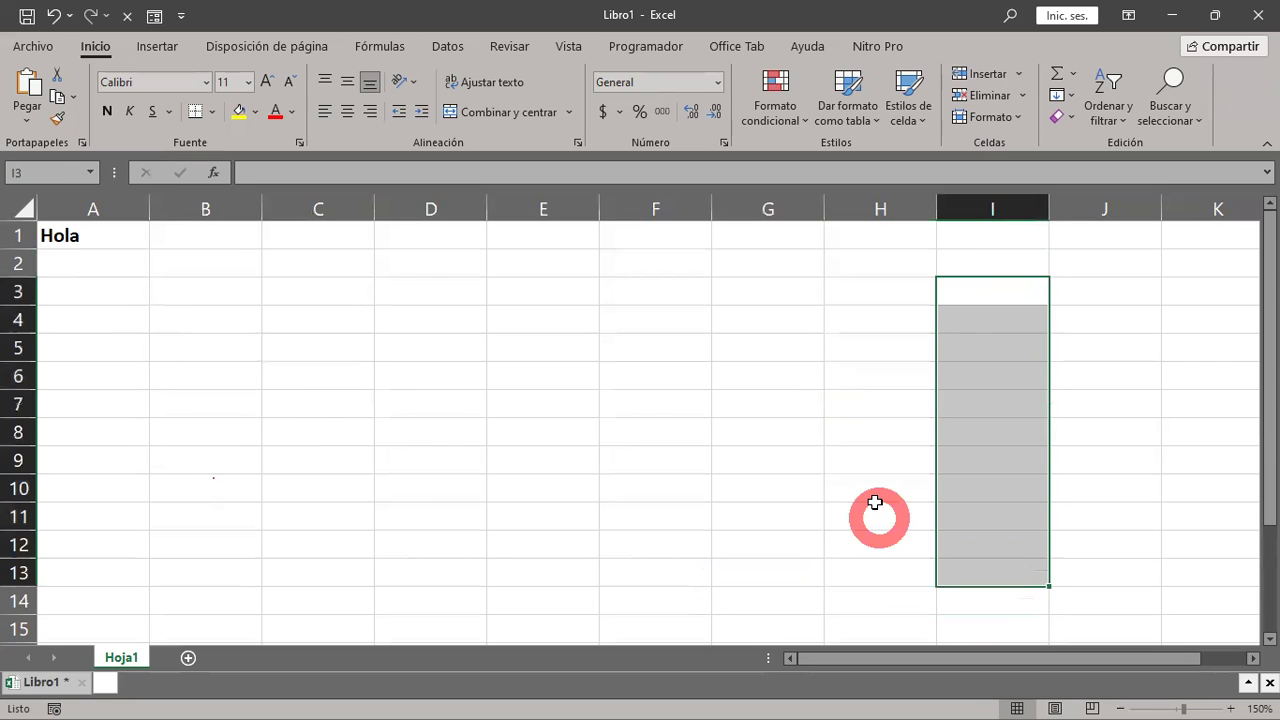
left_click_drag(410, 264, 990, 515)
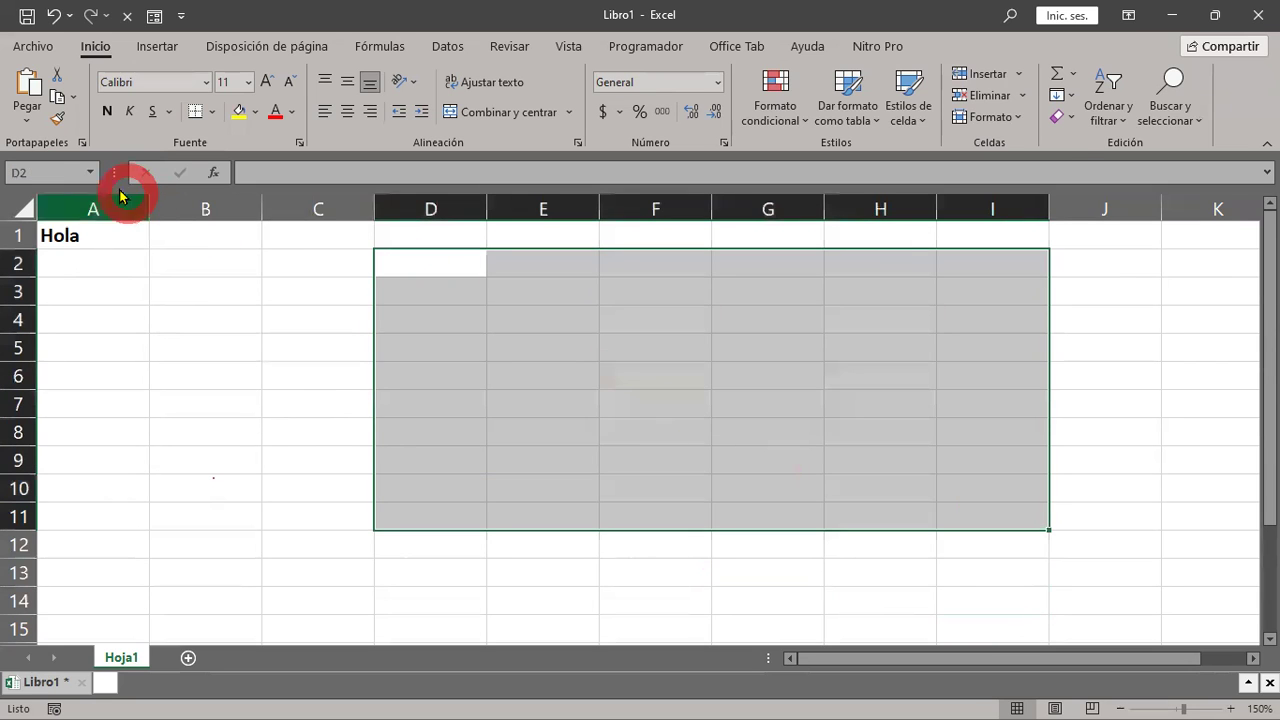
left_click(228, 352)
left_click(92, 173)
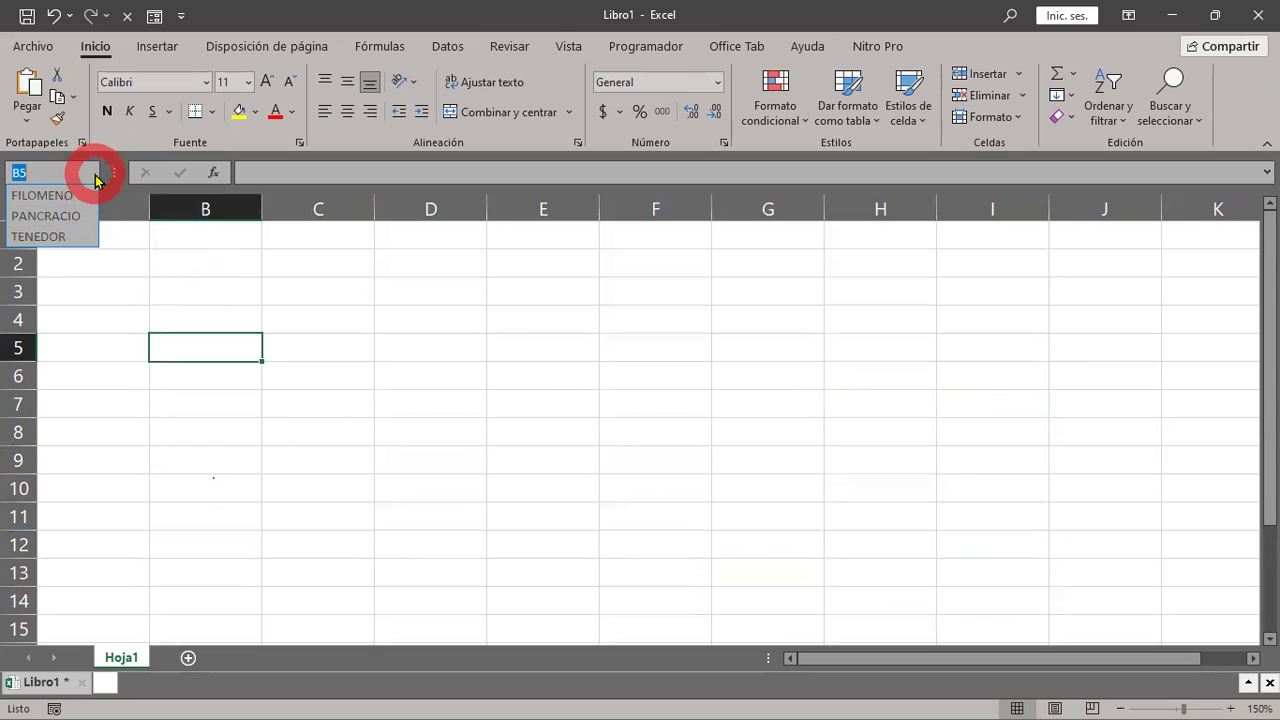
left_click(71, 205)
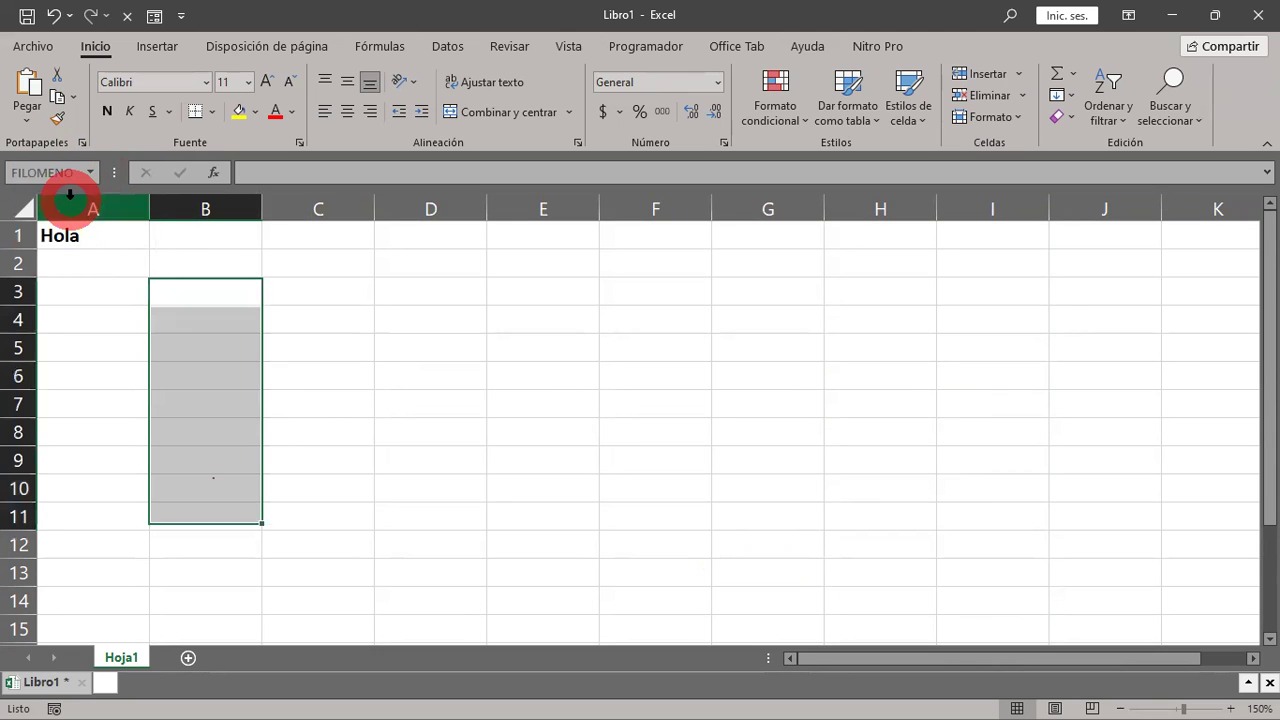
left_click(97, 175)
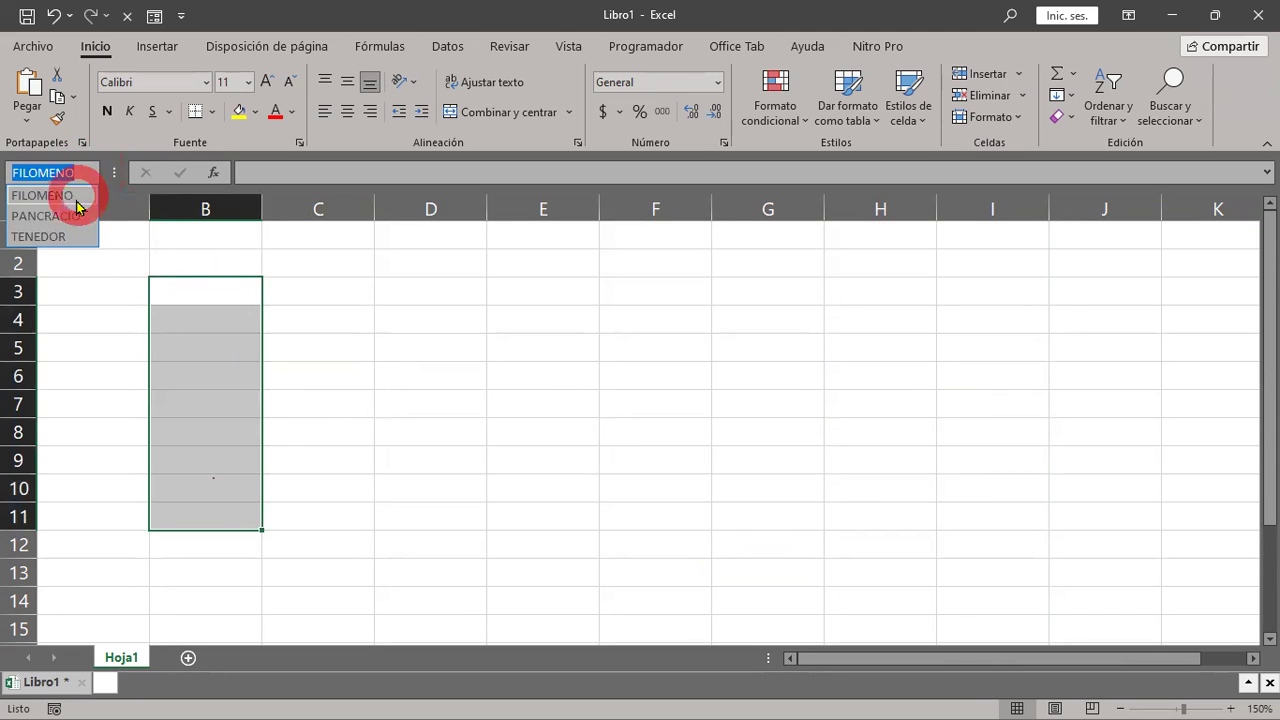
left_click(57, 212)
left_click(94, 175)
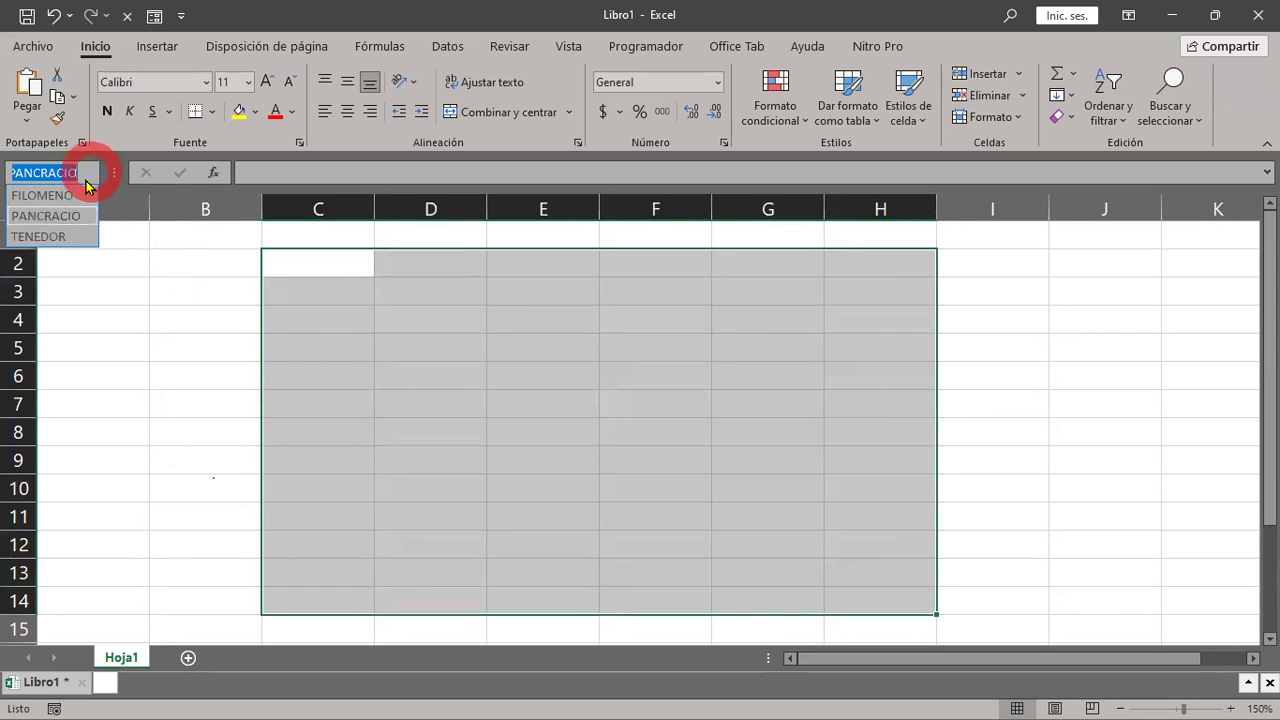
left_click(40, 230)
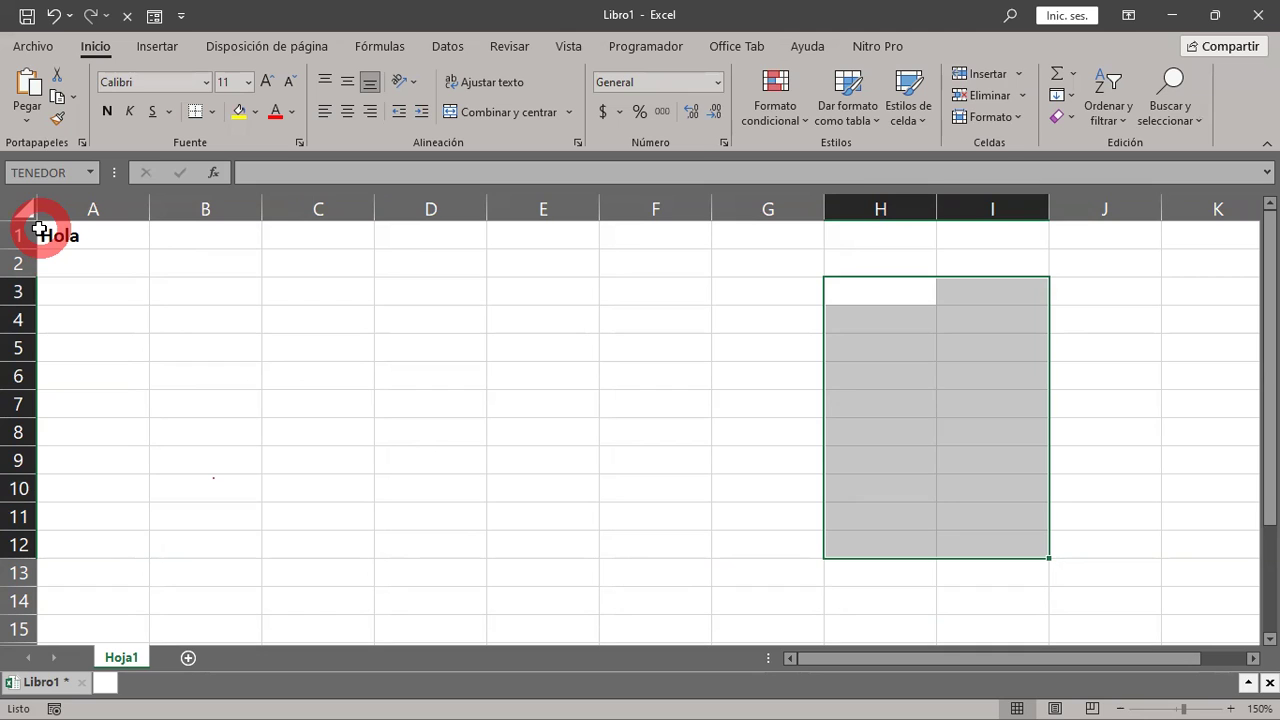
left_click(90, 172)
left_click(60, 198)
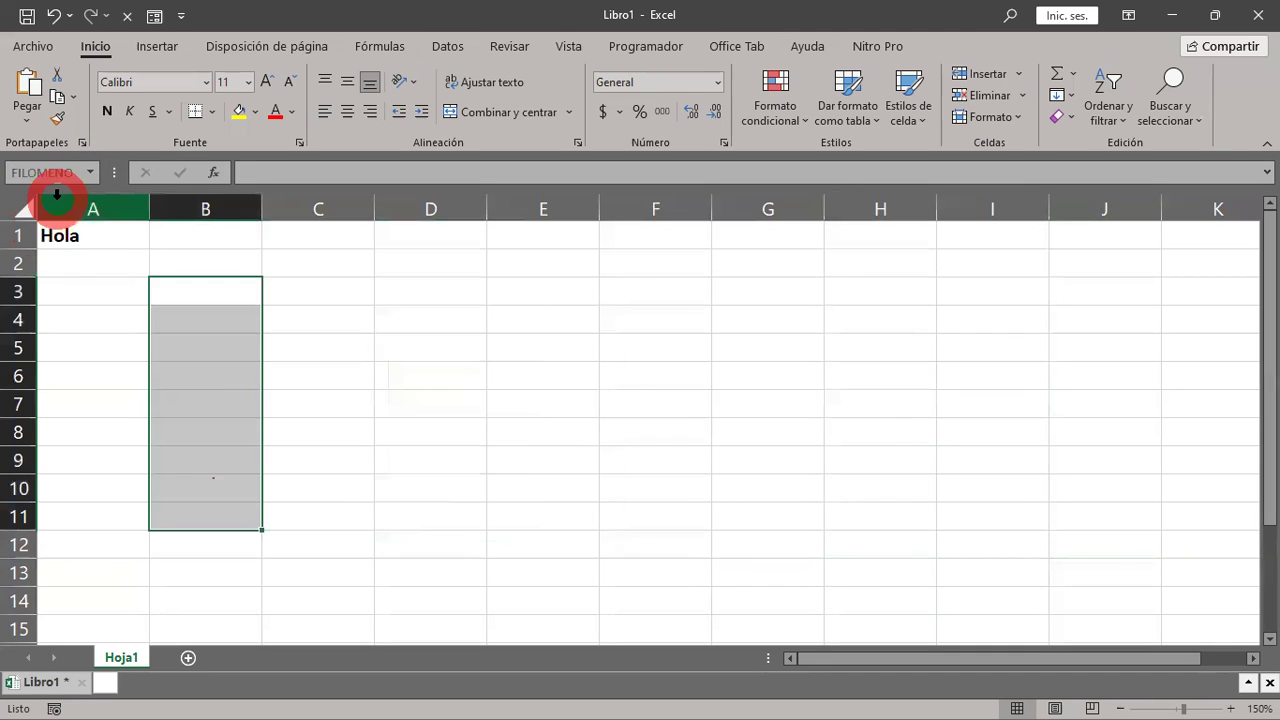
left_click(90, 172)
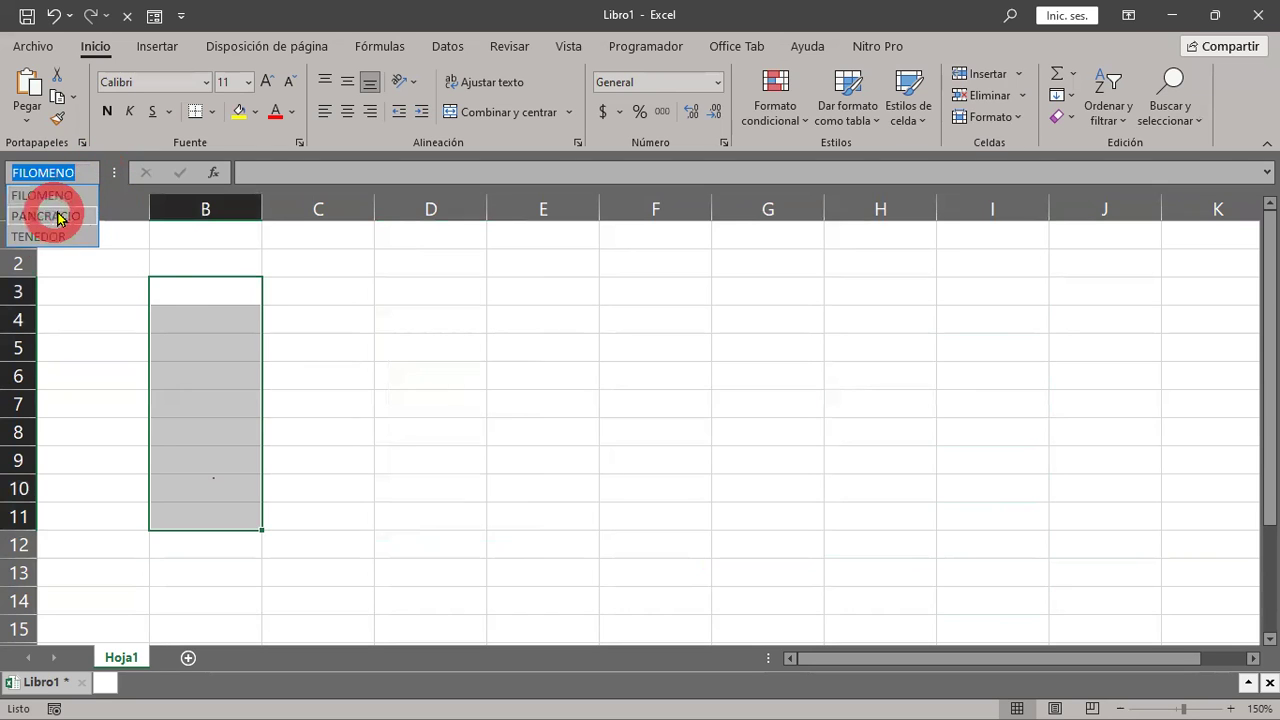
left_click(54, 215)
left_click(90, 172)
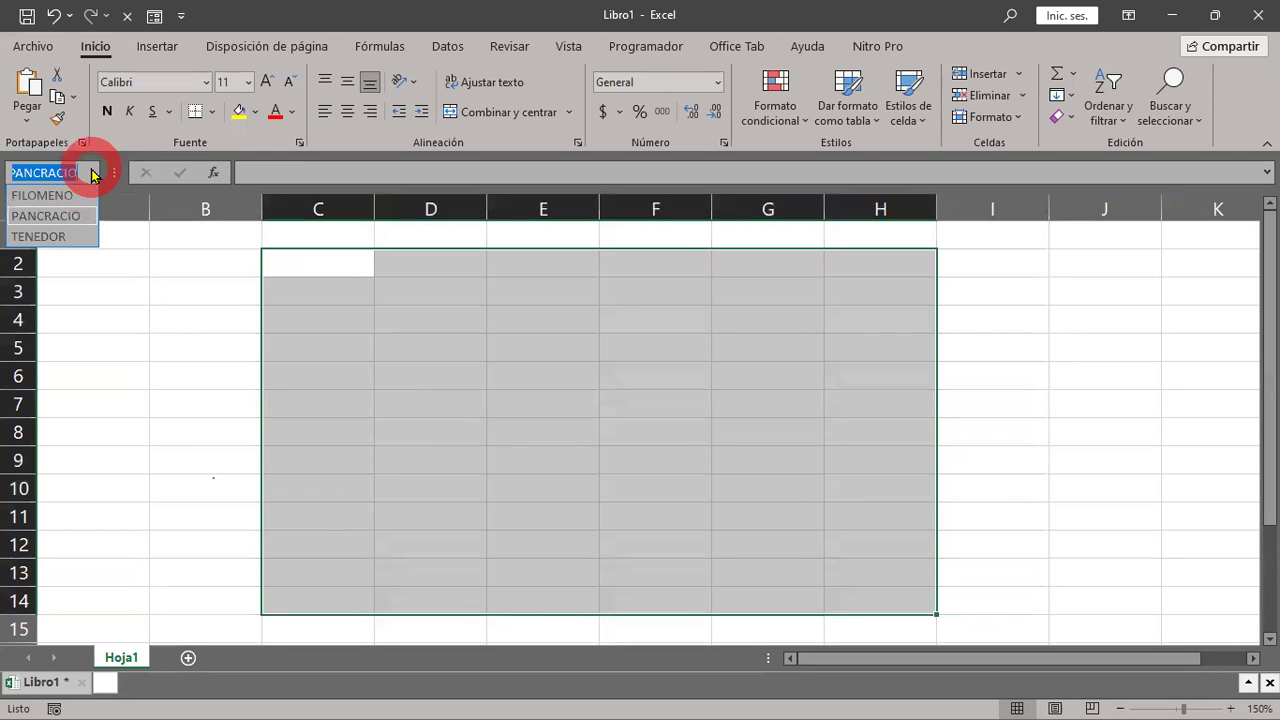
left_click(66, 238)
left_click(576, 362)
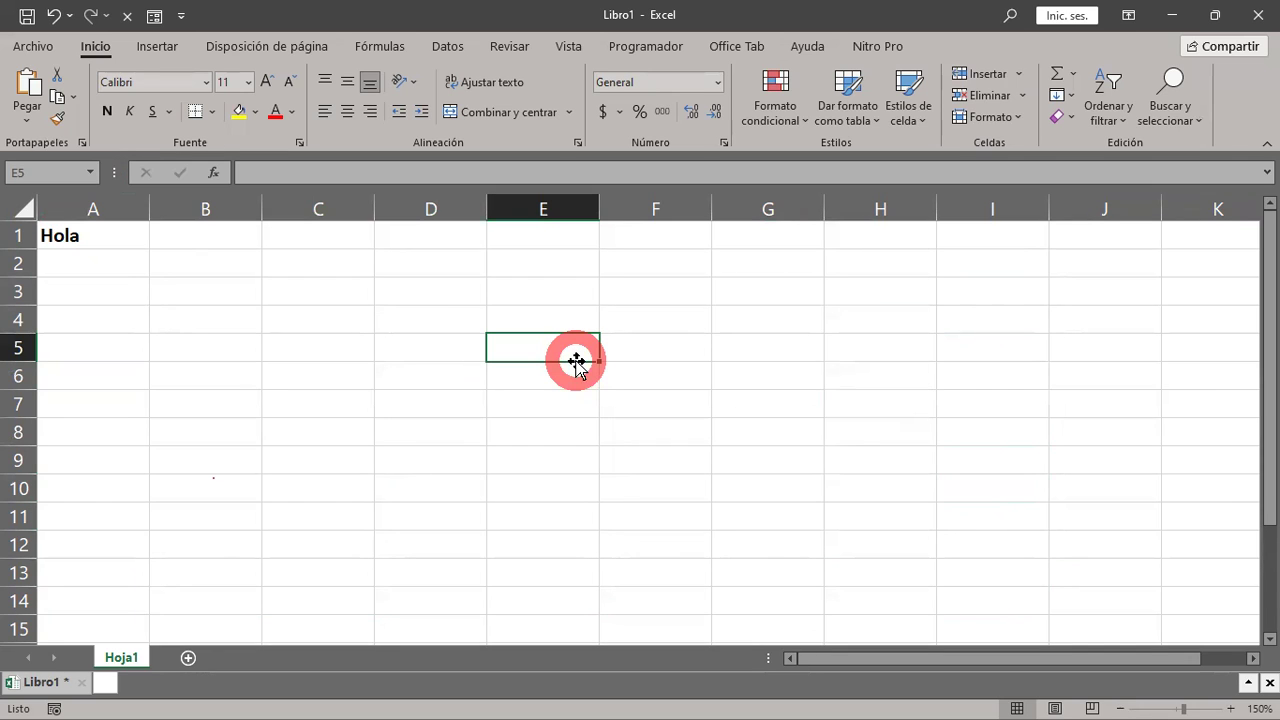
Practise selecting blocks B3:G13, F3:I8, B4:F13 and C5:H16, checking the Name Box
left_click_drag(191, 289, 745, 568)
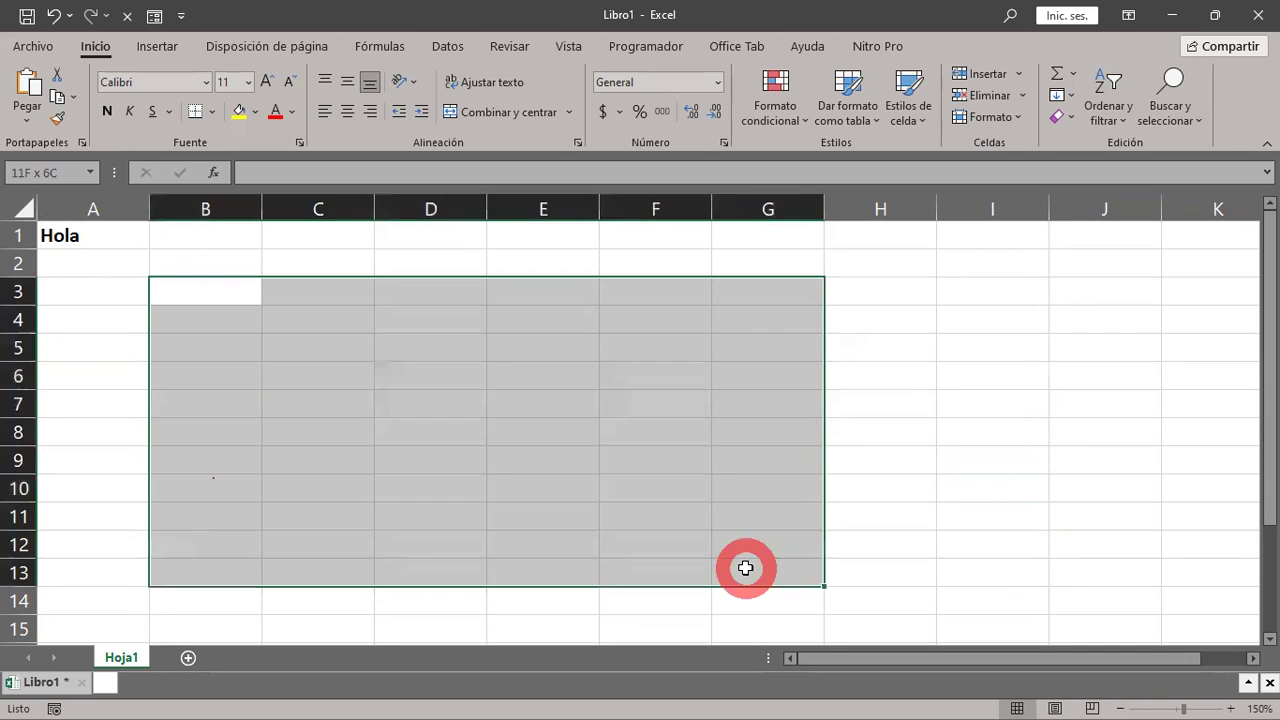
left_click_drag(955, 288, 535, 513)
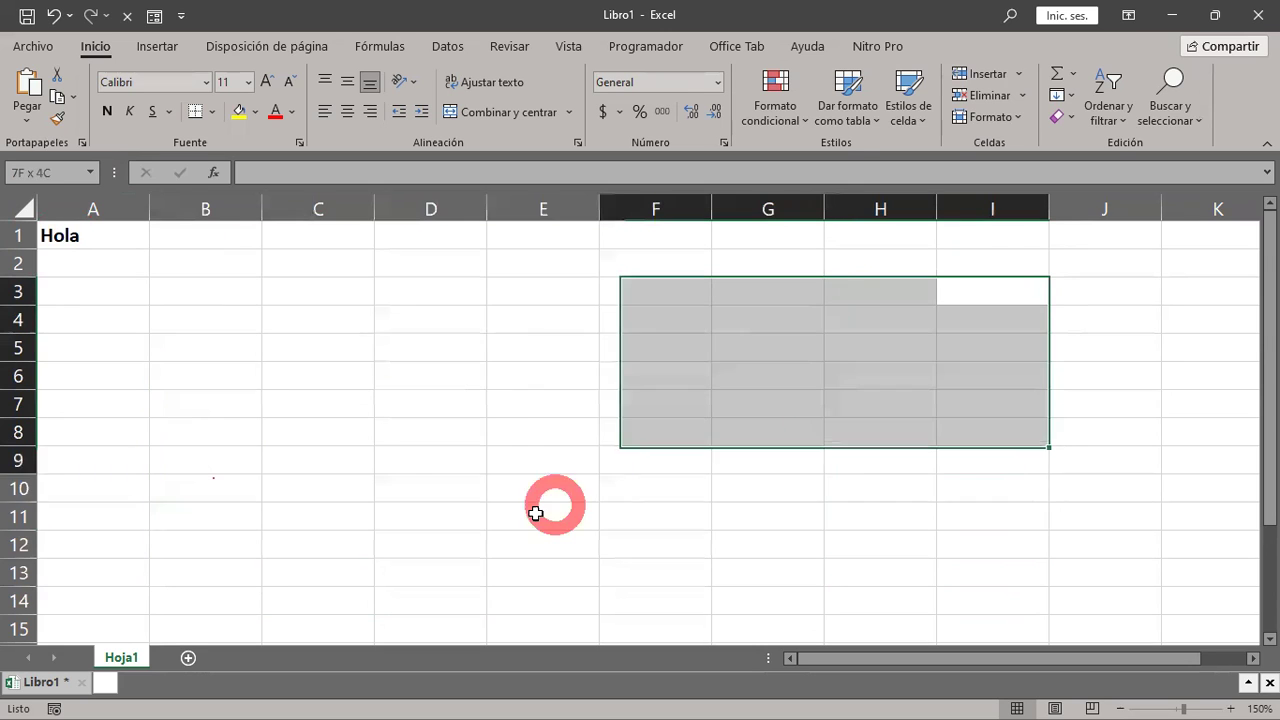
left_click_drag(300, 280, 800, 578)
left_click(160, 315)
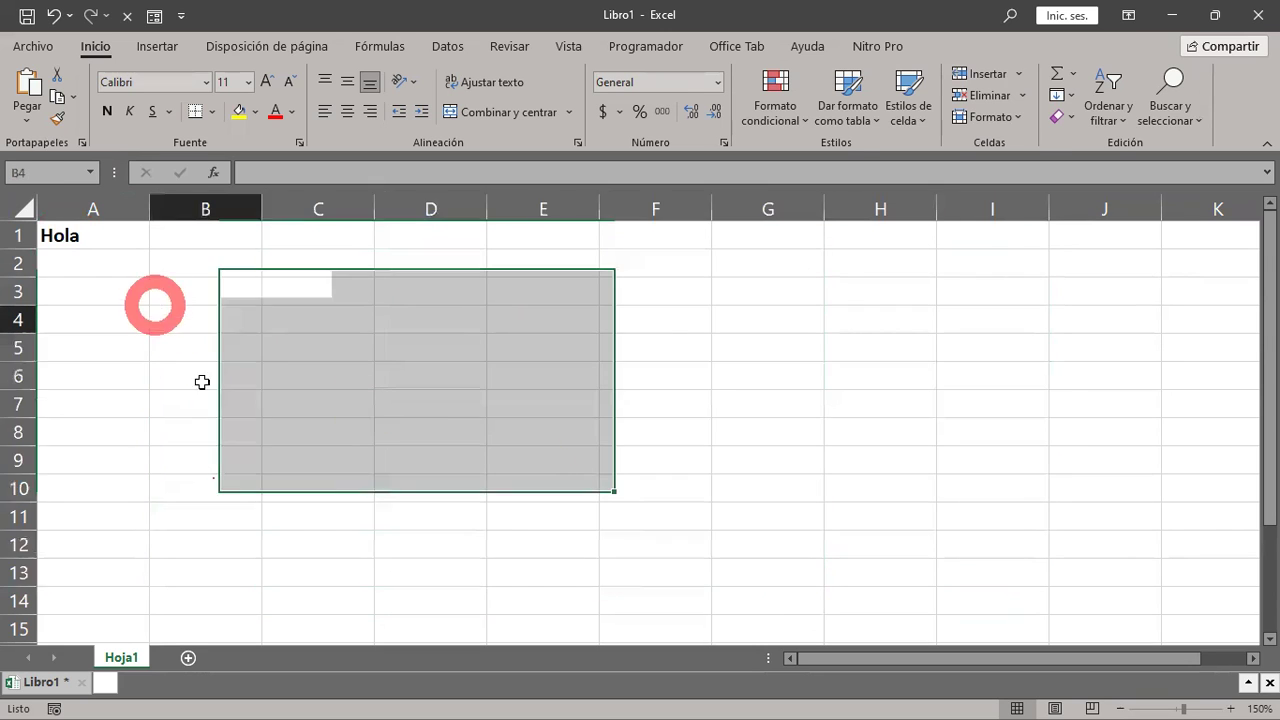
left_click_drag(202, 382, 680, 565)
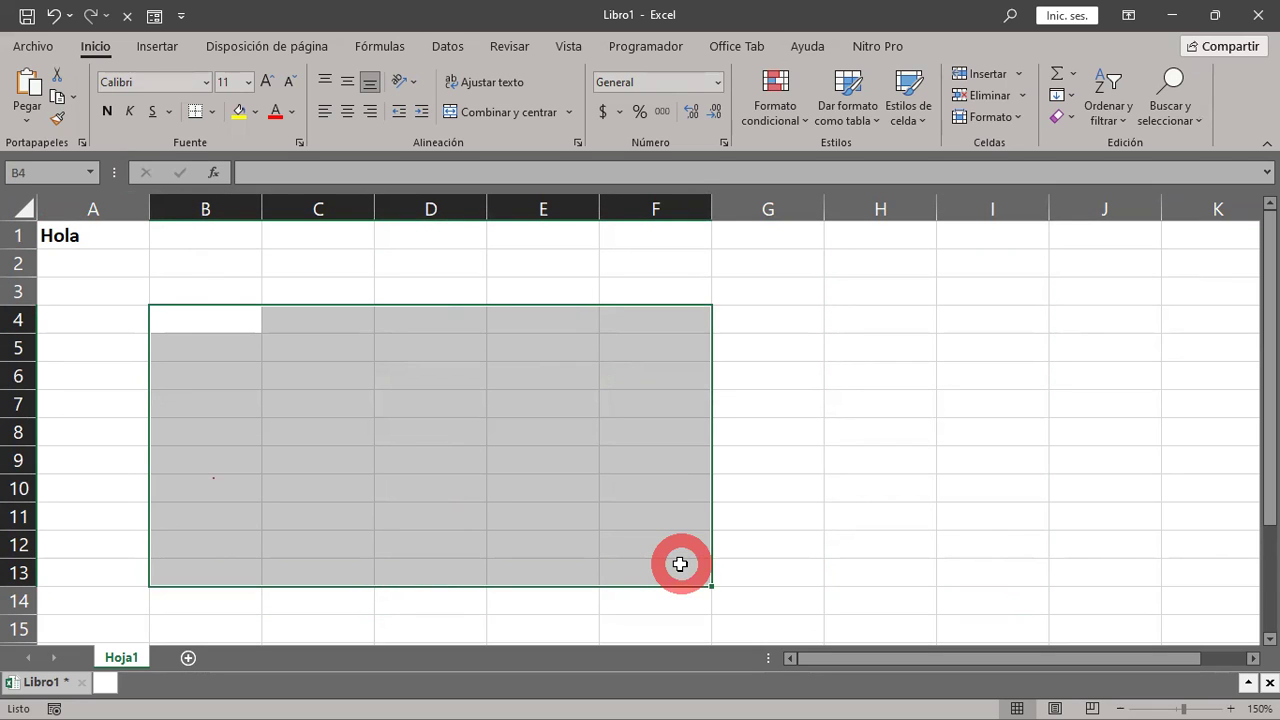
left_click_drag(894, 357, 281, 583)
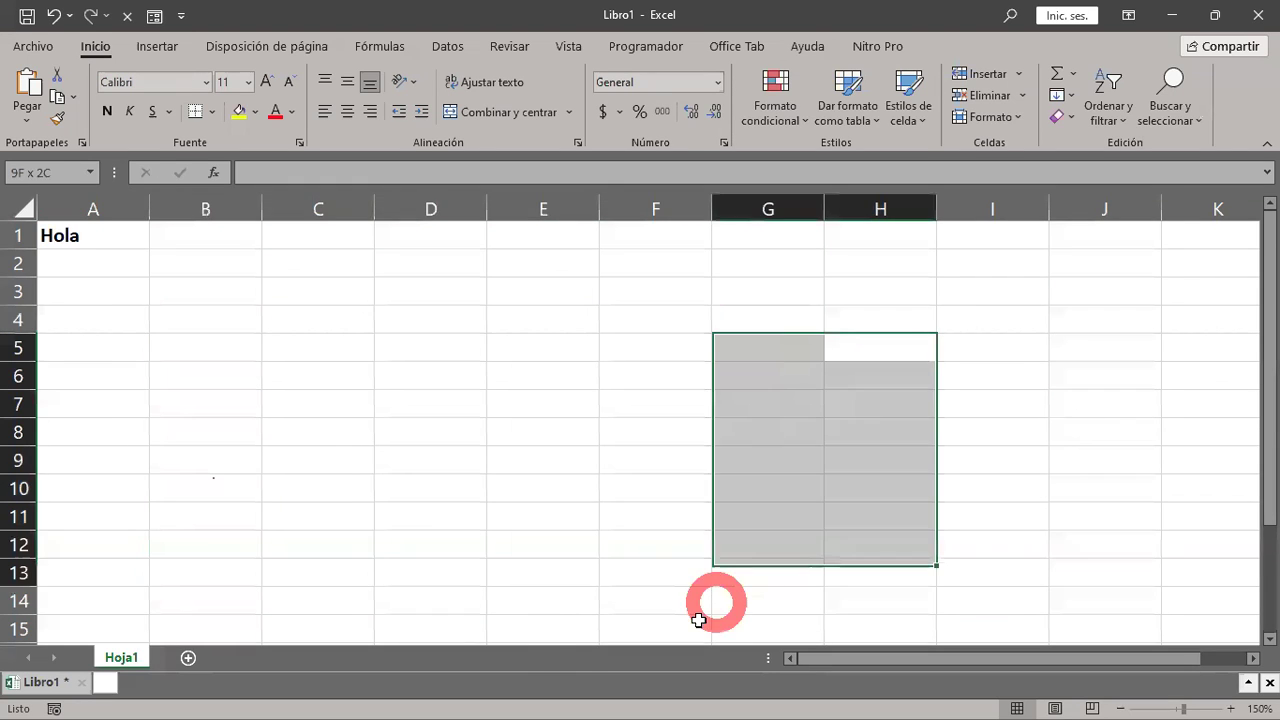
left_click(30, 172)
Scroll back up and select the range B4:D11
right_click(493, 320)
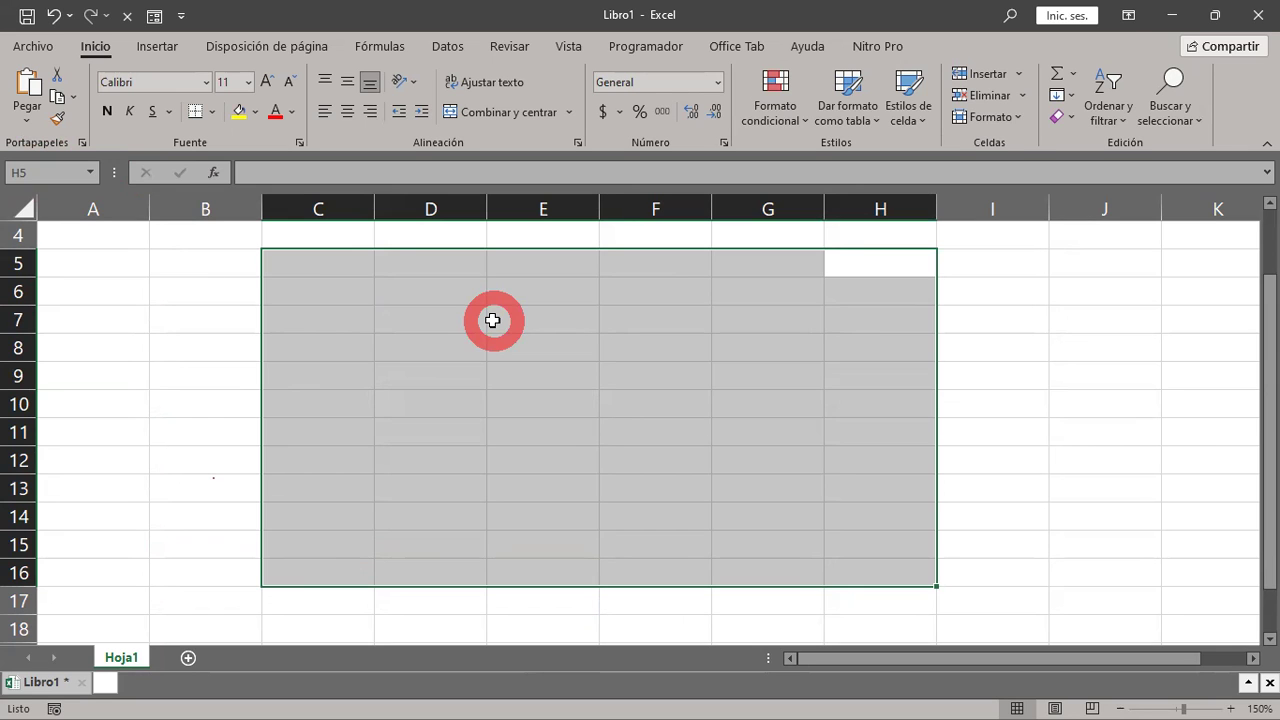
scroll(478, 380, "up", 1)
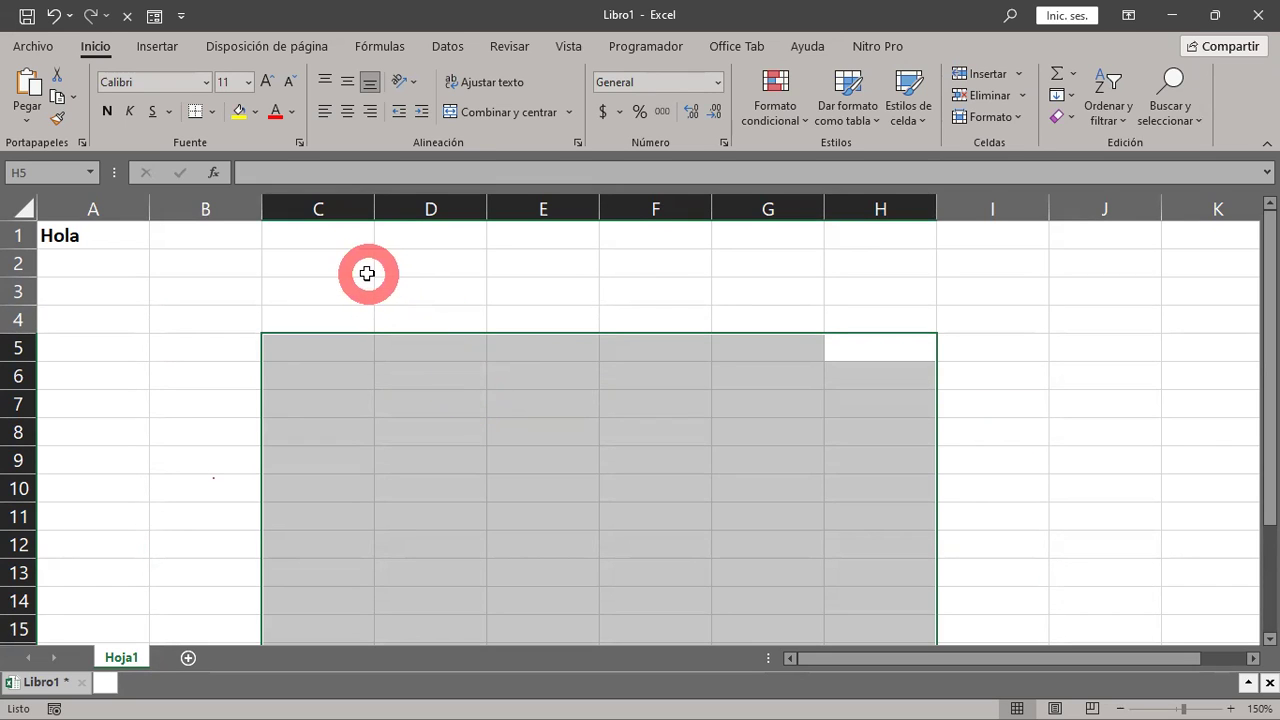
left_click_drag(211, 323, 442, 522)
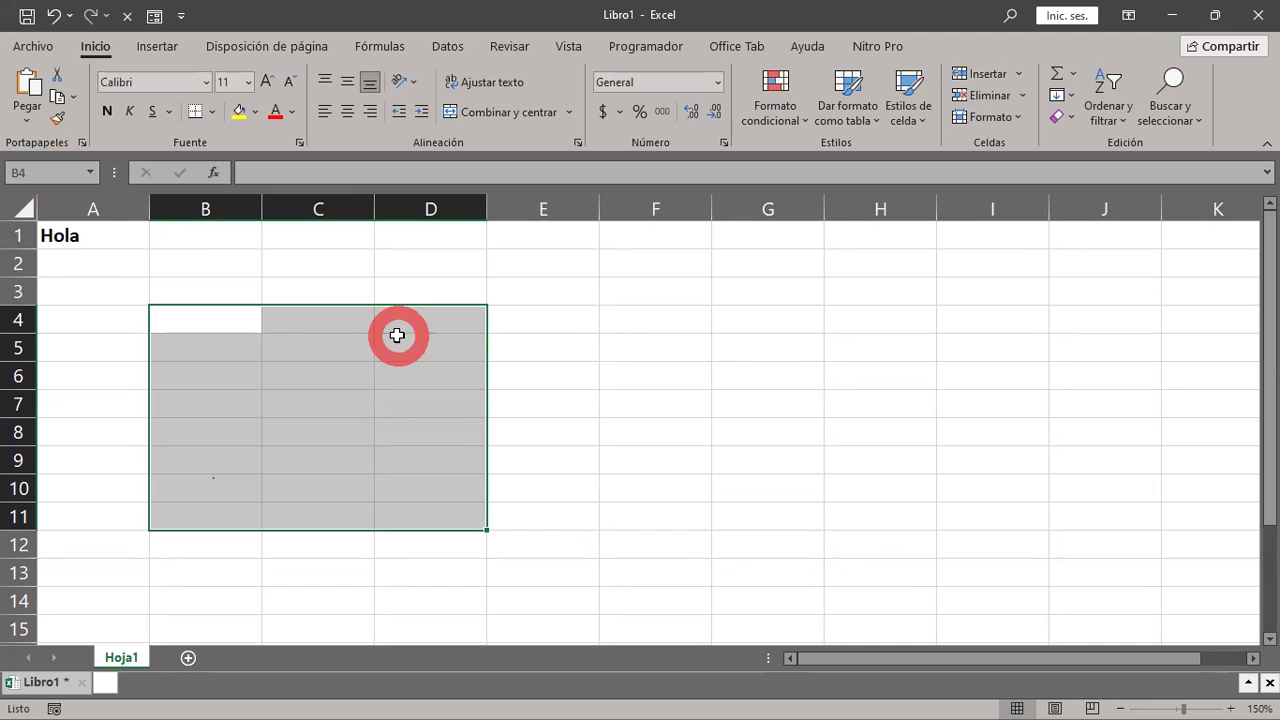
Clear the B4:D11 selection by selecting cell E5
left_click(582, 343)
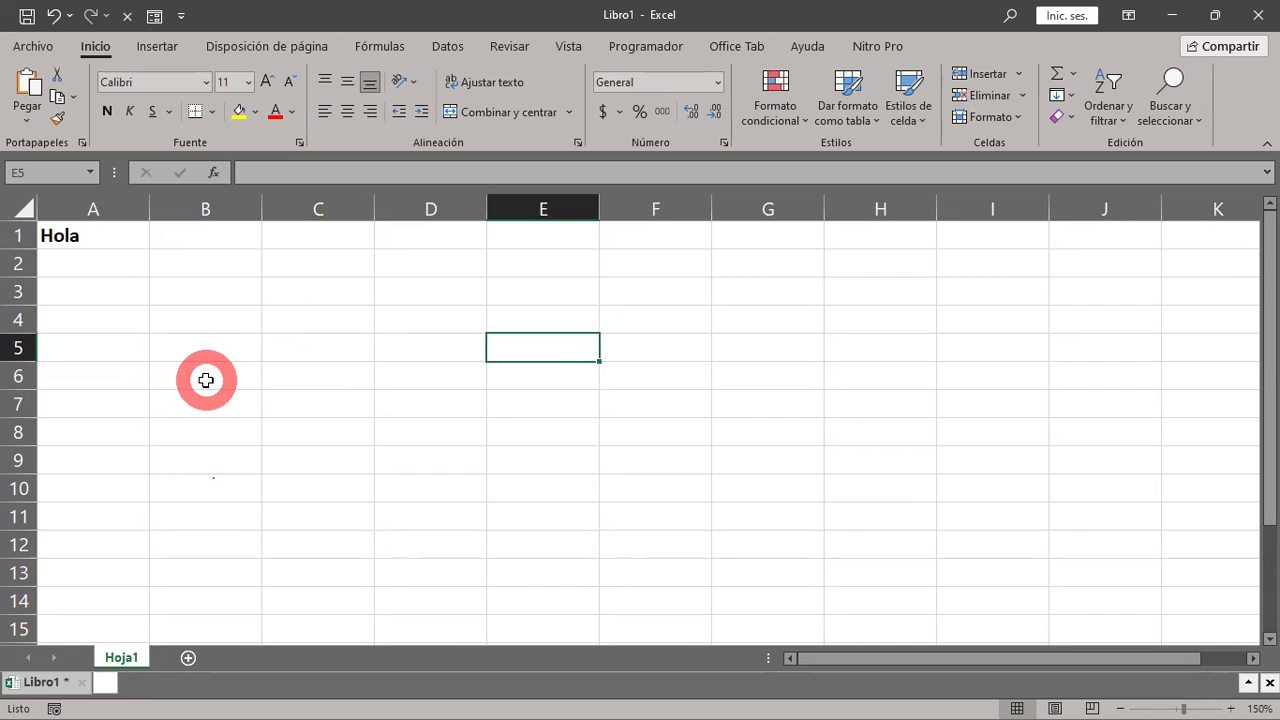
type("esCRIBIR")
key("BackSpace")
key("BackSpace")
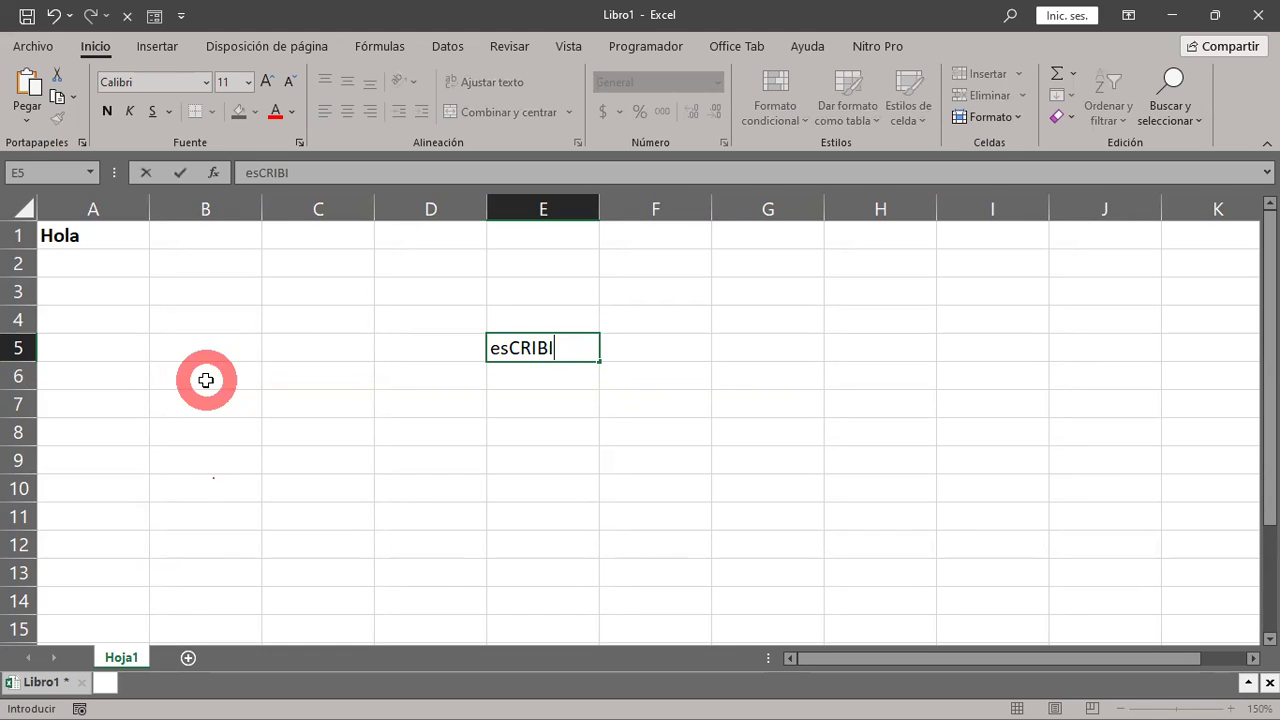
key("BackSpace")
key("BackSpace")
key("BackSpace")
key("BackSpace")
key("BackSpace")
type("Escribir algo")
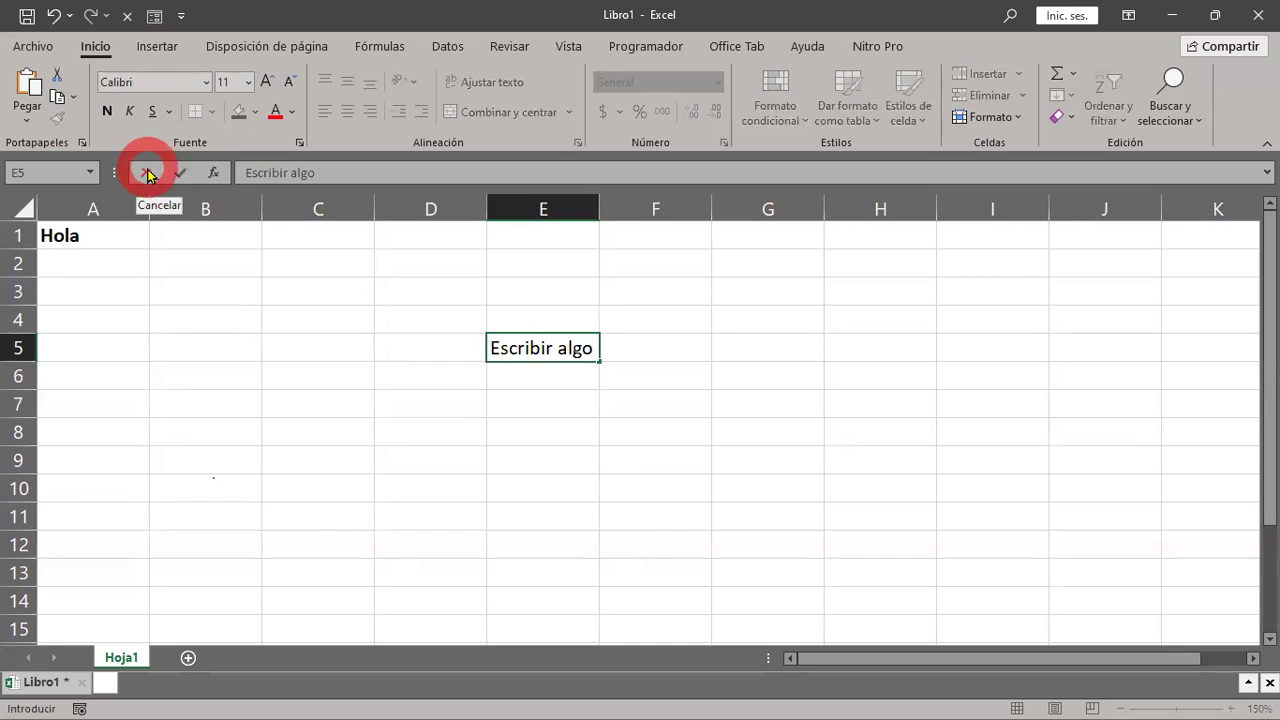
left_click(148, 175)
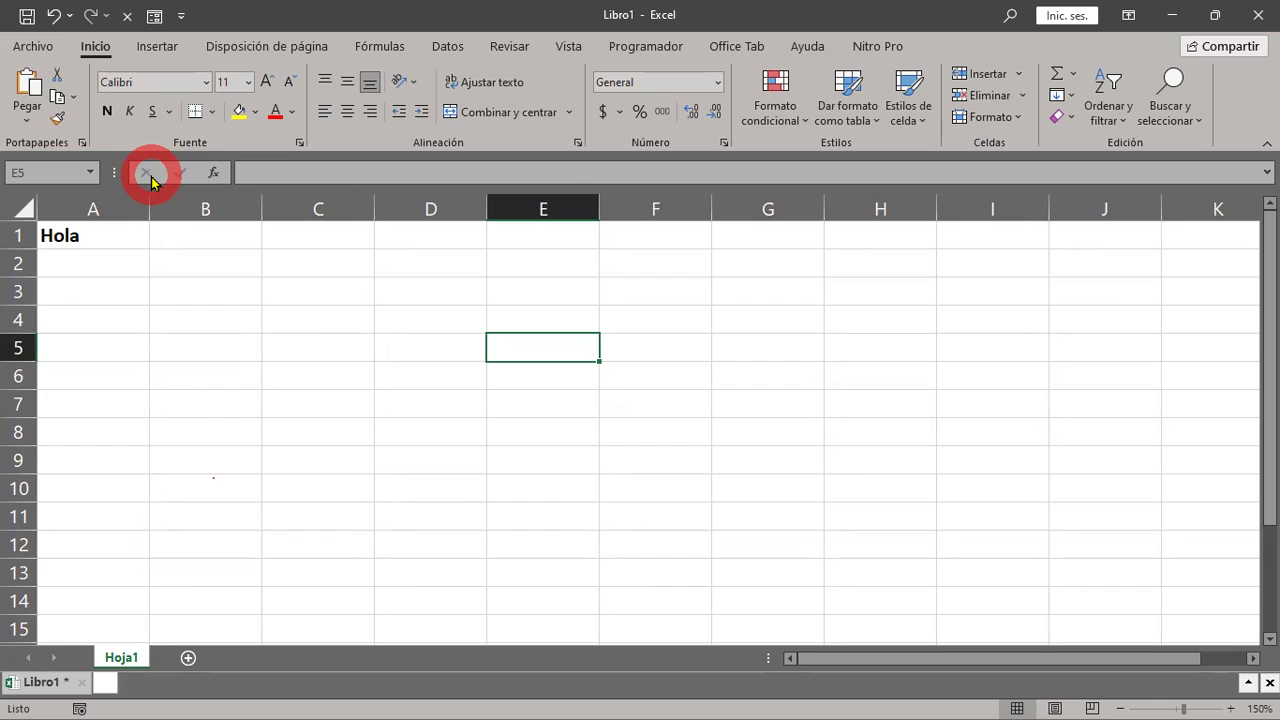
Enter 'Vuelvo a escribir algo' into cell E5 and confirm it
type("Vue")
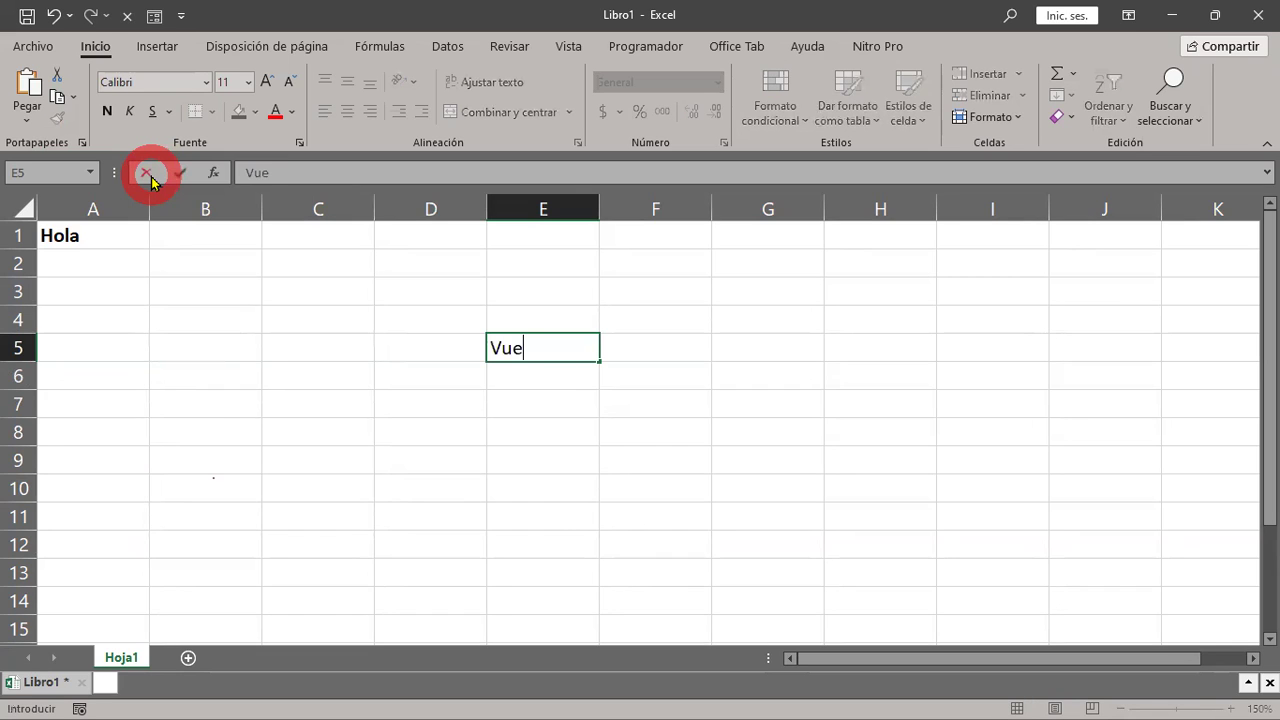
type("lvo a ")
type("escribir algo")
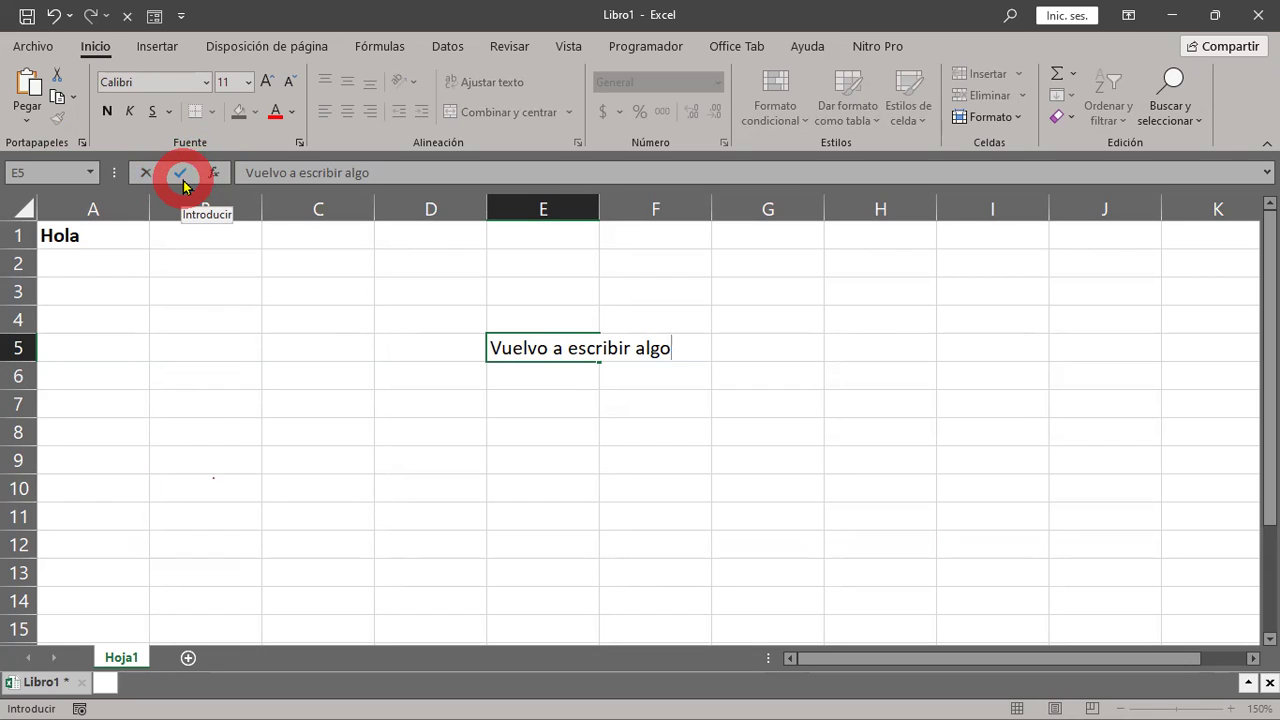
left_click(182, 174)
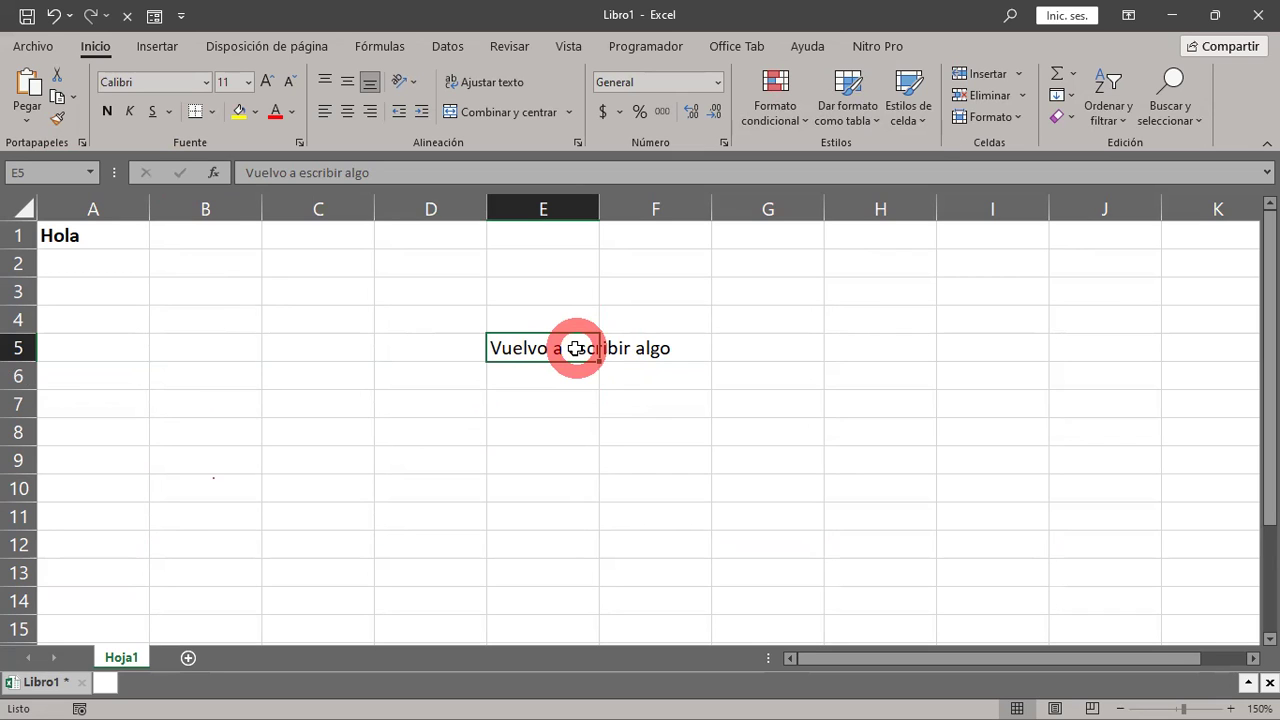
Enter 'Note lo siguiente' into cell E7, fixing a typo along the way
left_click(545, 400)
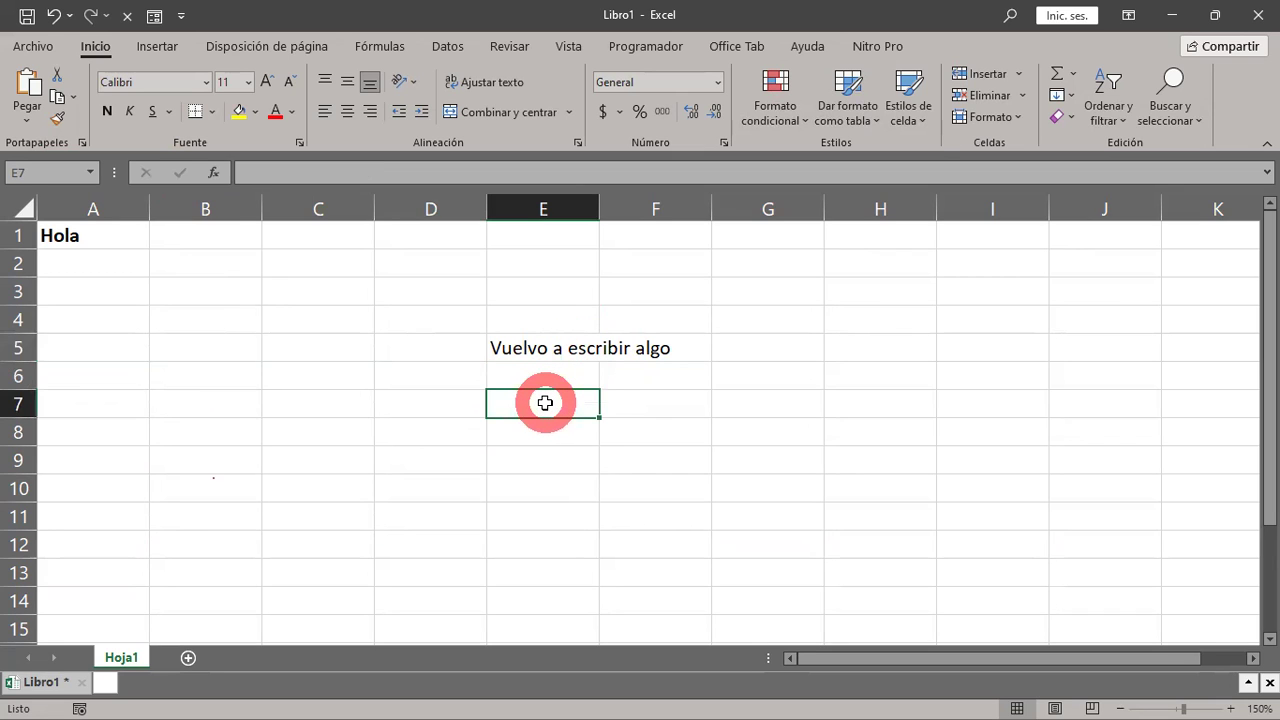
type("NOt")
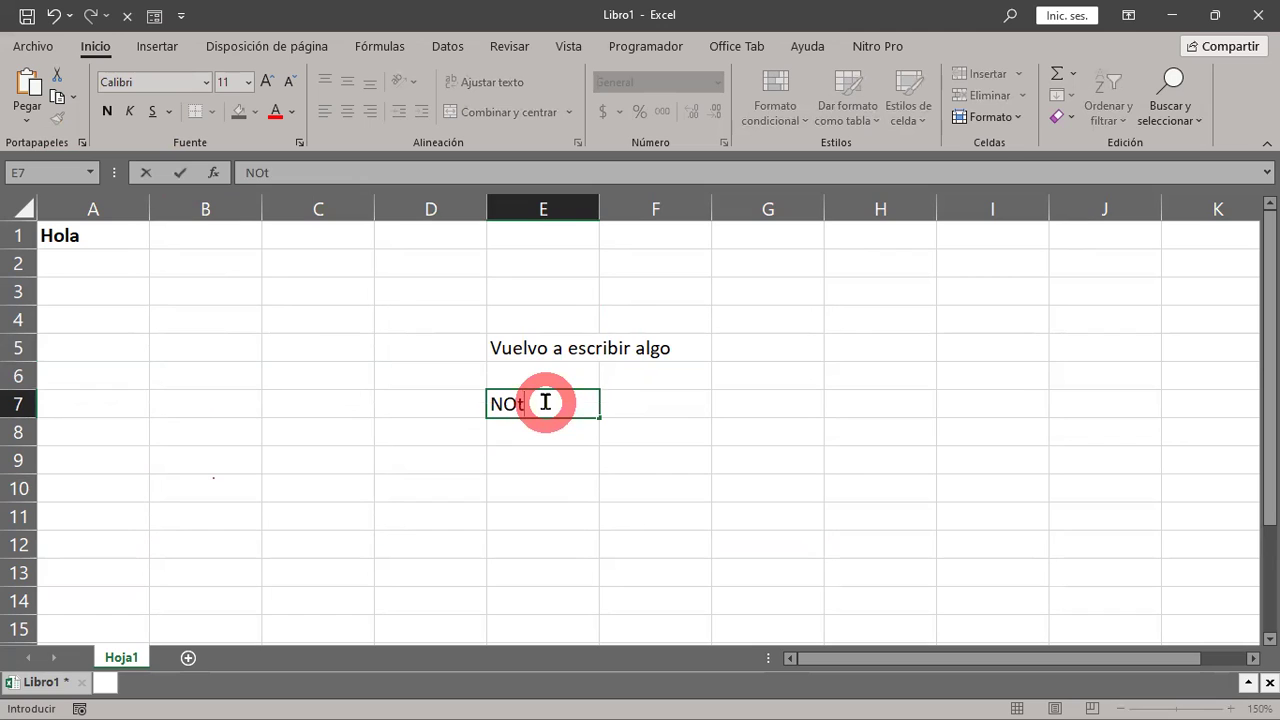
key("BackSpace")
type("ote lo")
type(" siguiente")
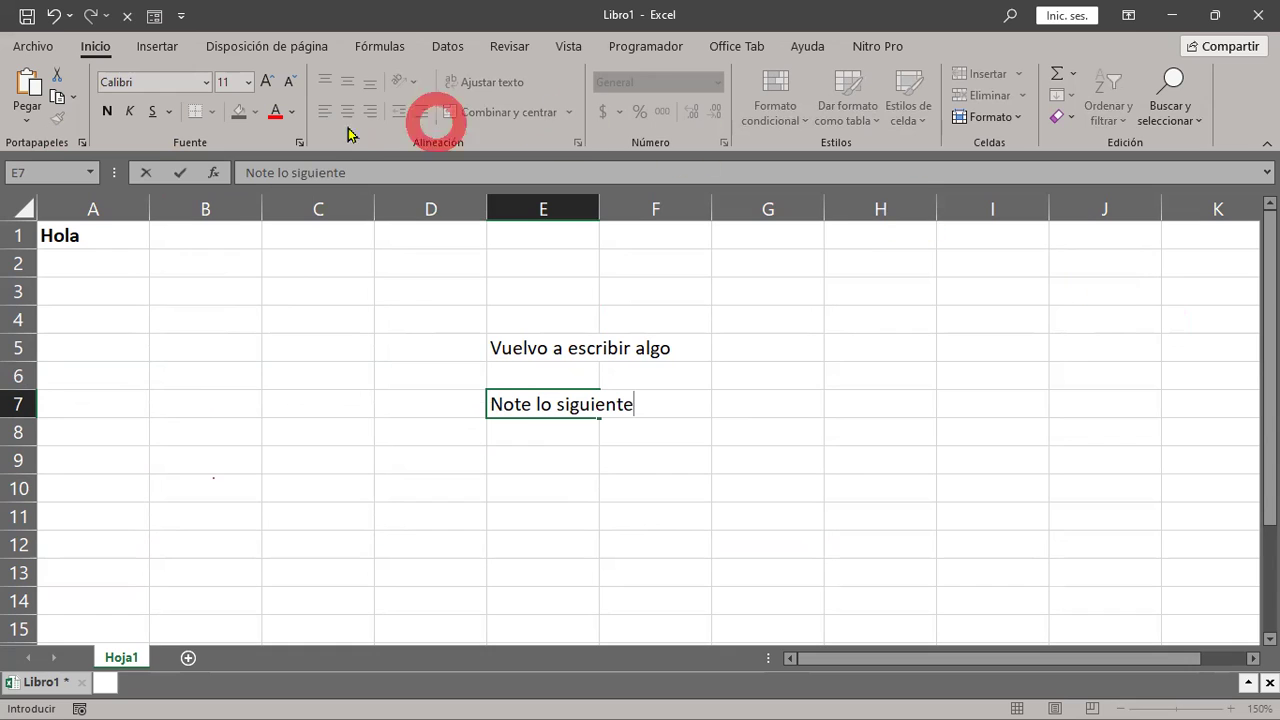
left_click(182, 175)
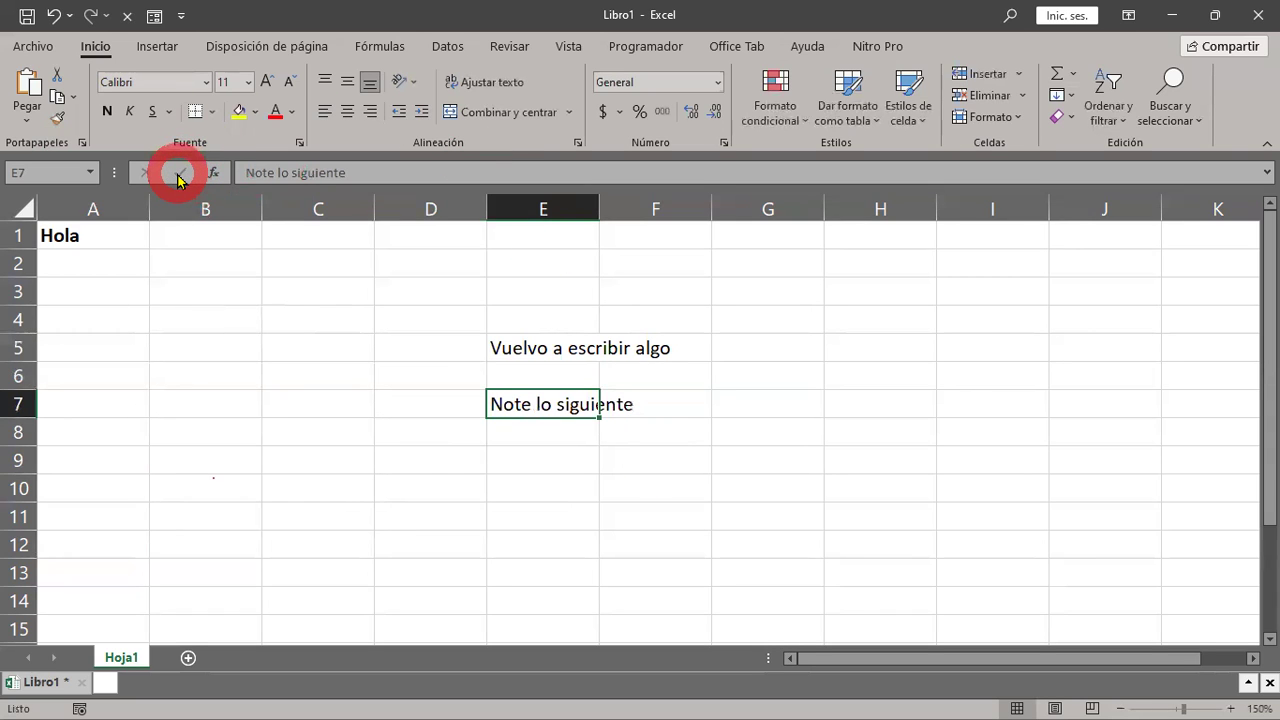
Enter 1 in cell G7 and move down to G8
left_click(766, 399)
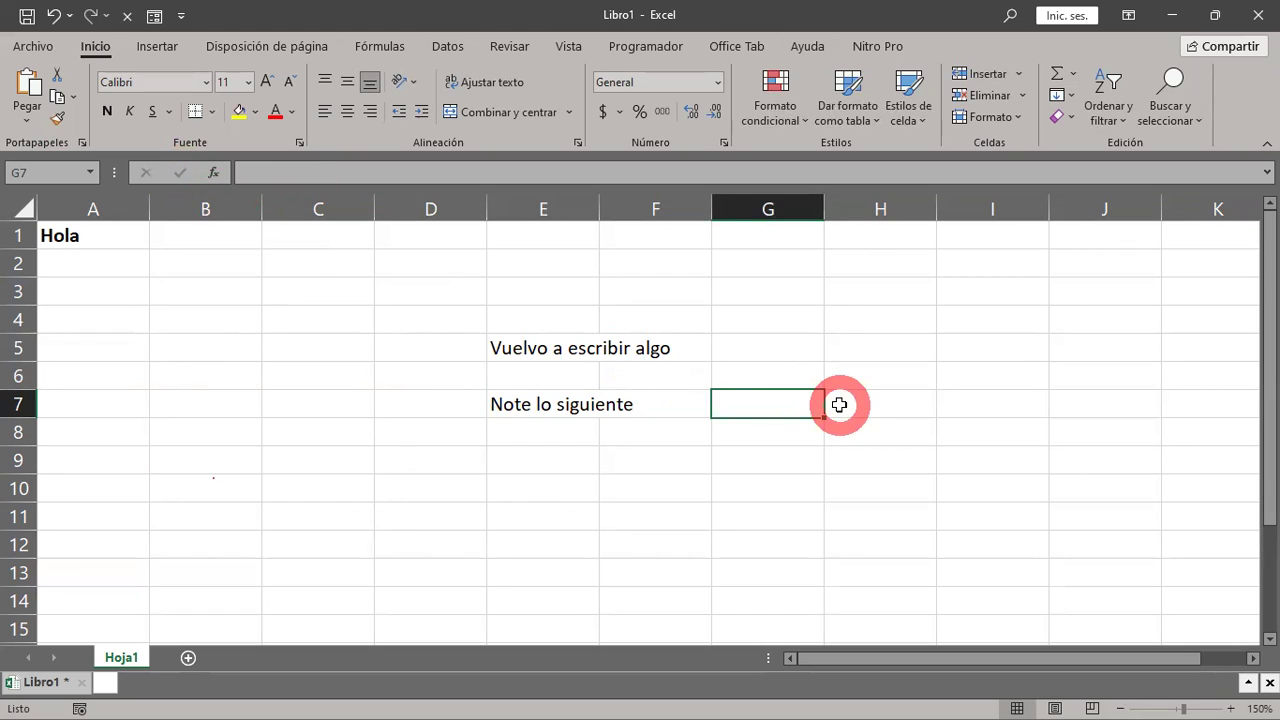
type("1")
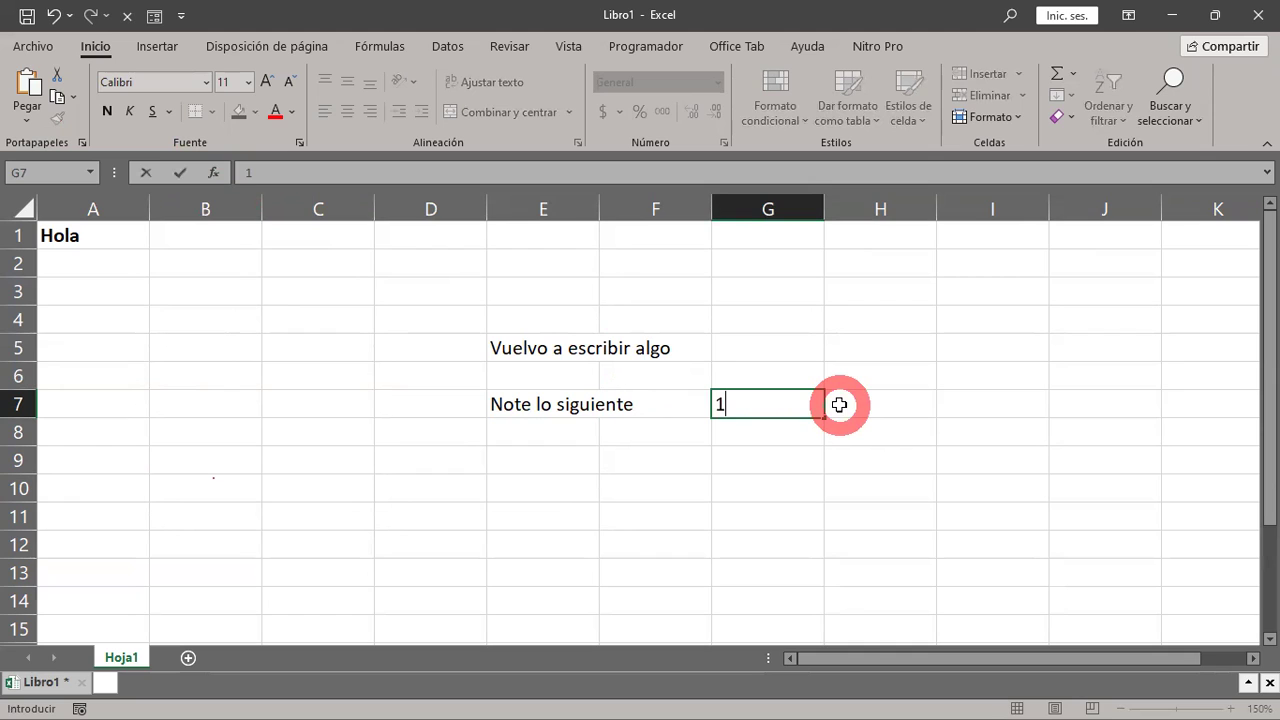
key("Return")
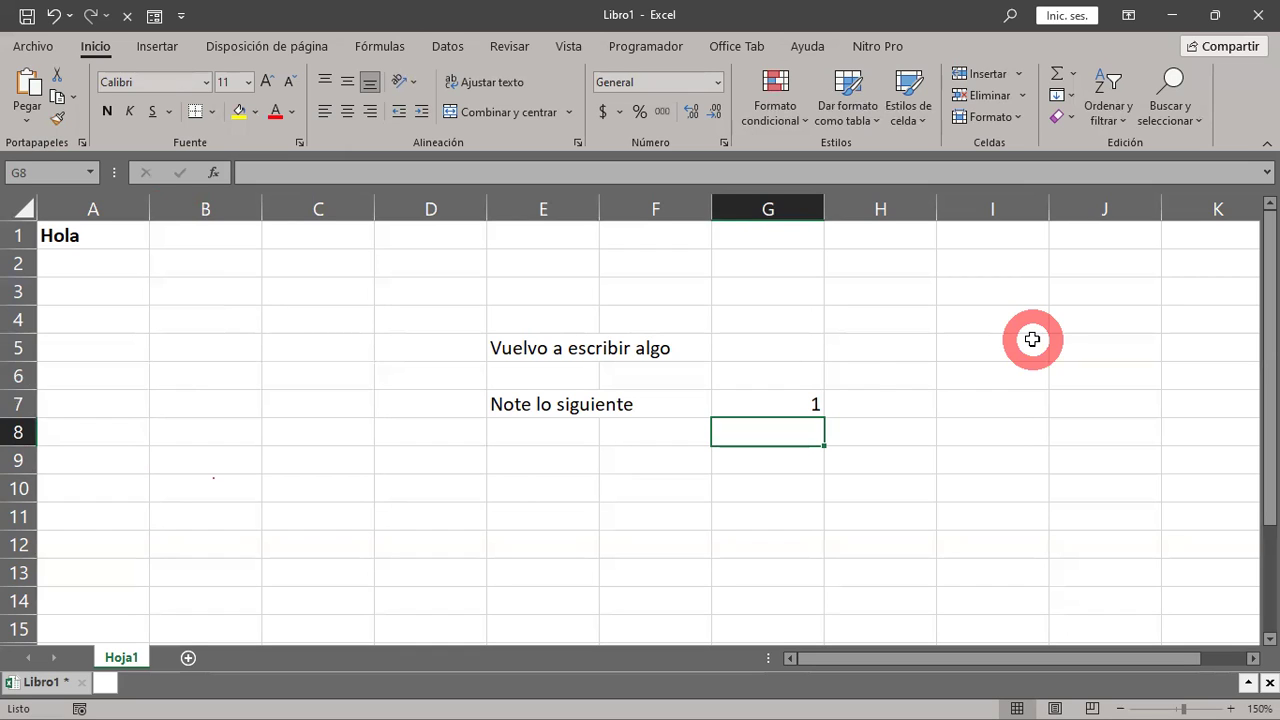
left_click(775, 400)
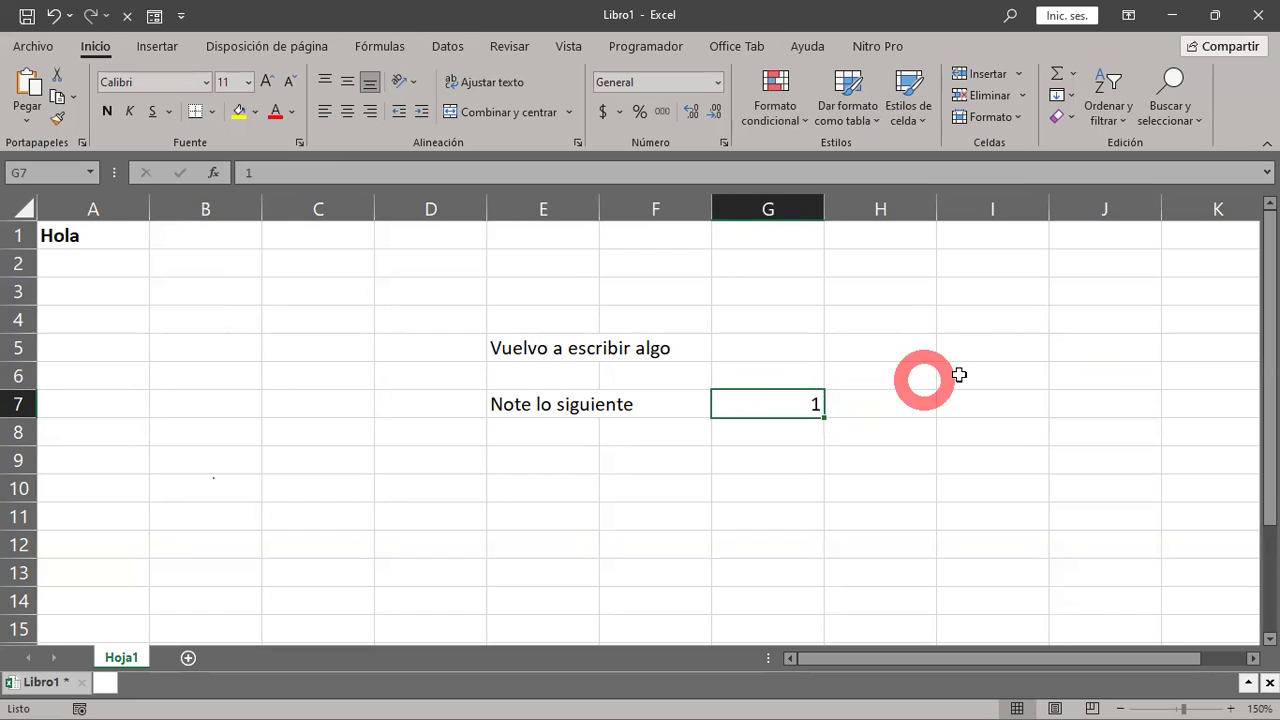
key("Return")
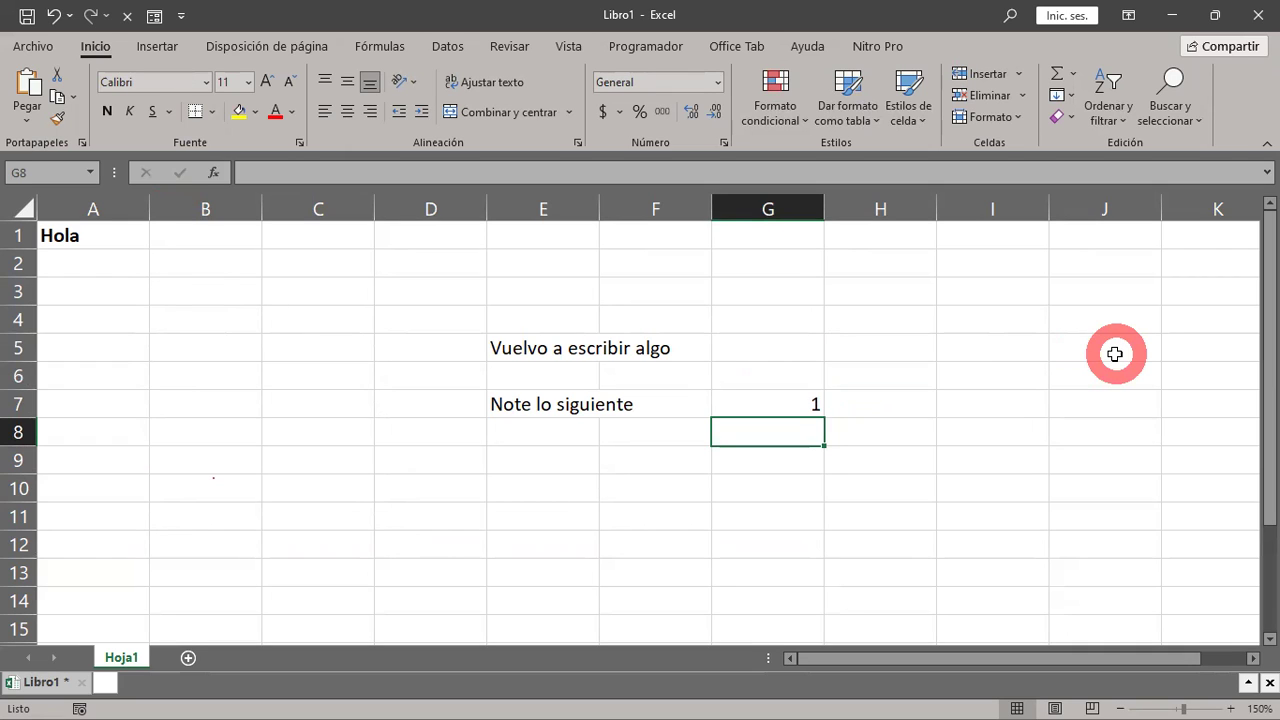
Enter 2, 3, 4 and 5 down cells G8 to G11
type("2")
key("Return")
type("3")
key("Return")
type("4")
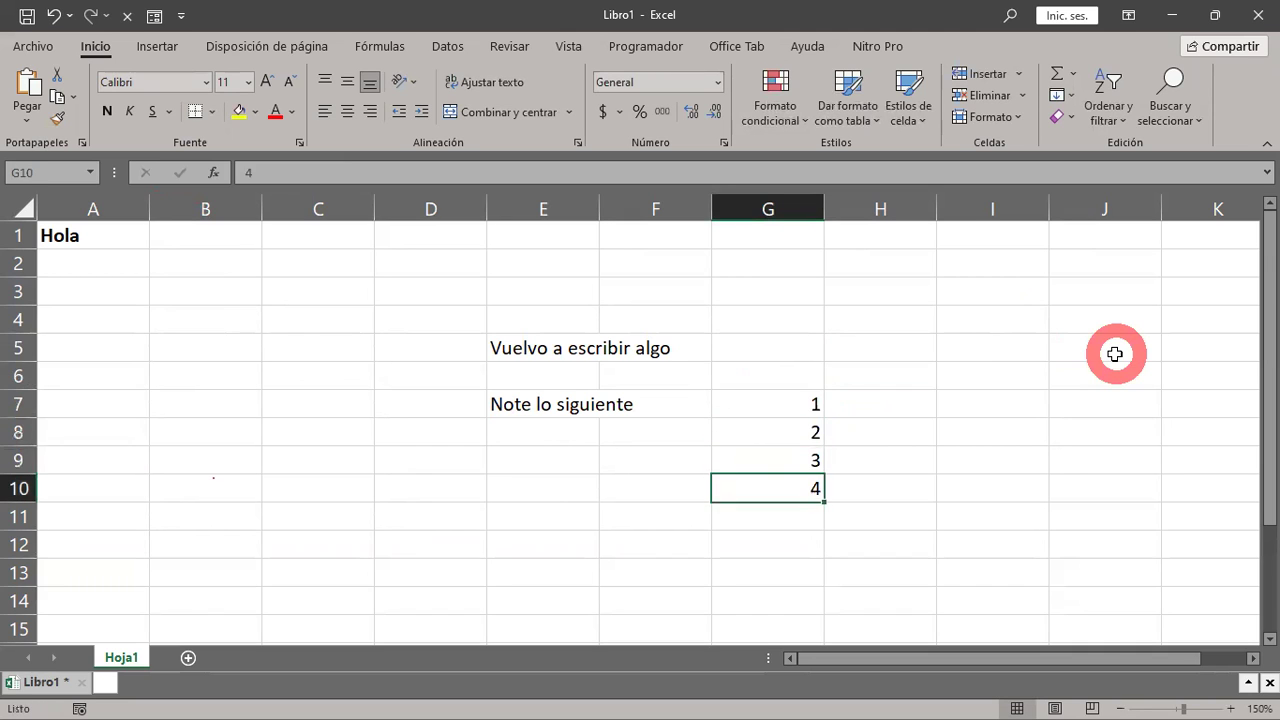
key("Return")
type("5")
key("Return")
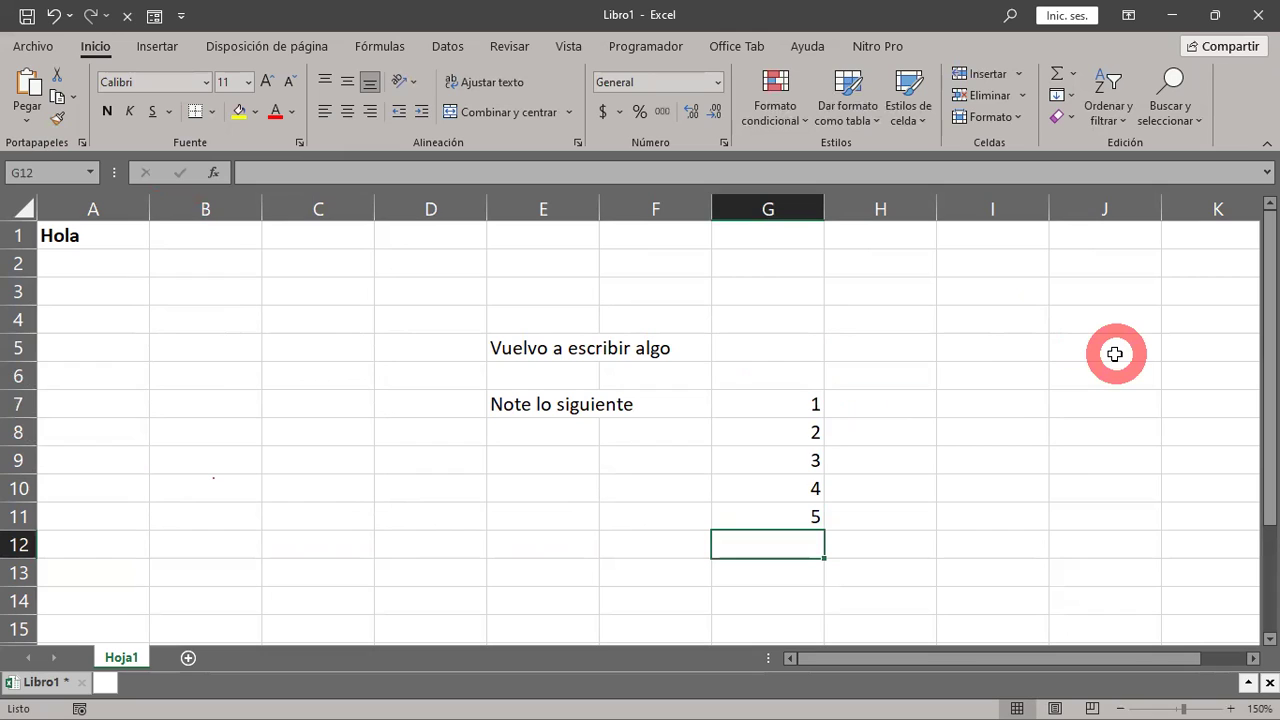
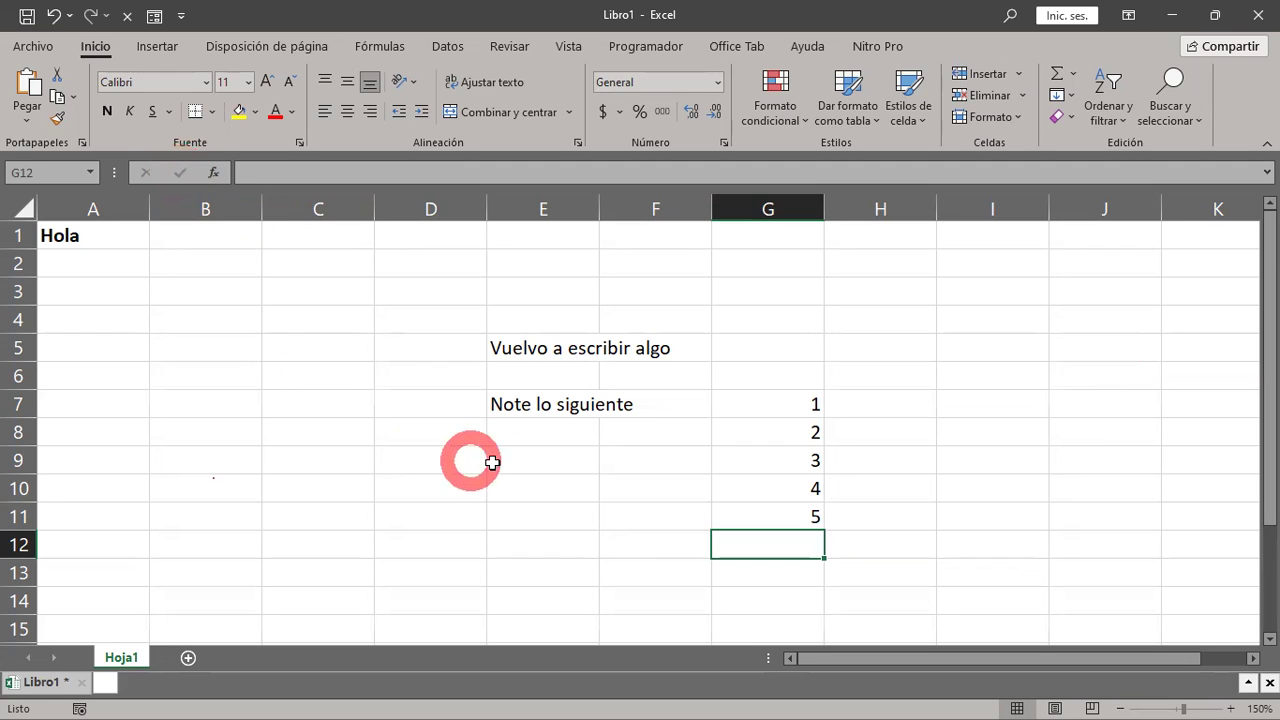
Type placeholder text 'dfsdfsdfsdf' into E9 and 'sfsdfsdf' into E10
left_click(545, 463)
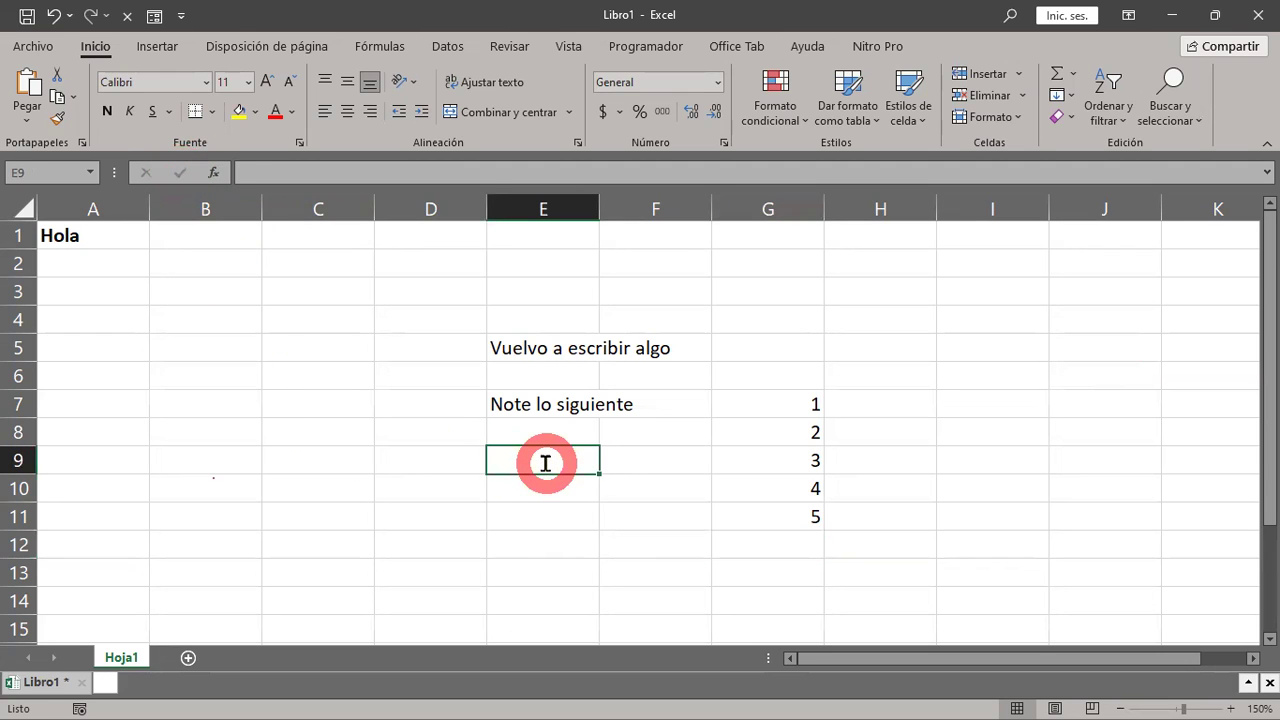
type("dfsdfsdfsdf")
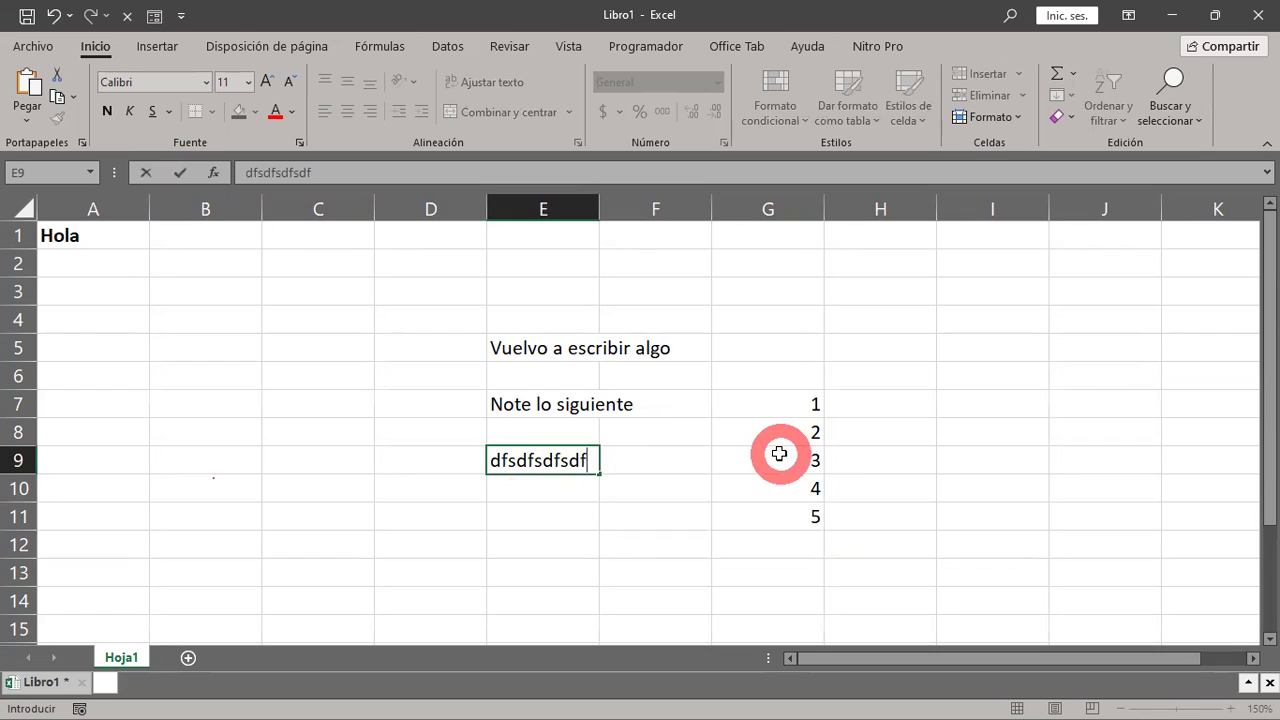
left_click(180, 178)
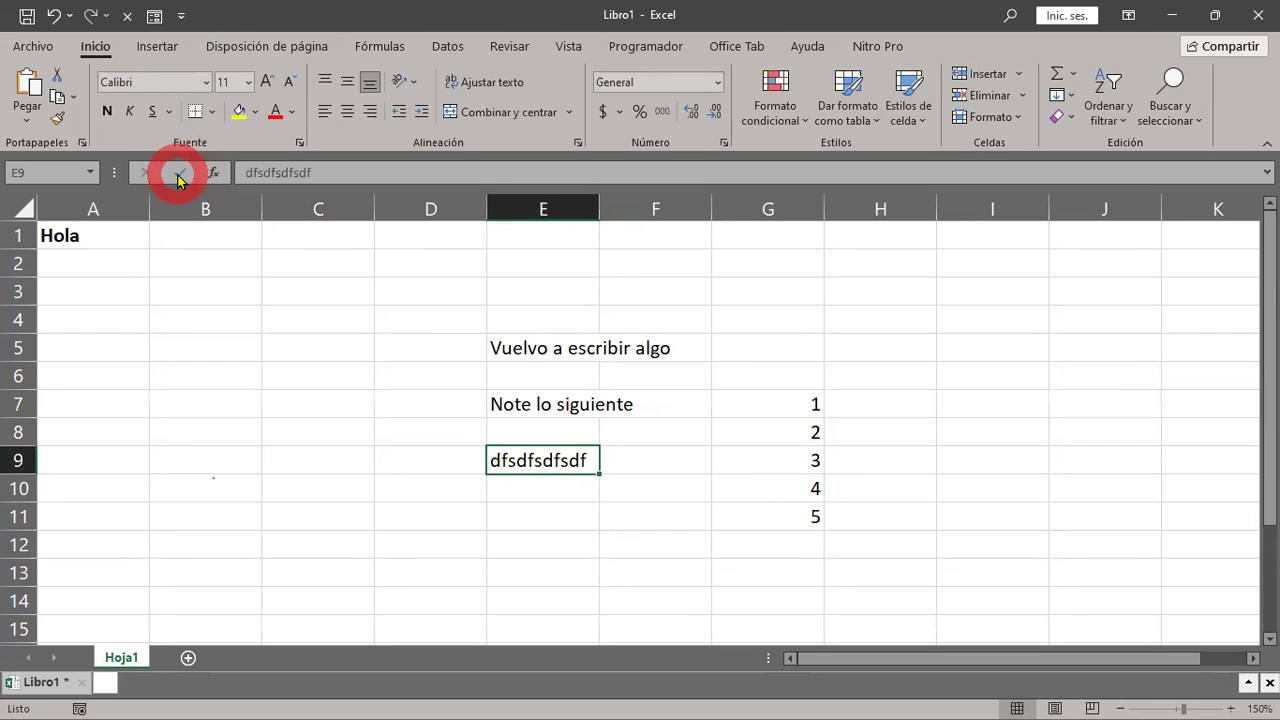
left_click(530, 498)
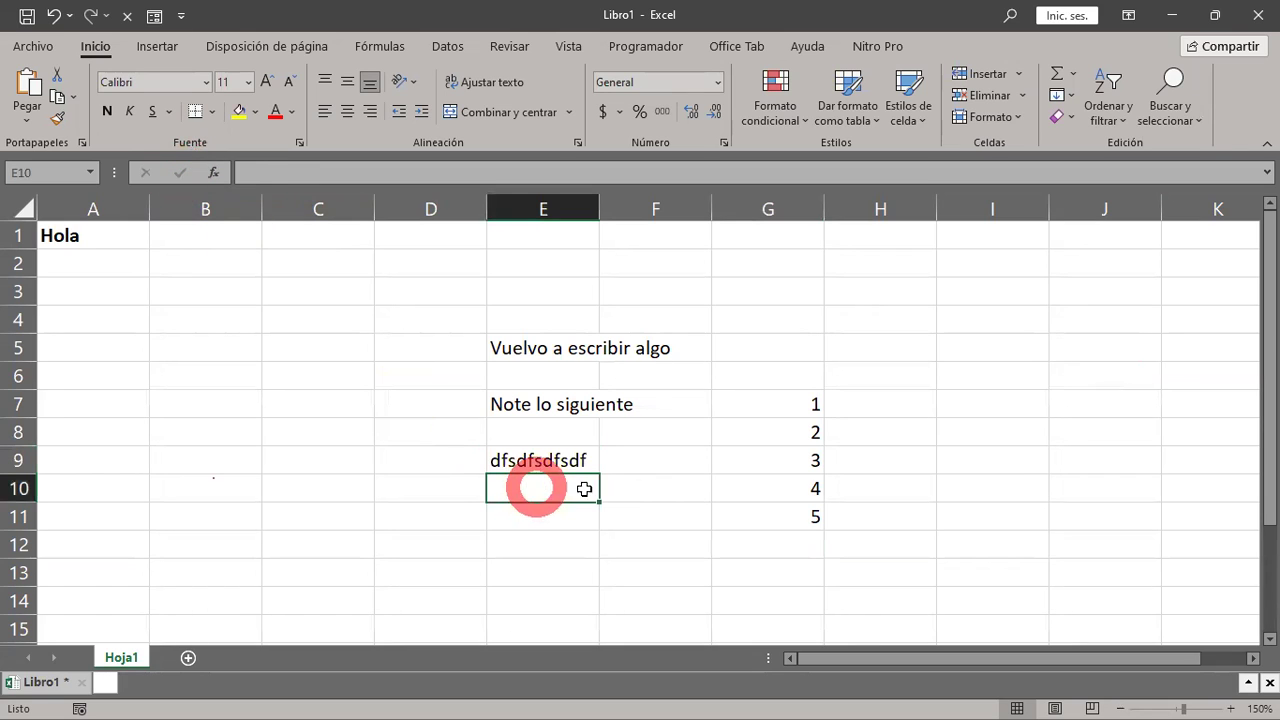
type("sfsdfsdf")
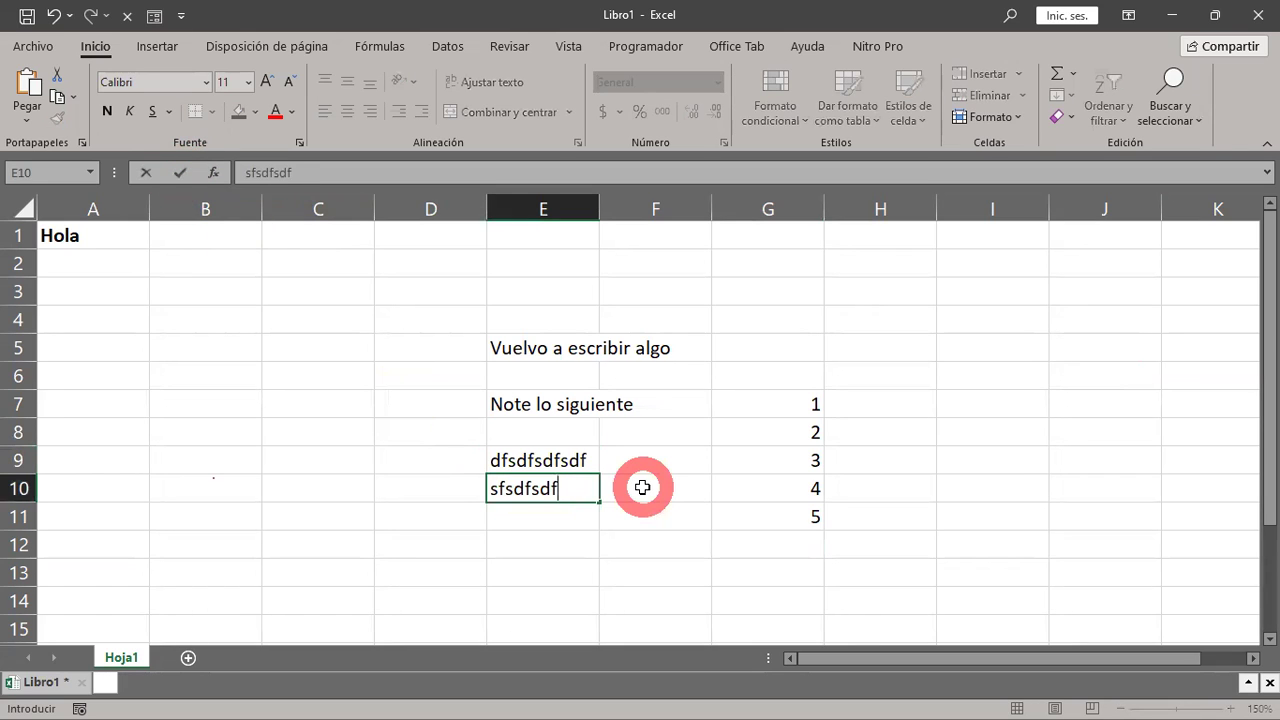
key("Return")
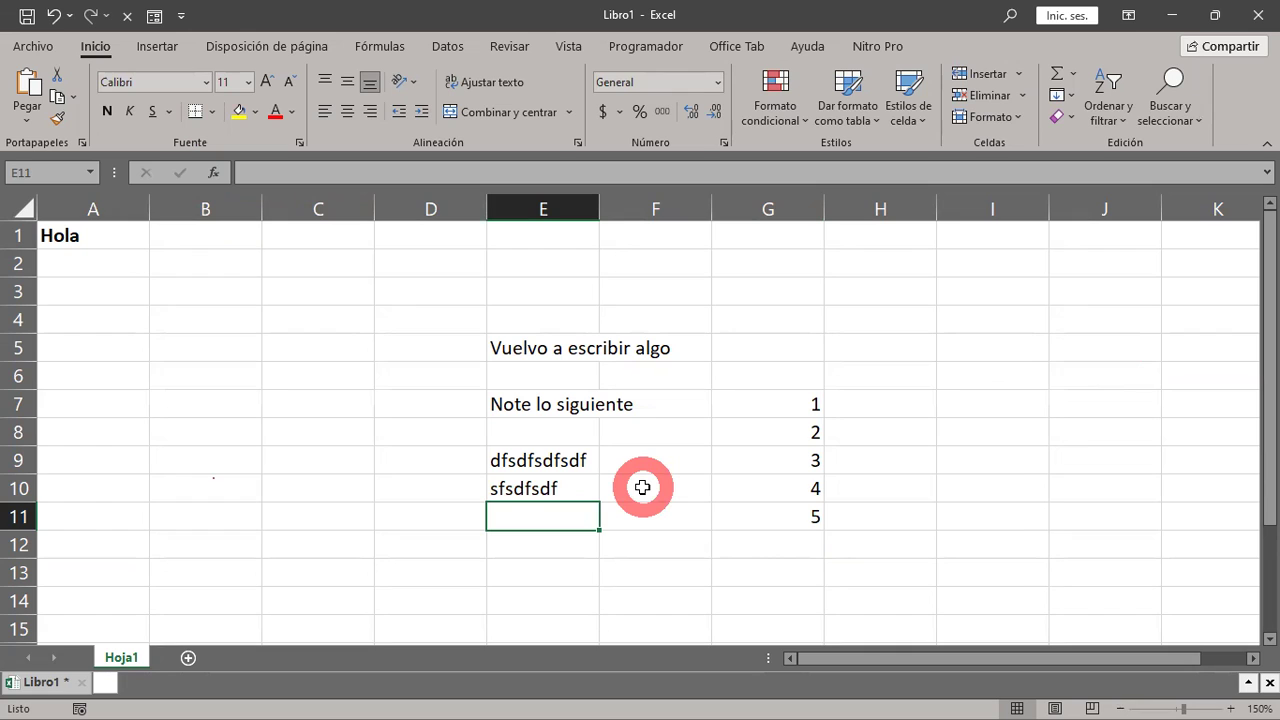
left_click(249, 375)
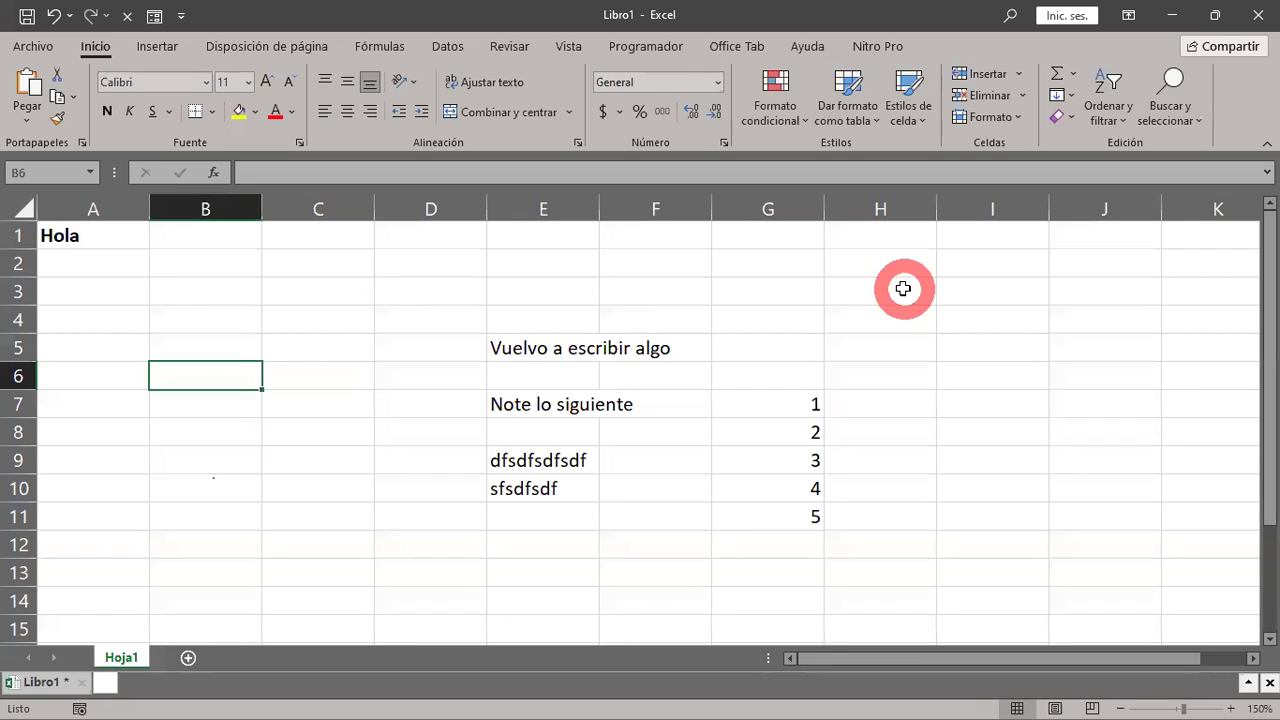
Enter the letter a in B6, clearing and retyping it once
type("a")
key("Return")
key("Up")
key("Delete")
type("a")
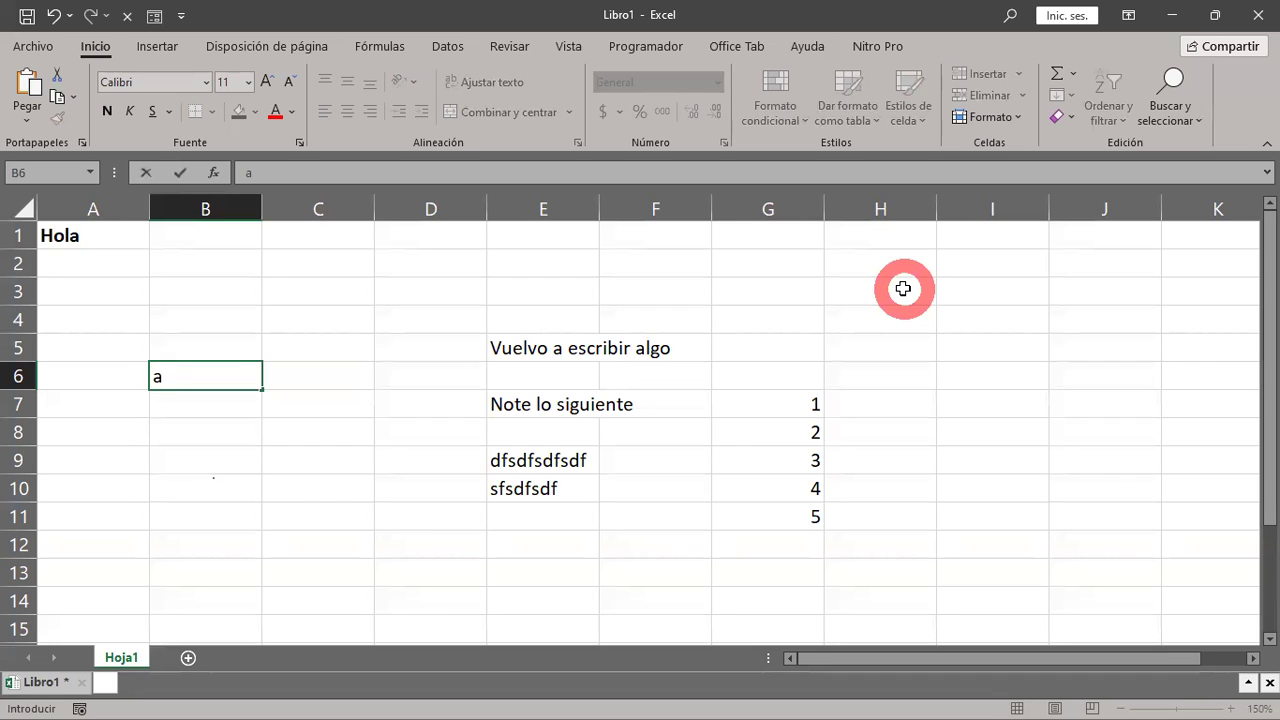
key("Return")
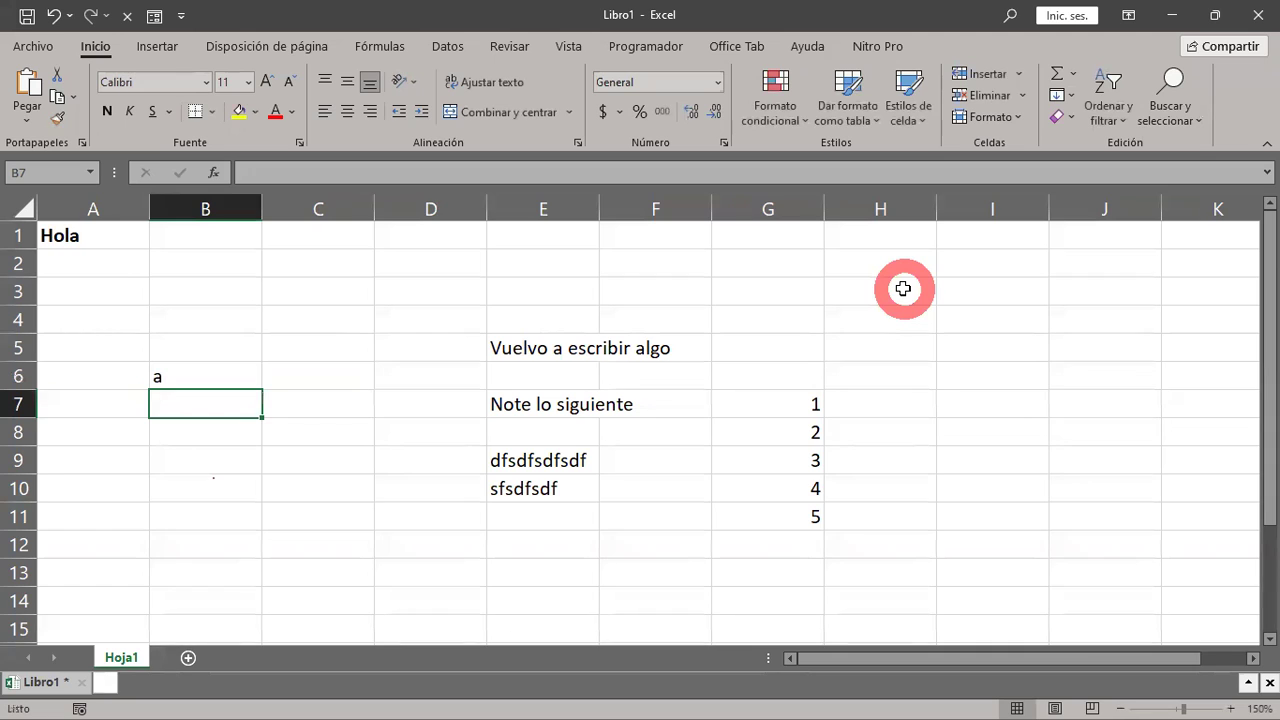
Put b in B7 and c in B8, then d in C8
type("b")
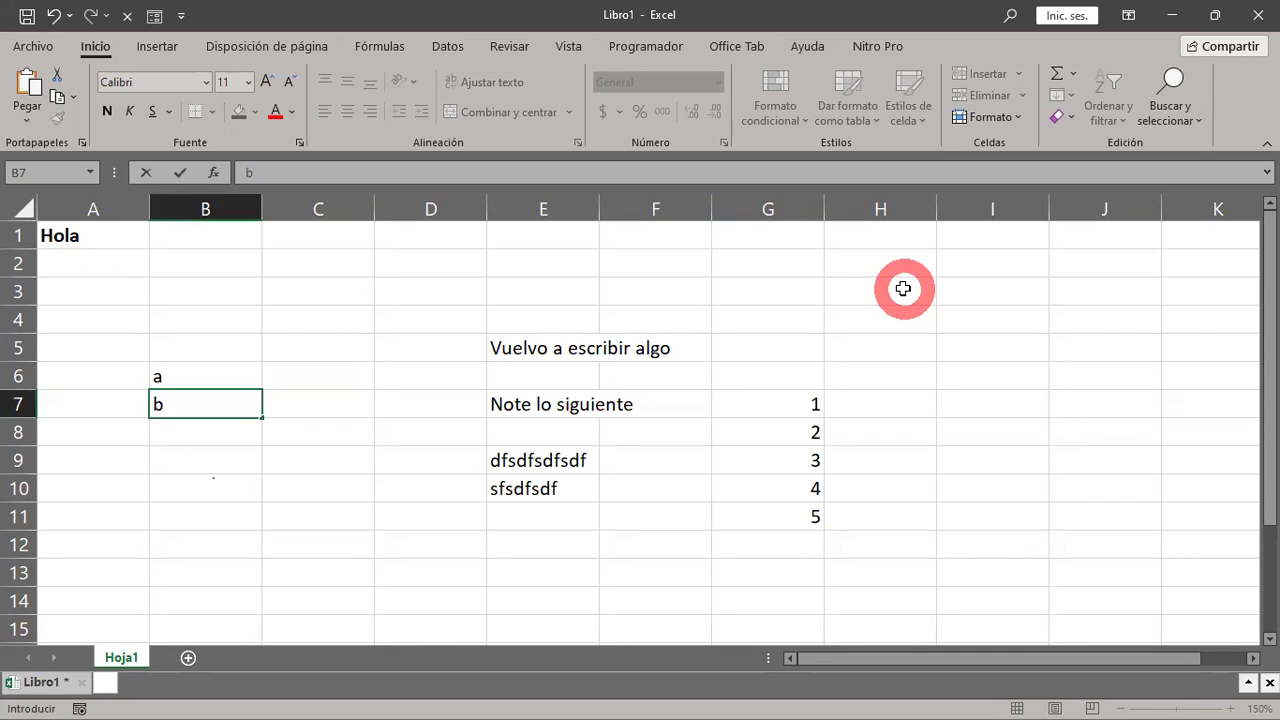
key("Up")
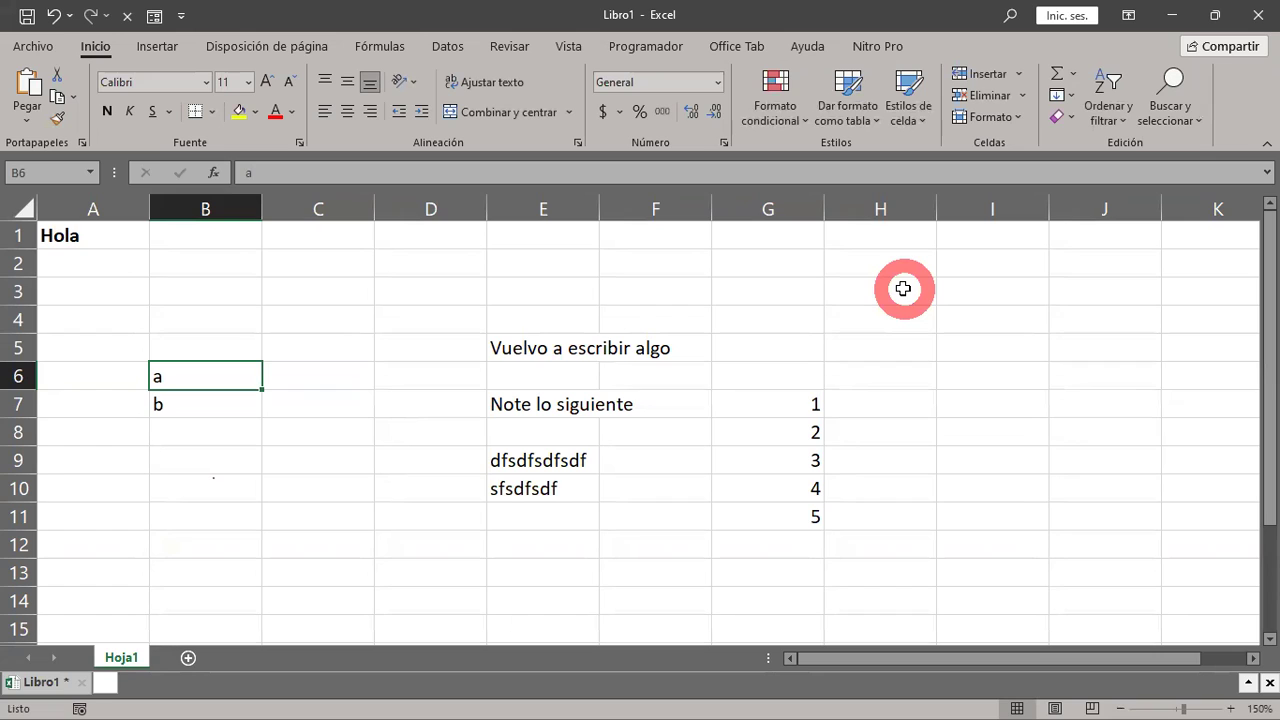
key("Down")
key("Down")
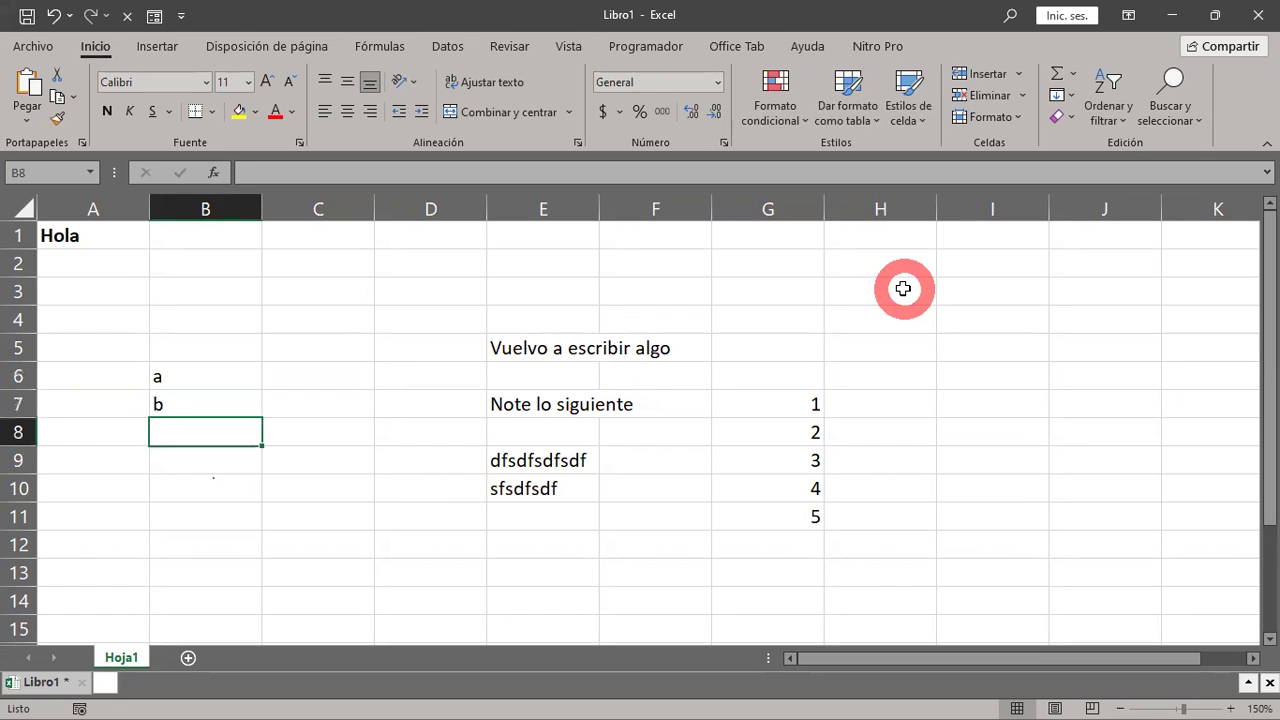
type("c")
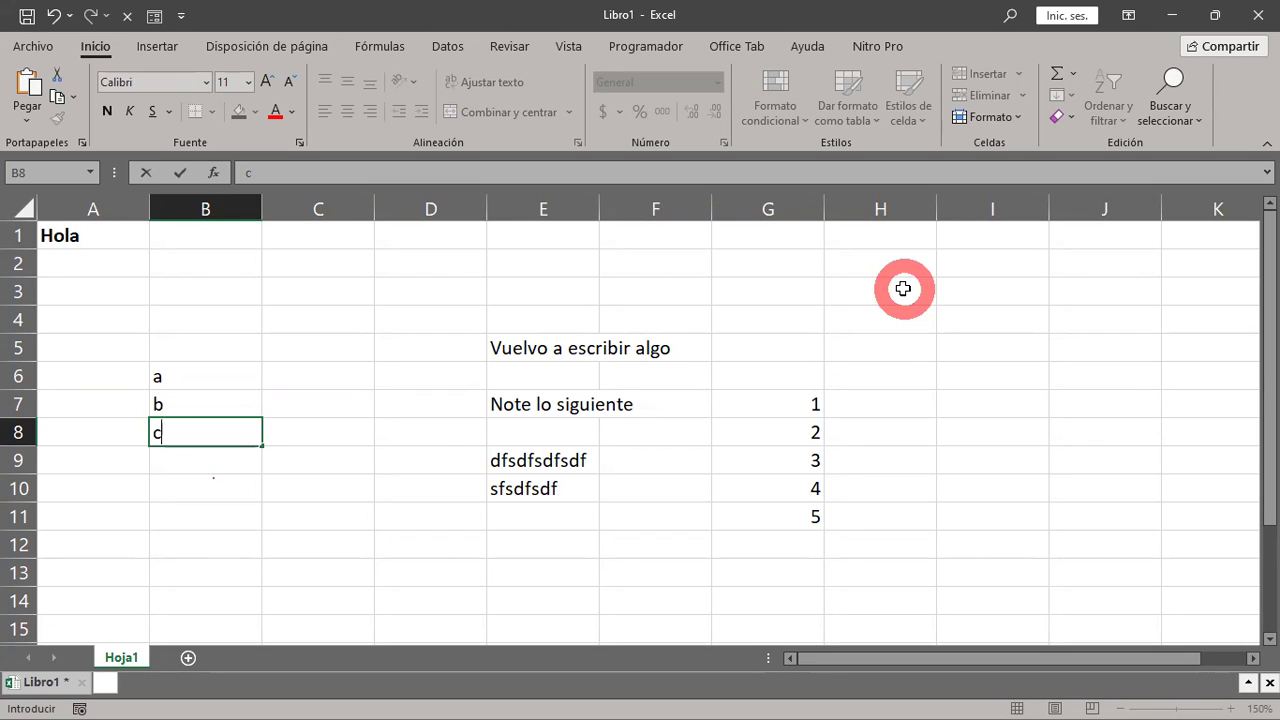
key("Tab")
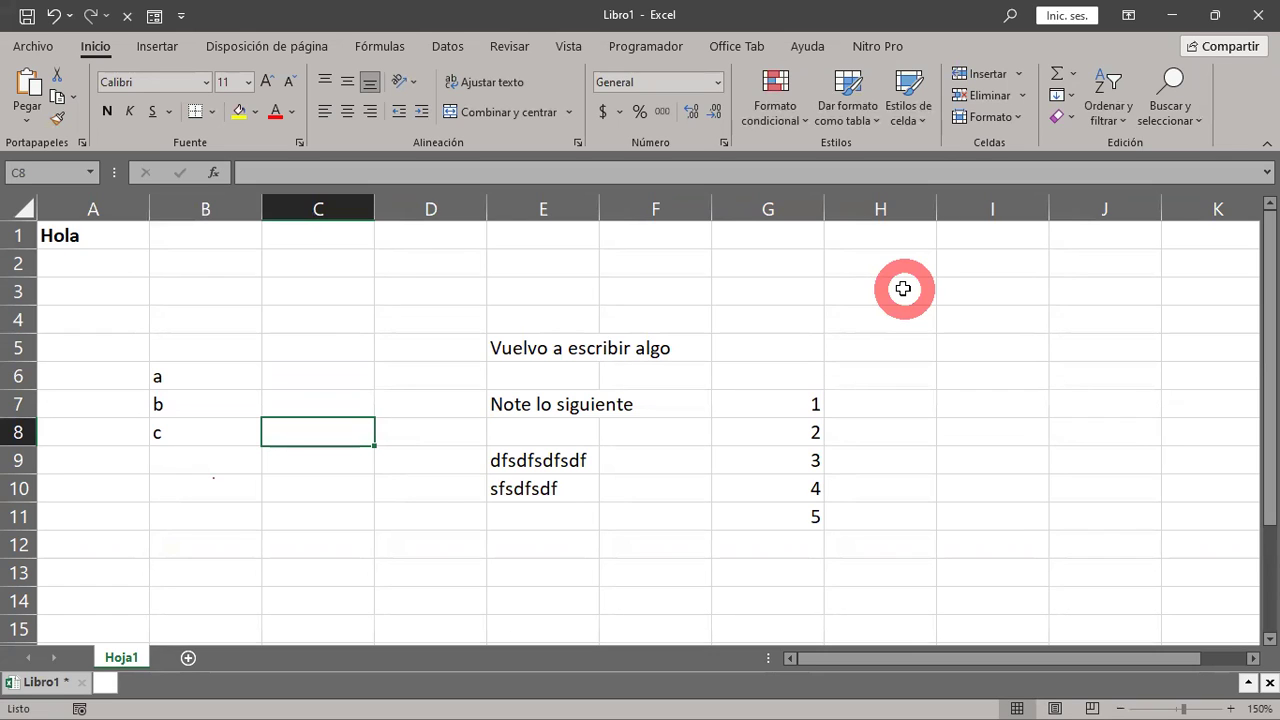
type("d")
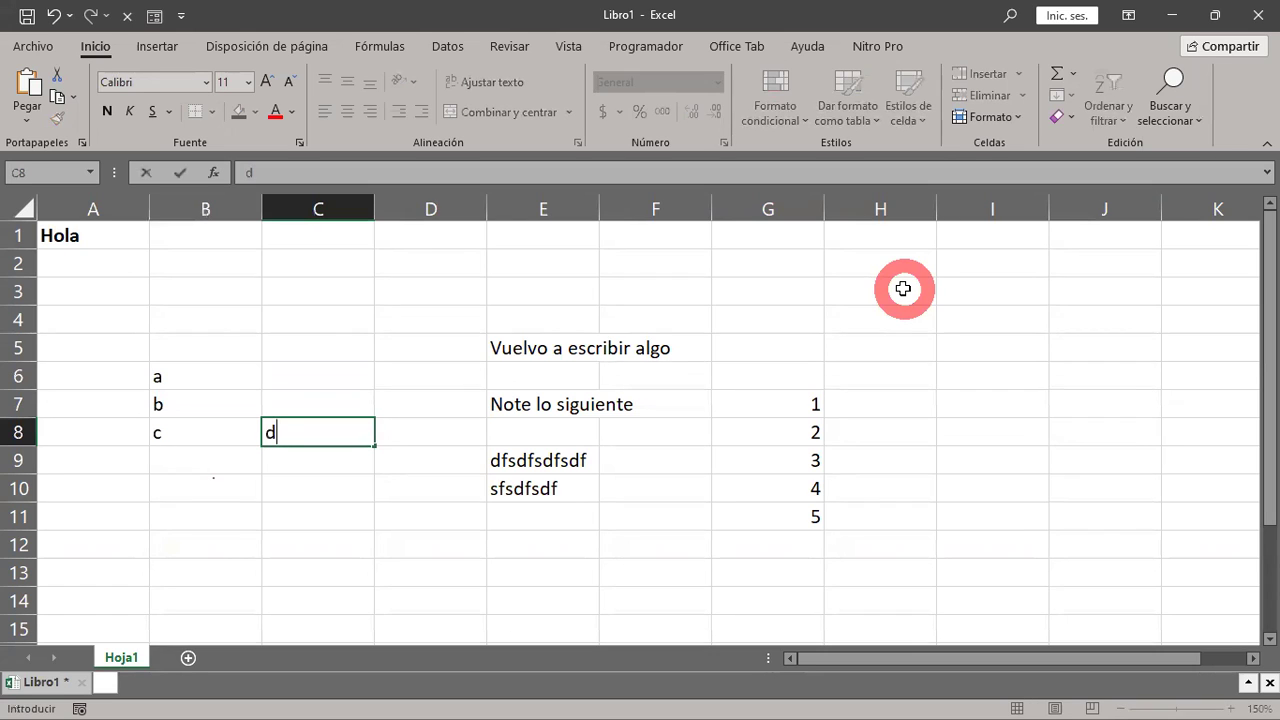
key("Left")
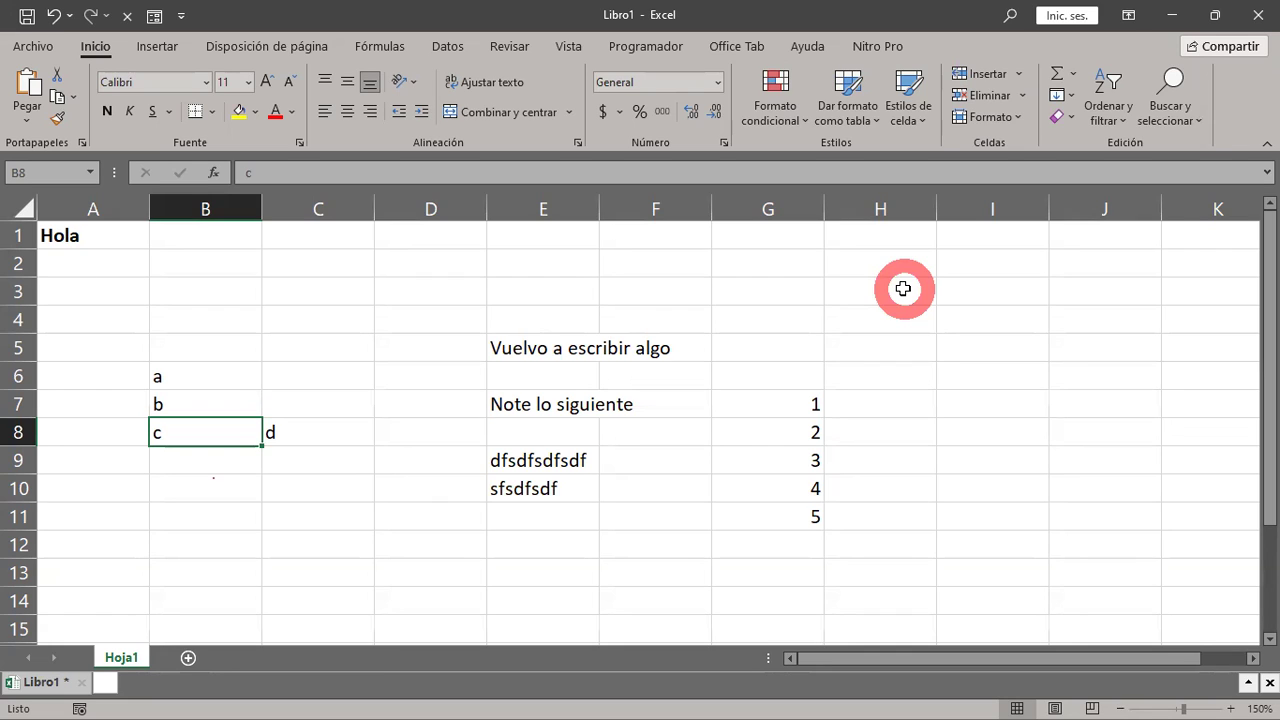
left_click(395, 325)
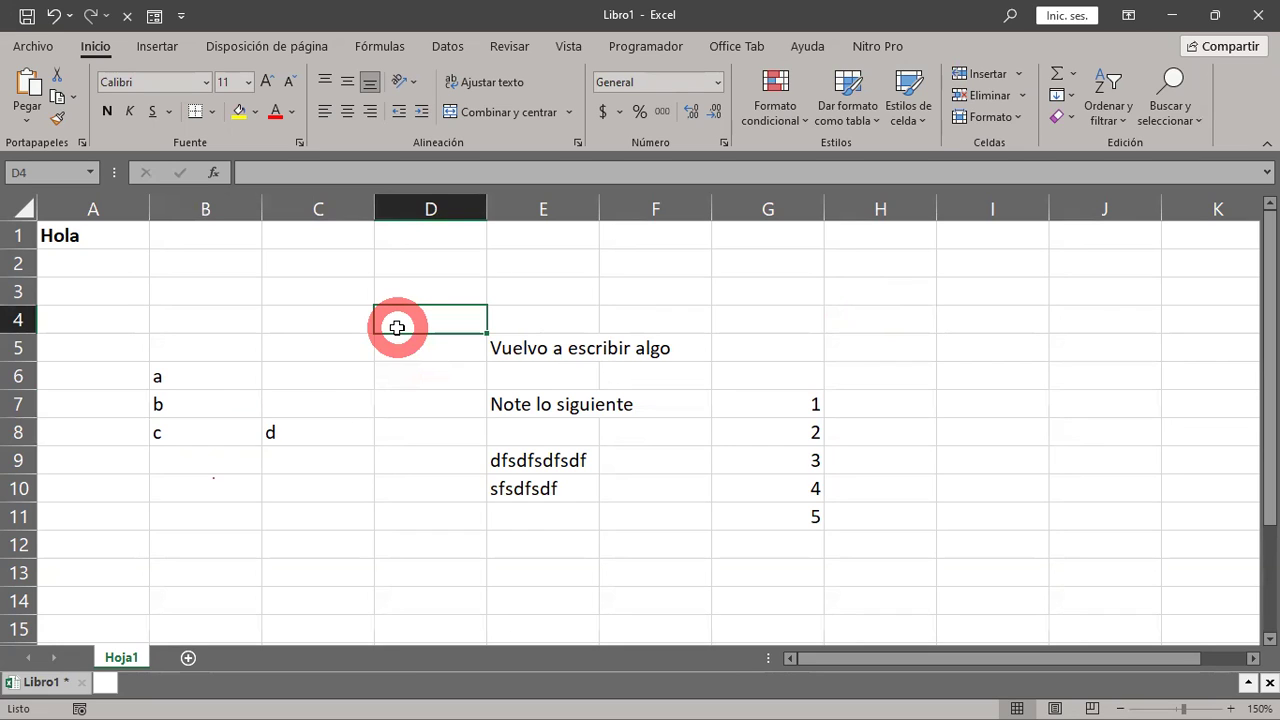
left_click(92, 232)
left_click_drag(92, 232, 880, 581)
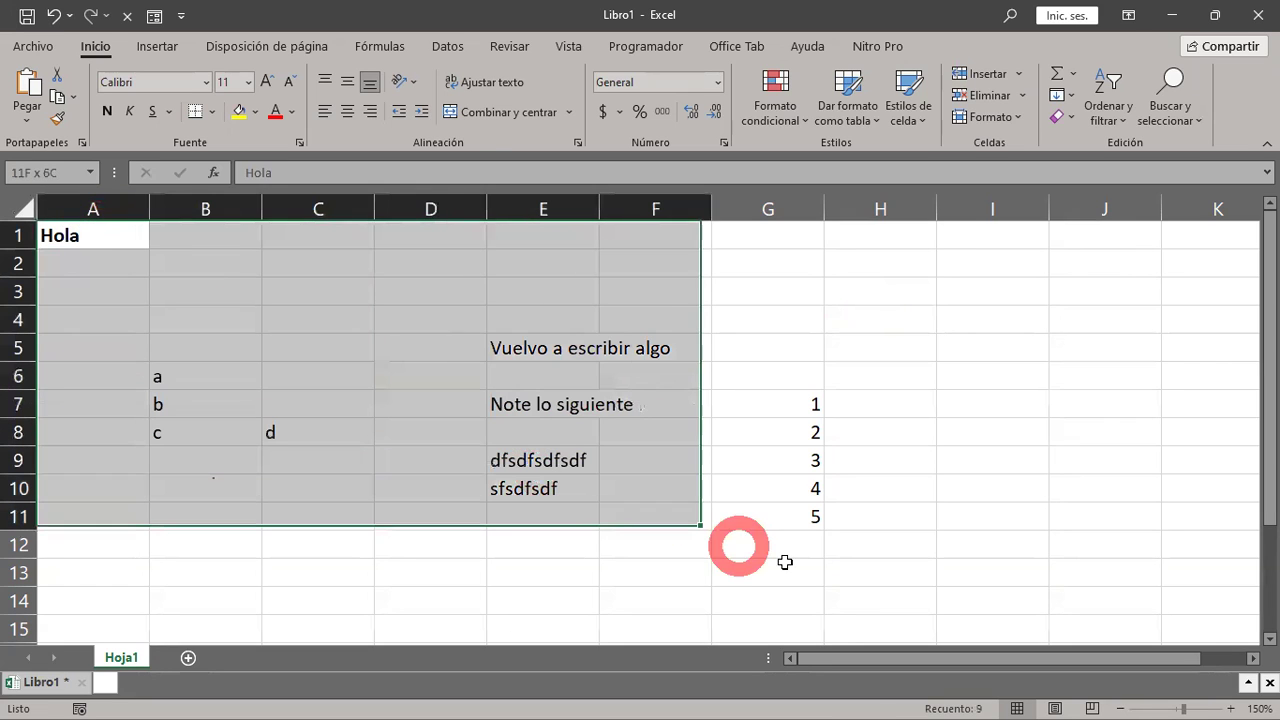
left_click_drag(880, 580, 880, 580)
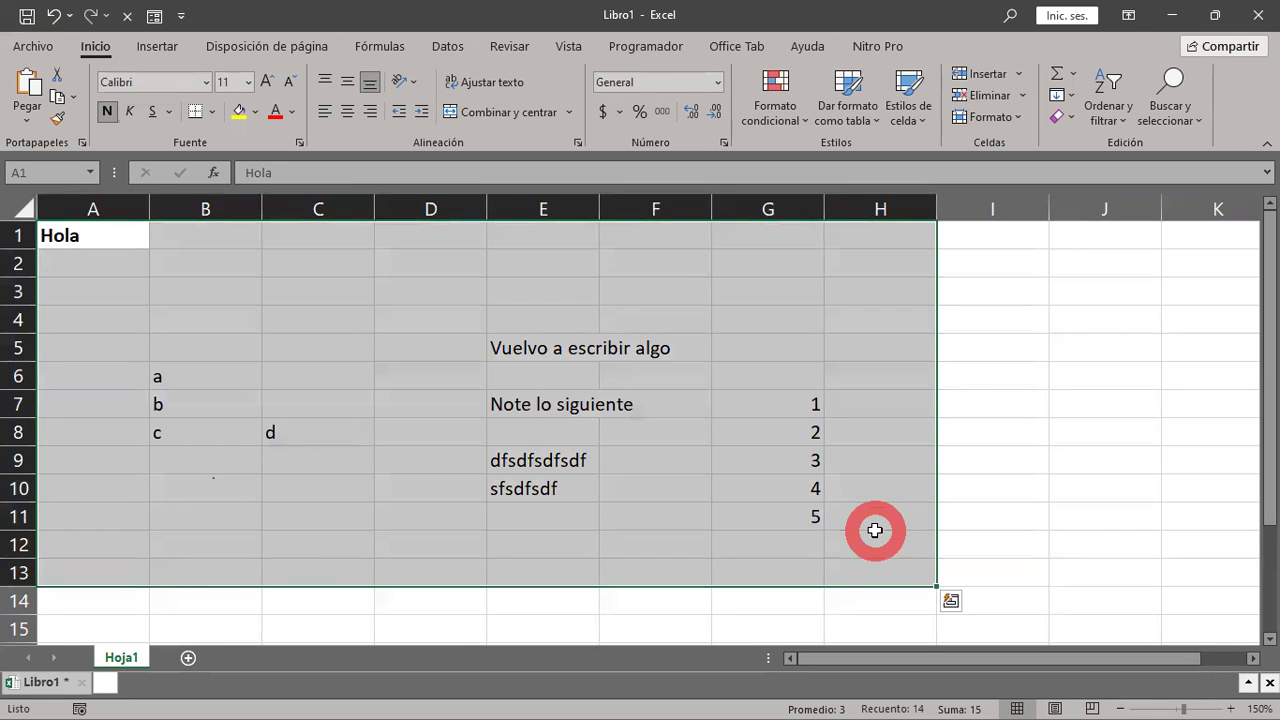
left_click(528, 348)
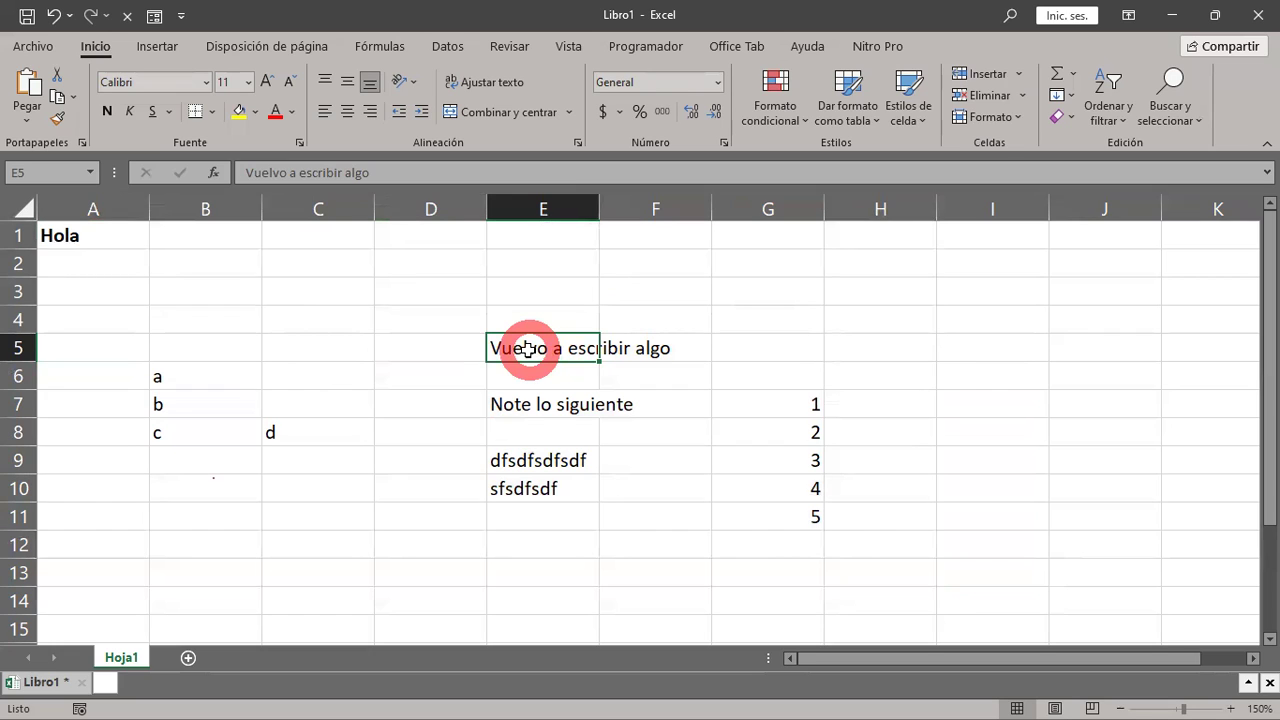
key("Delete")
key("Down")
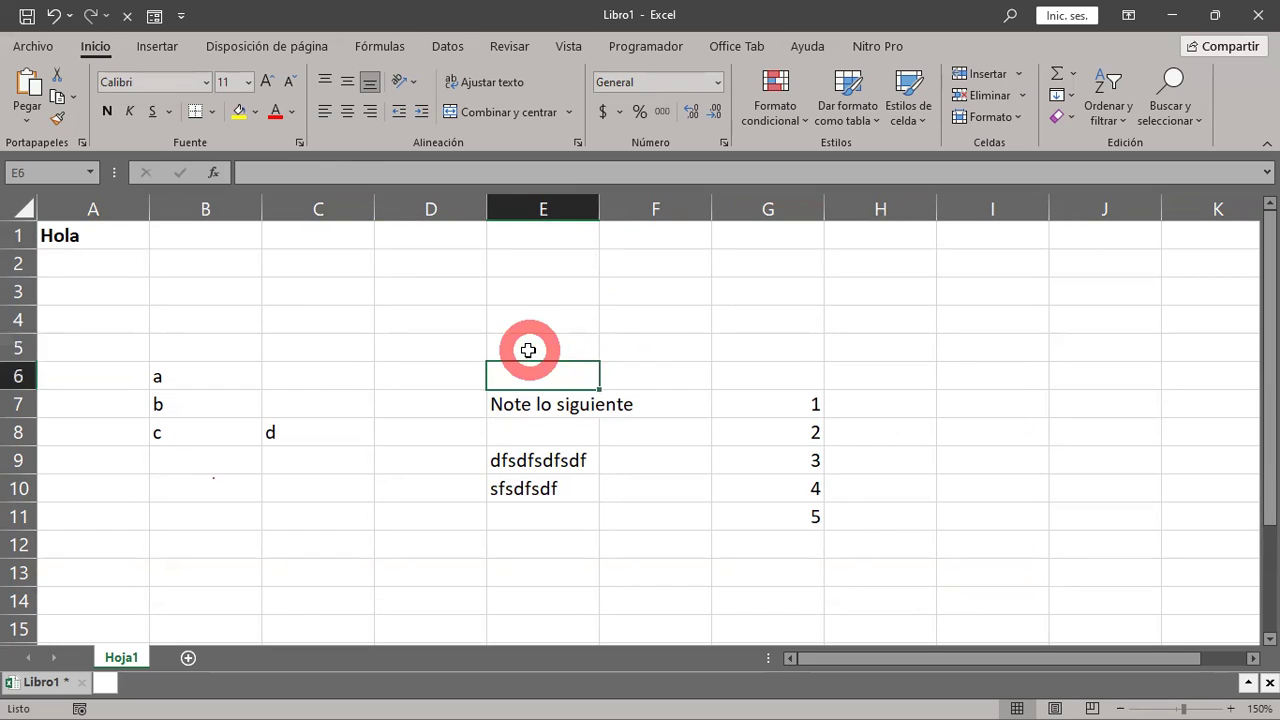
key("Down")
key("Delete")
key("Down")
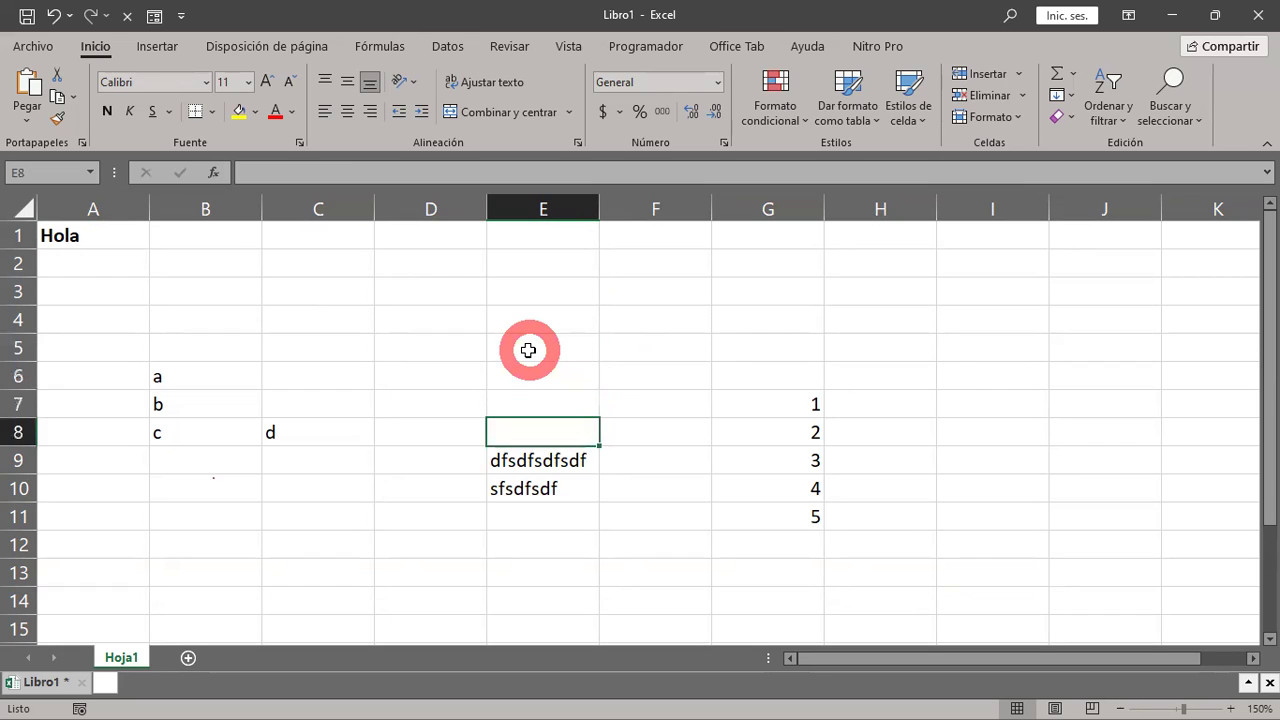
key("Down")
key("Delete")
key("Down")
key("Delete")
key("Down")
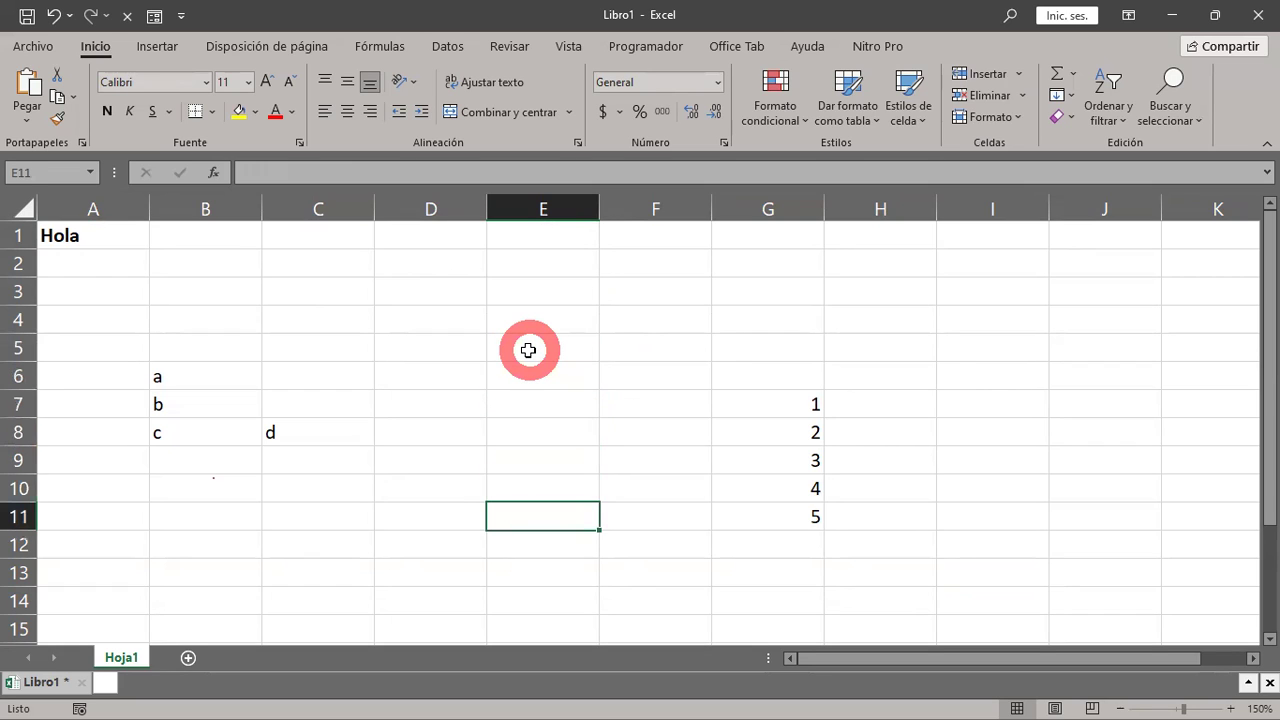
left_click_drag(86, 235, 891, 553)
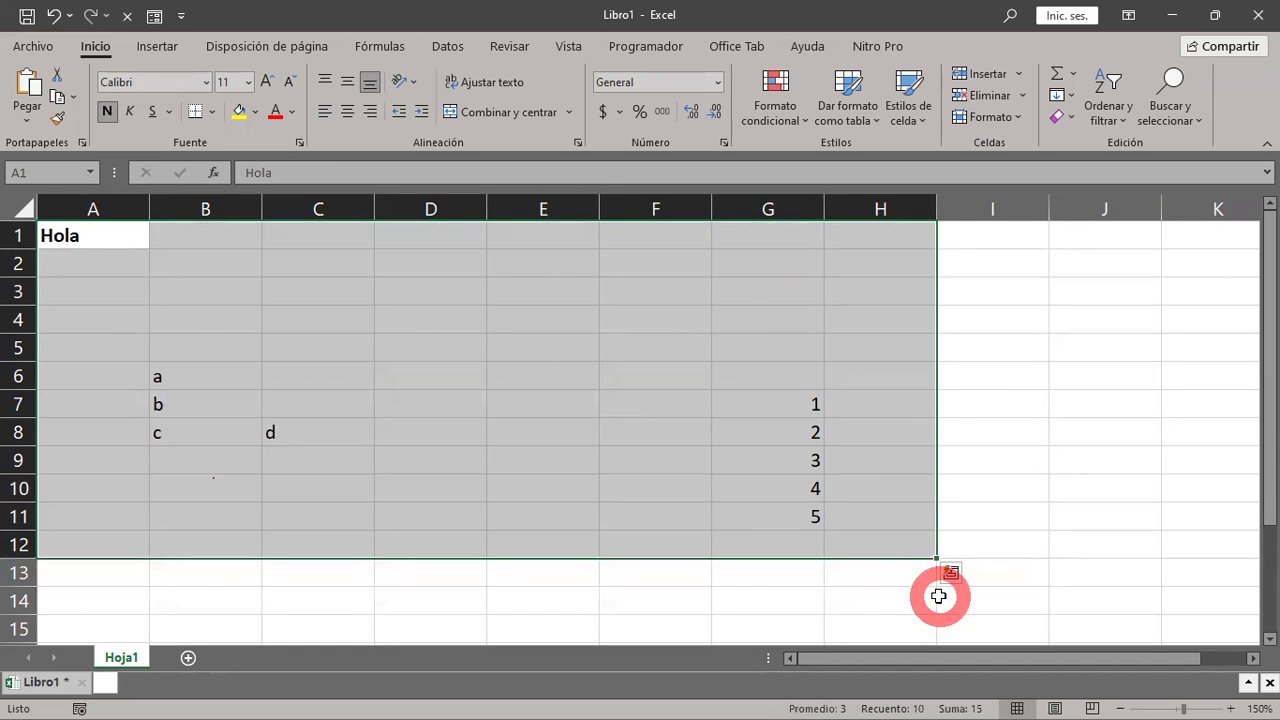
key("Delete")
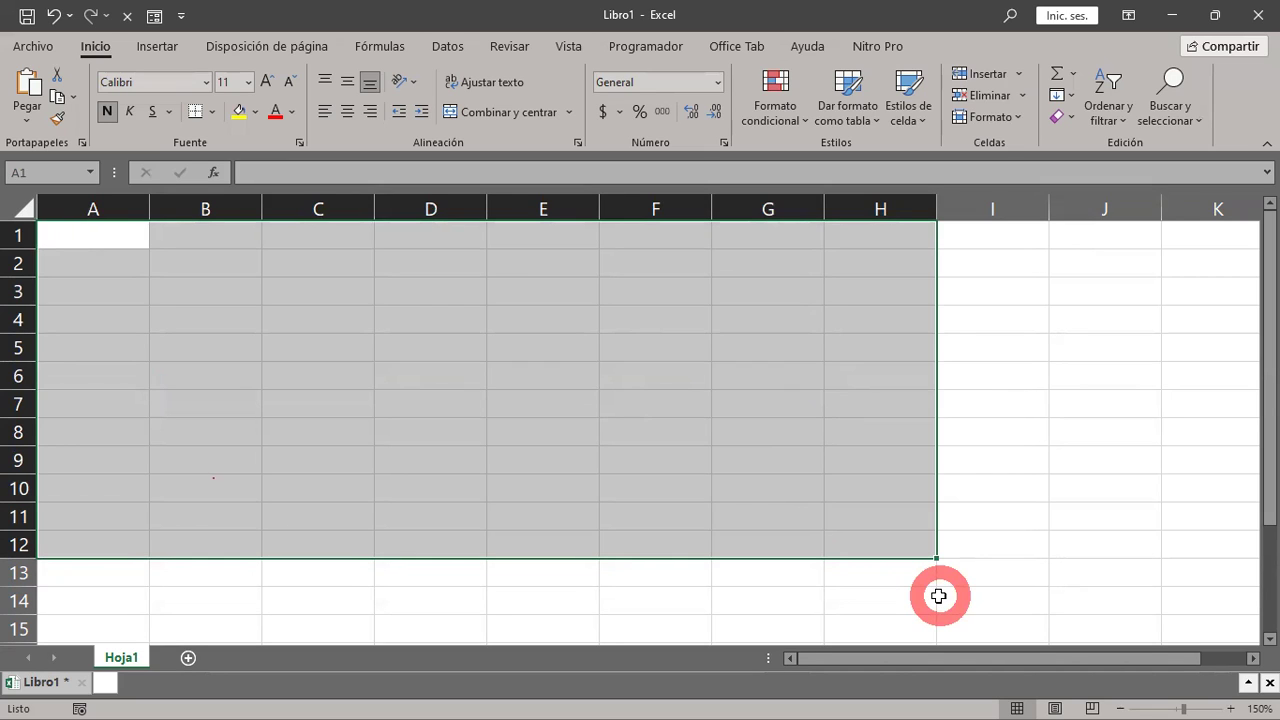
left_click(380, 312)
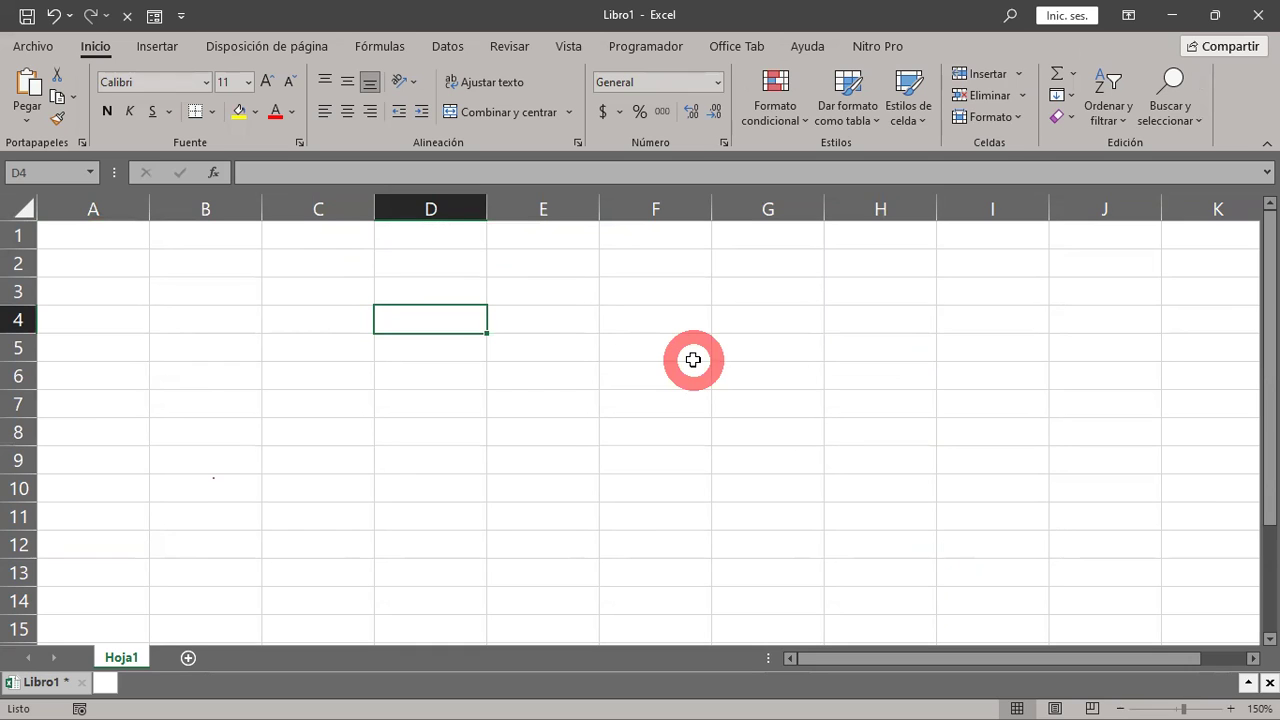
Type the numbers 1, 2, 3, 4, 5, 6, 7 down D4:D10, one per row
type("1")
key("Return")
type("2")
key("Return")
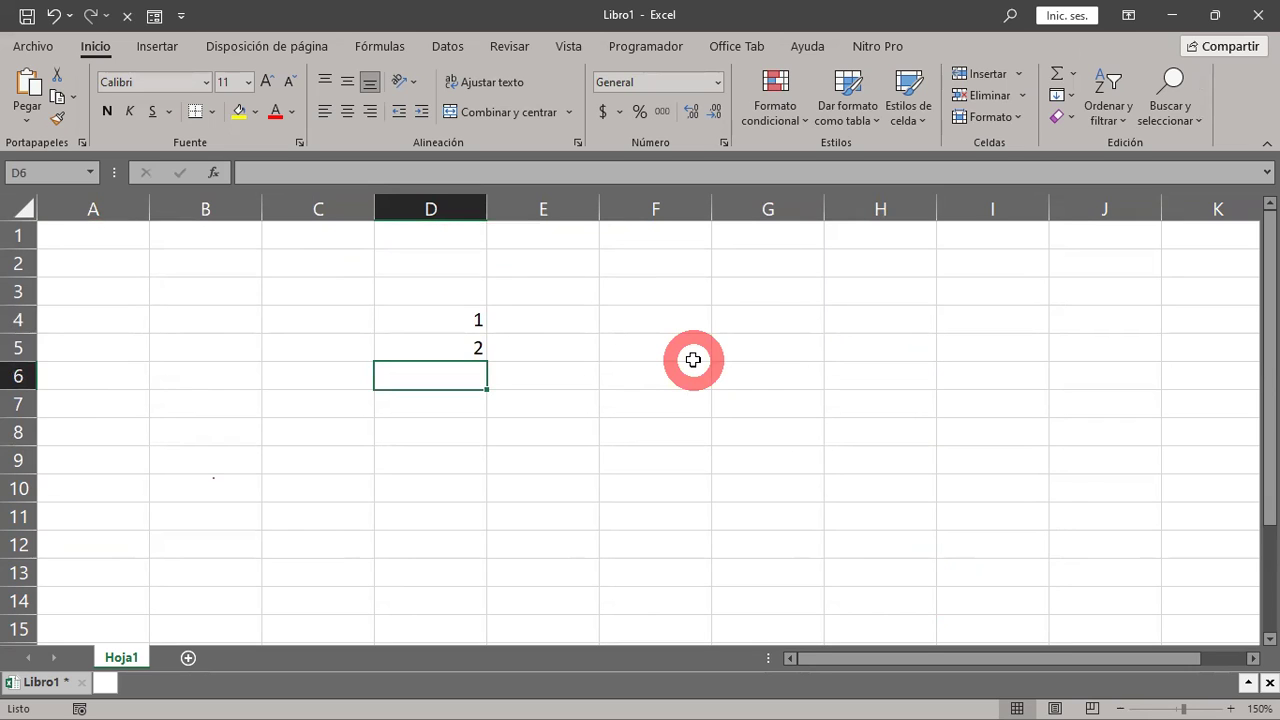
type("3 4 5 6")
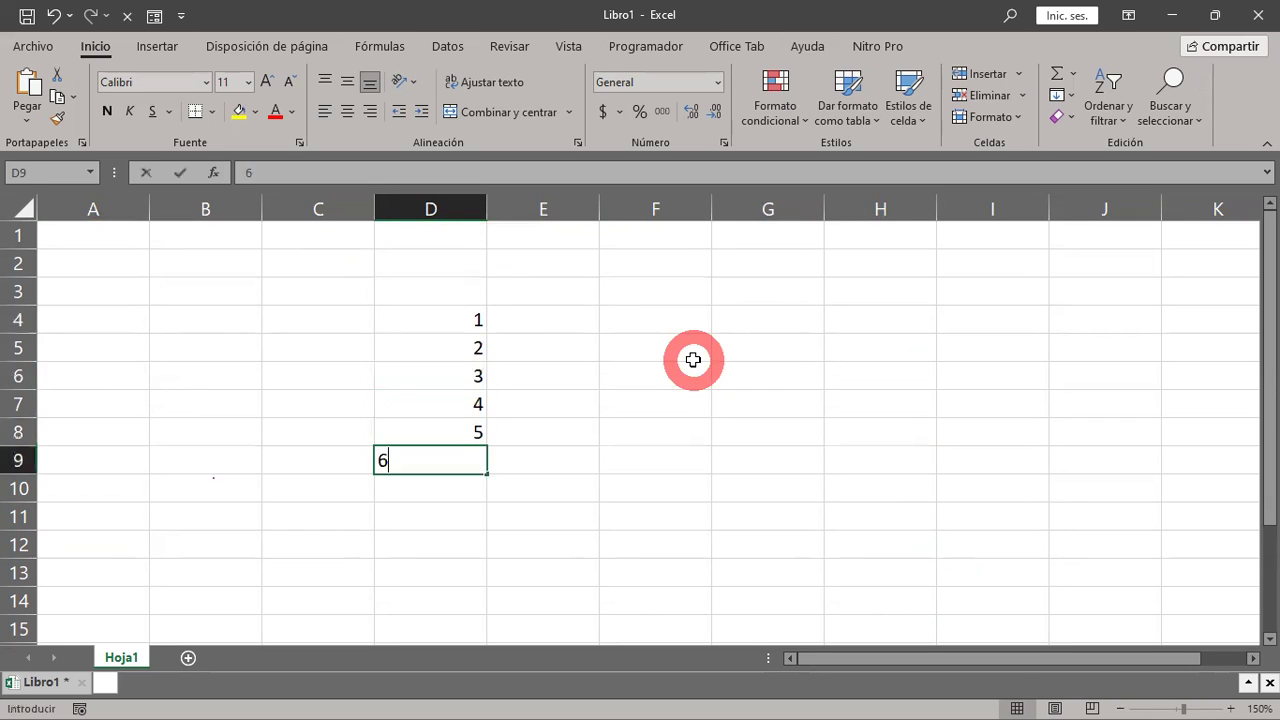
type(" 7")
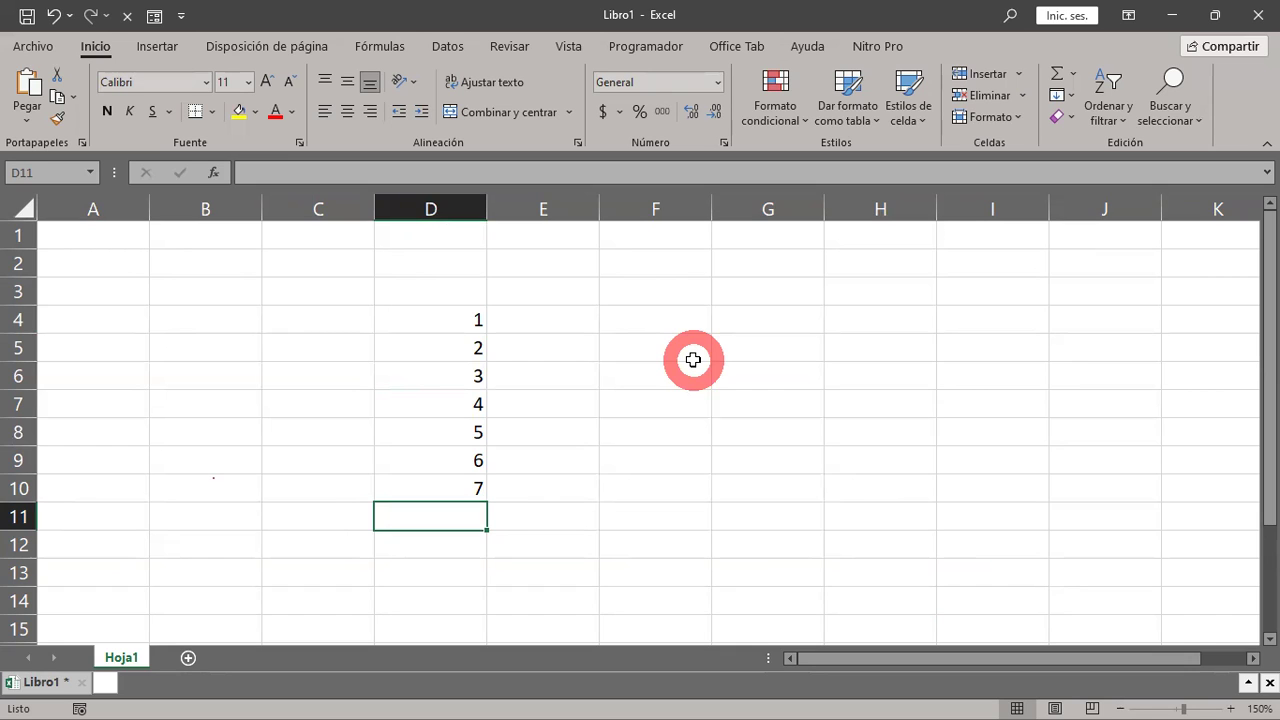
key("Up")
key("Up")
key("Up")
key("Up")
key("Up")
key("Up")
Delete the values 3–7 from D6:D10 and select the remaining 1 and 2 in D4:D5
key("Down")
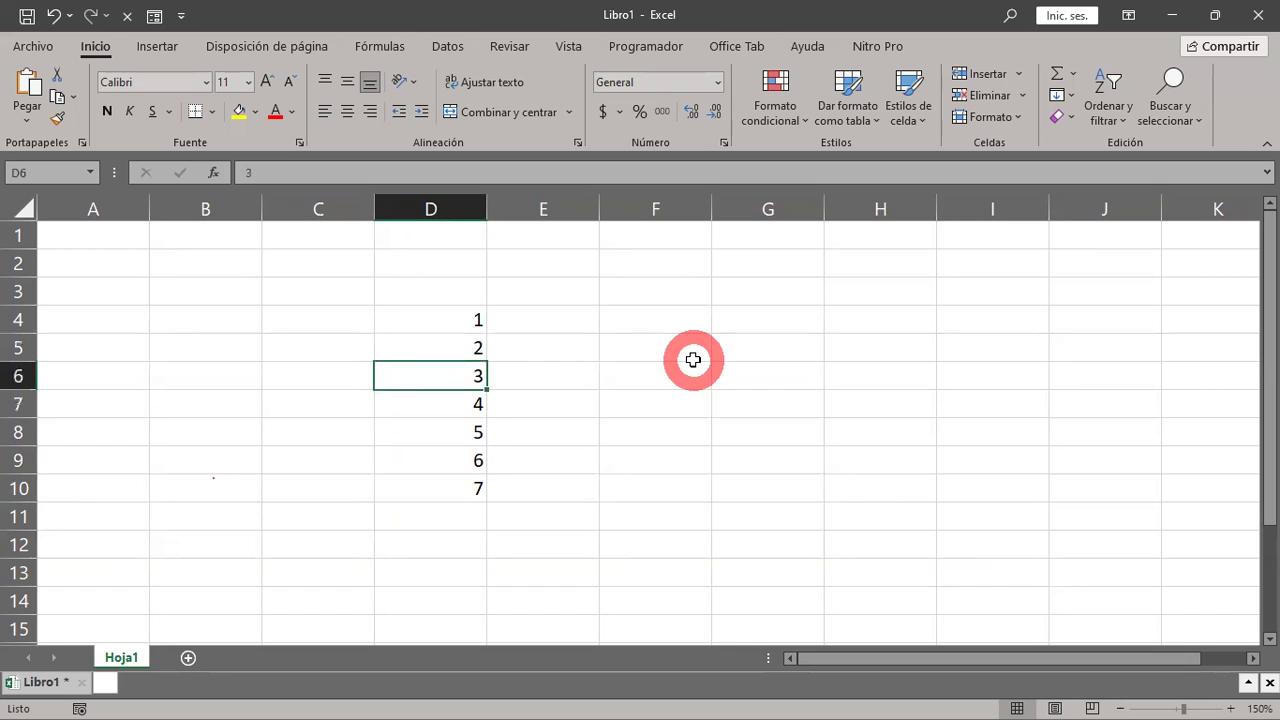
left_click_drag(405, 375, 408, 487)
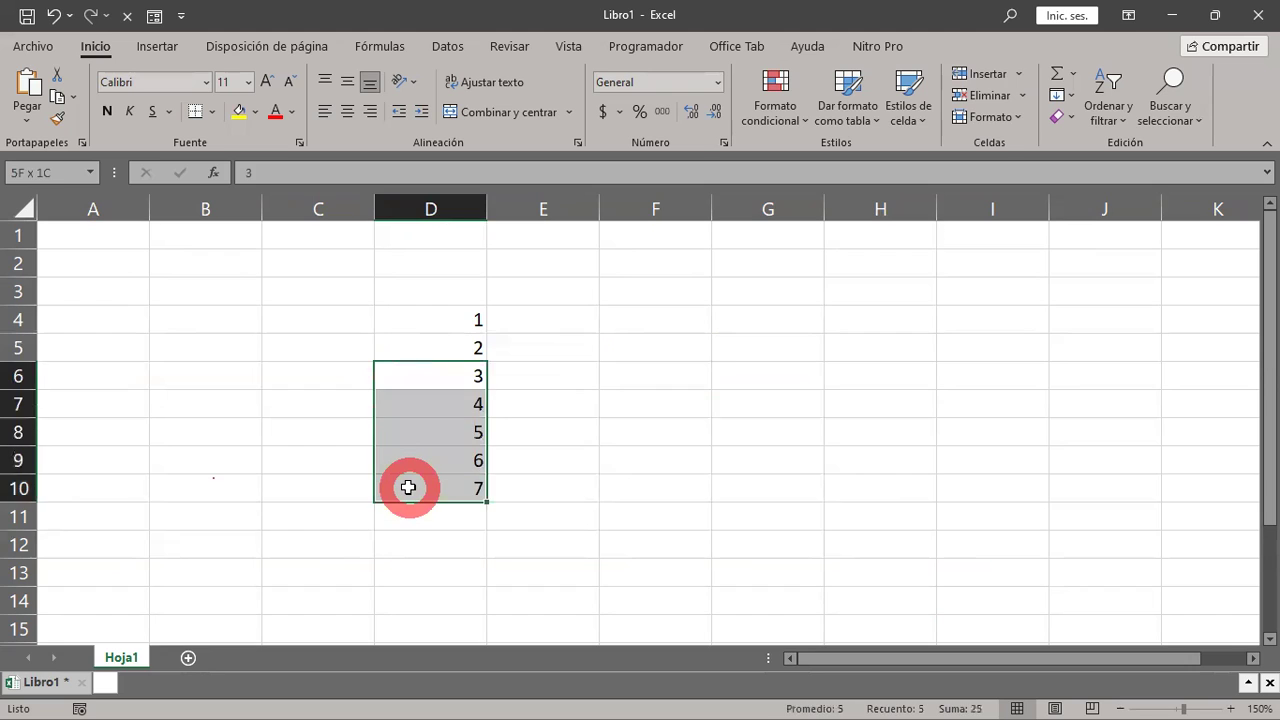
key("Delete")
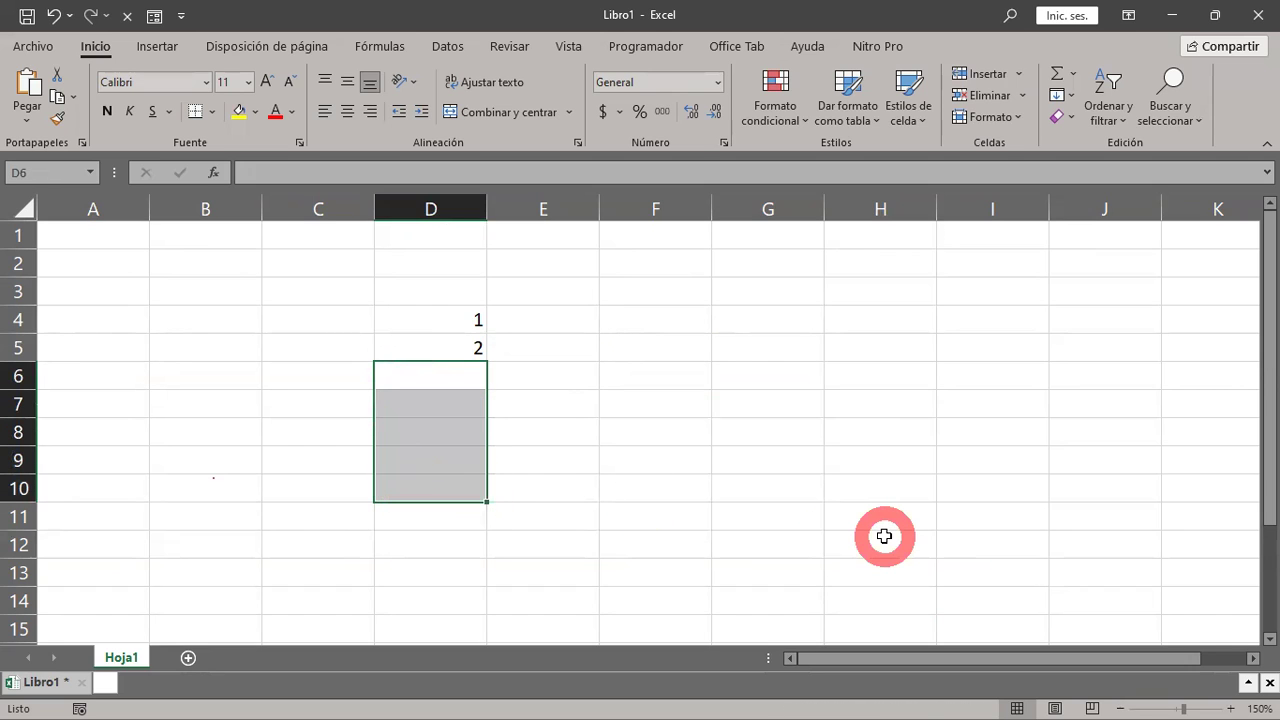
left_click_drag(394, 318, 397, 335)
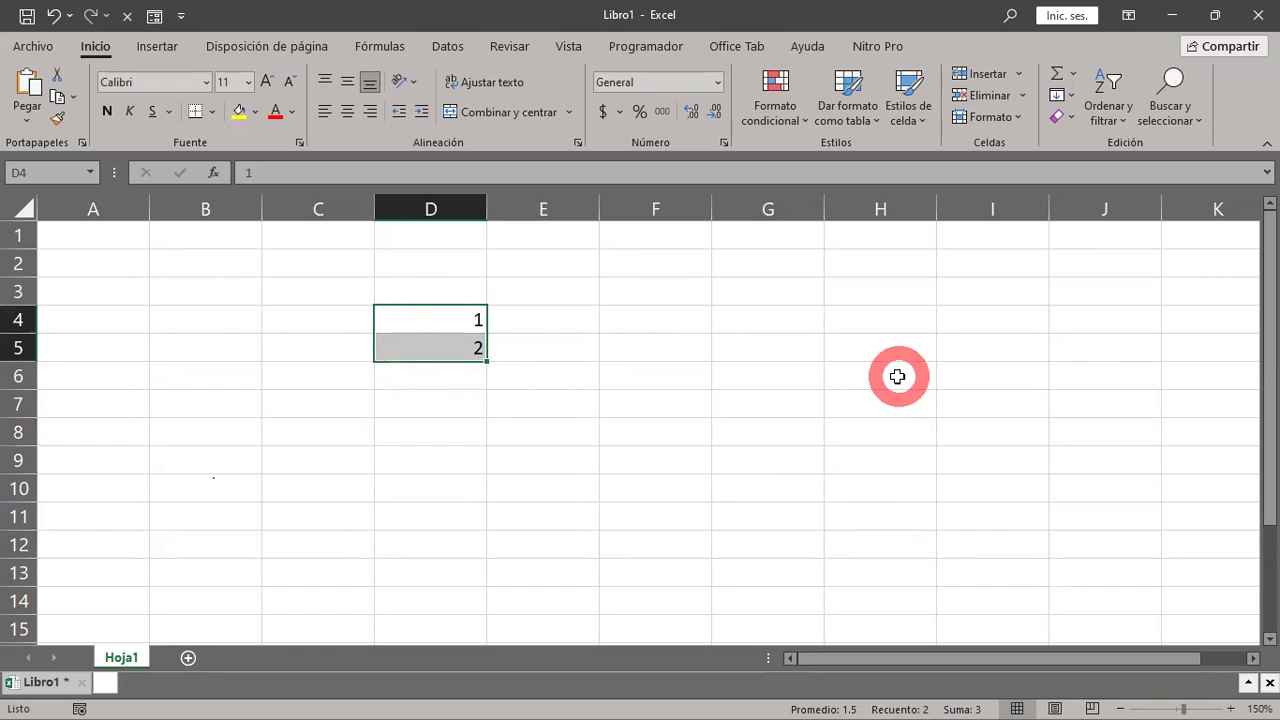
left_click_drag(417, 316, 428, 348)
scroll(980, 401, "down", 1)
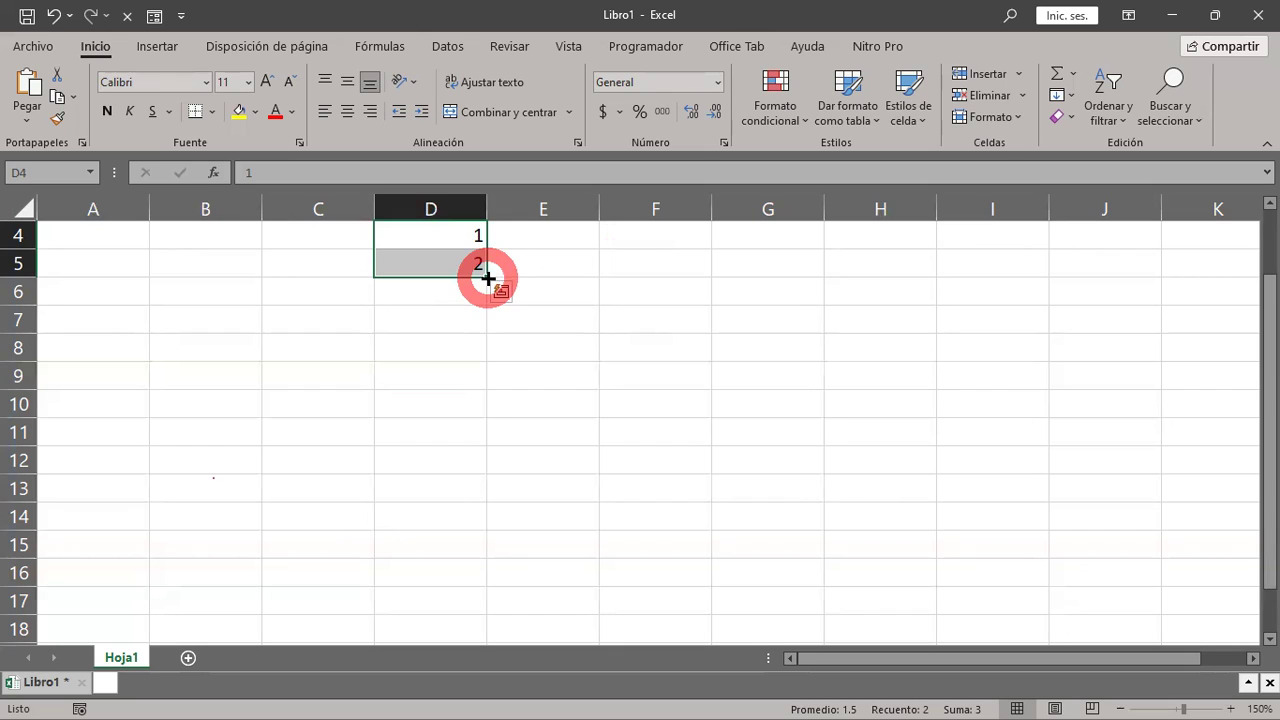
Extend the 1, 2 series down column D to row 72, reaching 69, then scroll back up
left_click_drag(487, 278, 481, 627)
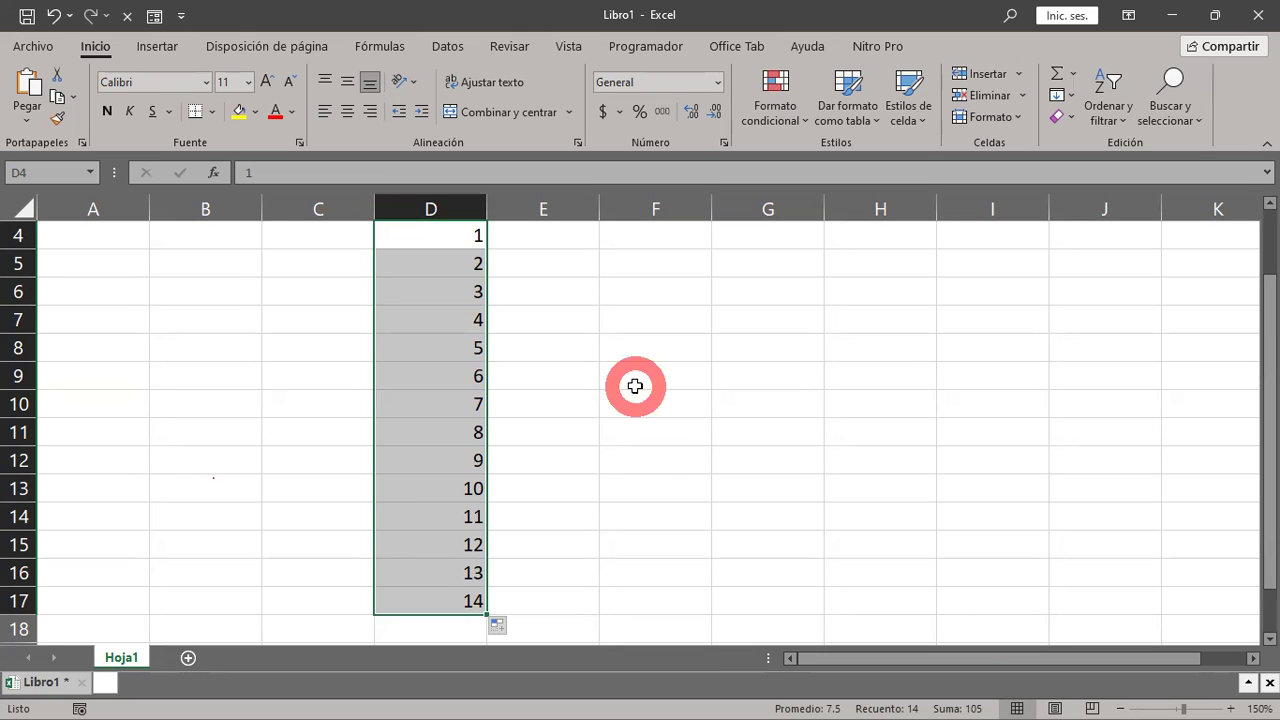
scroll(650, 400, "down", 3)
scroll(665, 412, "down", 1)
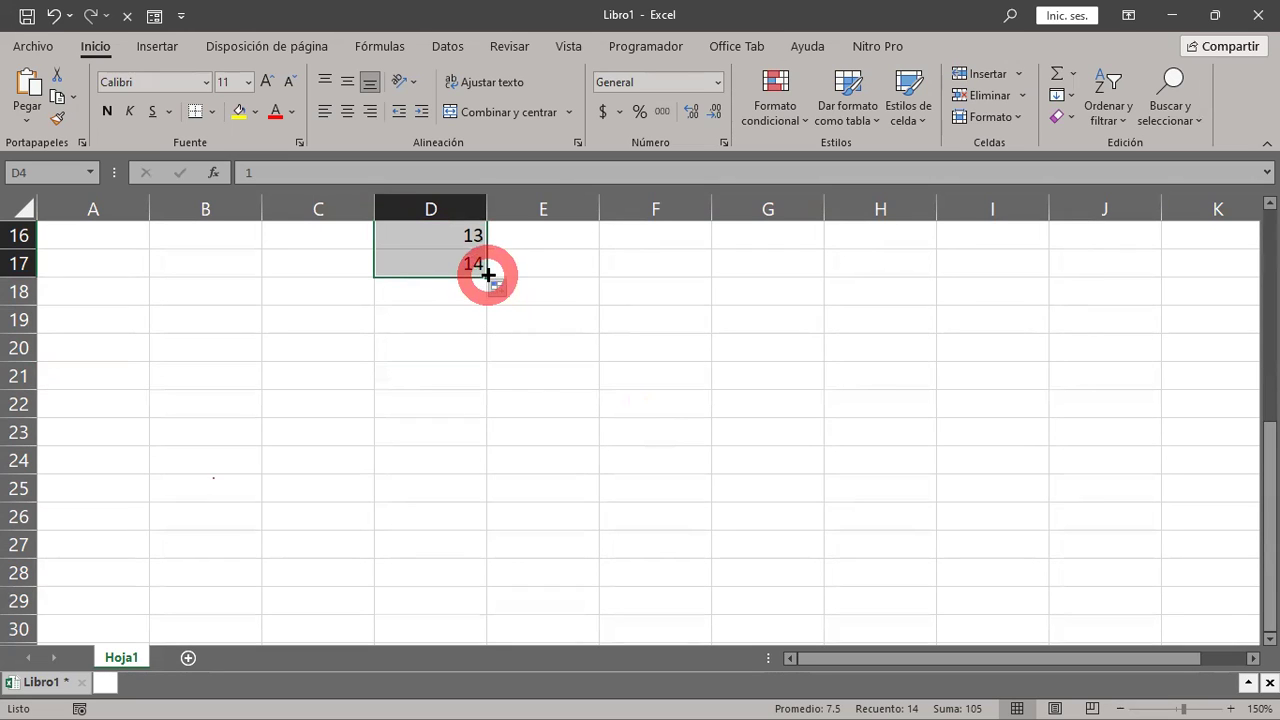
left_click_drag(487, 274, 486, 668)
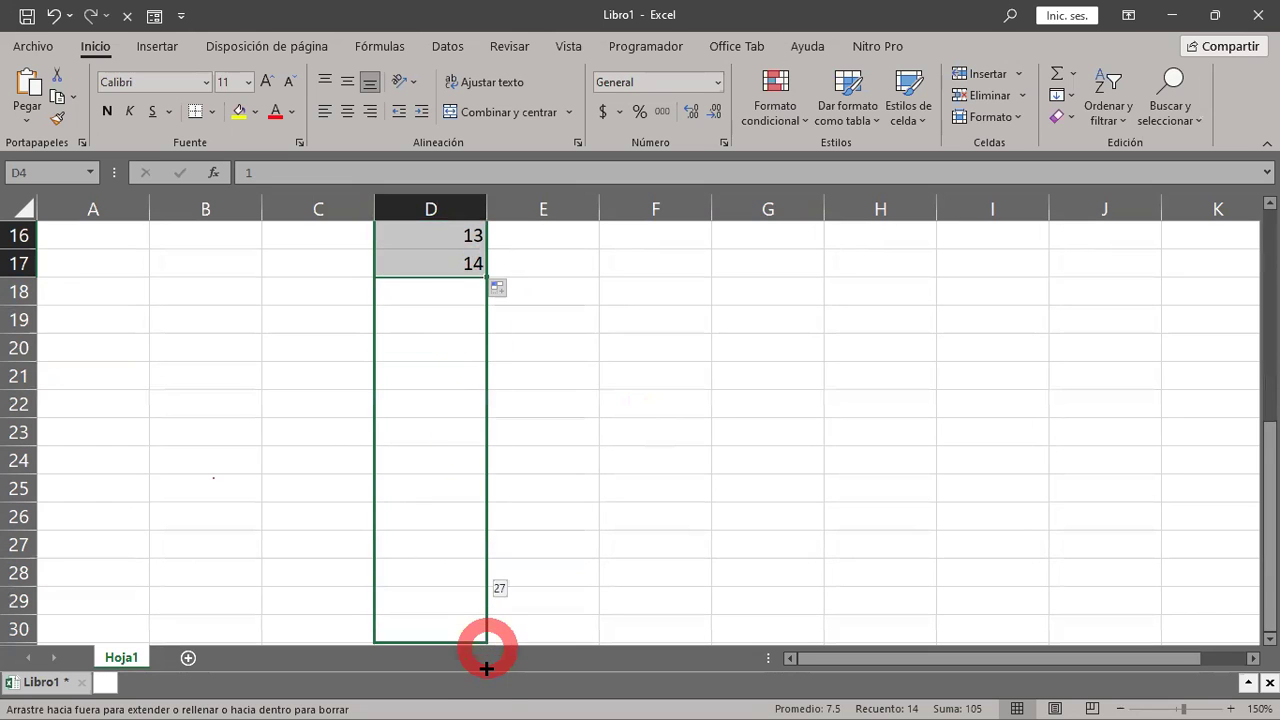
left_click_drag(486, 668, 496, 603)
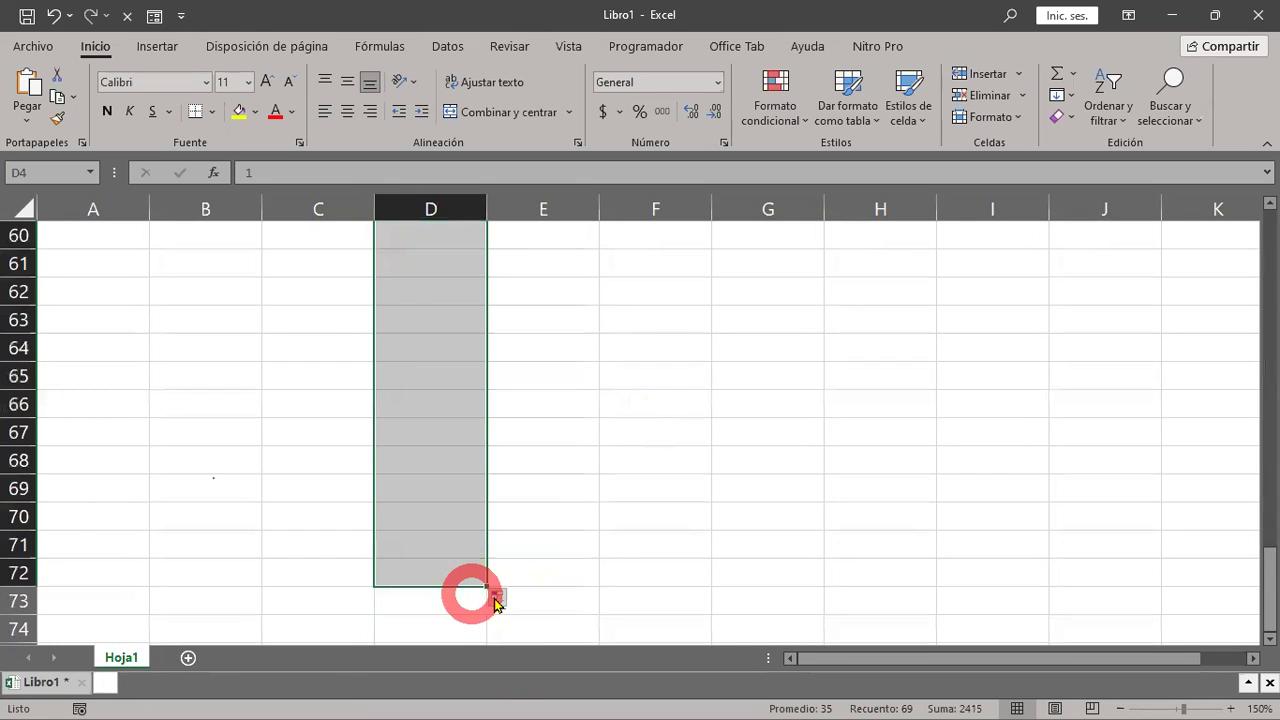
left_click(762, 660)
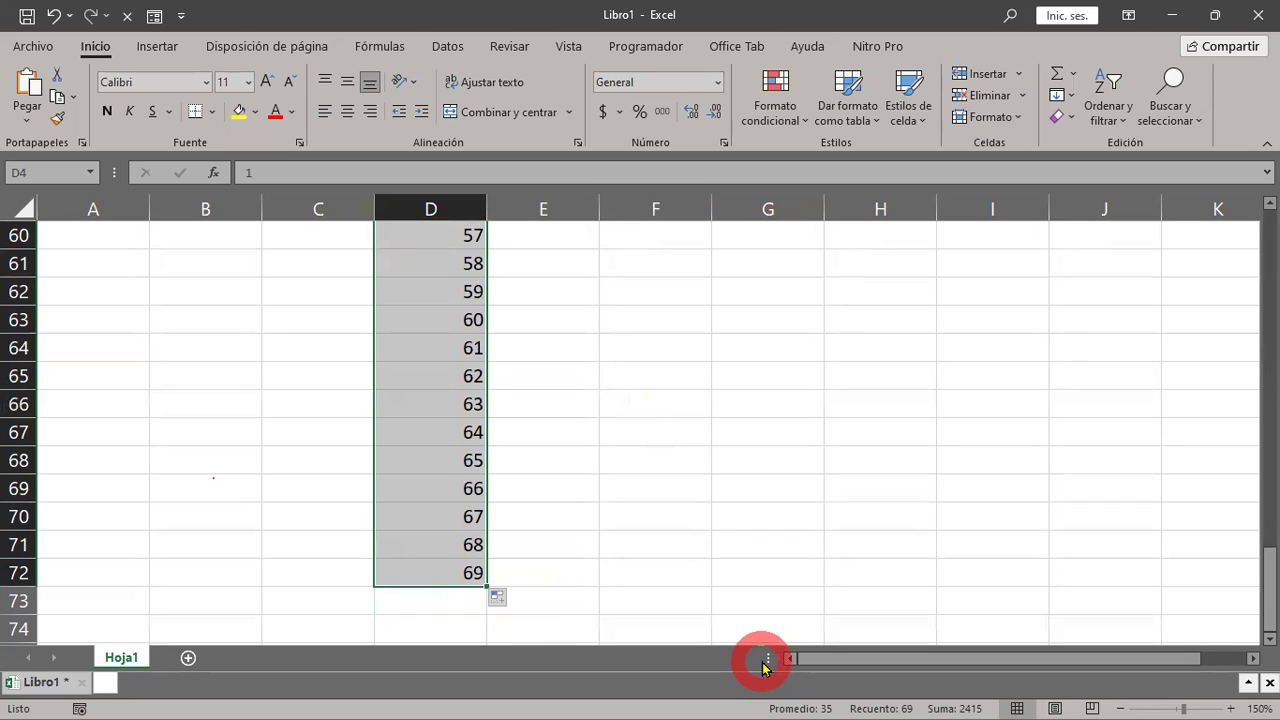
left_click_drag(1267, 565, 1268, 192)
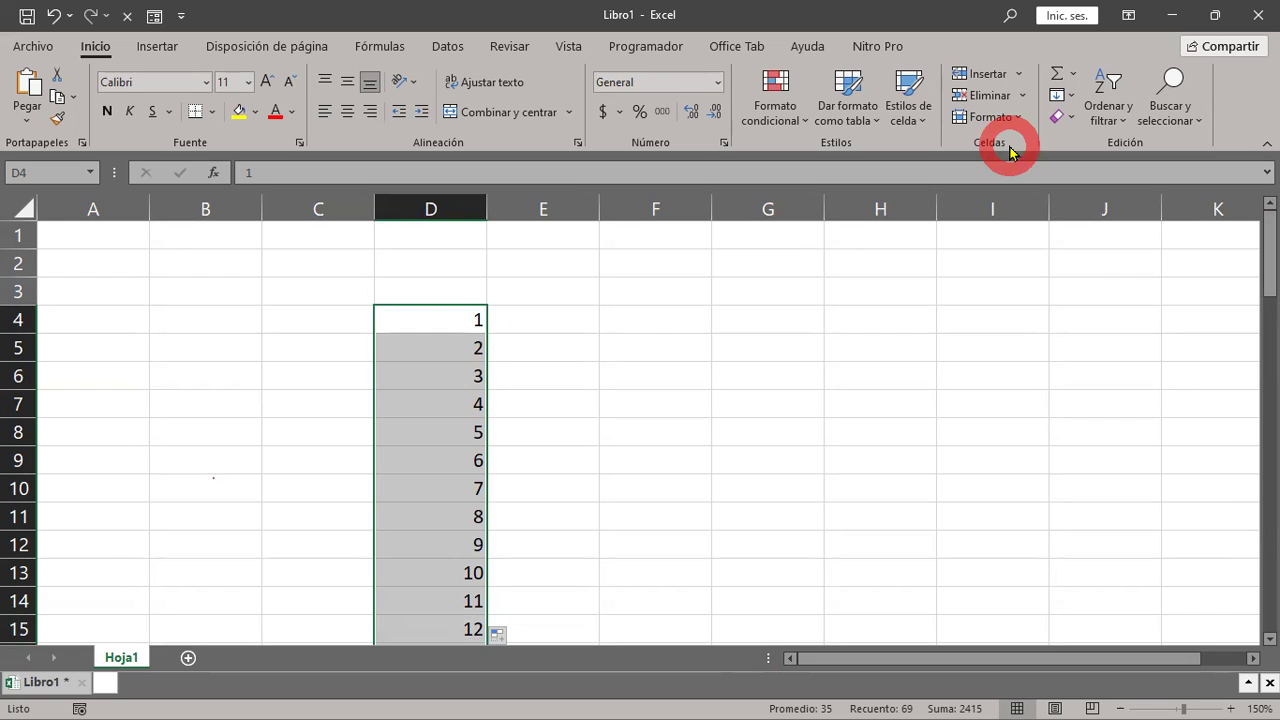
Undo the 1–69 series fill and reselect the 1 and 2 in D4:D5
left_click(425, 328)
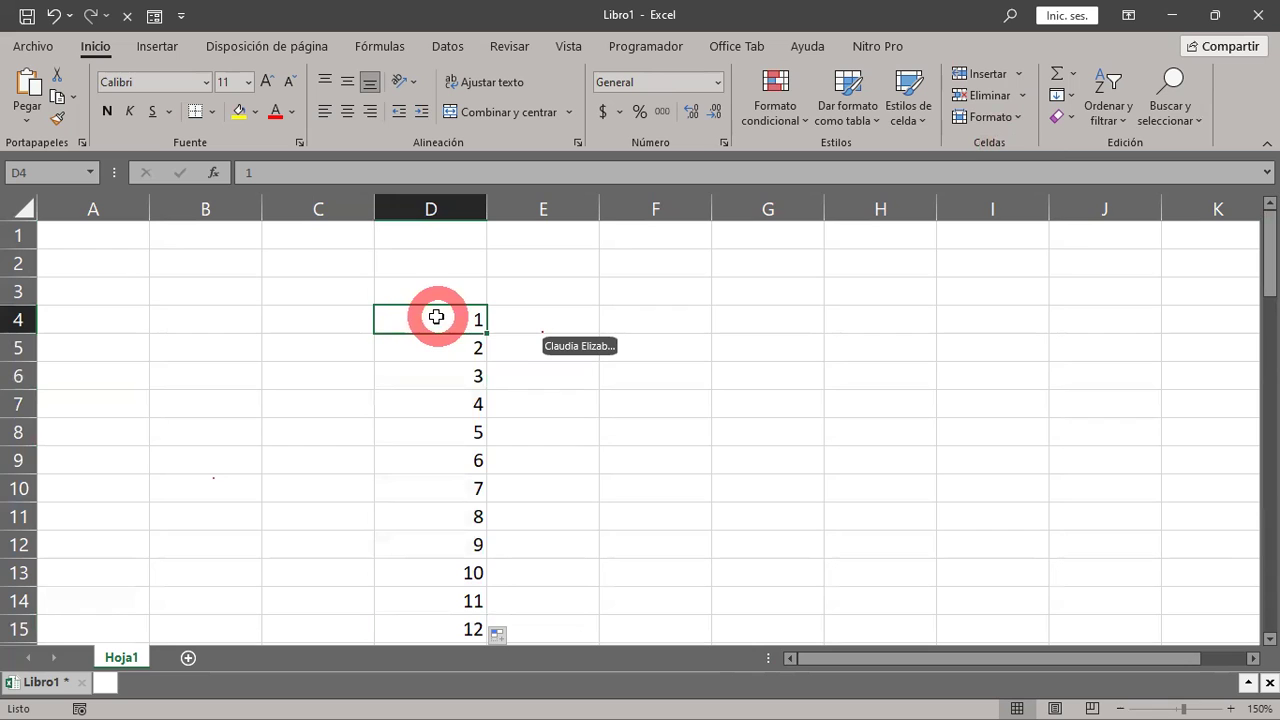
left_click(57, 20)
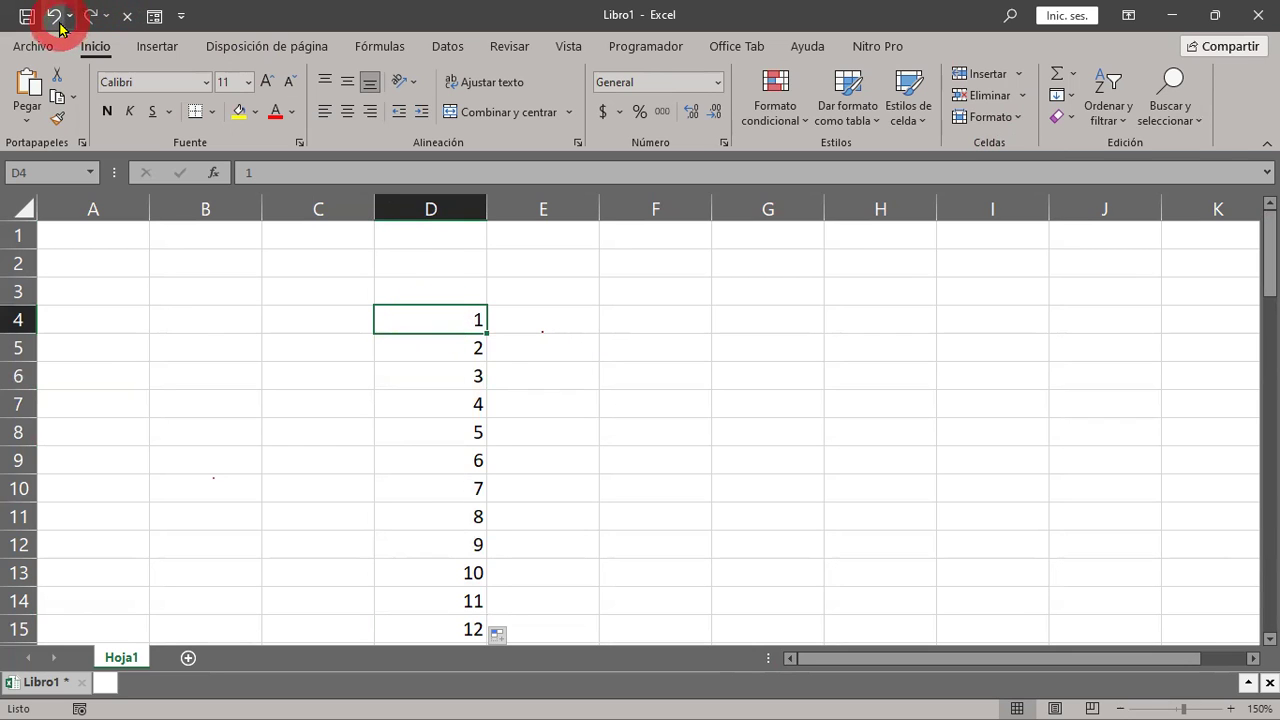
left_click(55, 18)
left_click(737, 320)
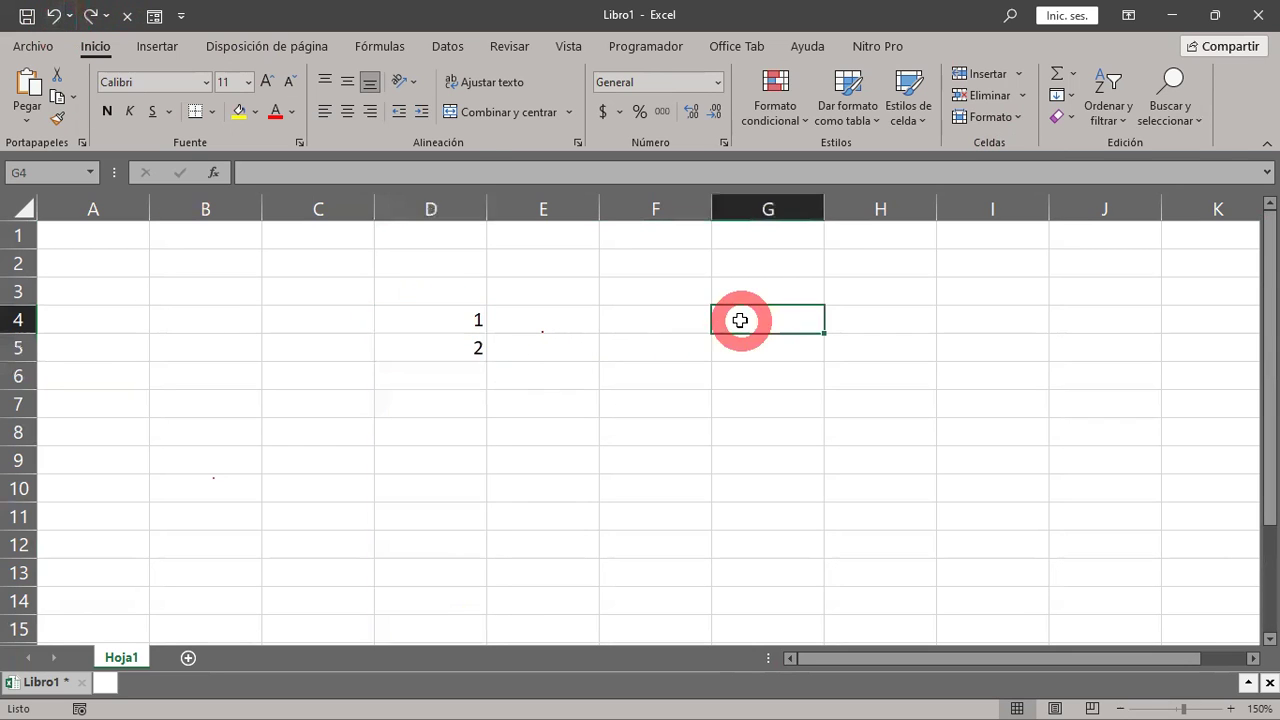
left_click(457, 321)
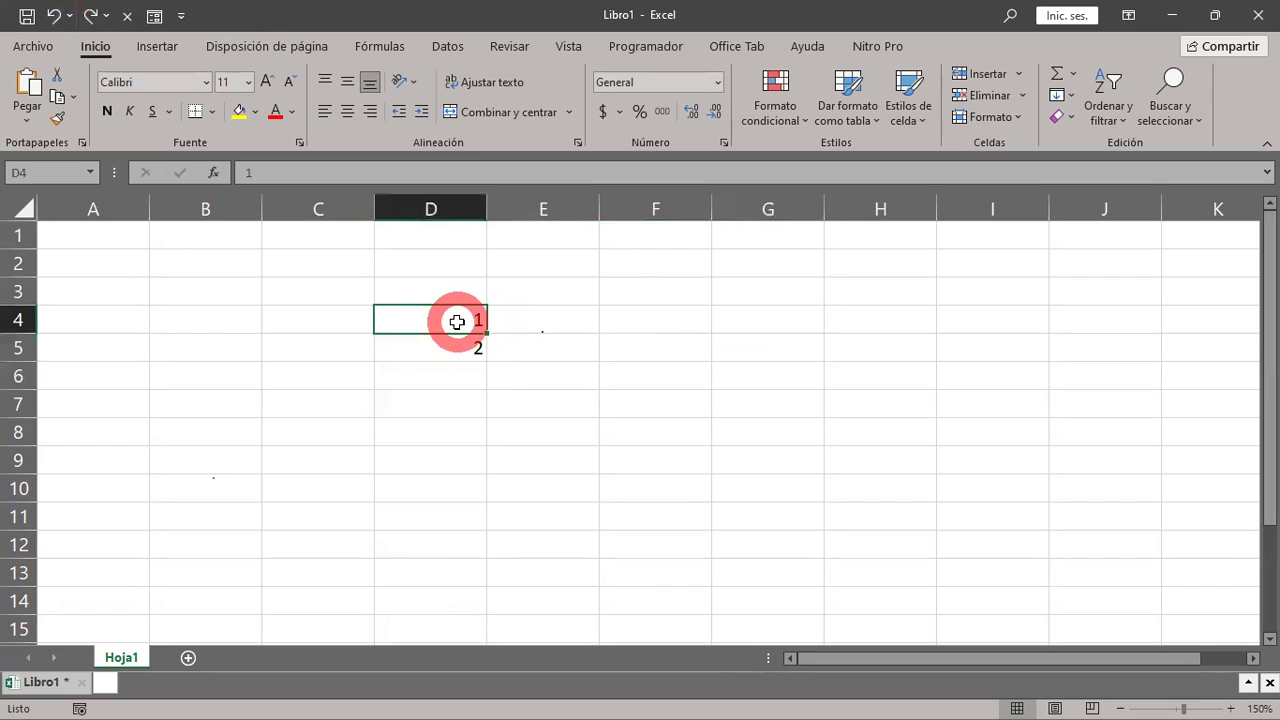
left_click_drag(457, 321, 432, 356)
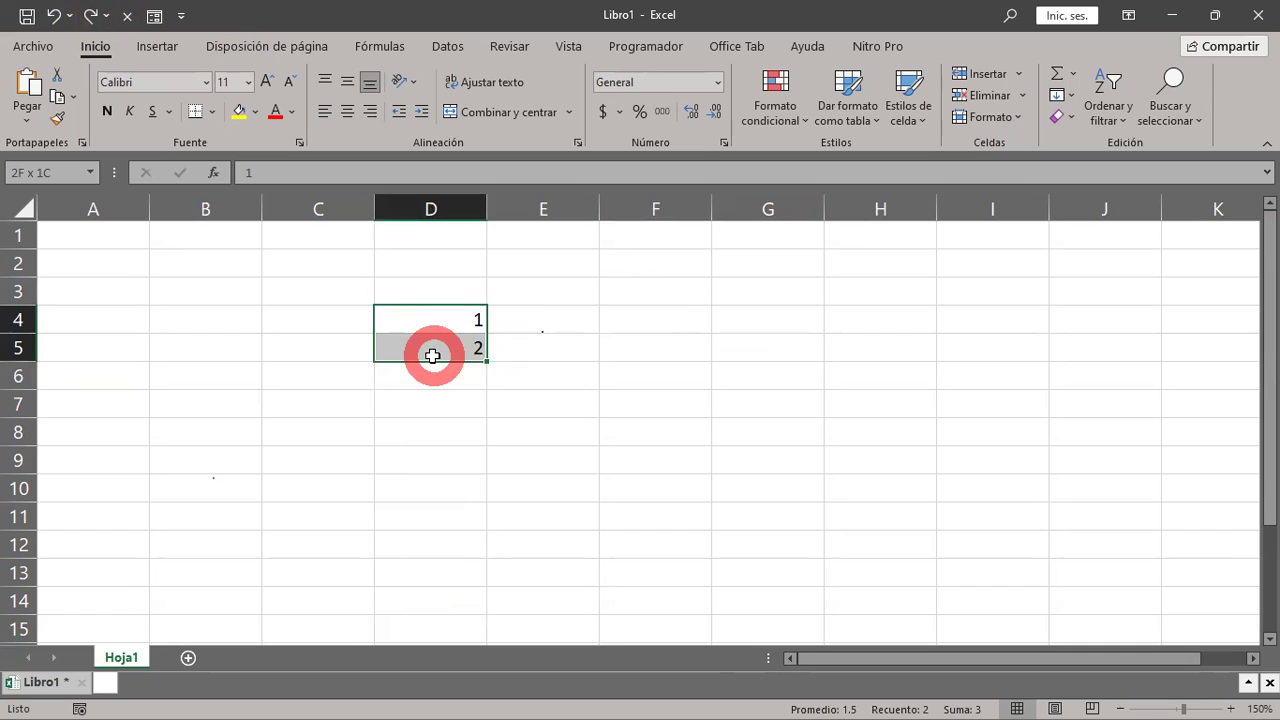
left_click_drag(432, 356, 432, 356)
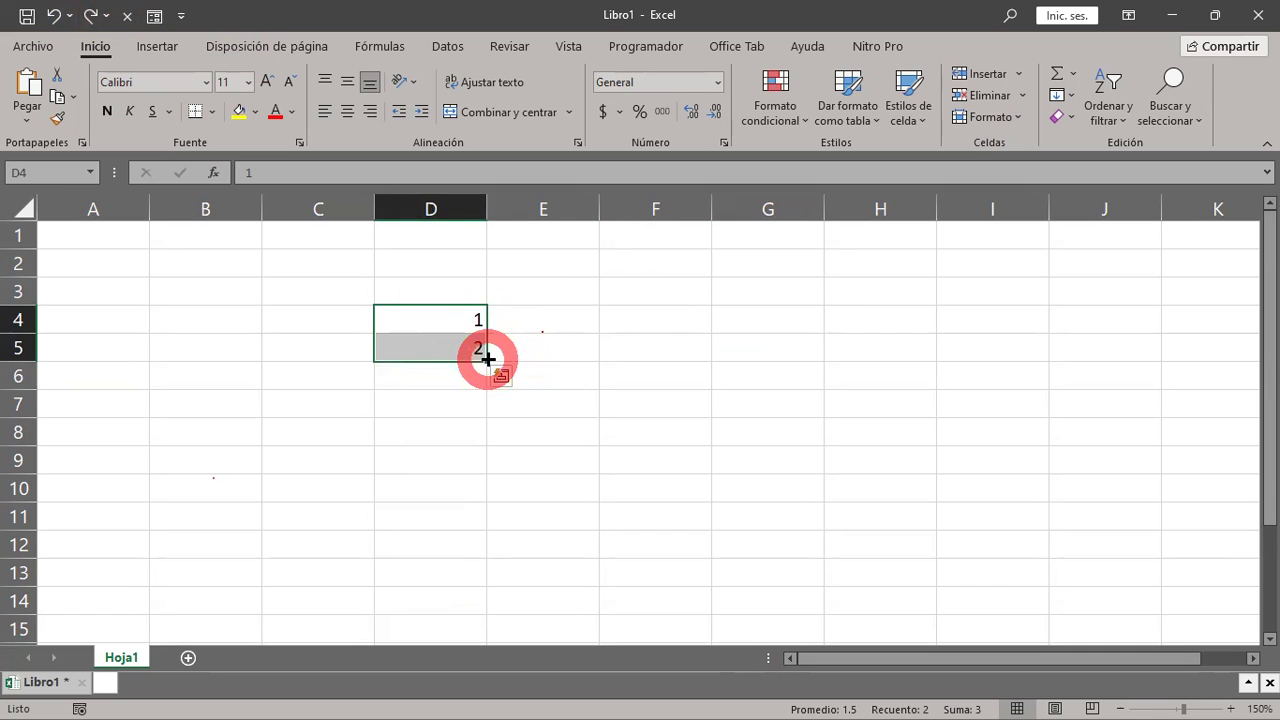
left_click(528, 313)
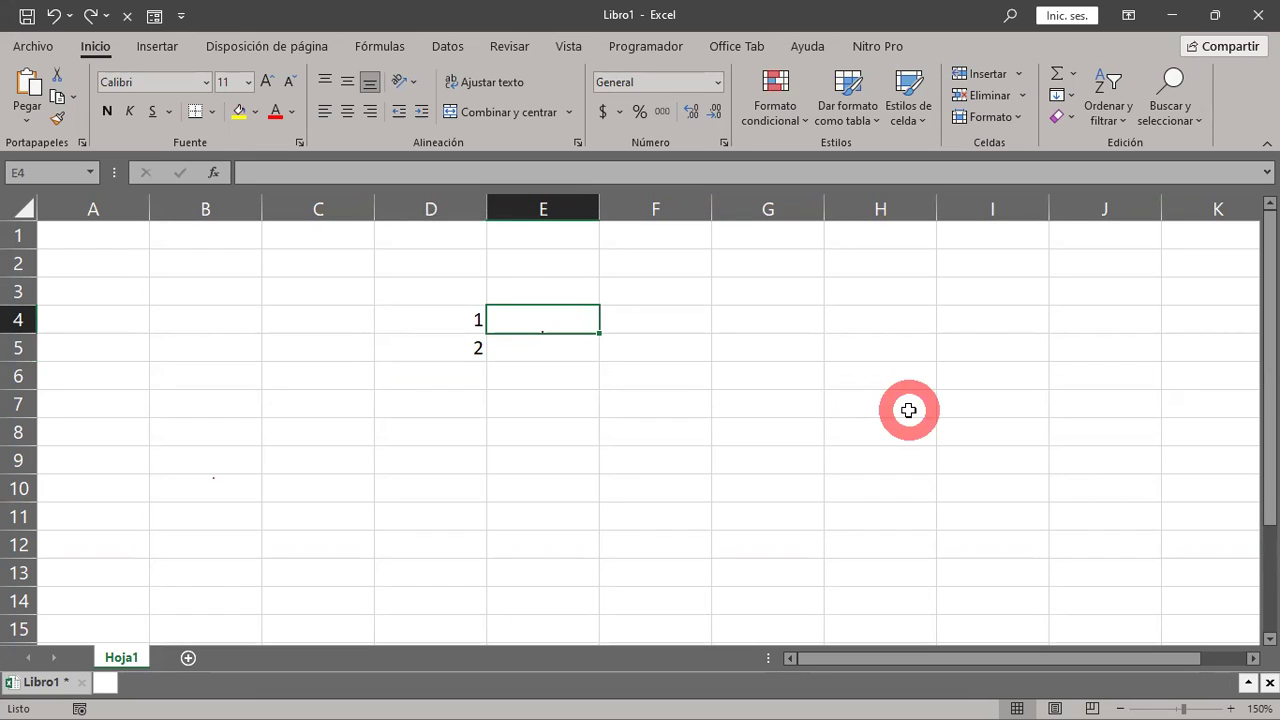
Enter 5 and 10 in E4:E5, fill by fives to 55 in E14, then reselect both starting pairs
type("5")
key("Return")
type("10")
key("Return")
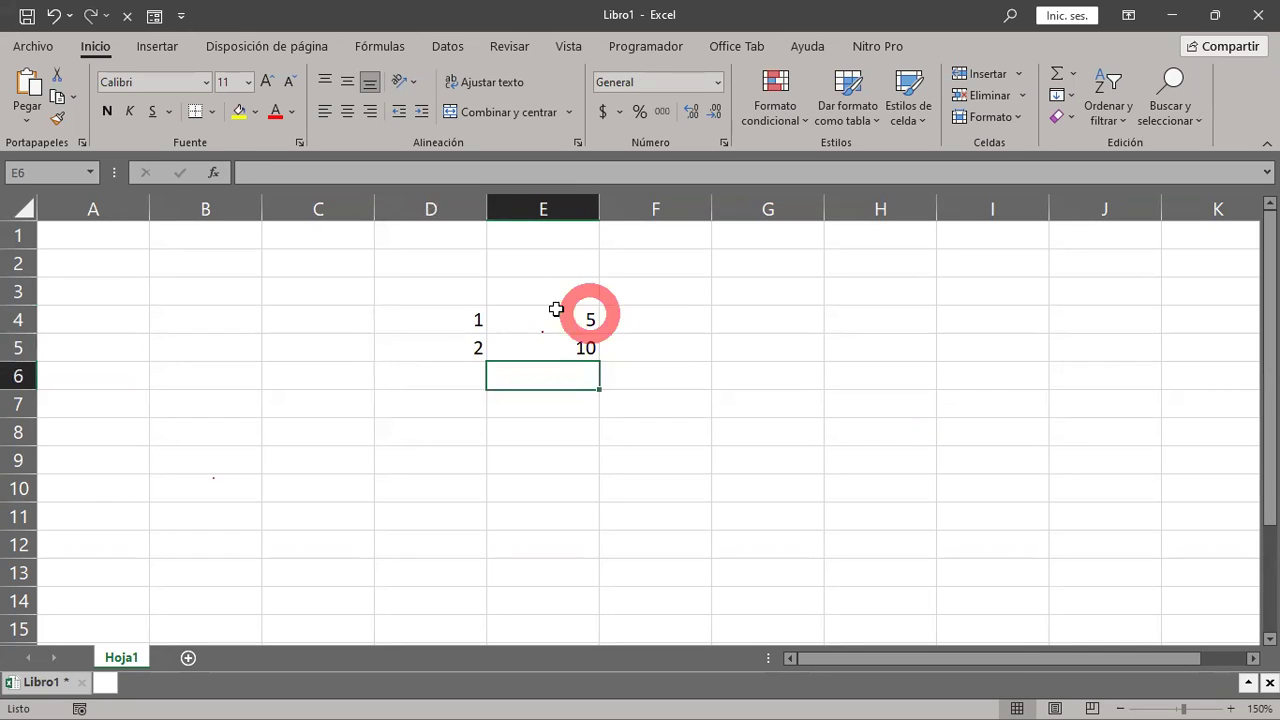
left_click_drag(535, 318, 532, 340)
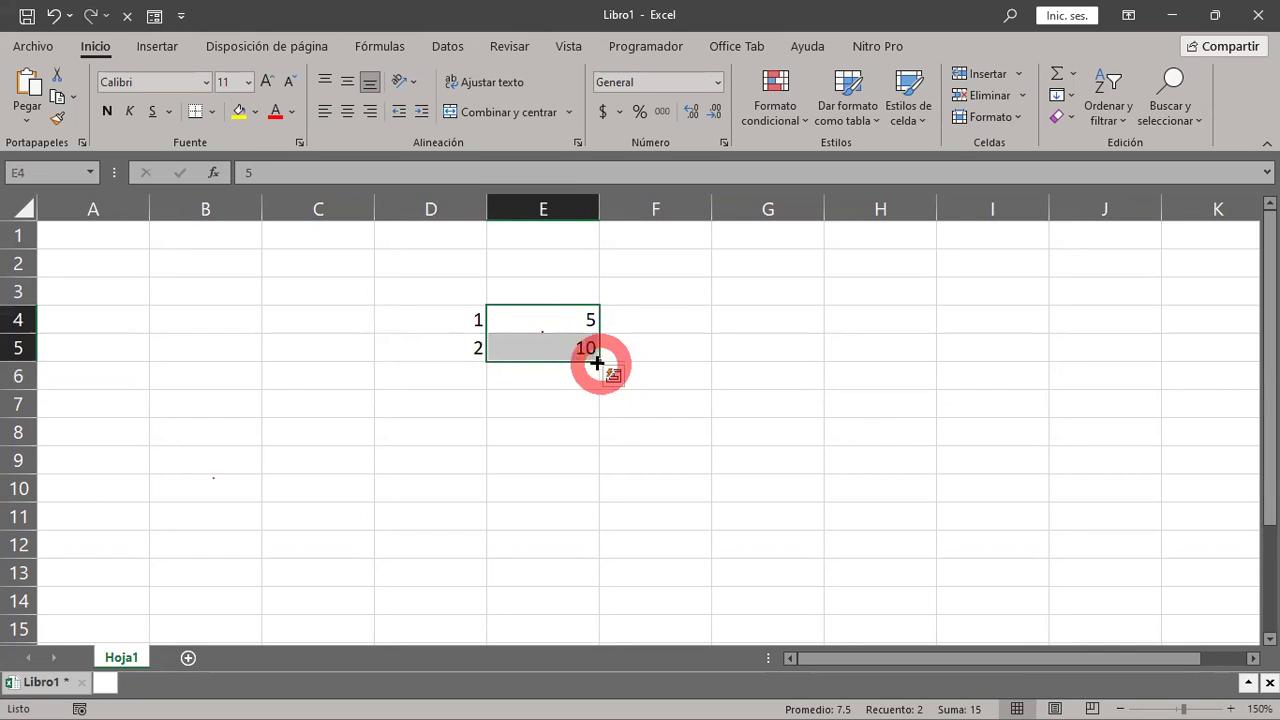
left_click_drag(598, 362, 599, 610)
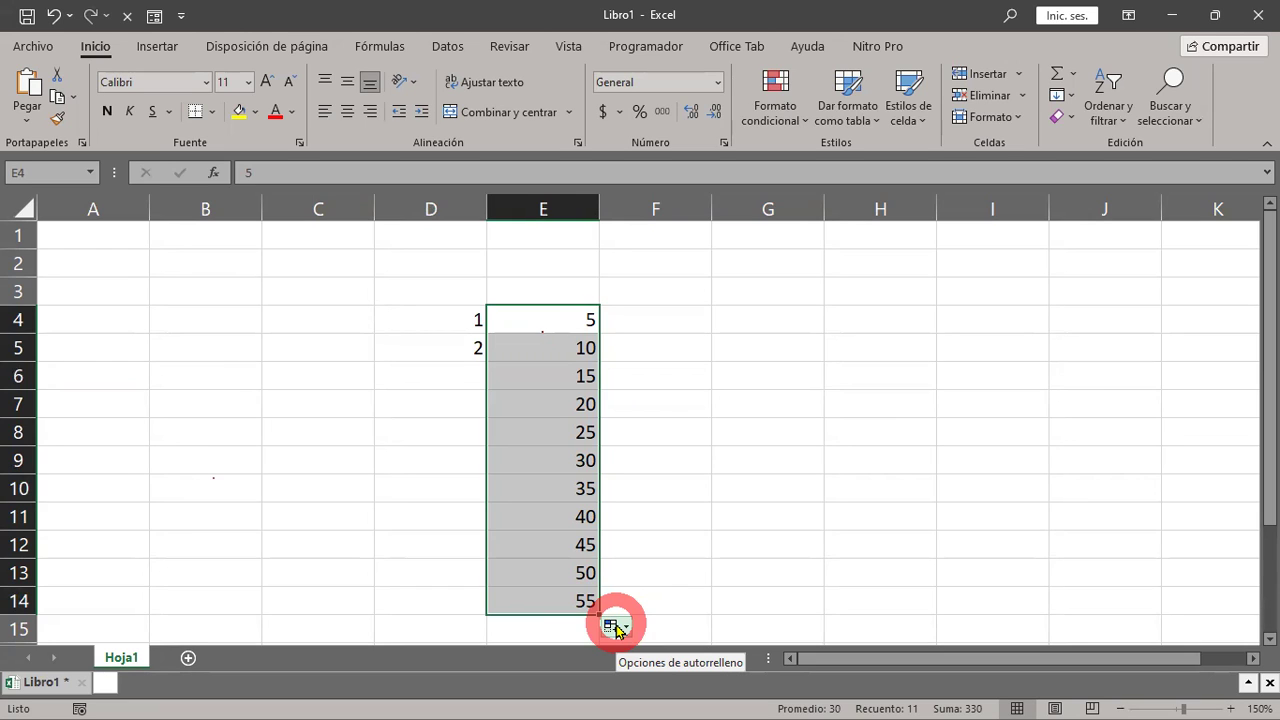
left_click_drag(415, 322, 410, 347)
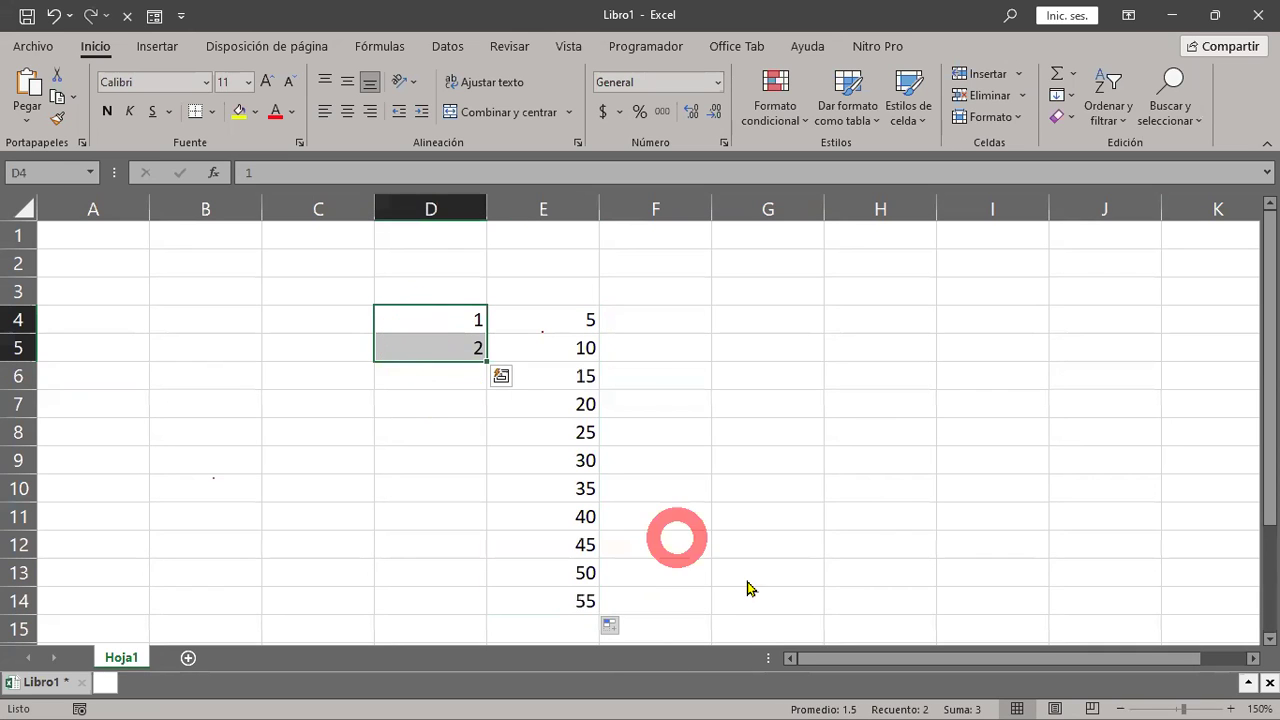
left_click_drag(531, 320, 530, 361)
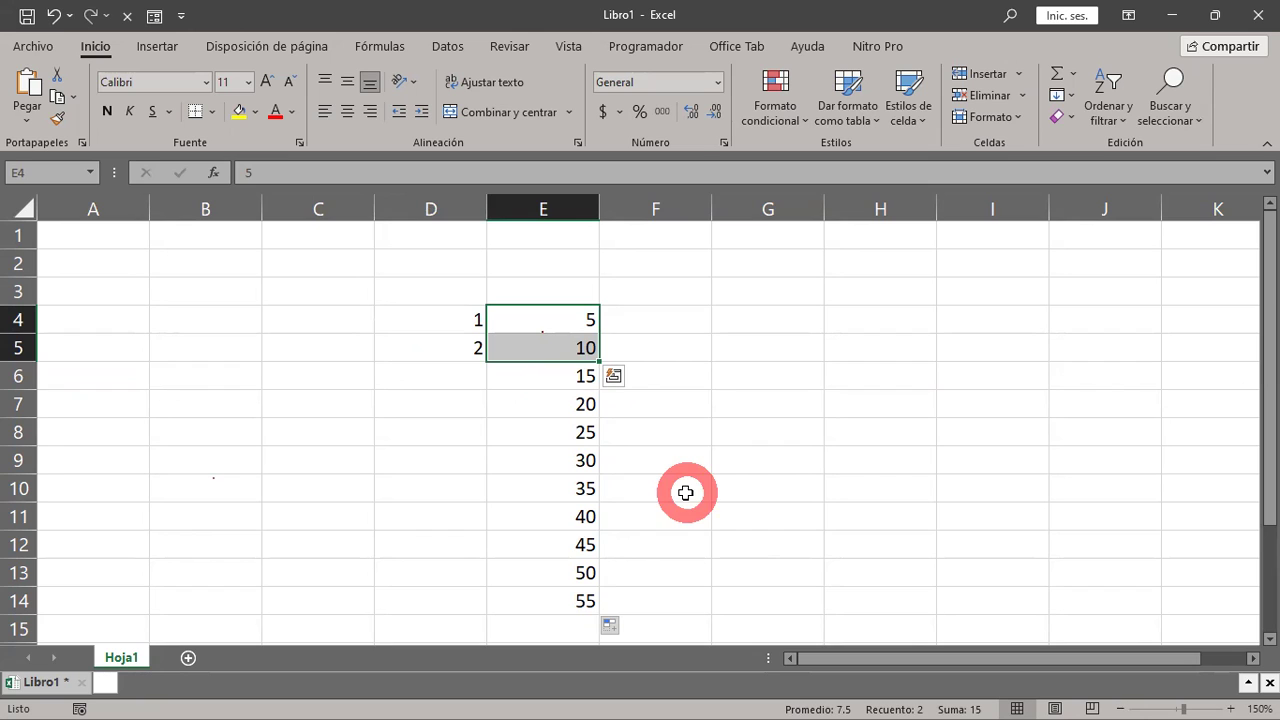
Enter 3 and 6 in F4:F5 and fill the series down to 33 in F14
left_click(689, 320)
type("3")
key("Return")
type("6")
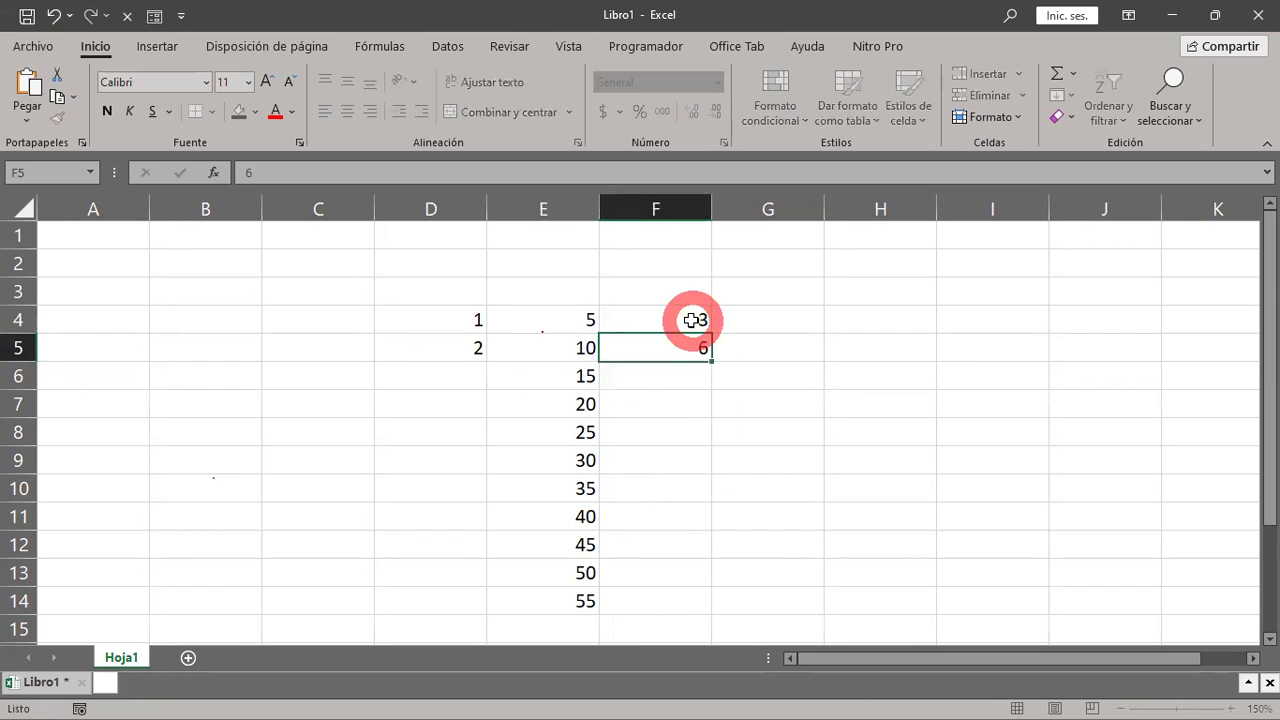
key("Return")
left_click_drag(692, 318, 691, 335)
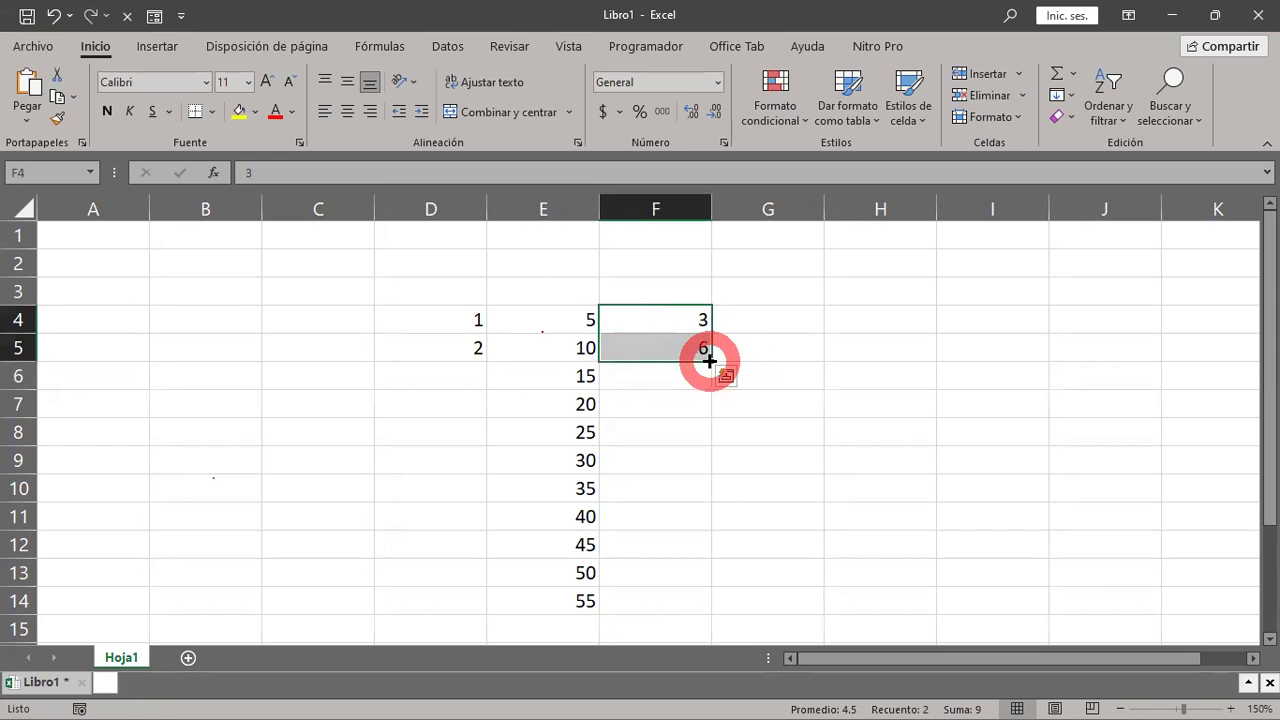
left_click_drag(709, 363, 713, 608)
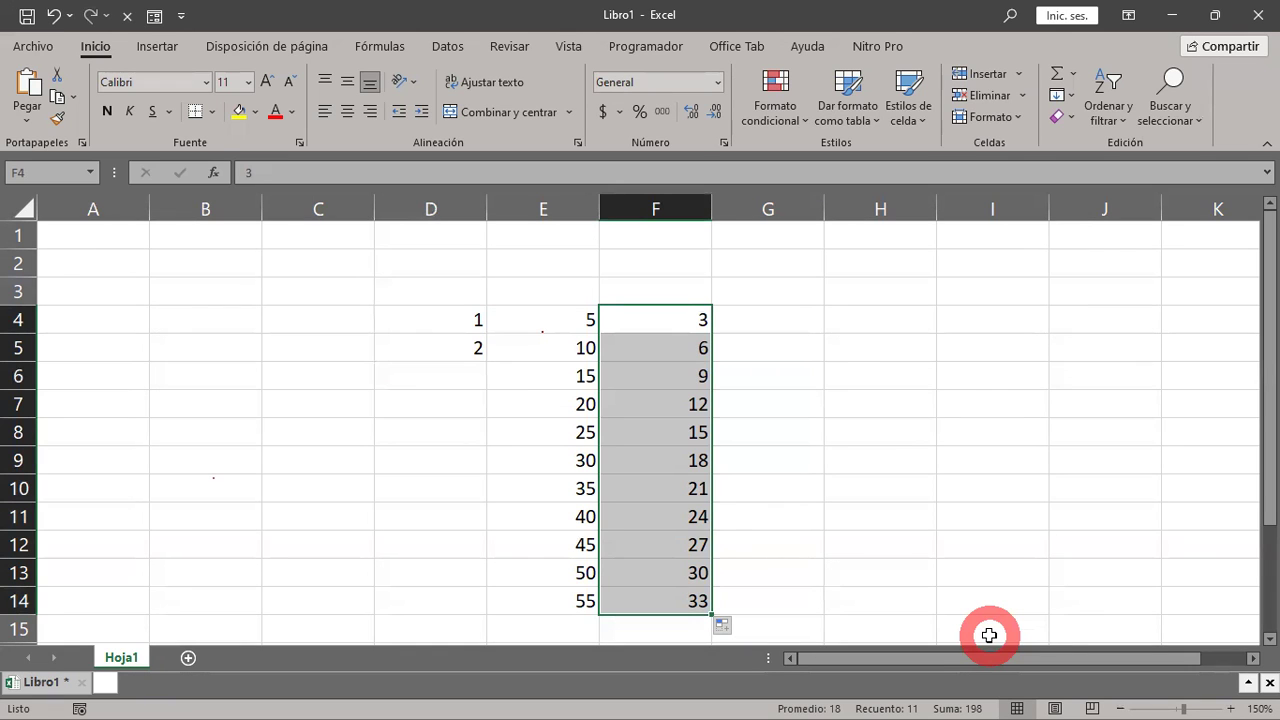
left_click(766, 318)
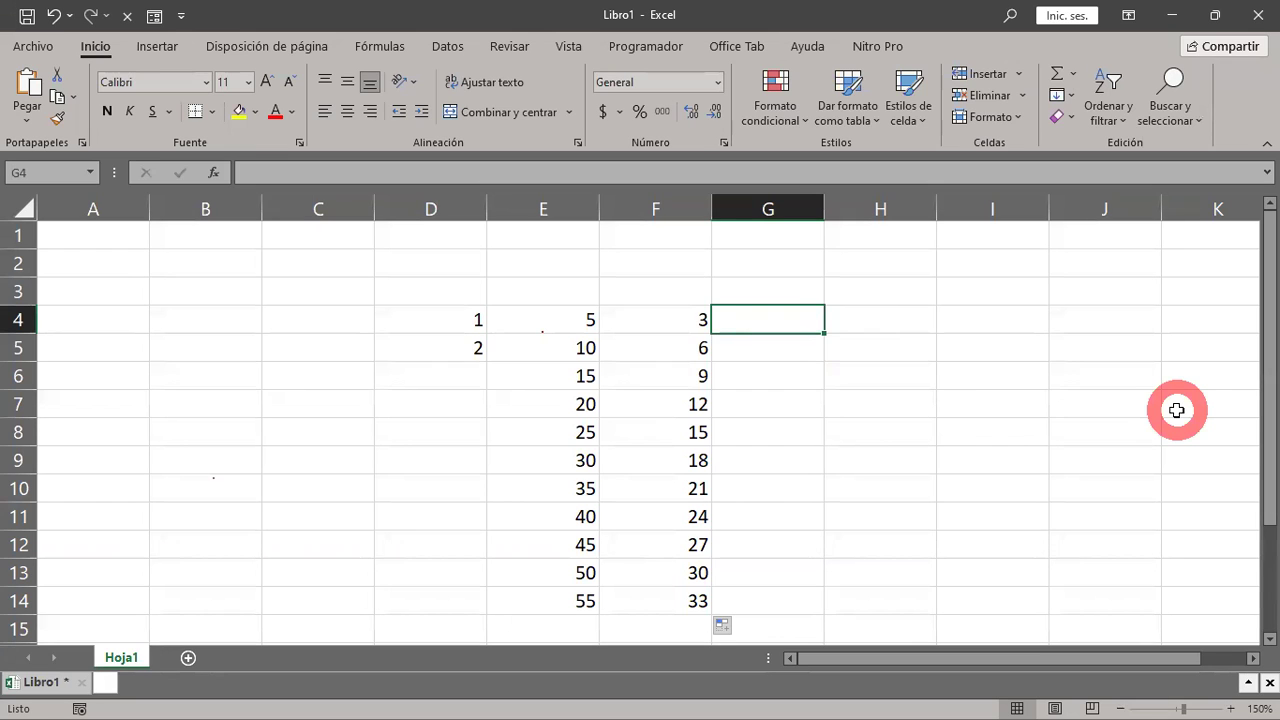
Enter Lunes and Martes in G4:G5 and fill the weekdays down to G14
type("Lunes")
key("Return")
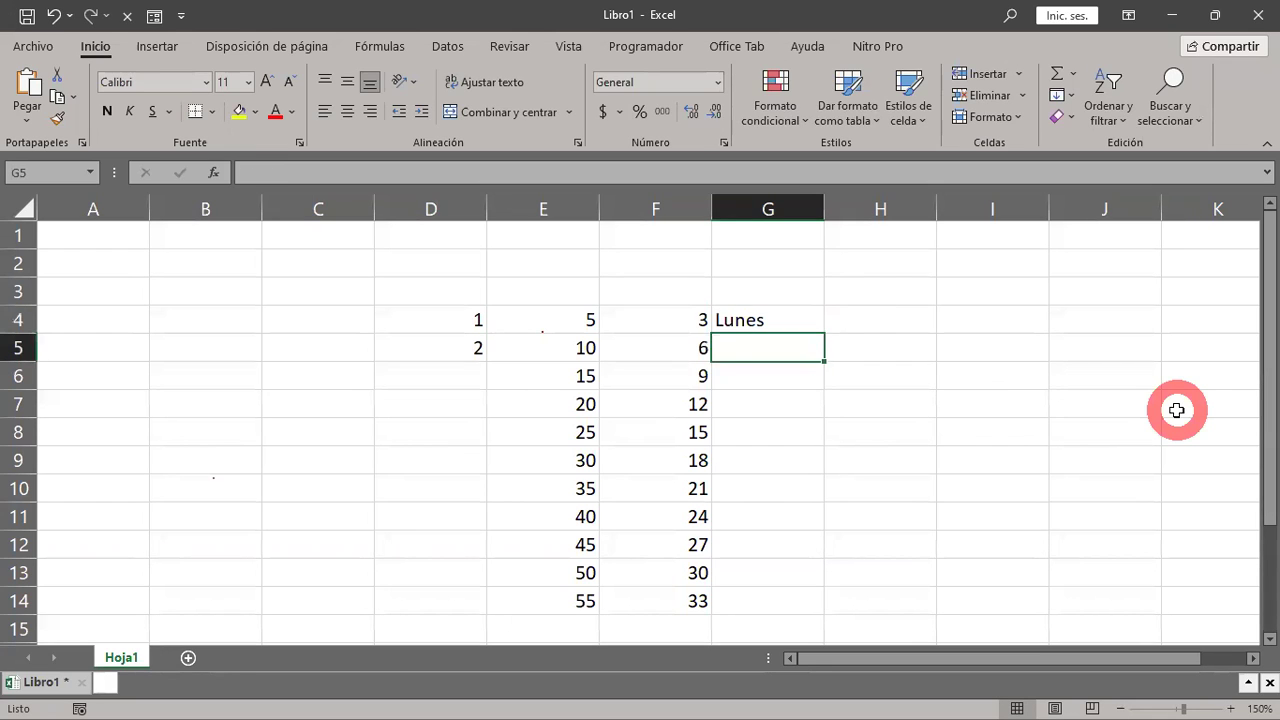
type("Martes")
key("Return")
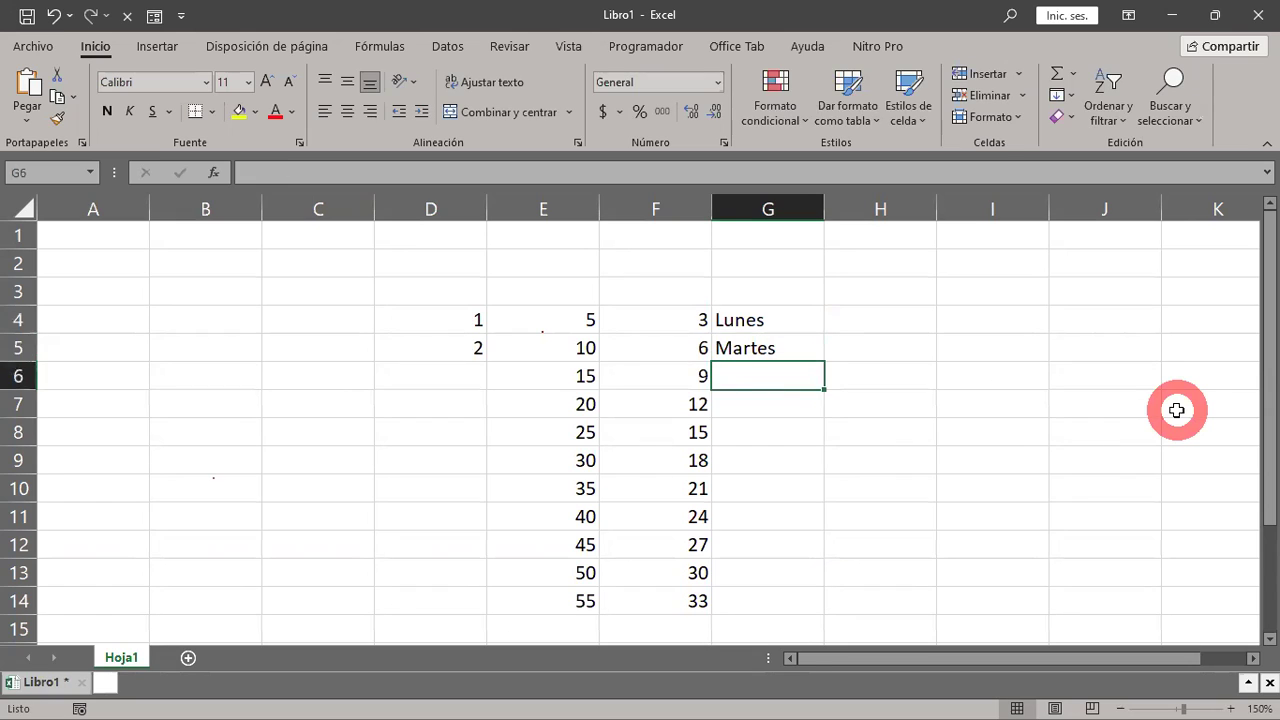
left_click_drag(786, 328, 786, 345)
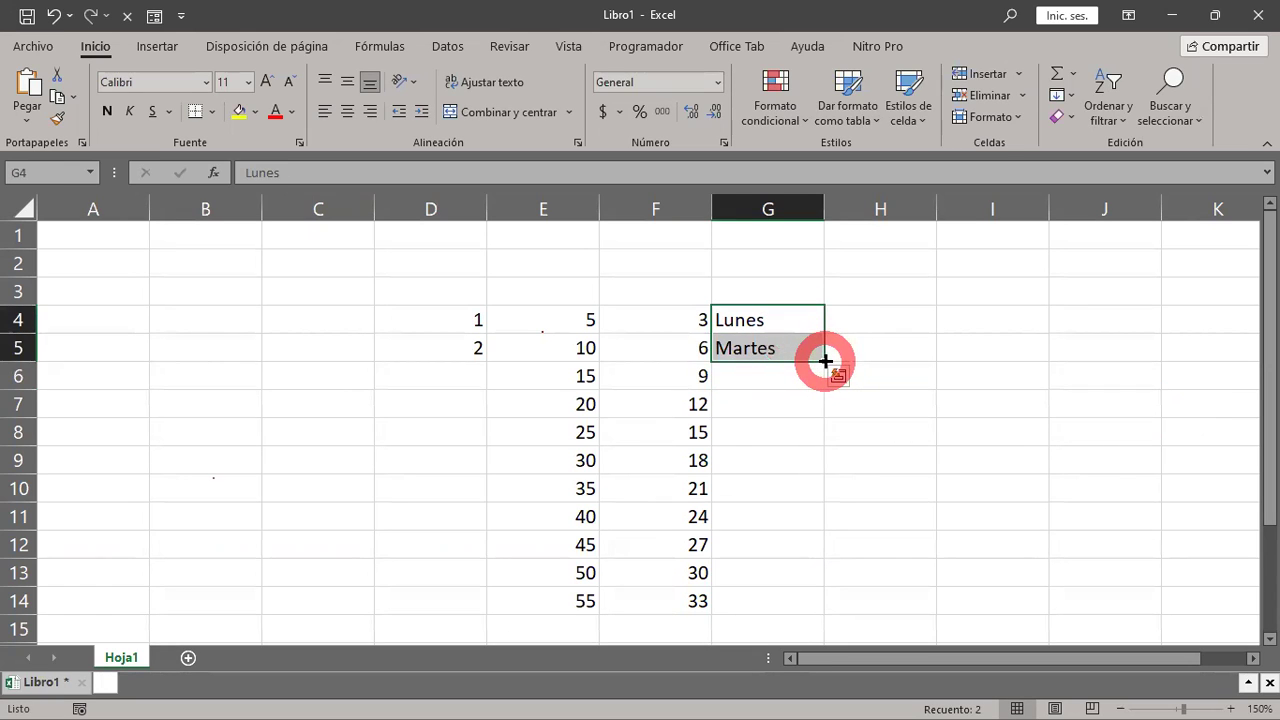
left_click_drag(825, 360, 809, 609)
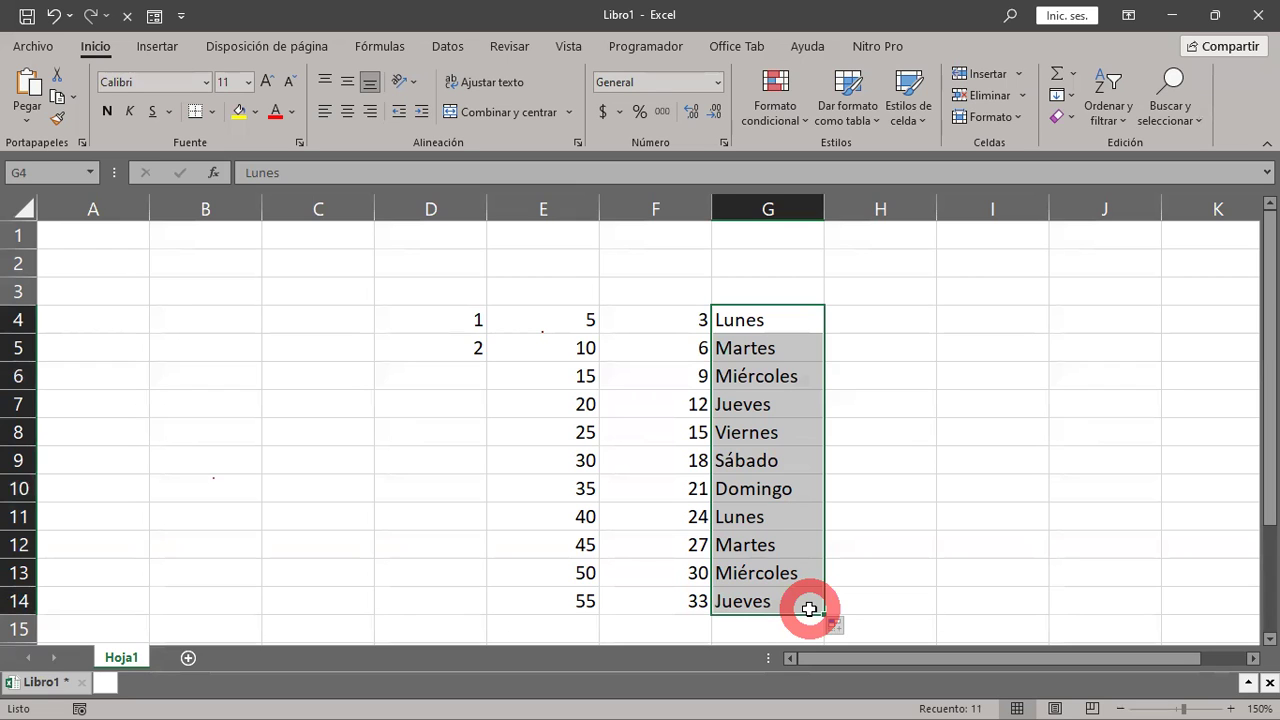
left_click(935, 320)
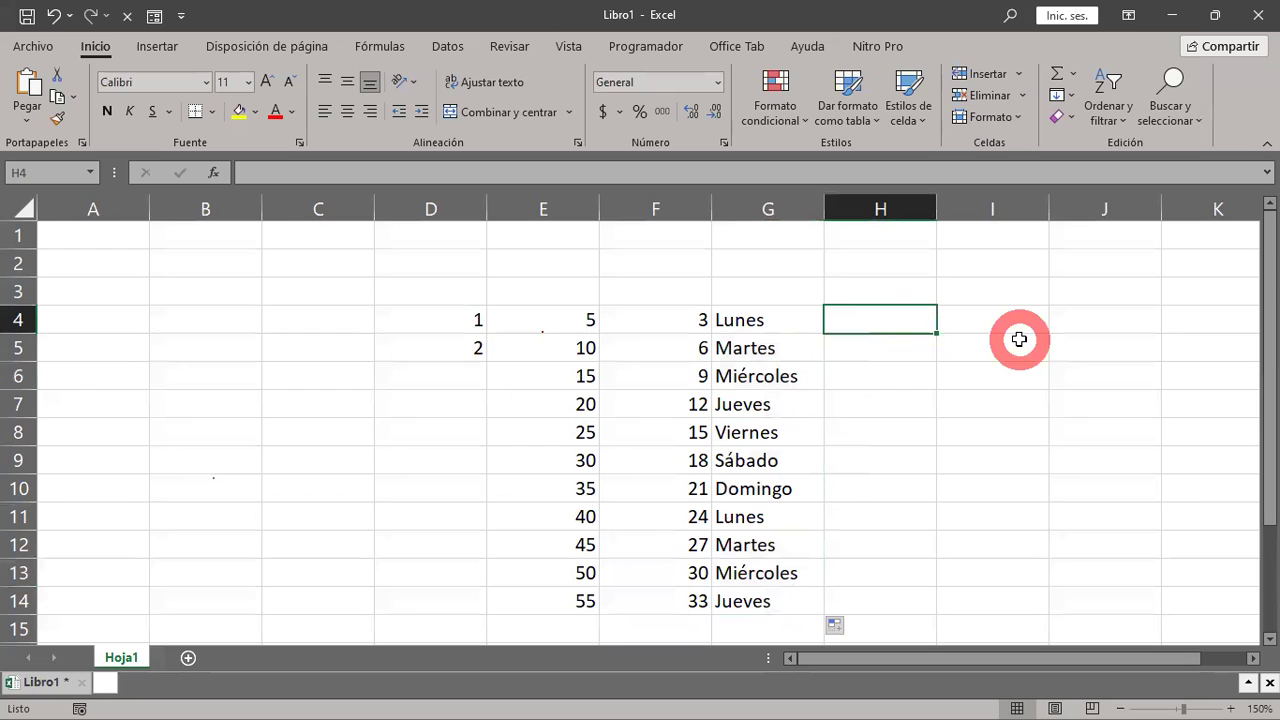
Enter the custom list's first two character names in H4:H5 and fill the list down to H14
type("Pedro")
key("Return")
type("Pablo")
key("Return")
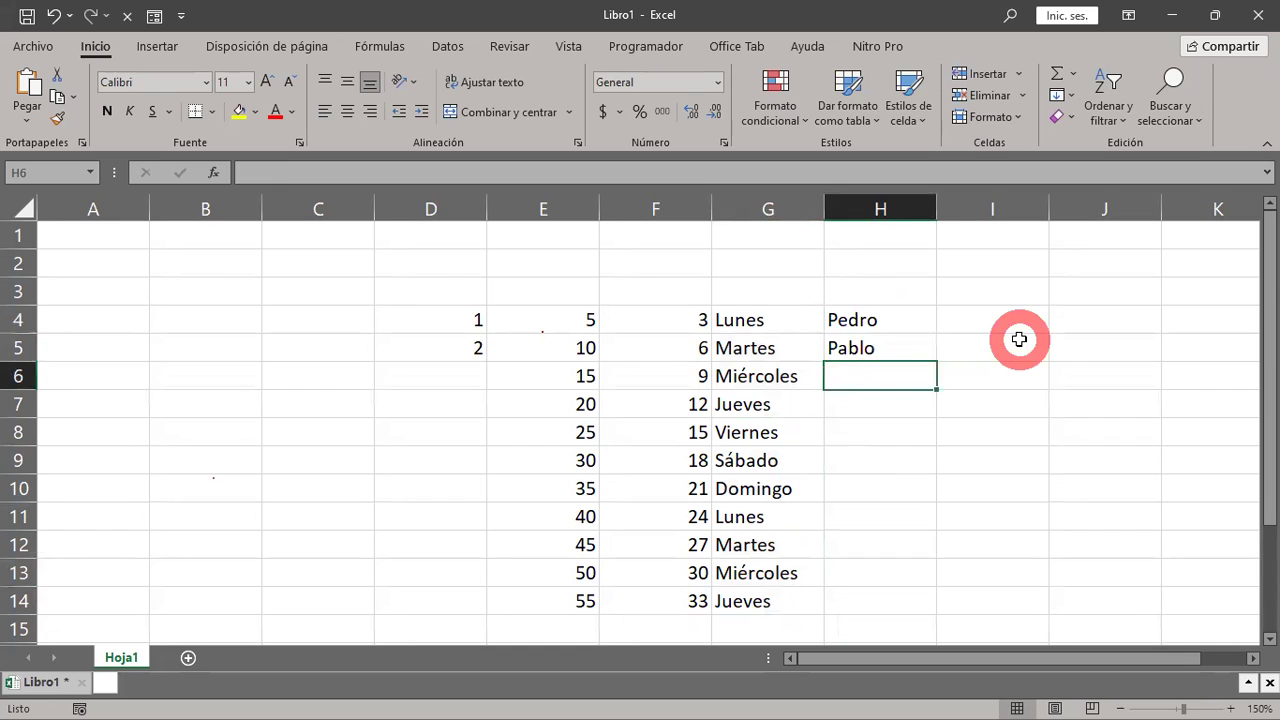
left_click_drag(908, 317, 904, 360)
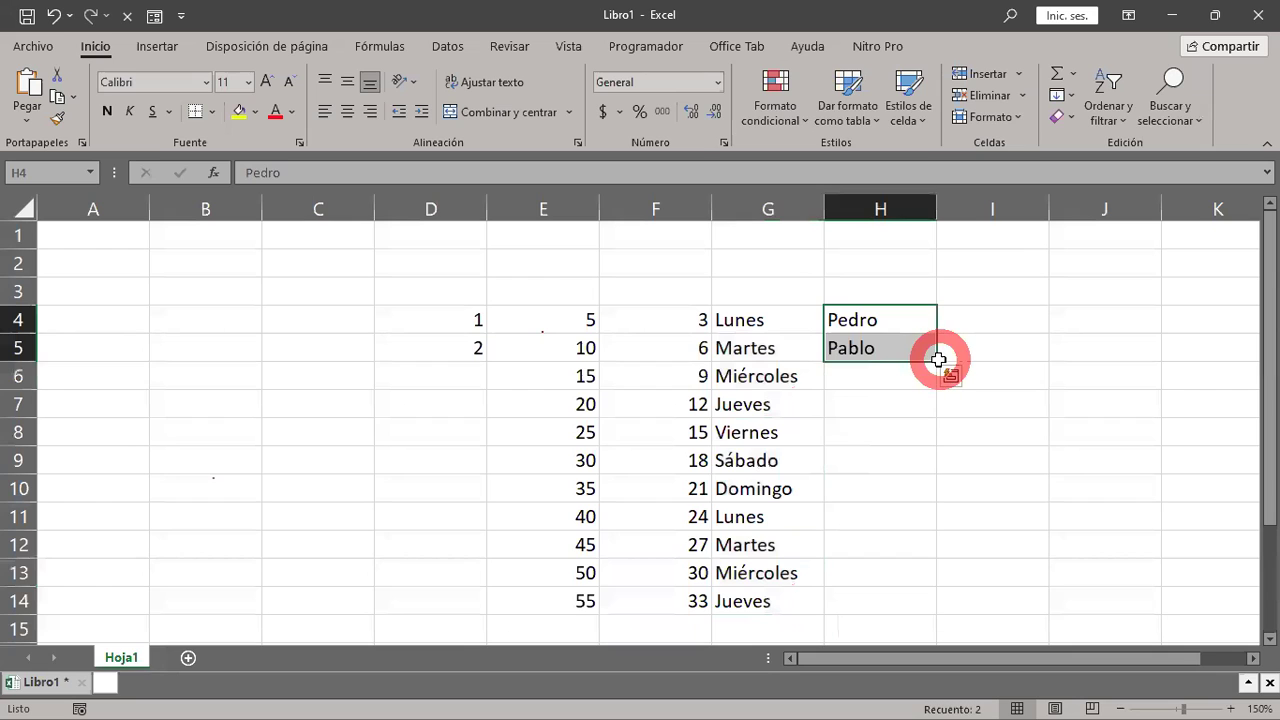
left_click_drag(933, 358, 955, 615)
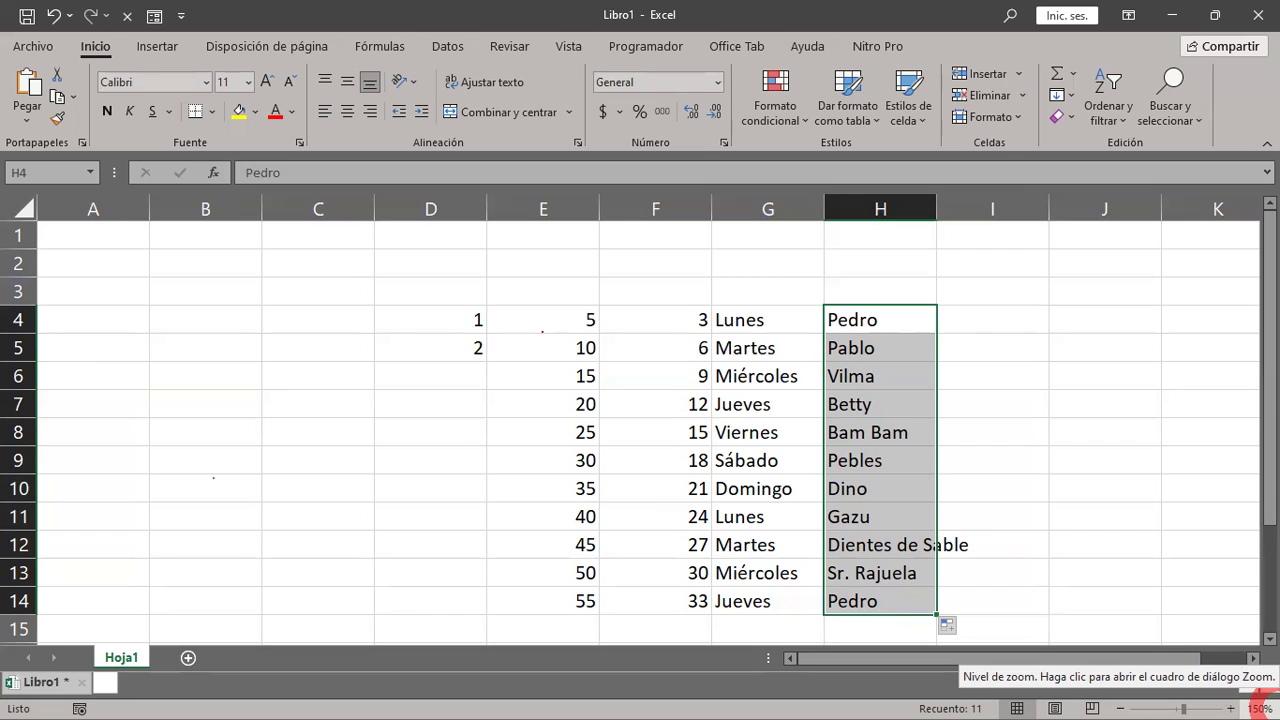
left_click(363, 355)
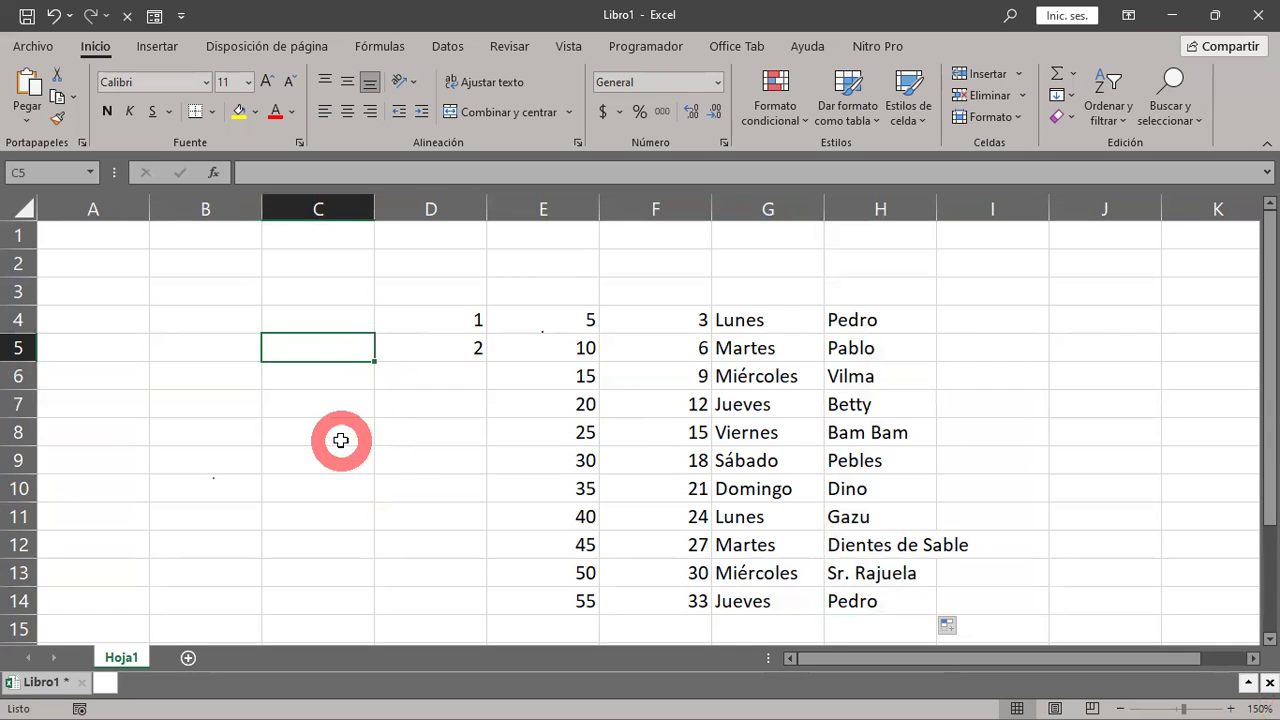
Open Excel Options from the File backstage's Más... menu
left_click(47, 47)
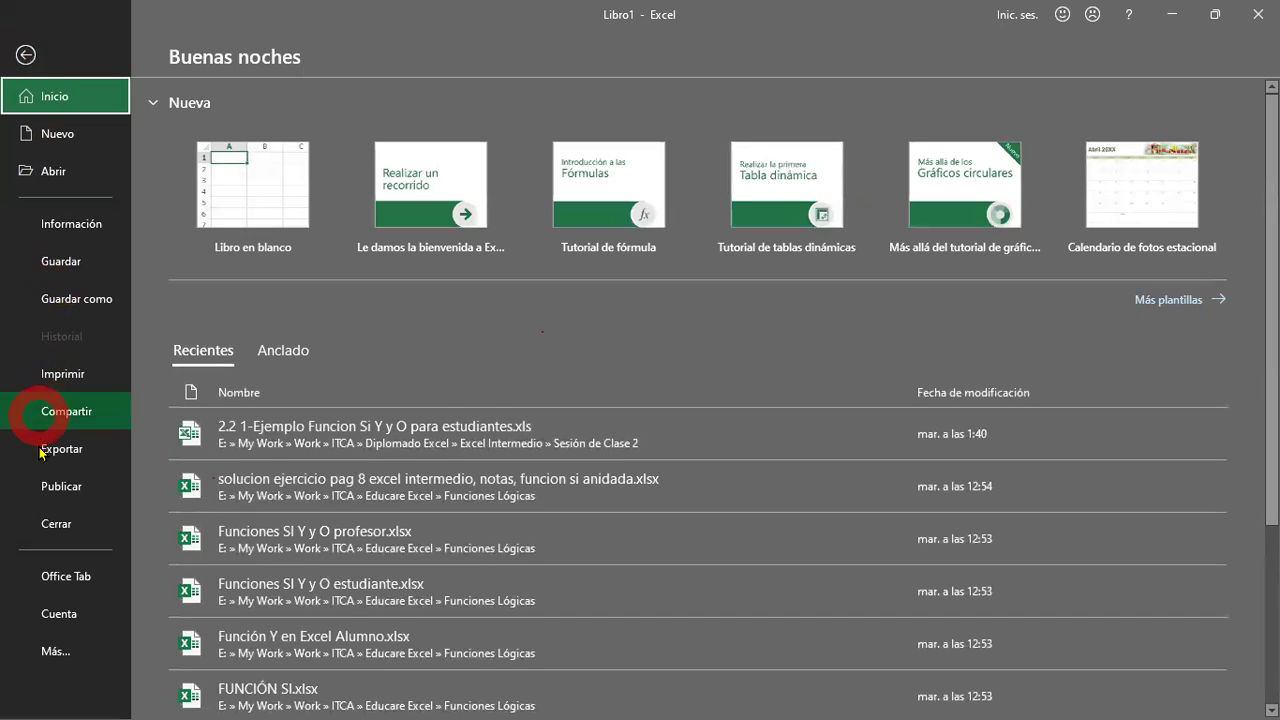
left_click(56, 660)
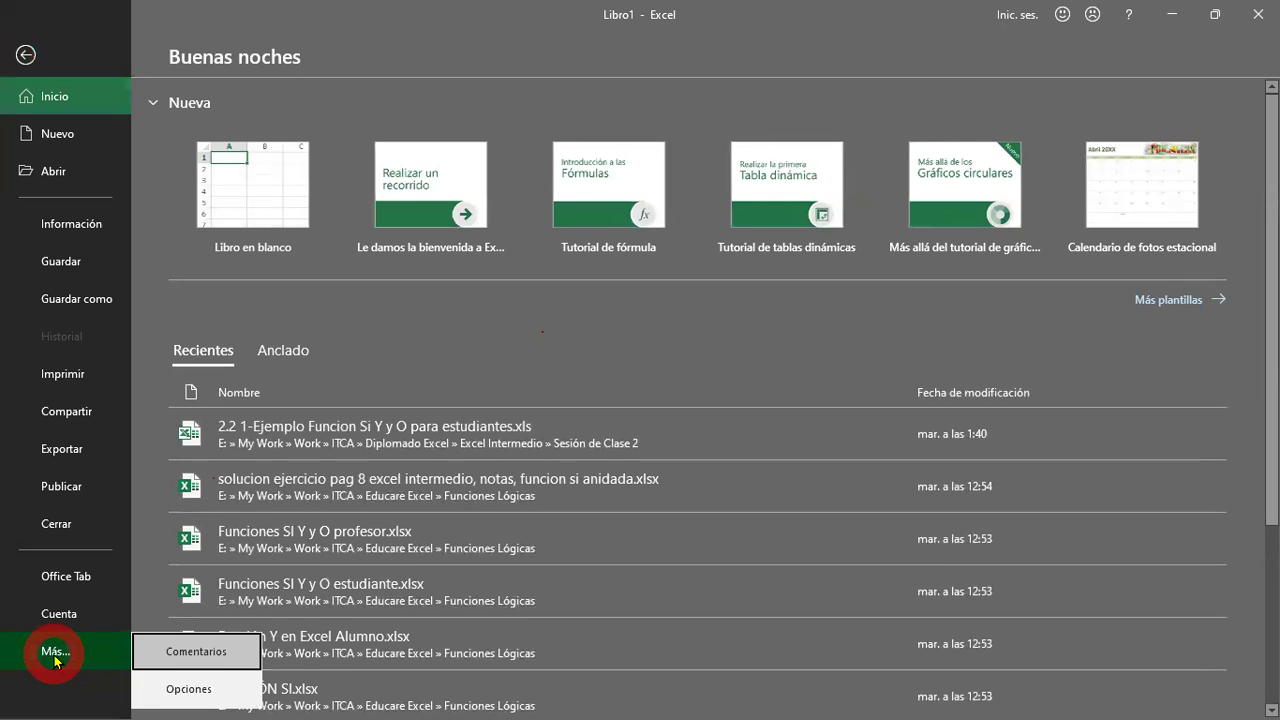
left_click(196, 690)
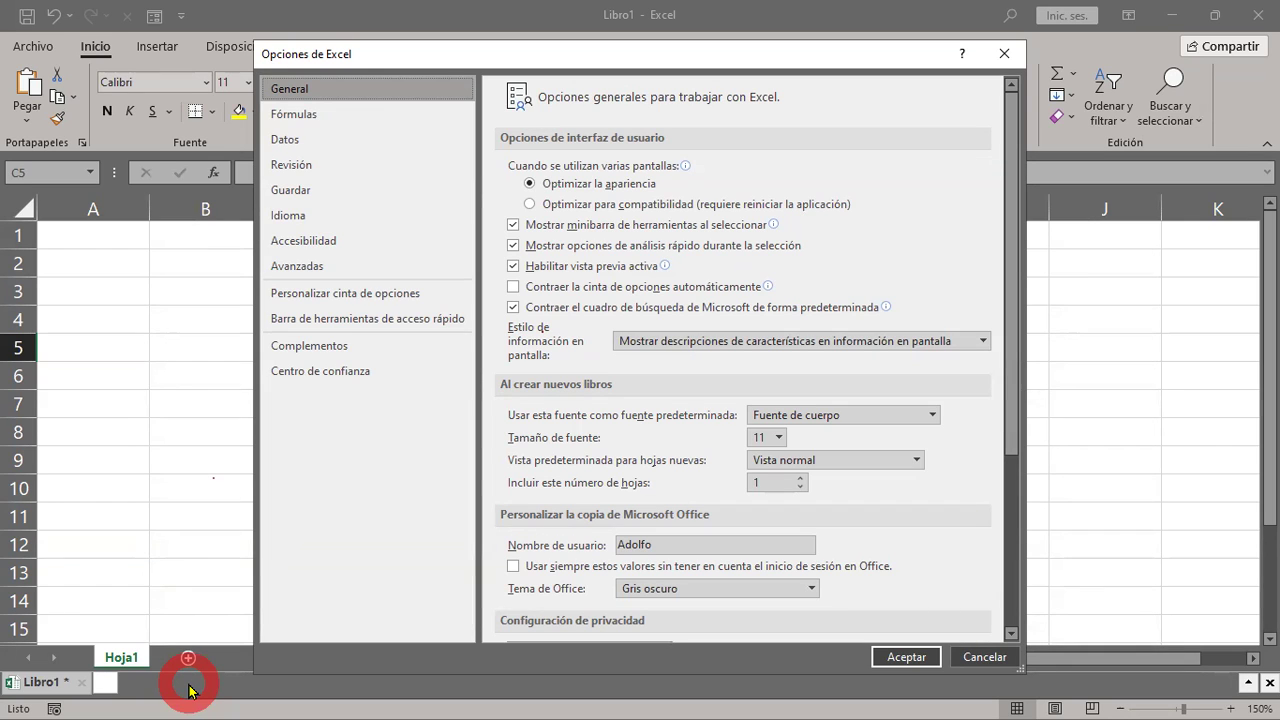
In Avanzadas, scroll to General and open Modificar listas personalizadas
left_click(318, 270)
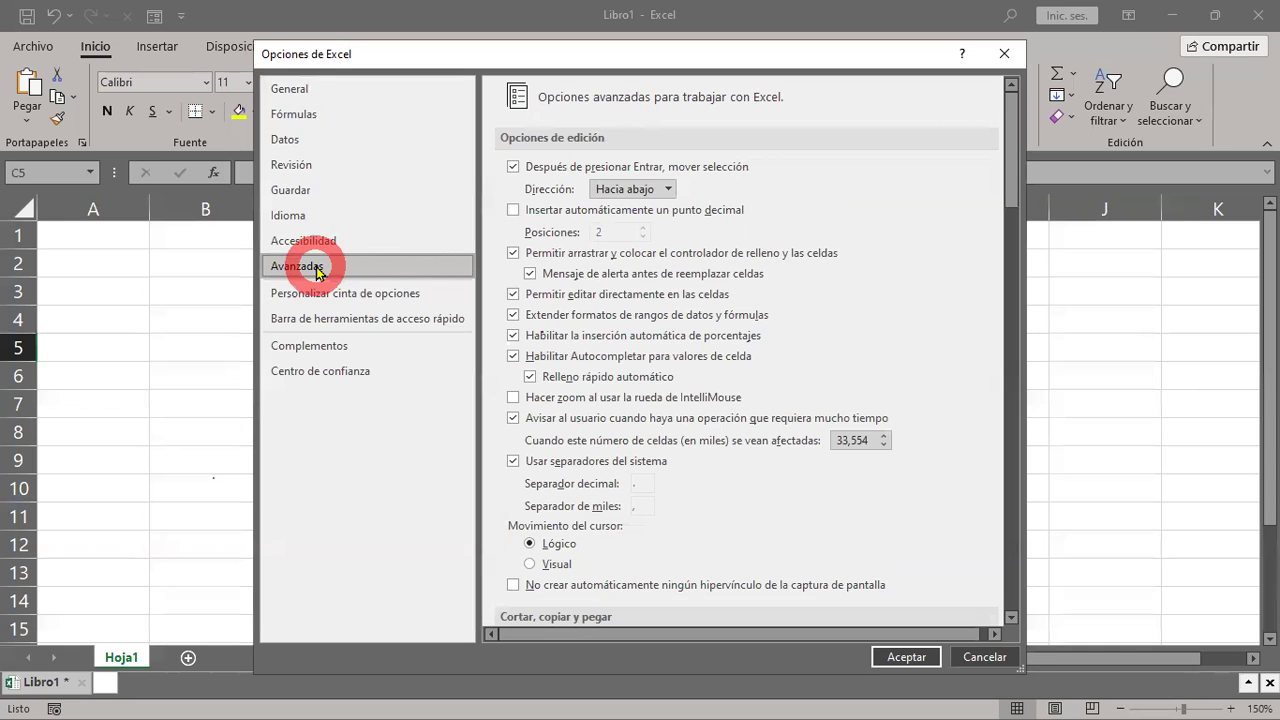
left_click(1007, 119)
mouse_move(1010, 122)
left_mouse_down()
mouse_move(1010, 324)
mouse_move(980, 437)
mouse_move(982, 514)
mouse_move(1160, 550)
left_mouse_up()
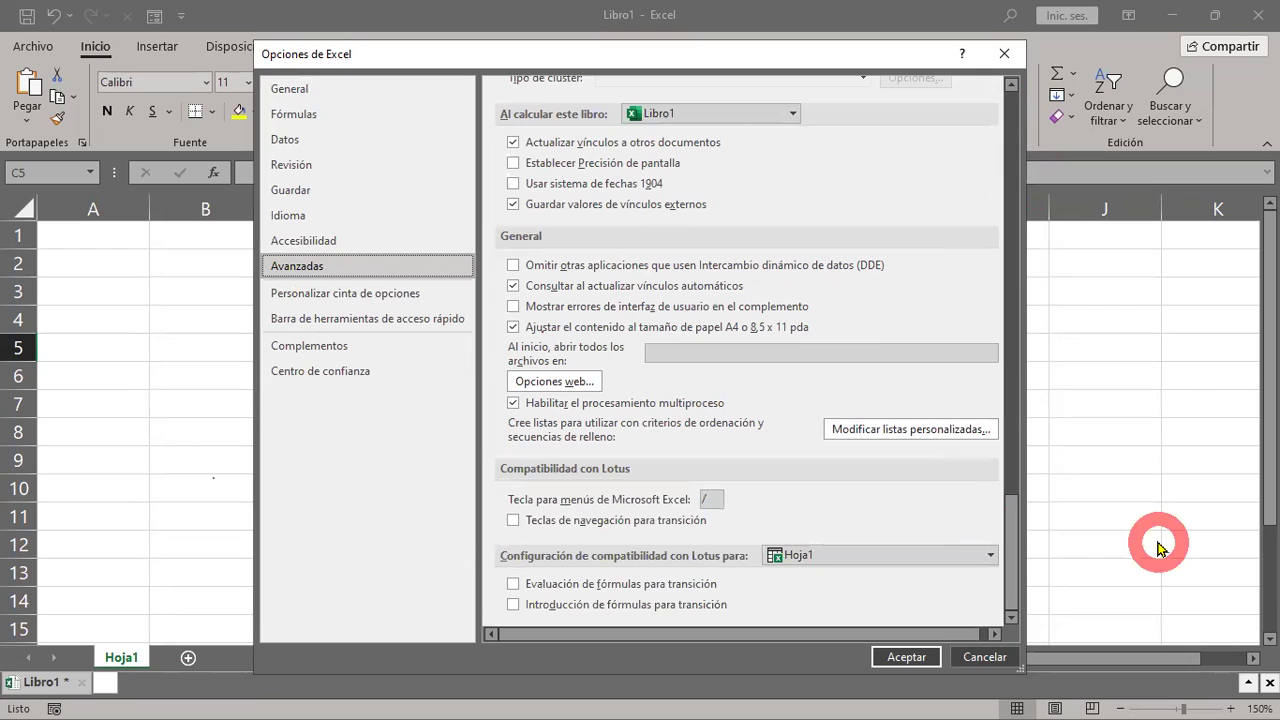
left_click(852, 430)
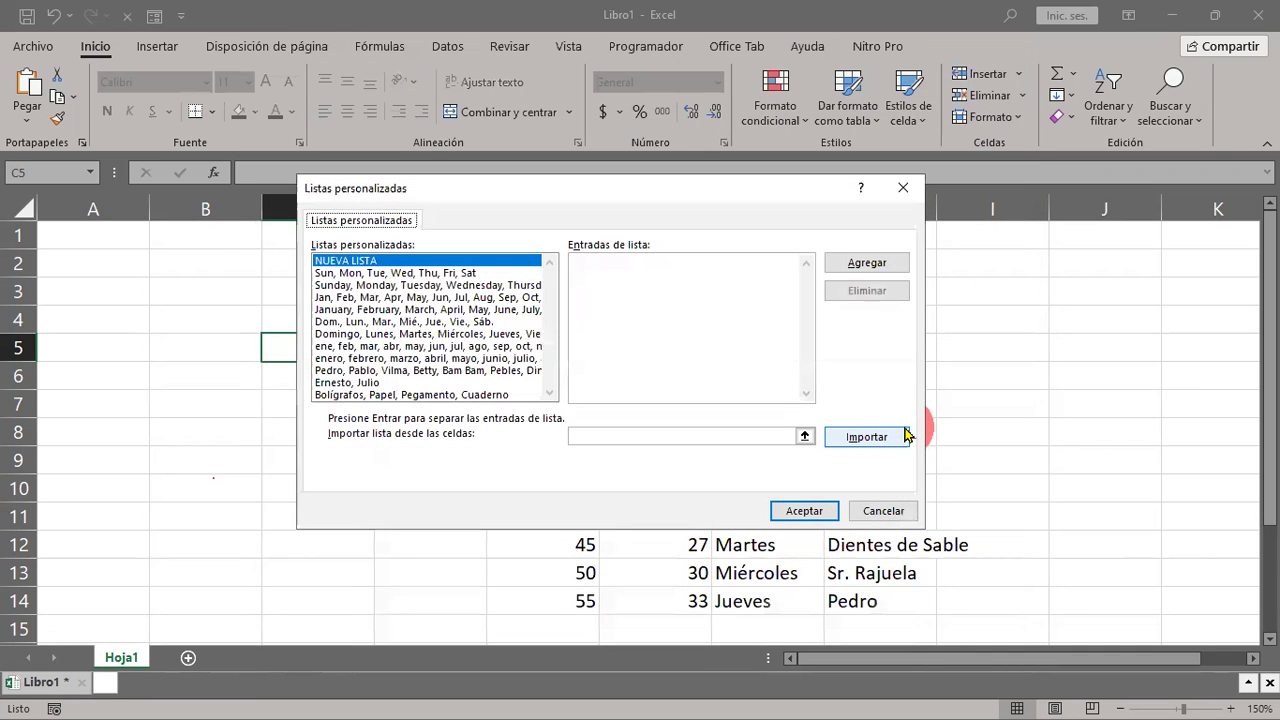
left_click(905, 435)
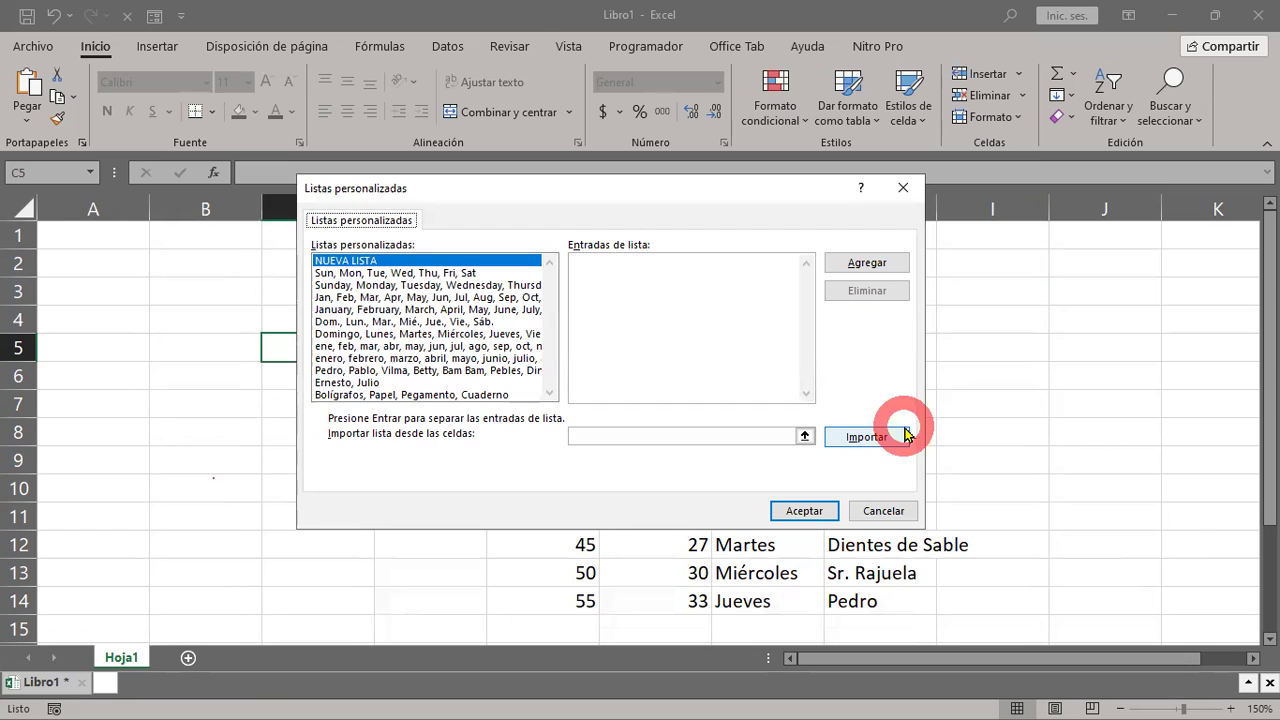
Browse the weekday, month and Pedro, Pablo lists, then select NUEVA LISTA
left_click(373, 288)
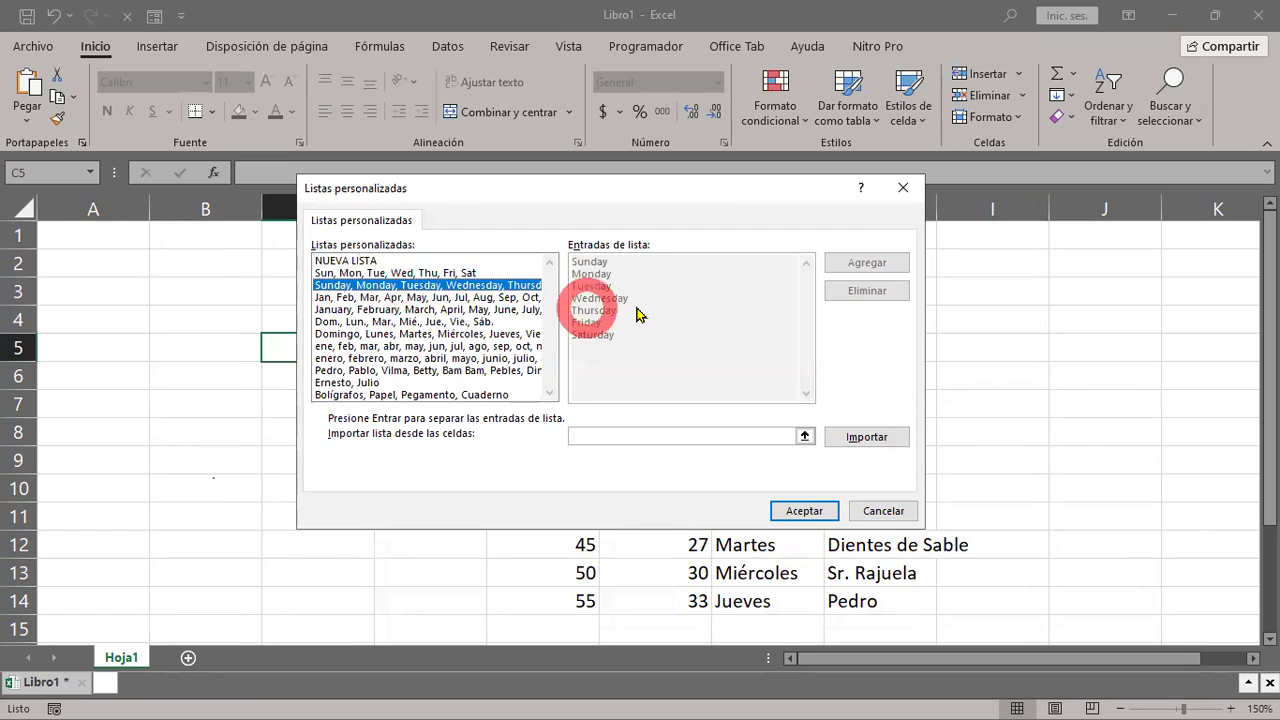
left_click(380, 298)
left_click(381, 310)
left_click(380, 322)
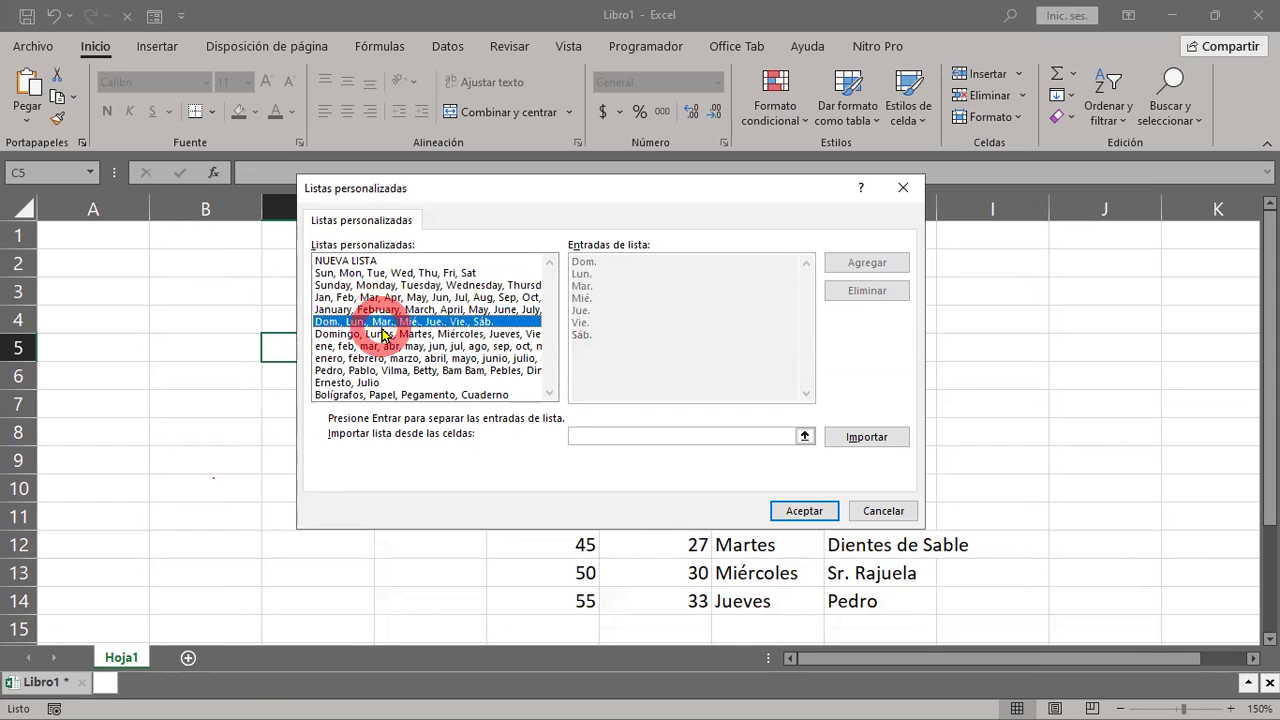
left_click(377, 334)
left_click(376, 346)
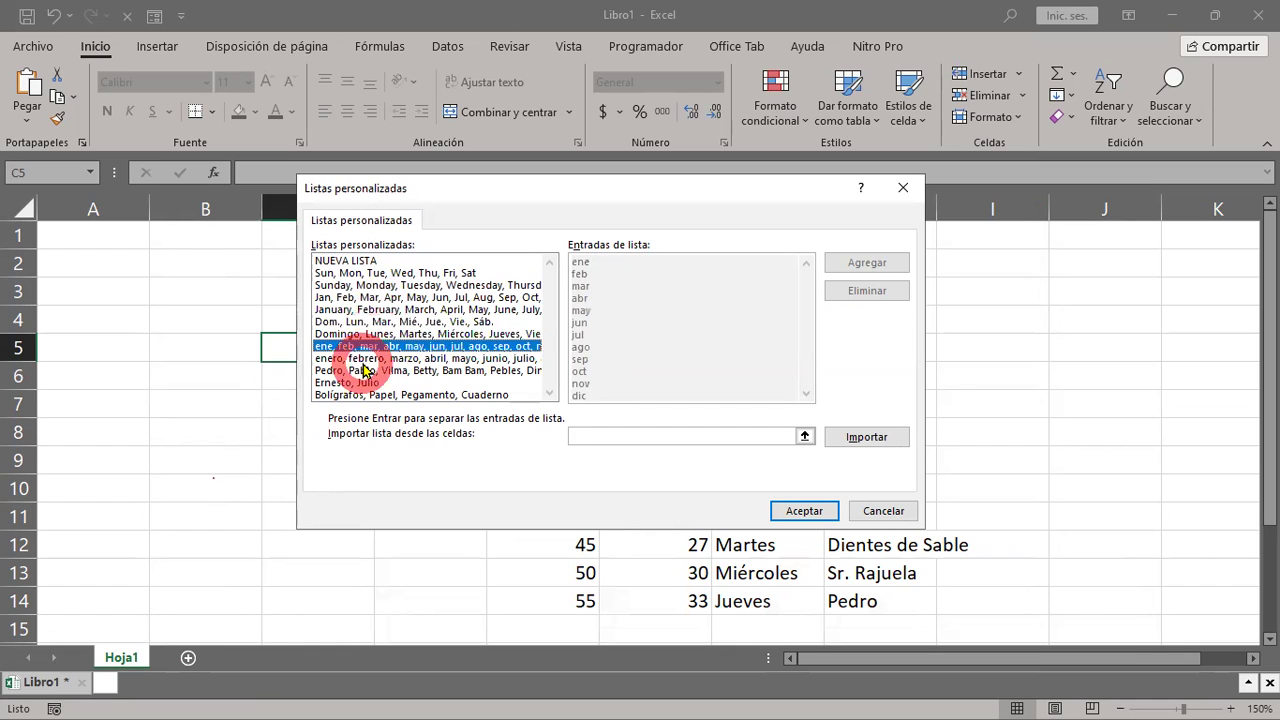
left_click(364, 358)
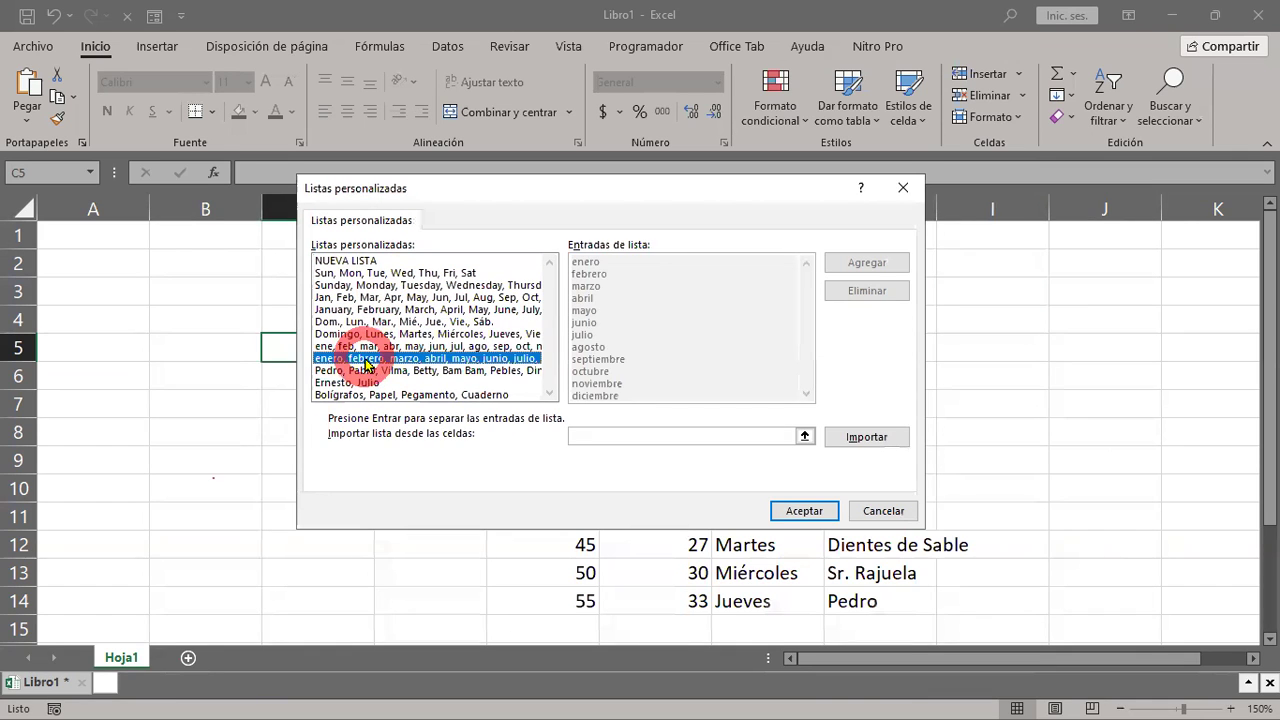
left_click(378, 370)
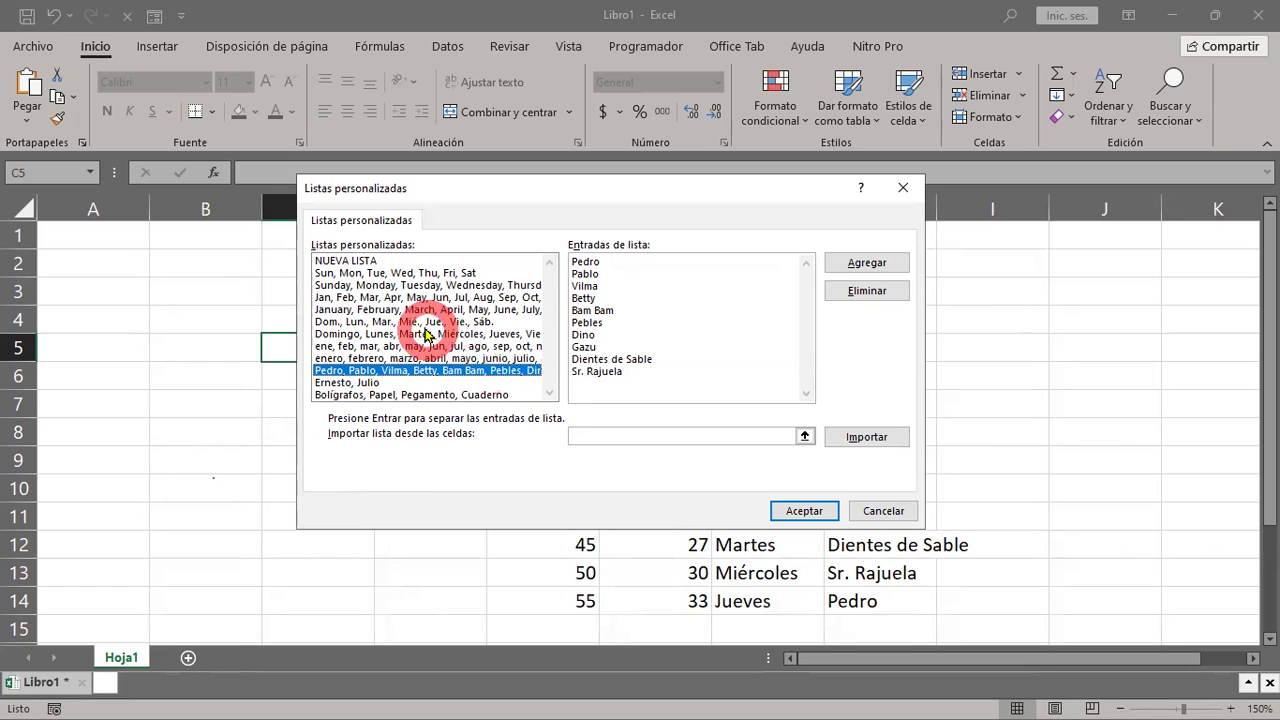
left_click(373, 265)
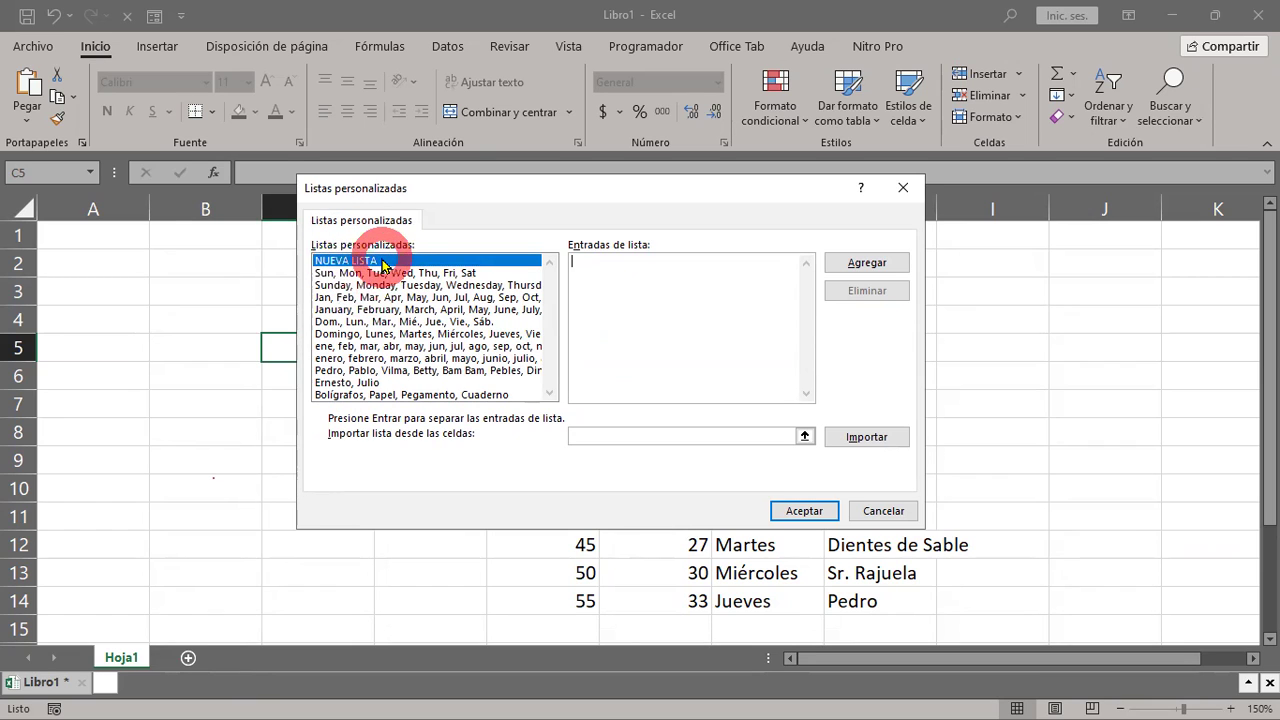
Enter Frijoles, Arroz, Leche, Queso, Carne, Pollo as the new list's entries, one per line
left_click(575, 264)
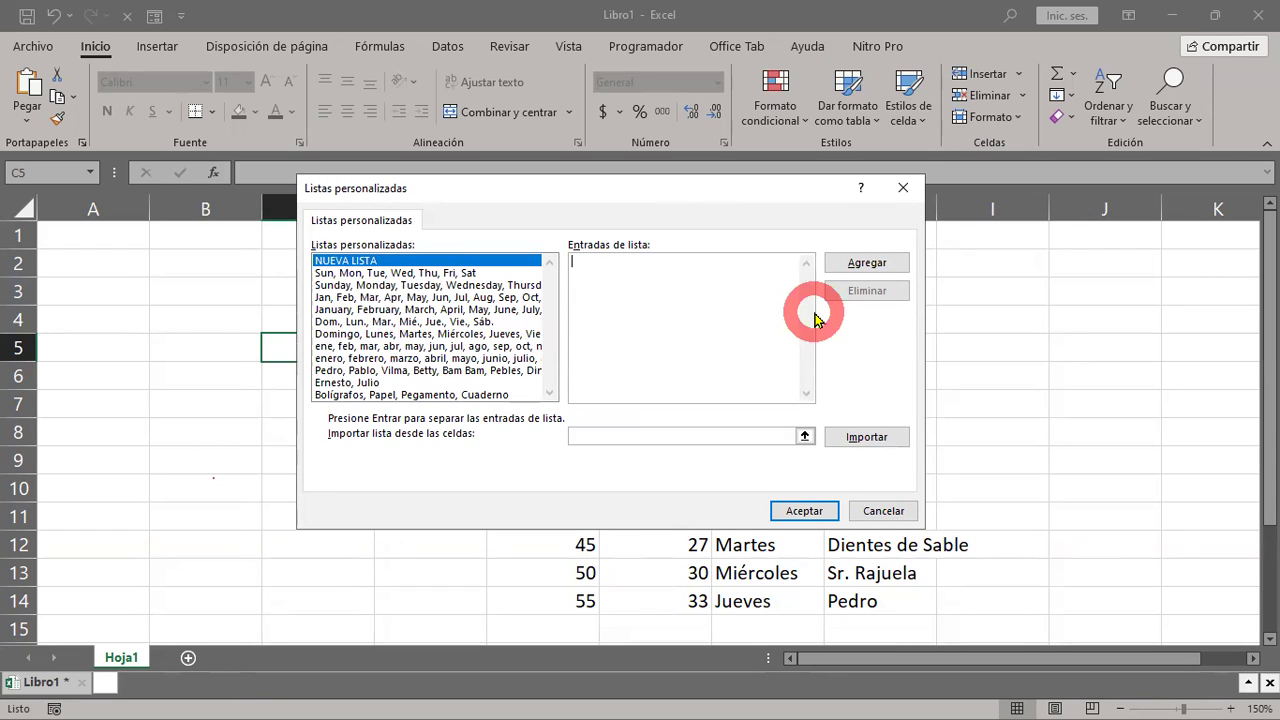
type("Fri")
type("joles")
key("Return")
type("Arro")
type("z")
key("Return")
type("Leche")
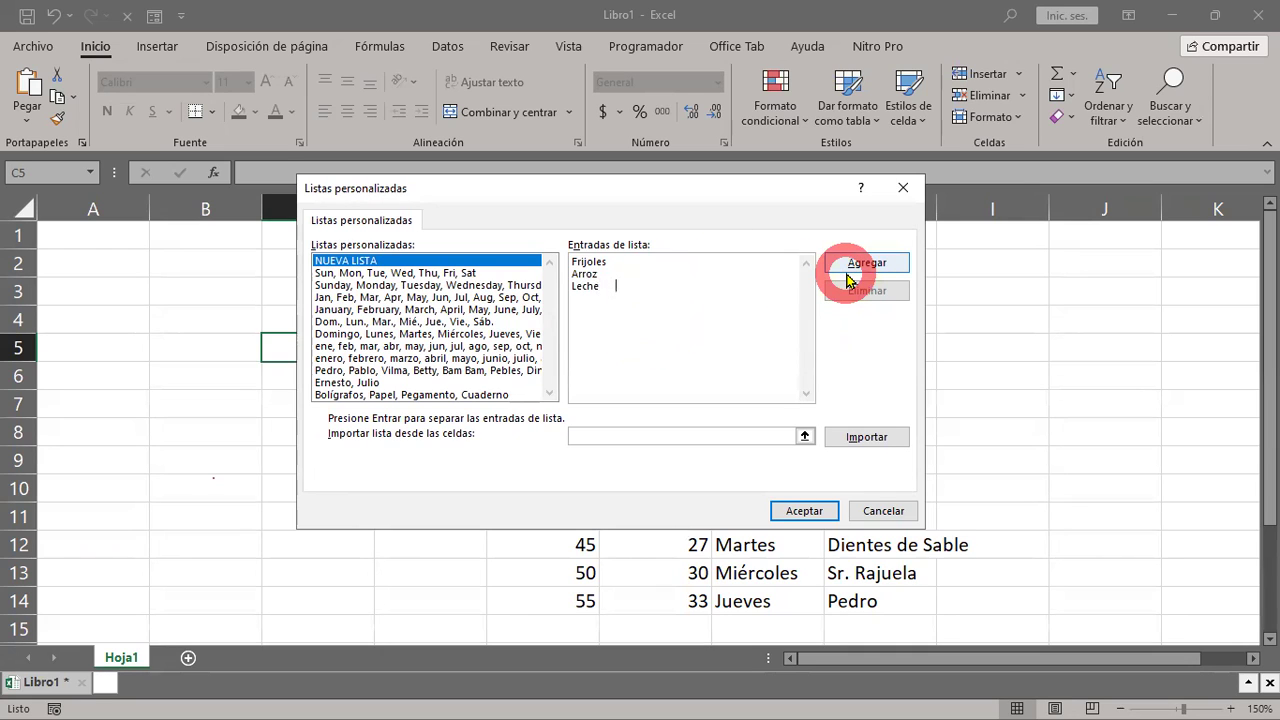
key("BackSpace")
key("BackSpace")
key("BackSpace")
key("BackSpace")
key("BackSpace")
key("Return")
type("Queso ")
type("Carne")
key("Return")
type("Pollo")
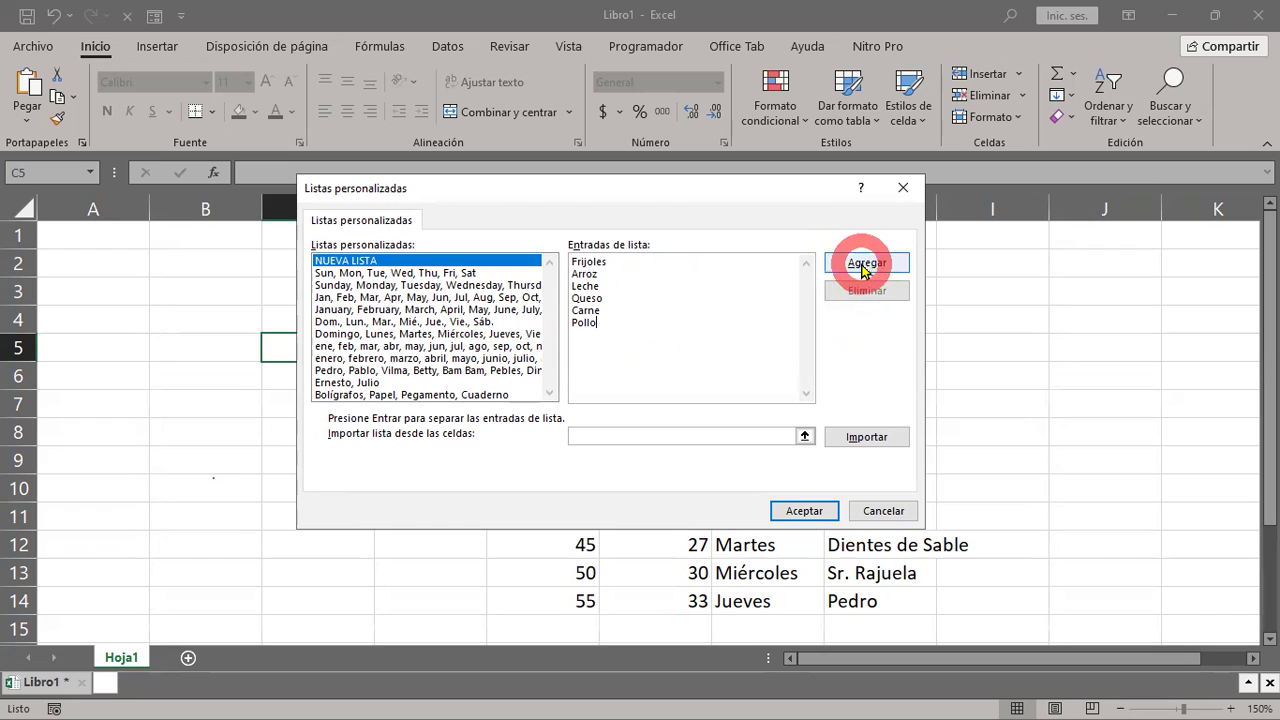
Add the list, then close the Custom Lists and Options dialogs with Aceptar
left_click(866, 264)
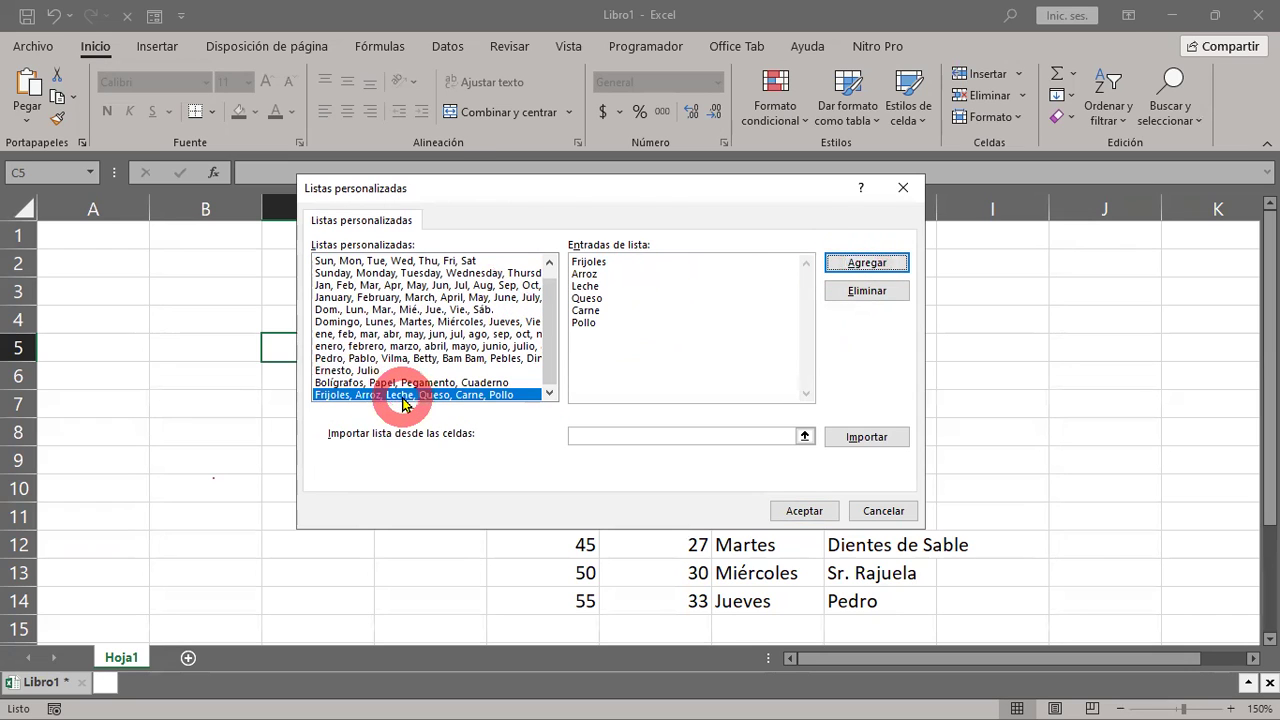
left_click(797, 518)
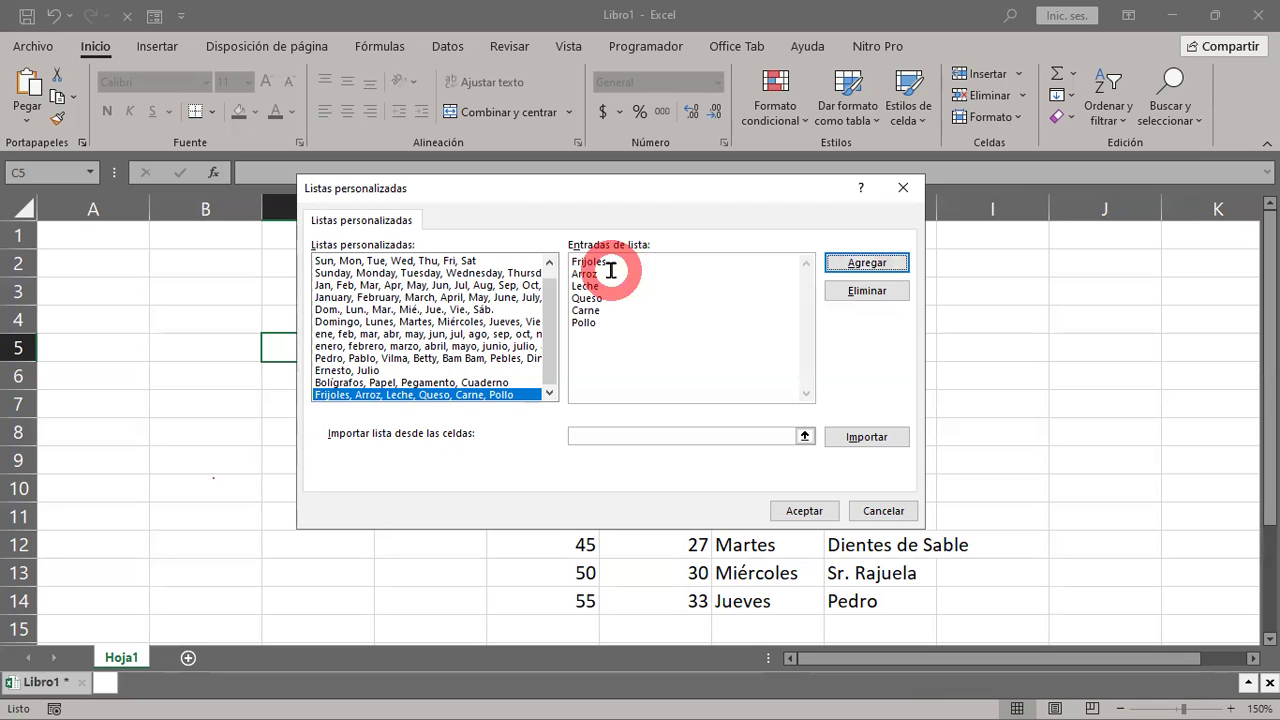
left_click(820, 511)
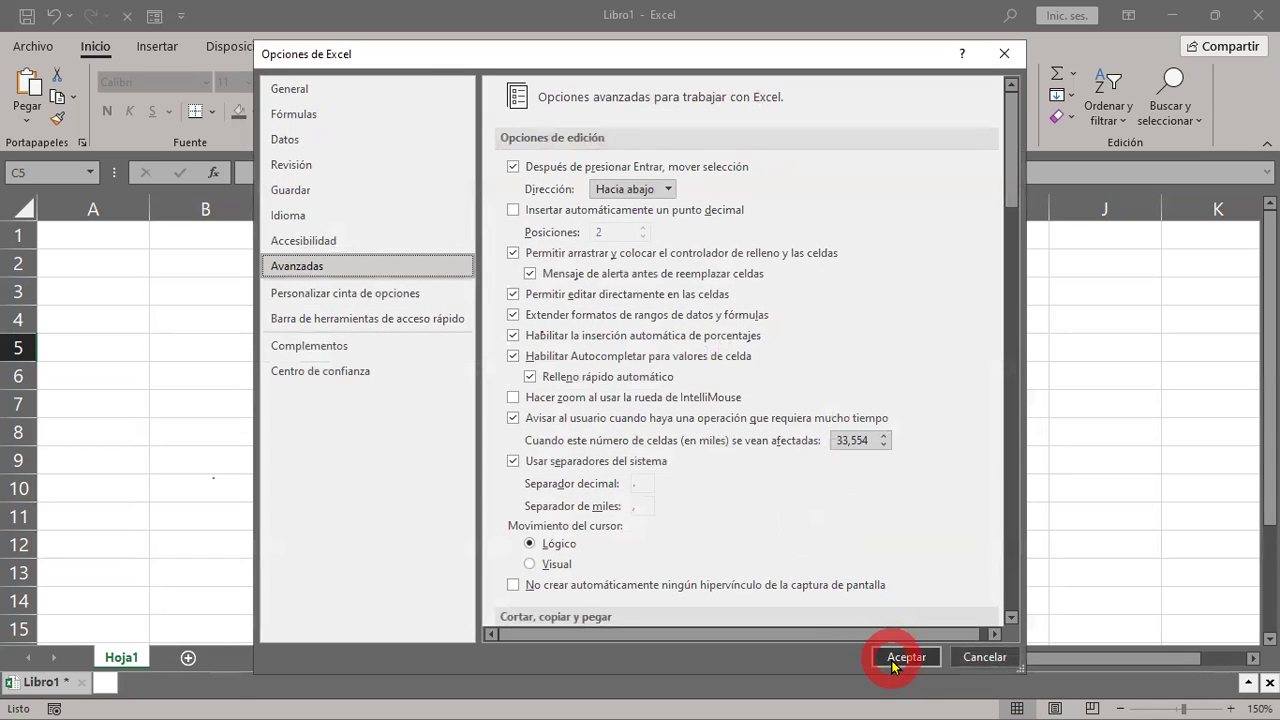
left_click(893, 662)
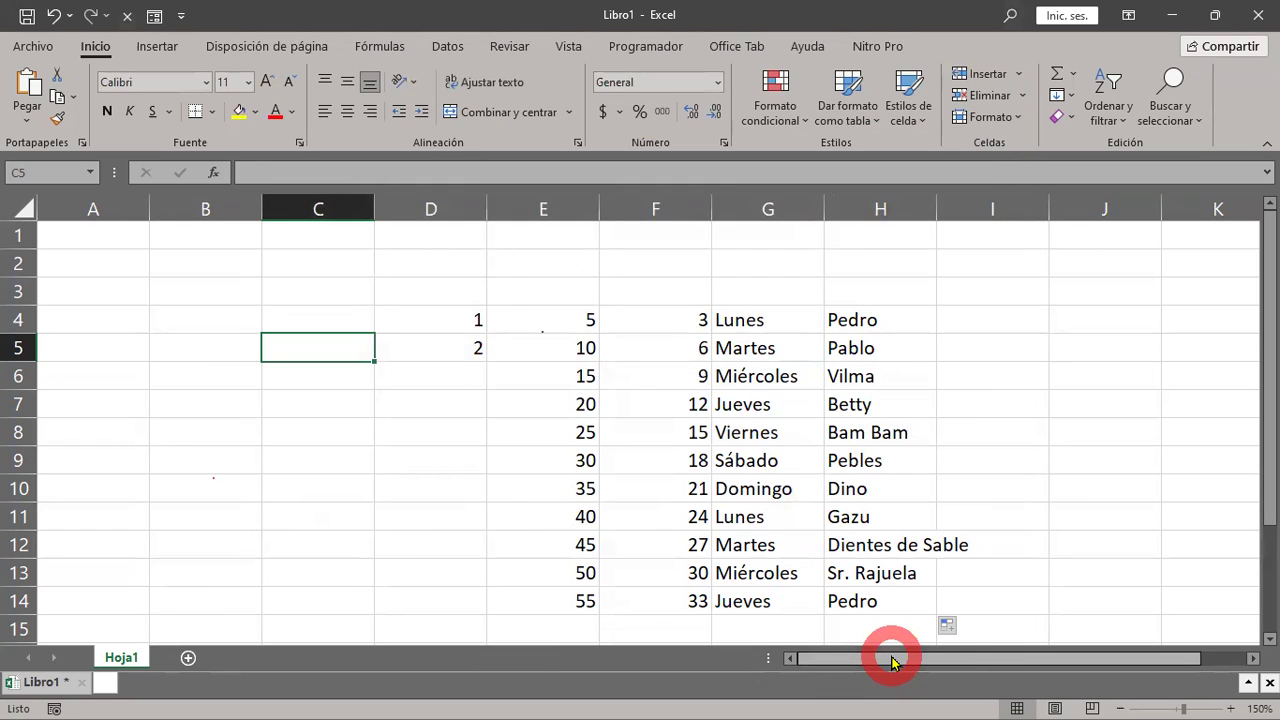
Enter Frijoles in C5 and Arroz in C6, then fill C5:C6 down to C13
type("Frijole")
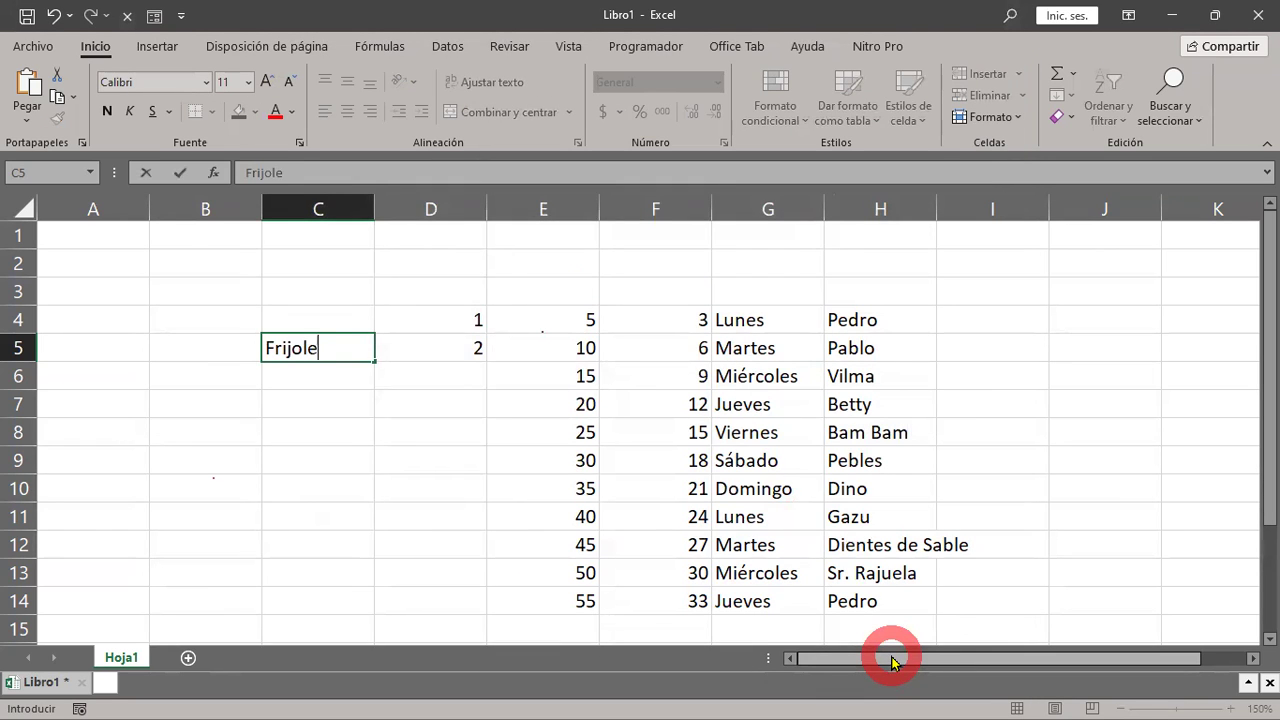
type("s")
key("Return")
type("Arroz")
key("Return")
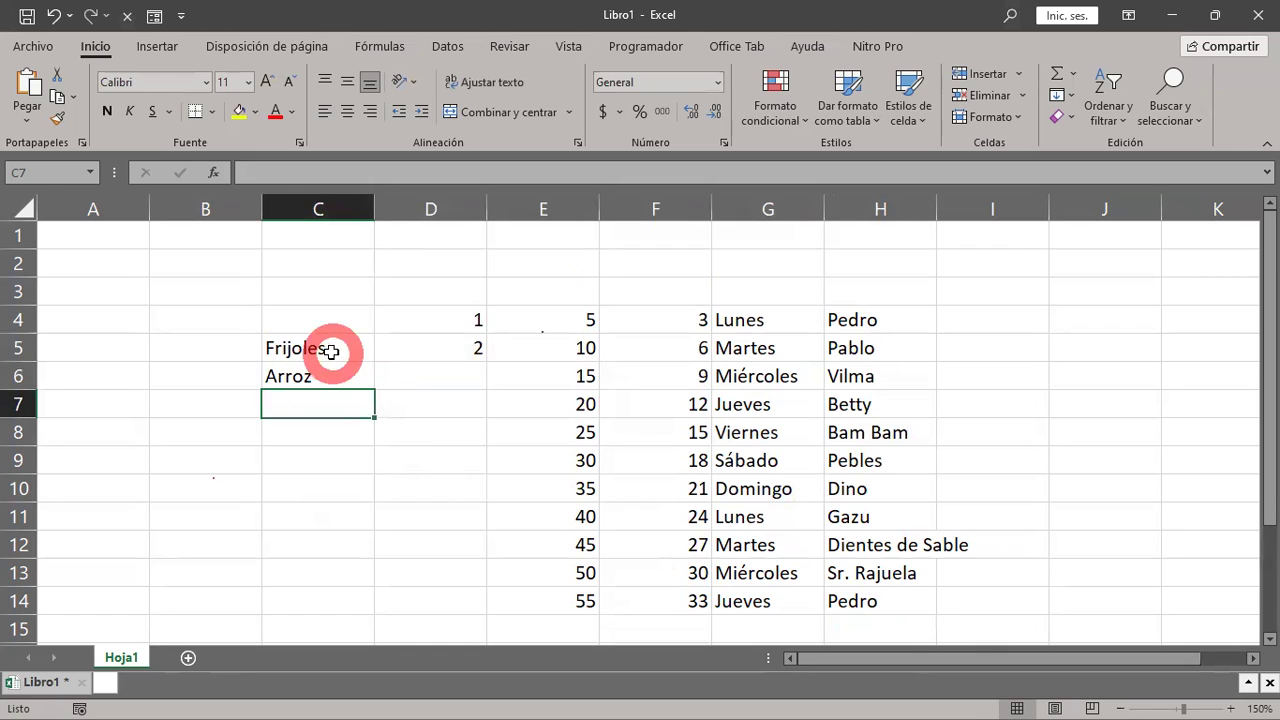
left_click_drag(331, 347, 337, 370)
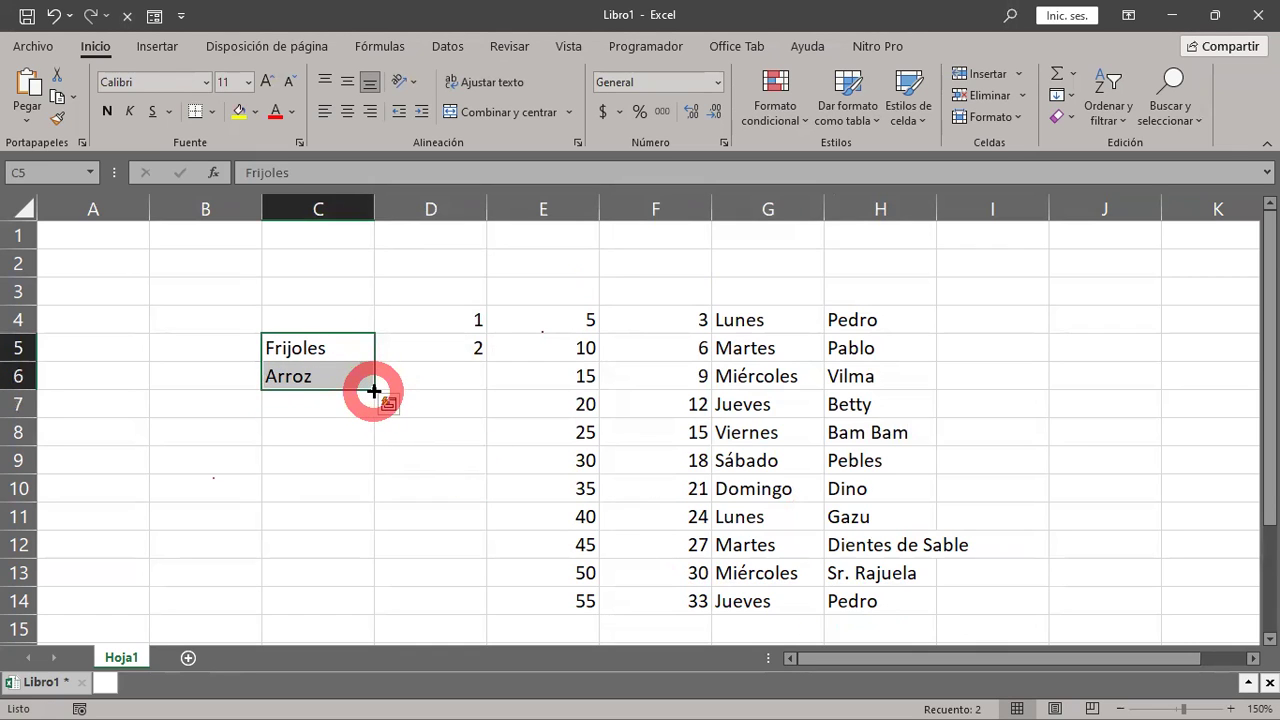
left_click_drag(375, 388, 380, 592)
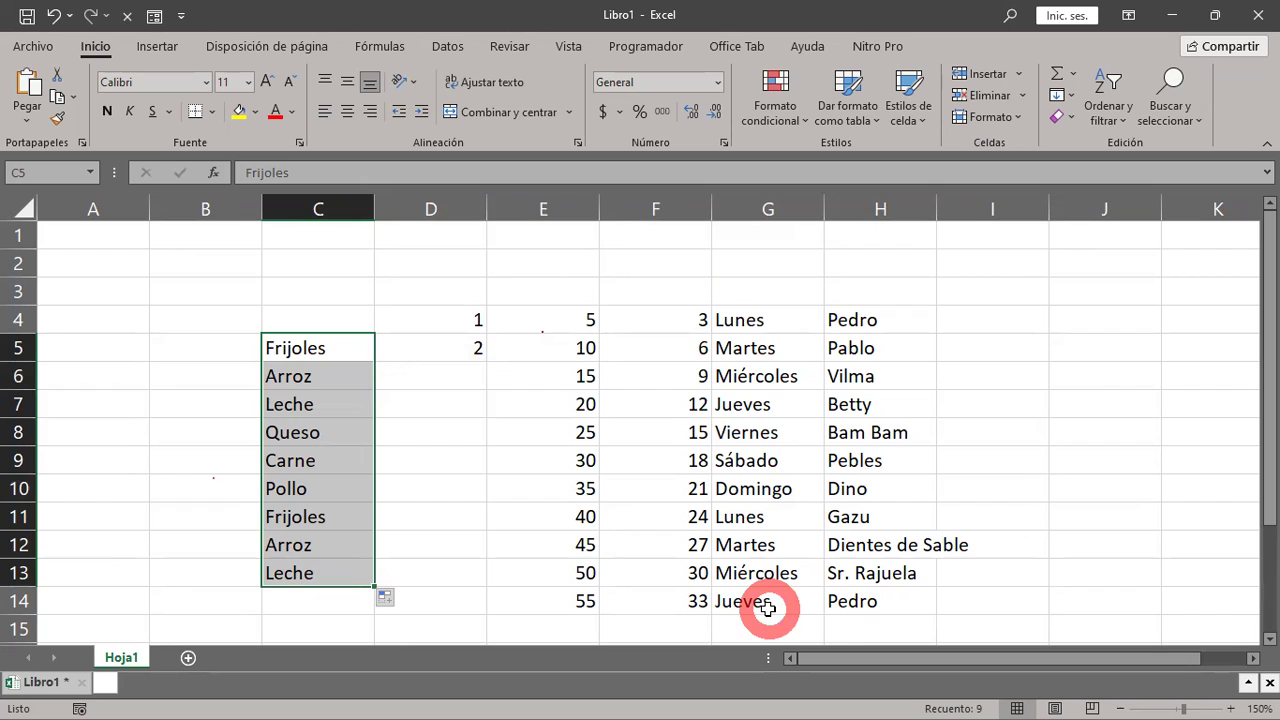
left_click_drag(432, 350, 434, 368)
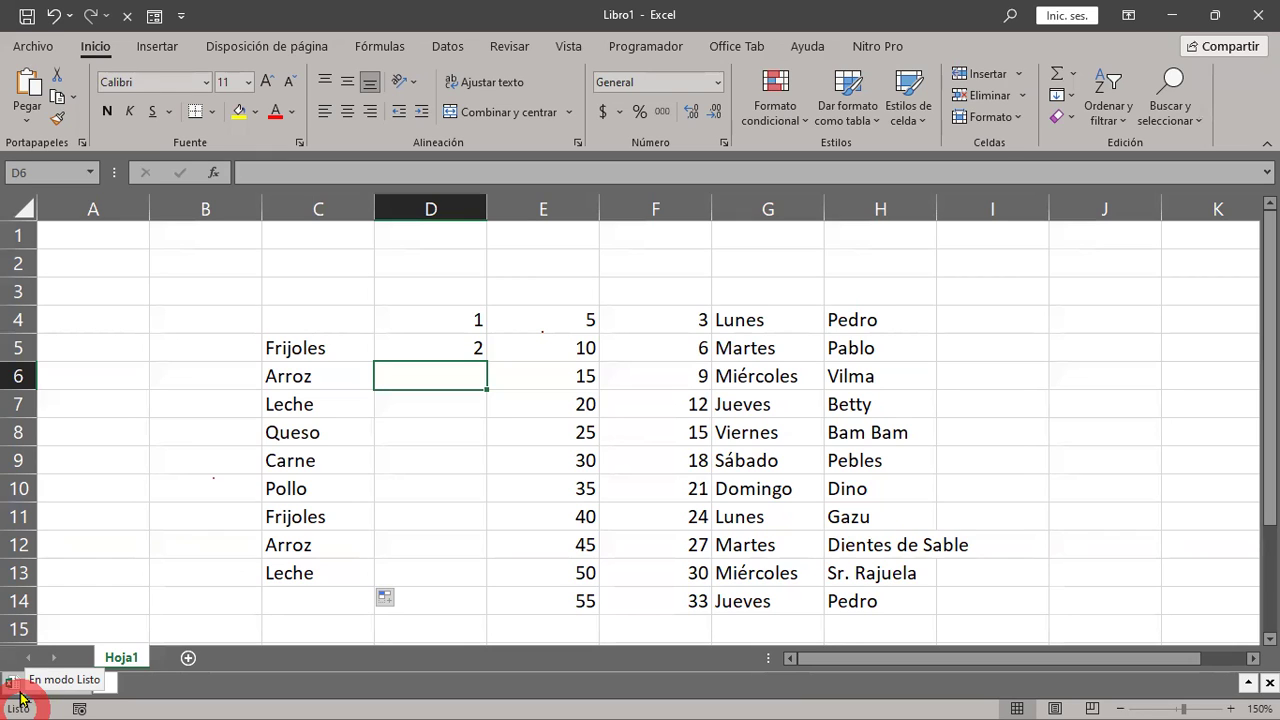
Type Algo into cell D6 and confirm it
type("A")
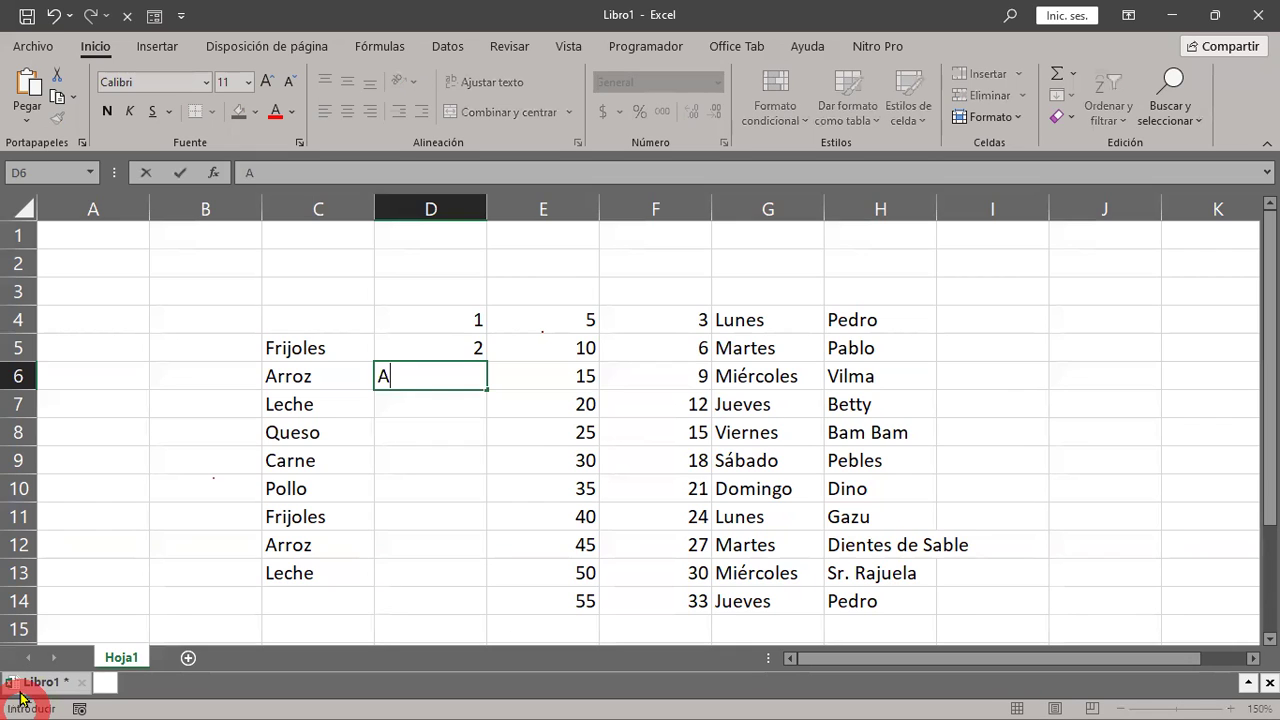
type("lgo")
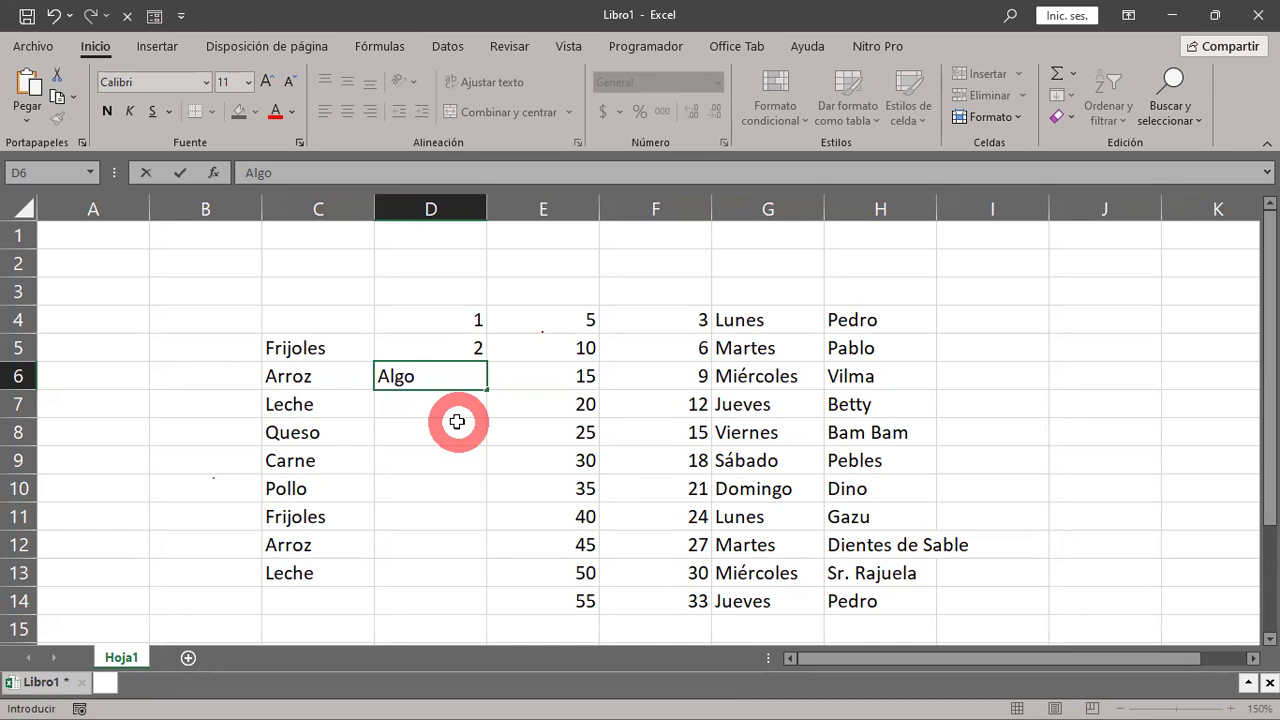
key("Return")
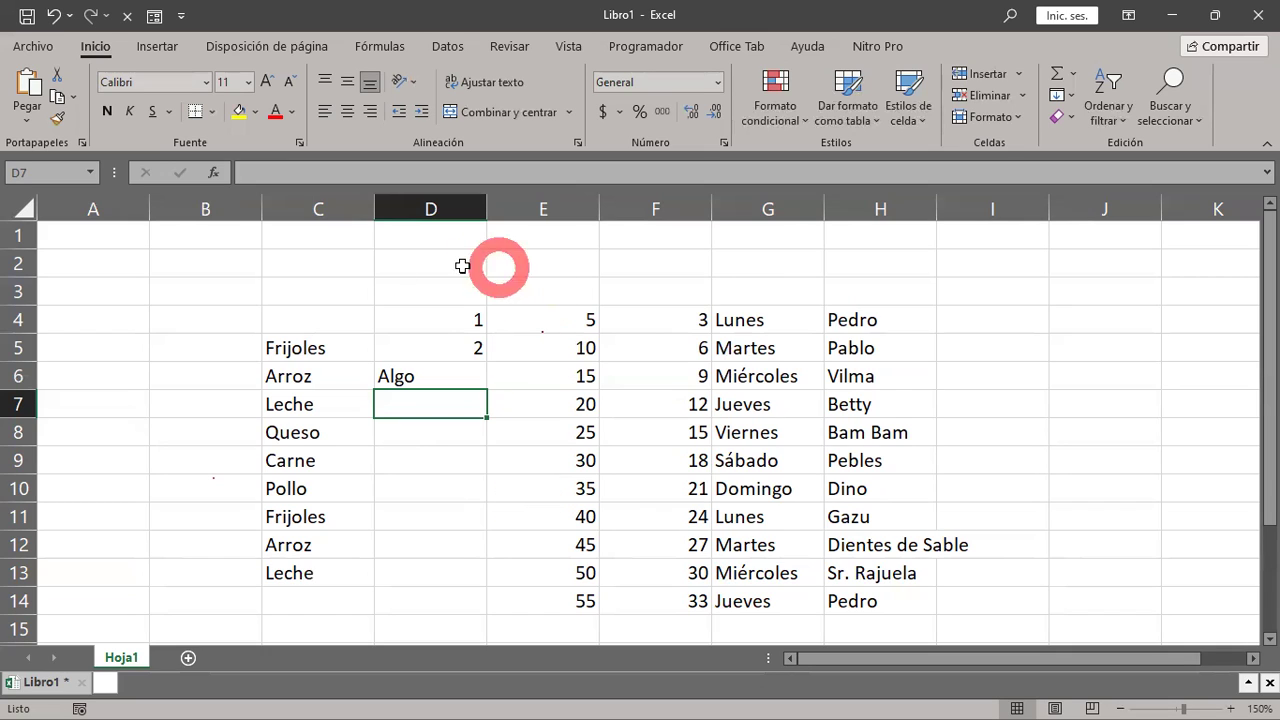
Edit D6 in-cell, changing Algo into Alguno
left_click(464, 386)
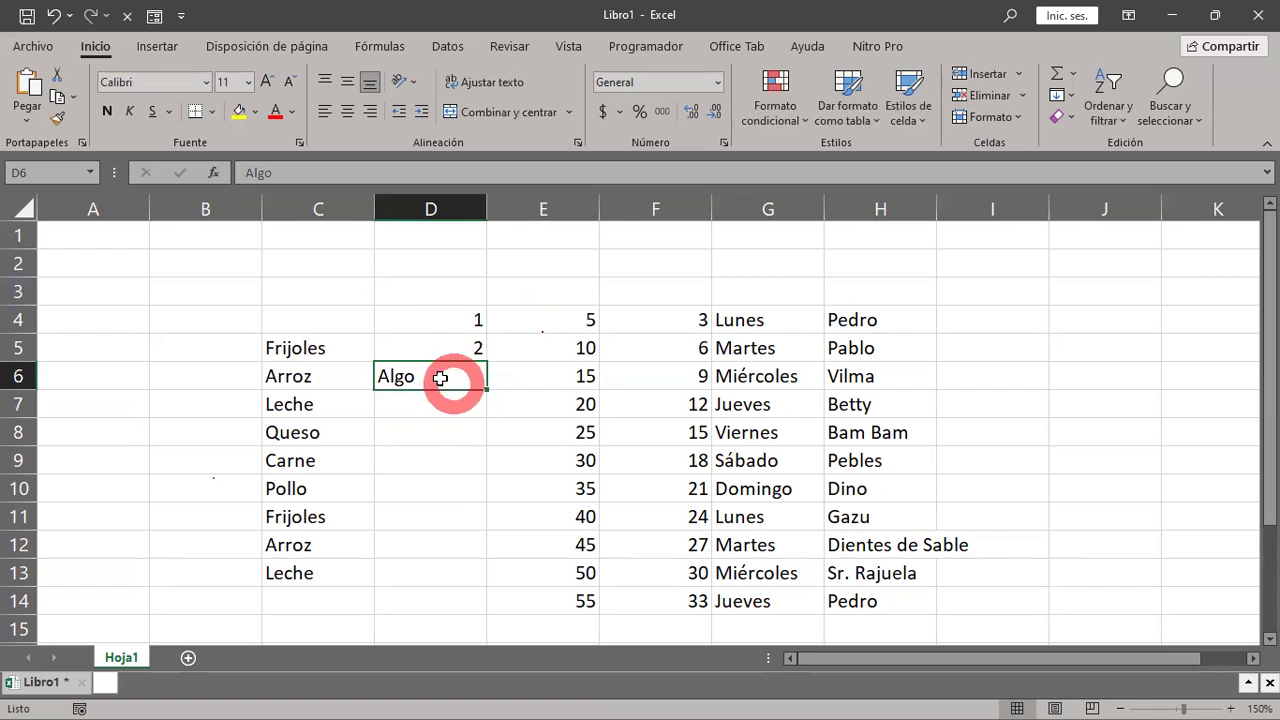
double_click(437, 376)
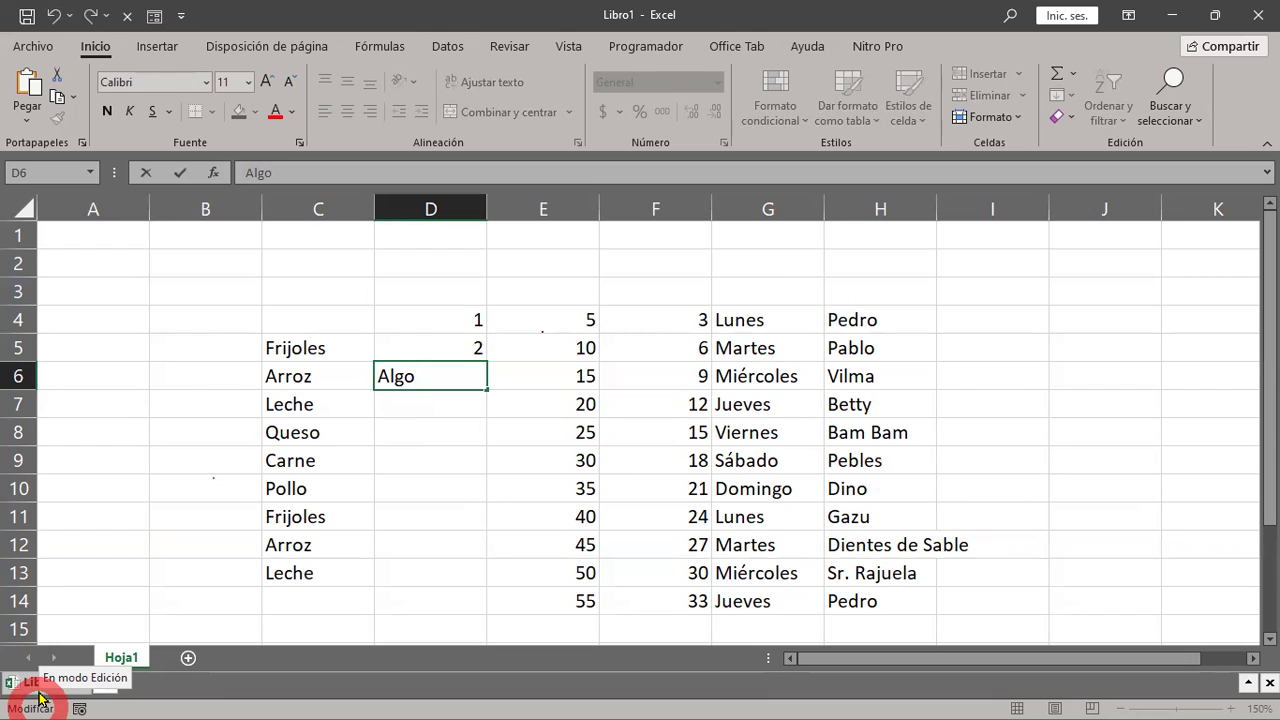
key("BackSpace")
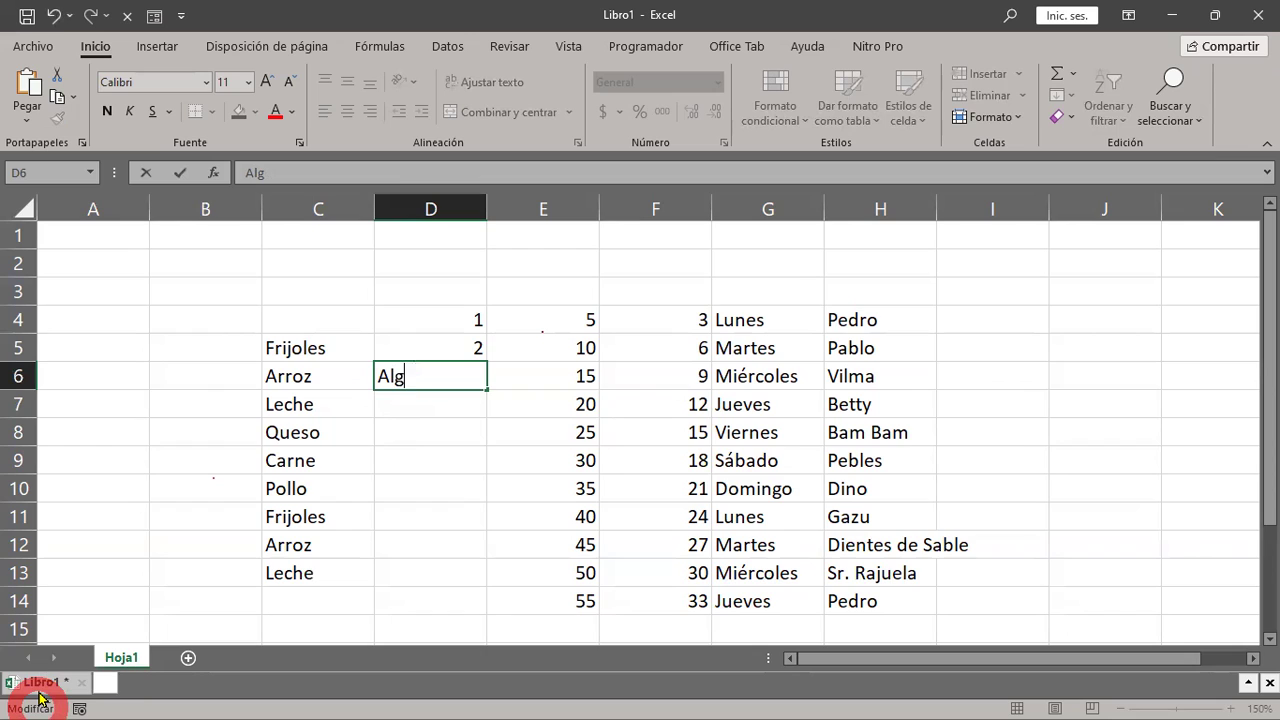
type("uno")
key("Return")
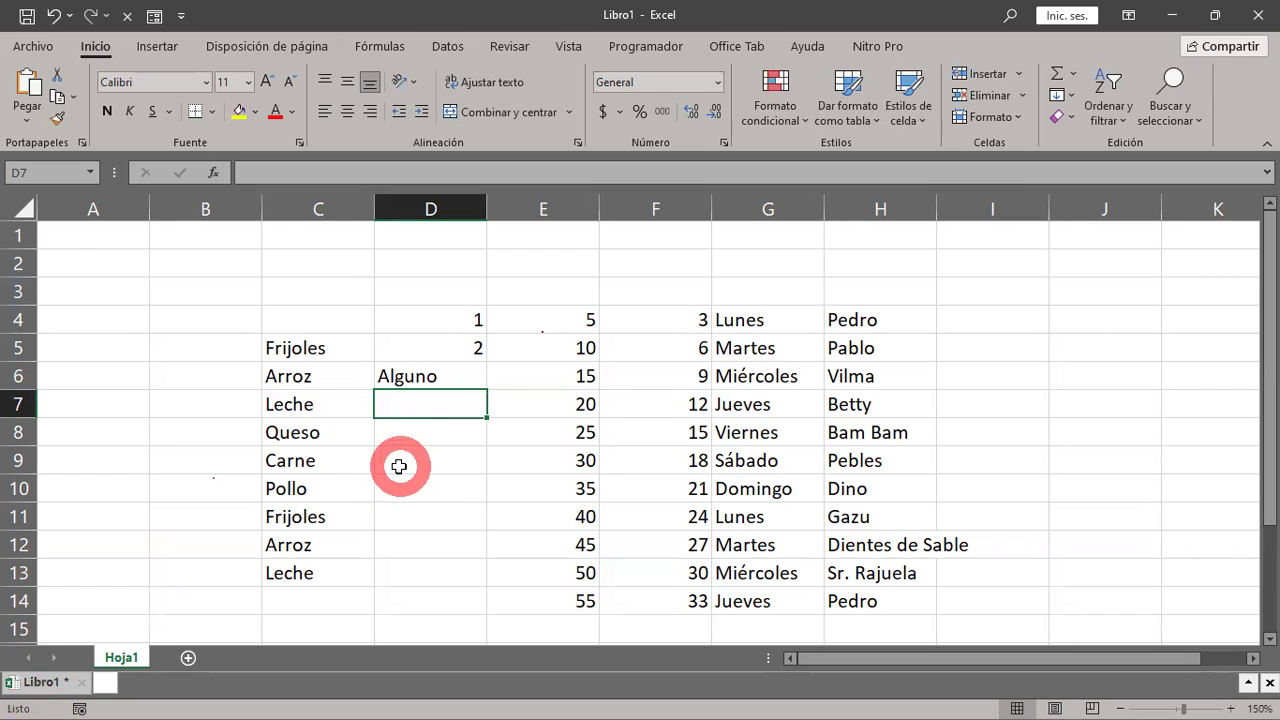
Reopen D6 with F2 and confirm it, keeping Alguno
left_click(451, 377)
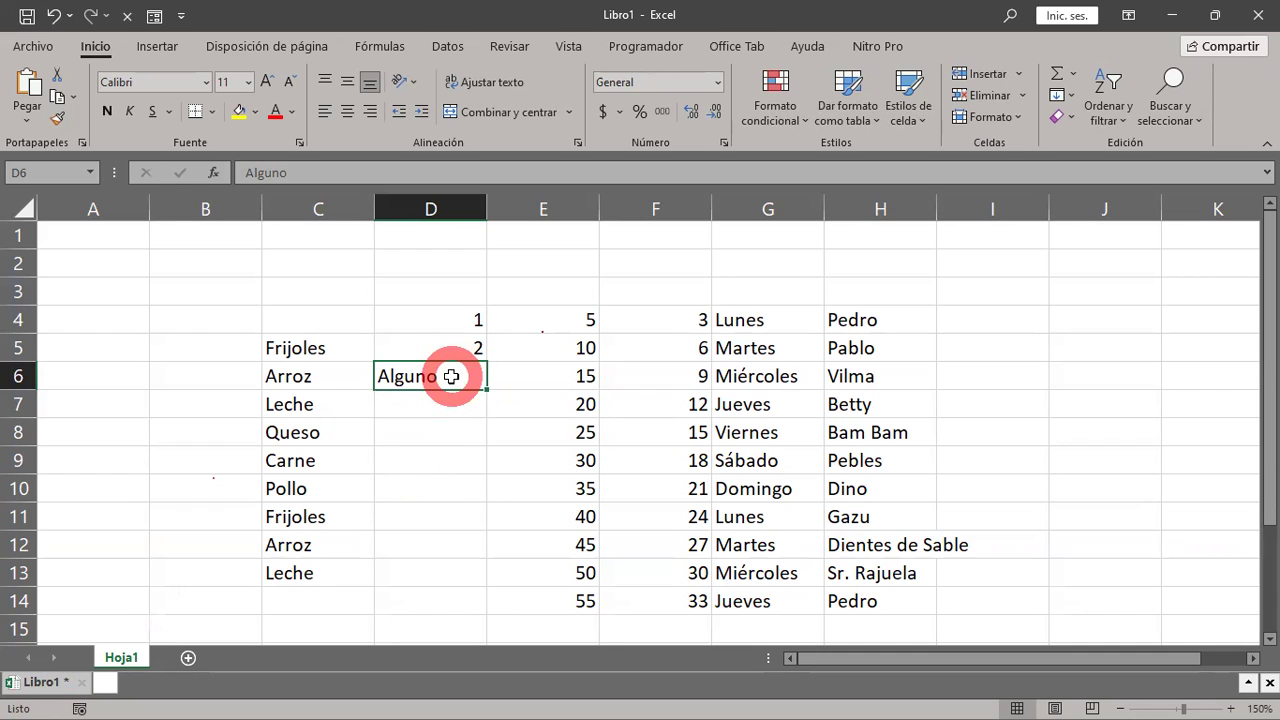
key("F2")
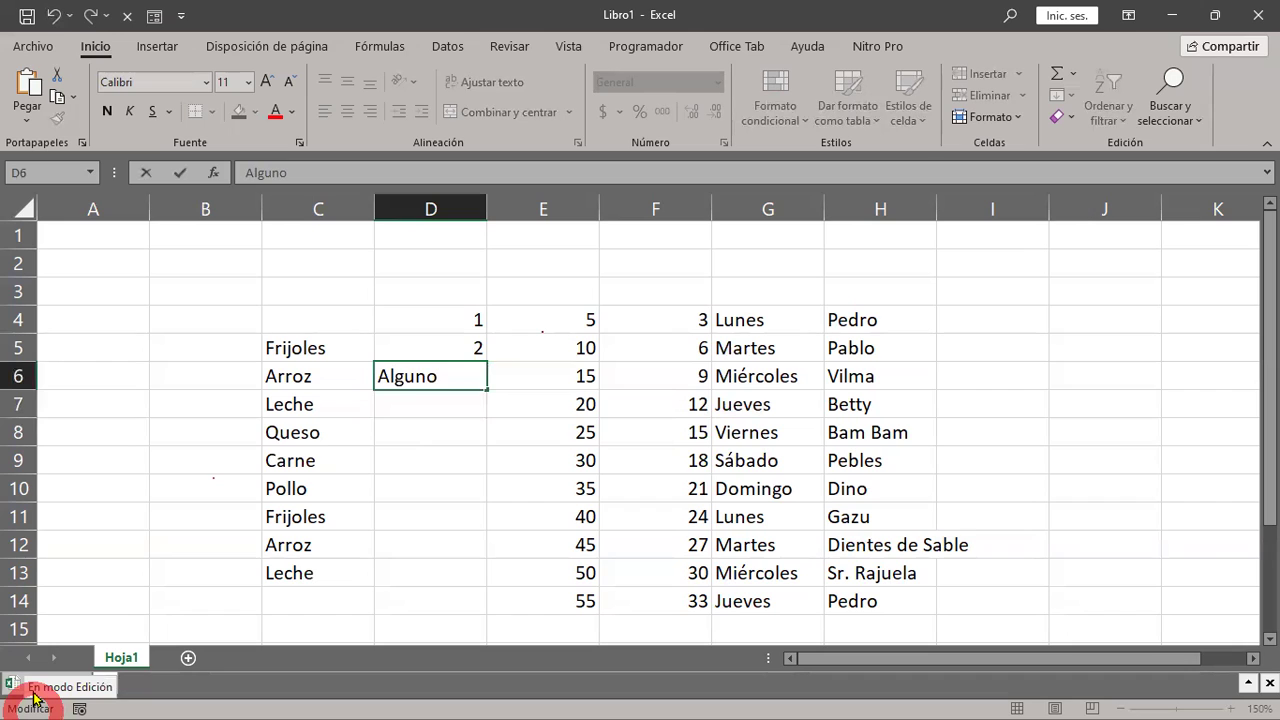
key("Return")
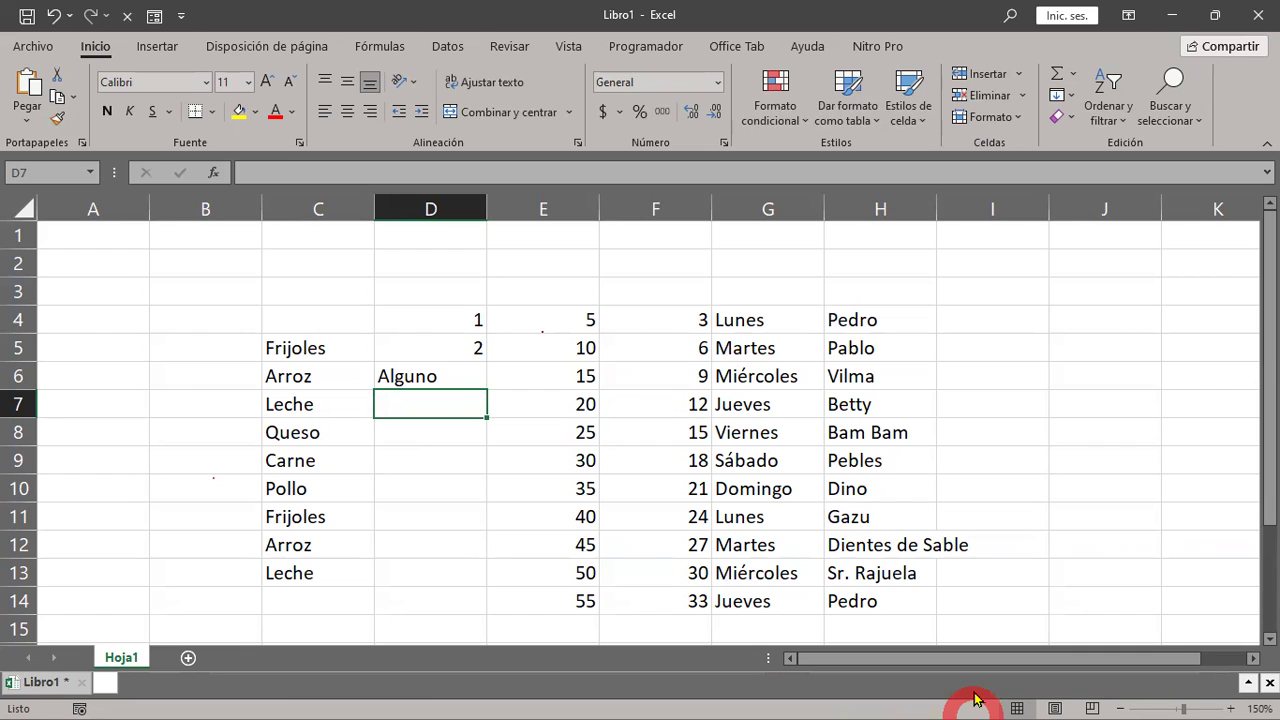
Switch through Page Layout, Page Break Preview and Normal views from the status bar, then repeat
left_click(1055, 707)
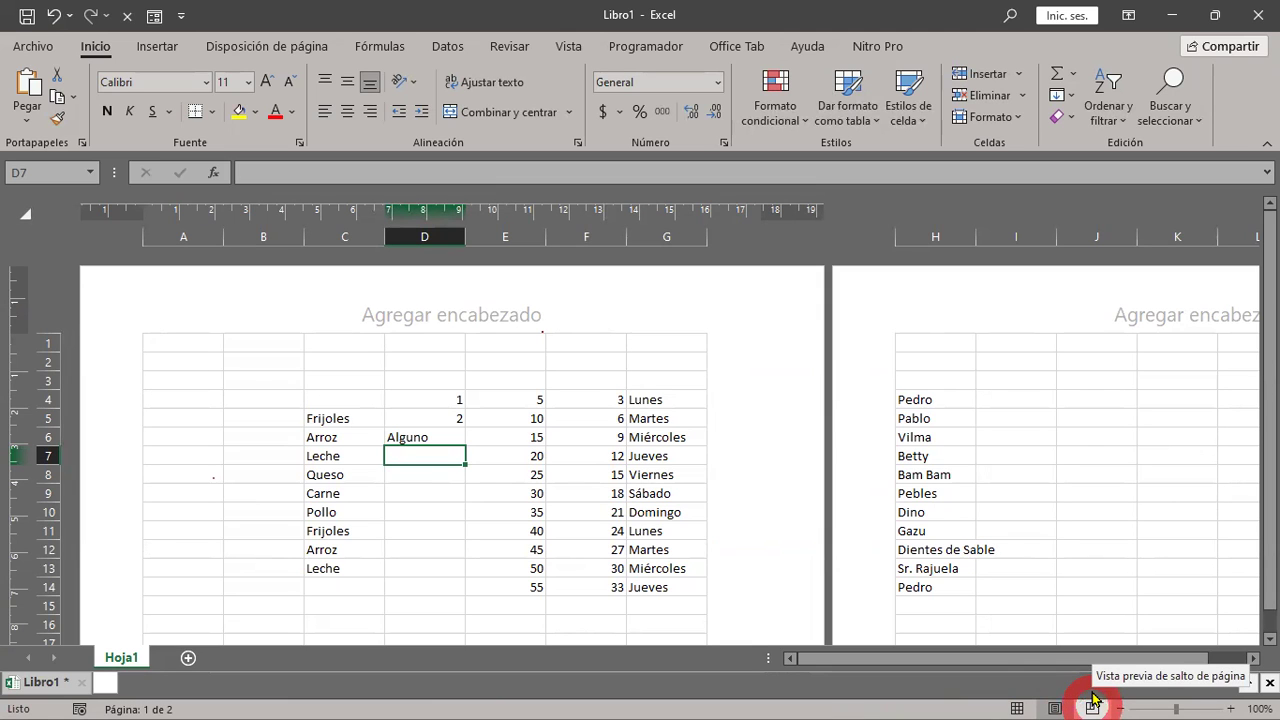
left_click(1091, 707)
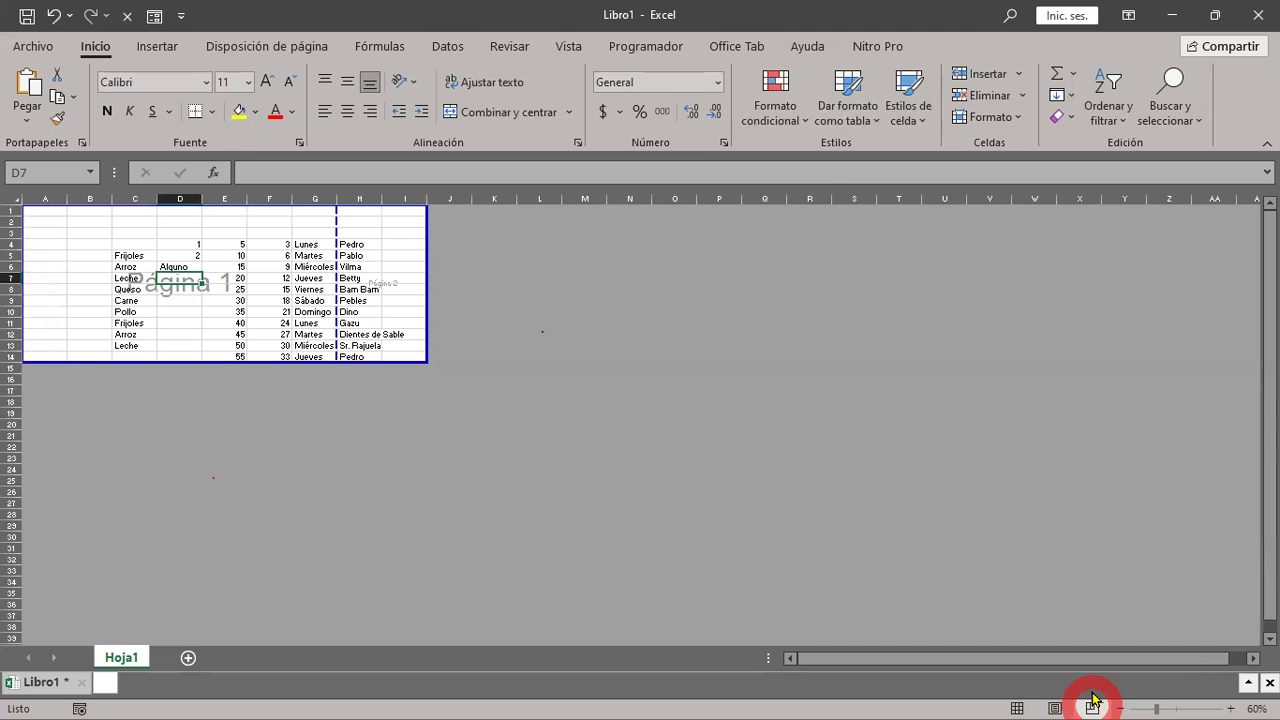
left_click(1018, 704)
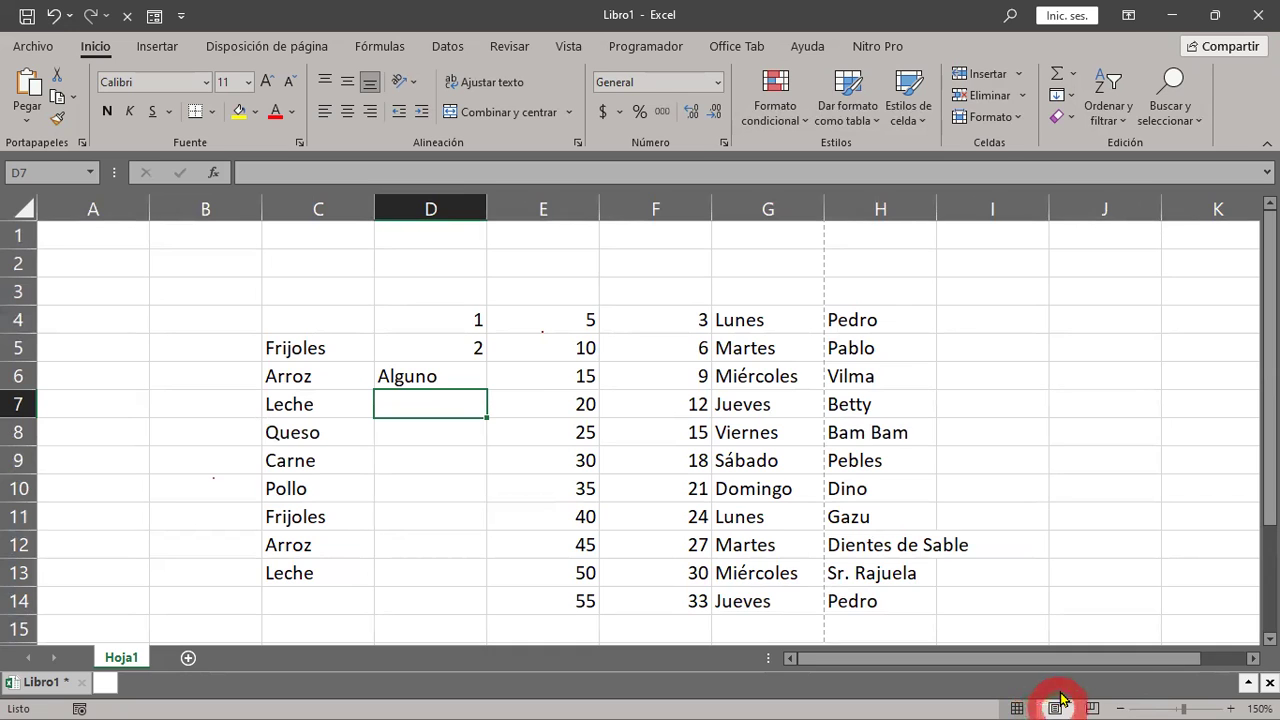
left_click(1055, 705)
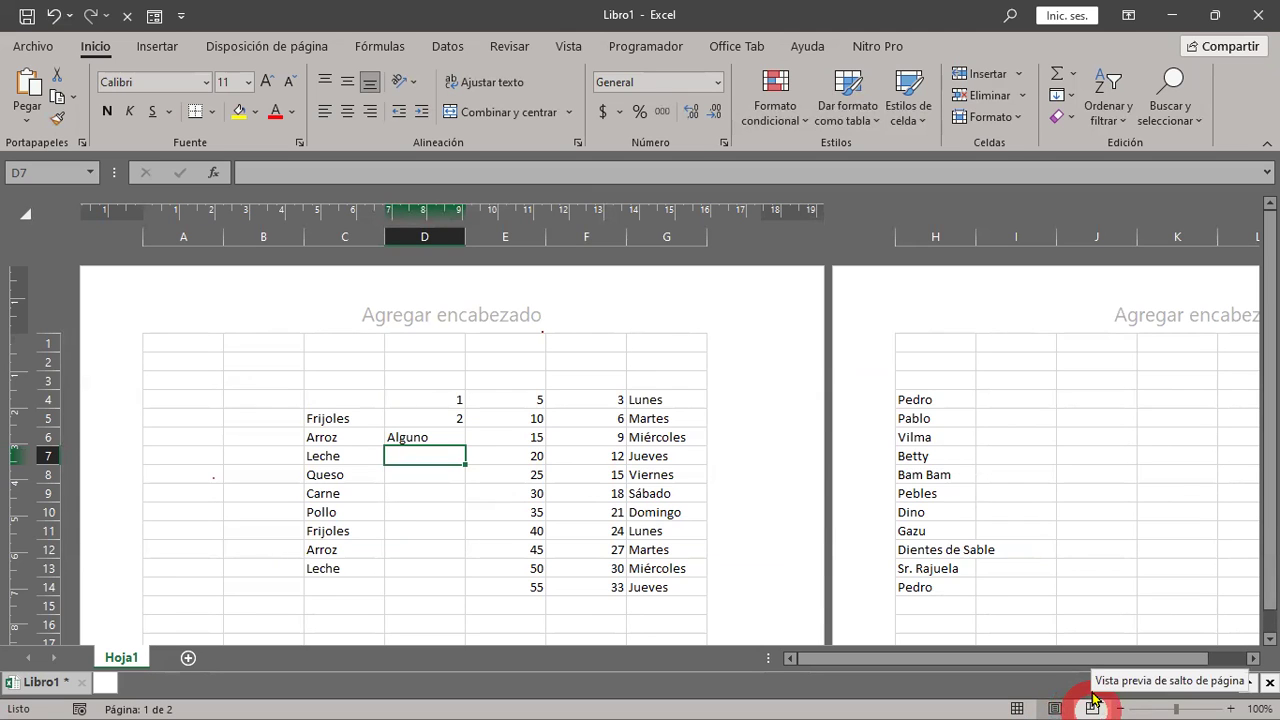
left_click(1092, 703)
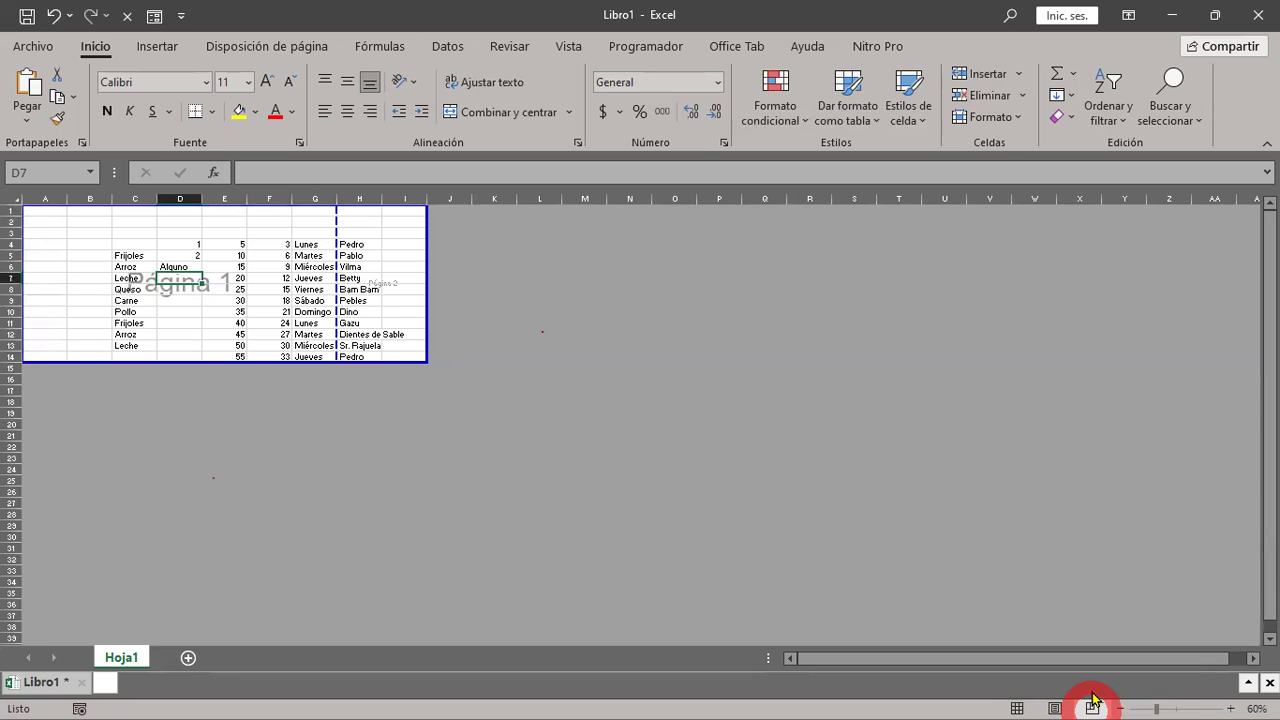
On the Vista tab, switch to Normal, Page Break Preview, then Page Layout view
left_click(567, 47)
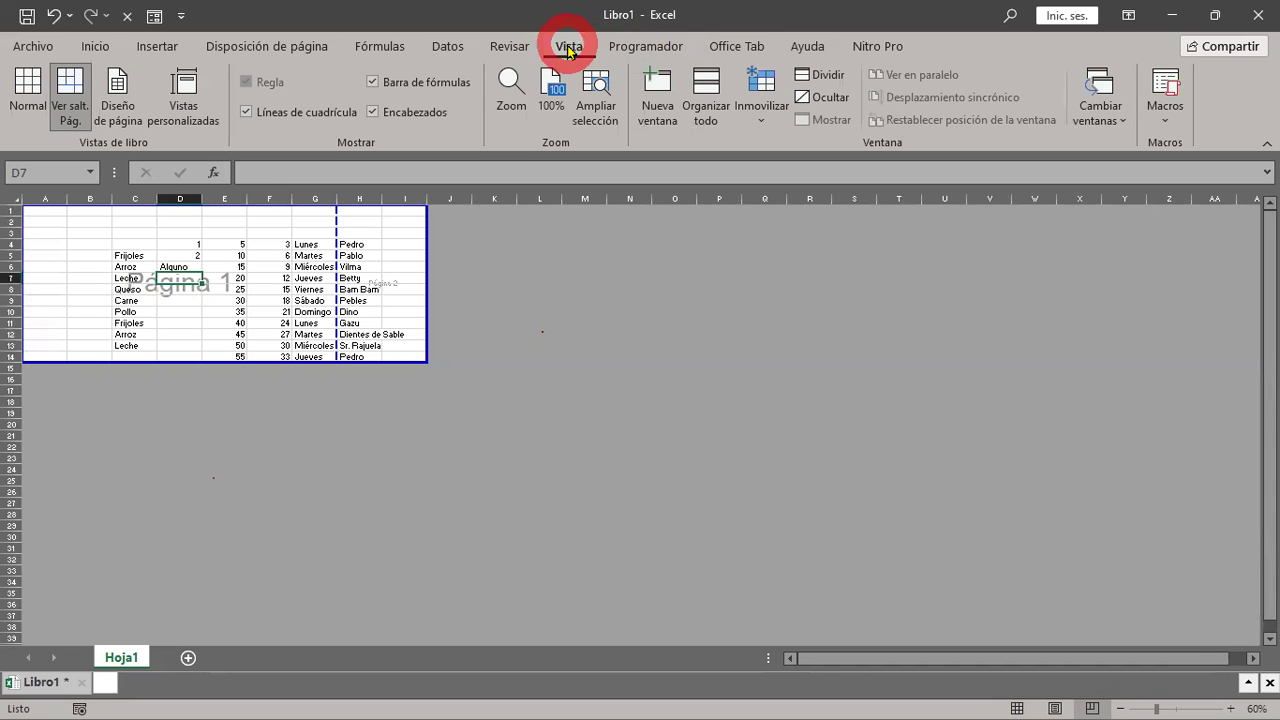
left_click(29, 82)
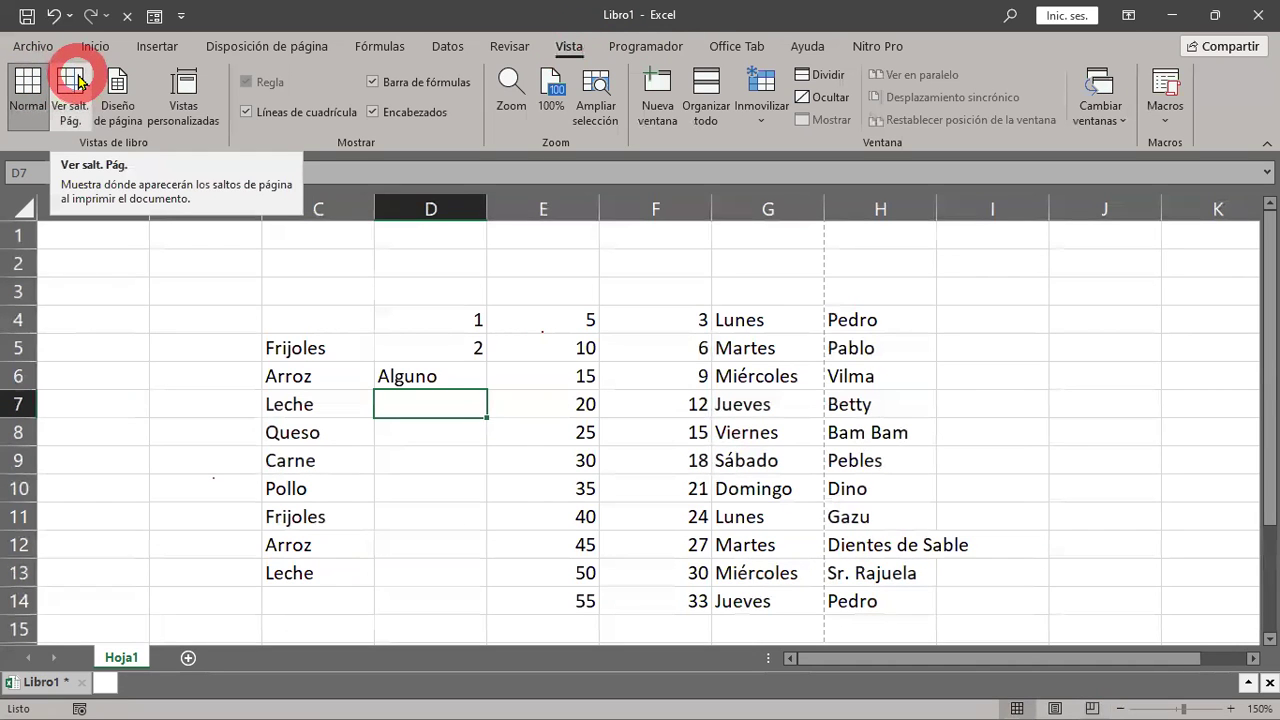
left_click(78, 80)
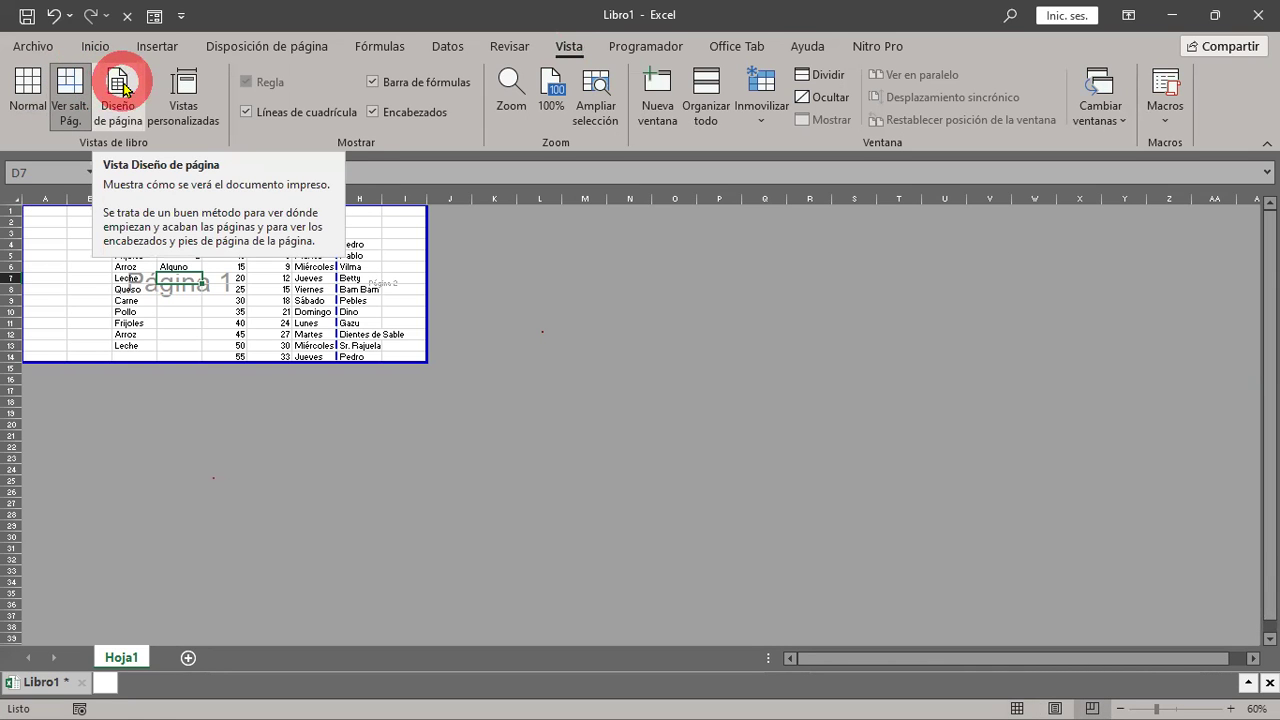
left_click(122, 86)
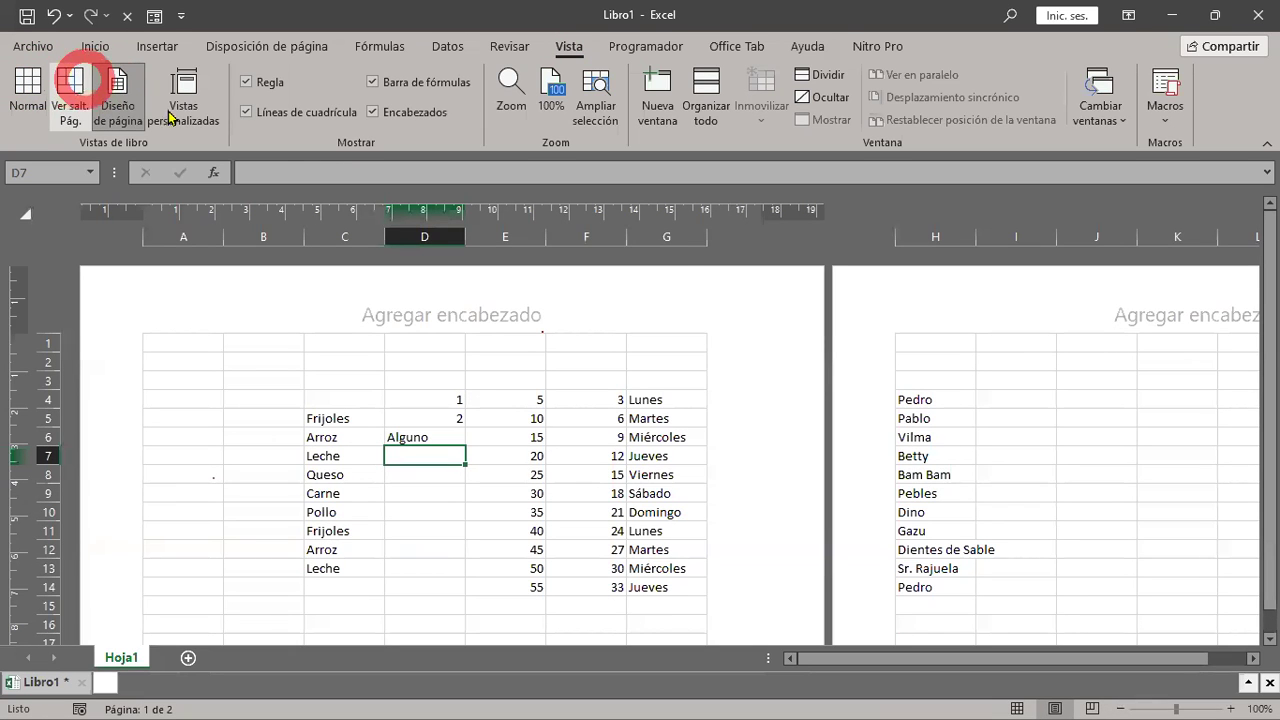
Cycle the status-bar view buttons, ending back in Normal view
left_click(1018, 705)
left_click(1058, 705)
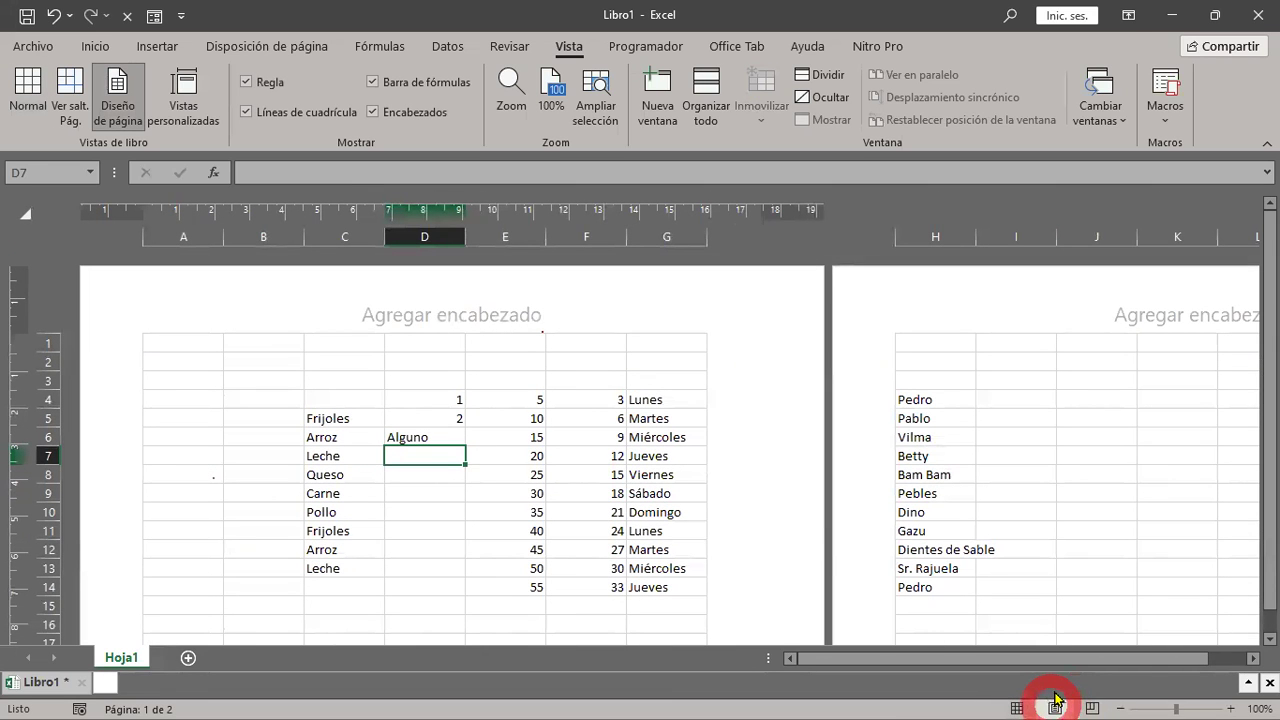
left_click(1098, 697)
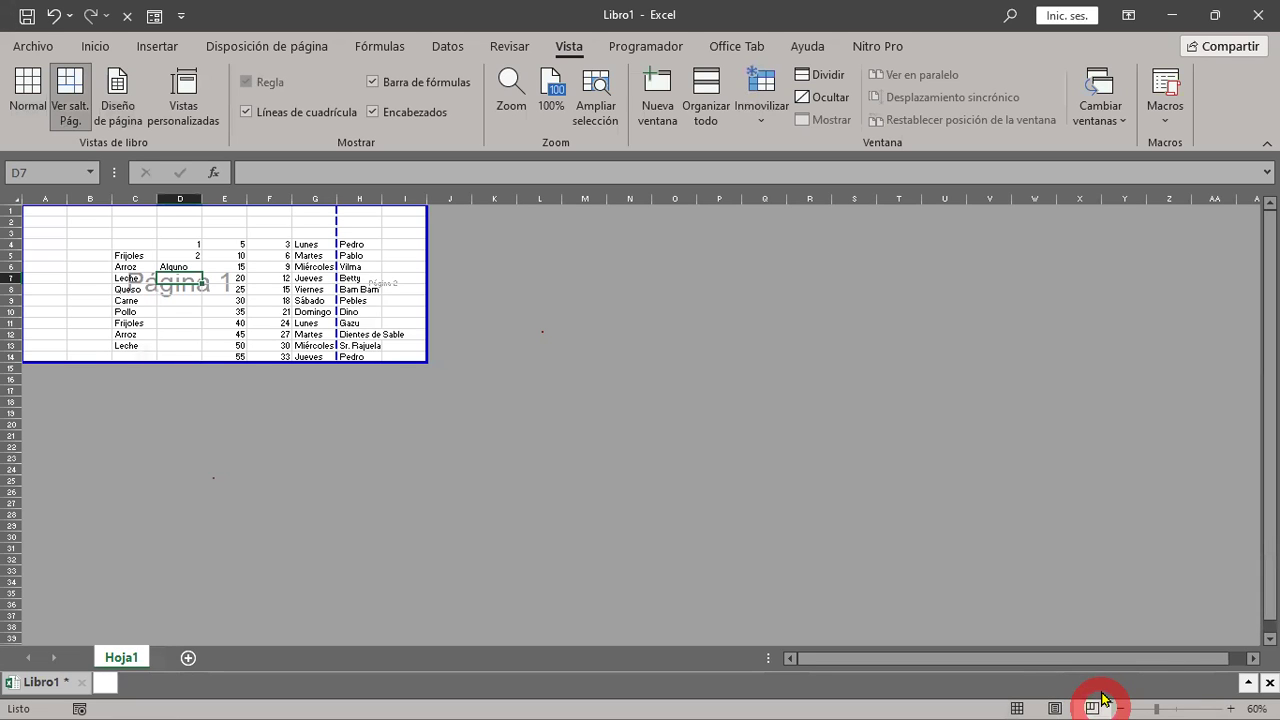
left_click(1017, 705)
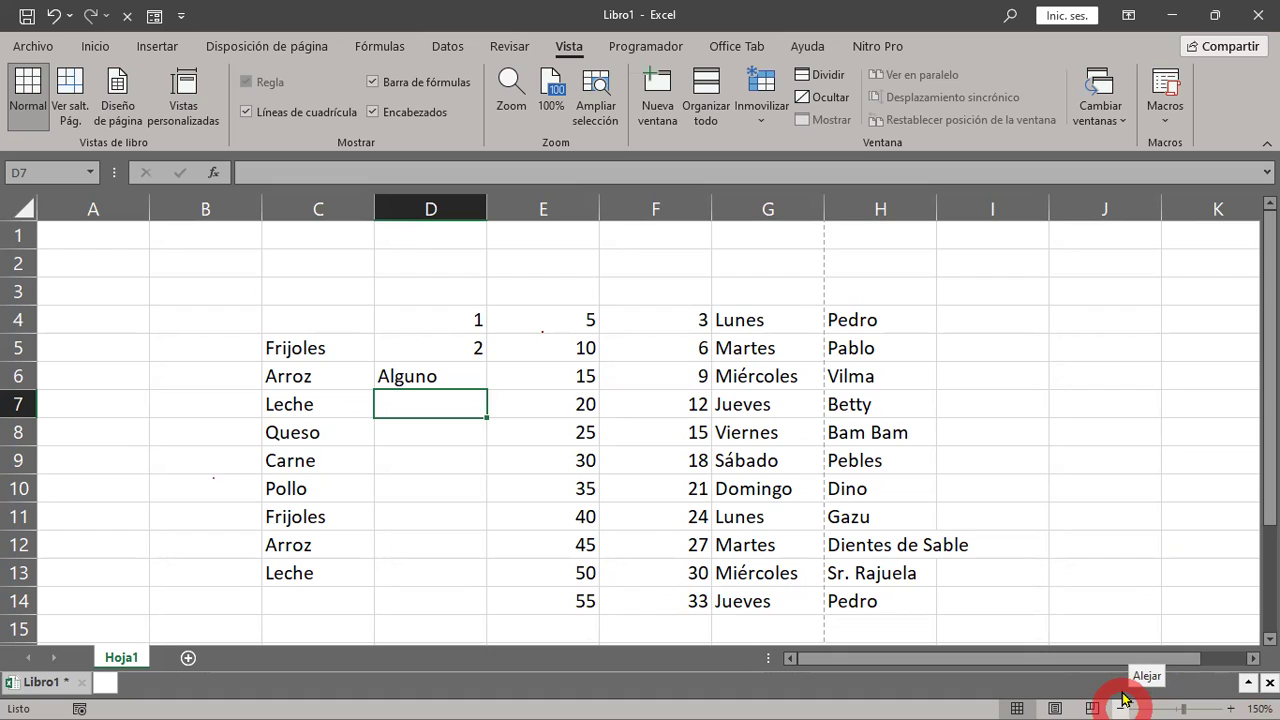
Zoom the sheet out with the status-bar minus button, then back in to 170%
left_click(1124, 698)
left_click(1124, 698)
double_click(1124, 698)
double_click(1124, 698)
double_click(1124, 698)
double_click(1124, 698)
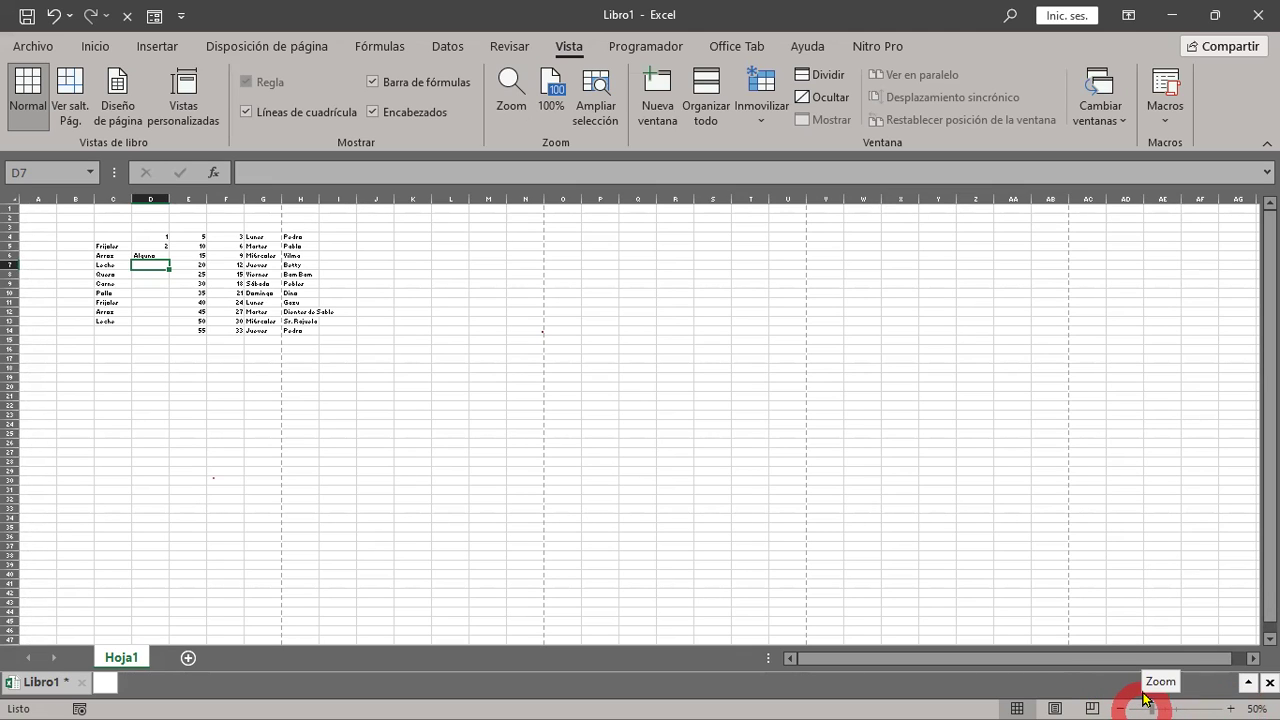
left_click(1232, 706)
left_click(1232, 706)
left_click(1232, 706)
left_click(1232, 706)
left_click(1232, 706)
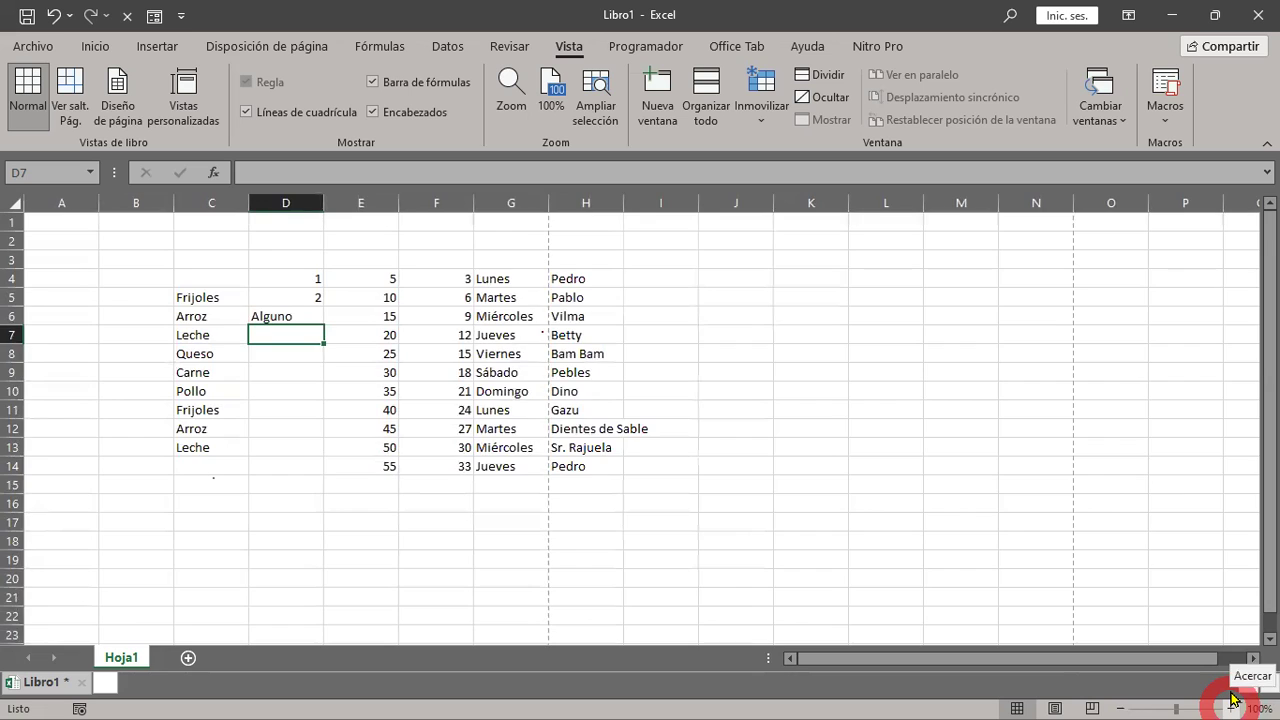
left_click(1232, 700)
left_click(1232, 700)
left_click(1232, 700)
left_click(1232, 700)
left_click(1232, 700)
left_click(1232, 700)
left_click(1232, 700)
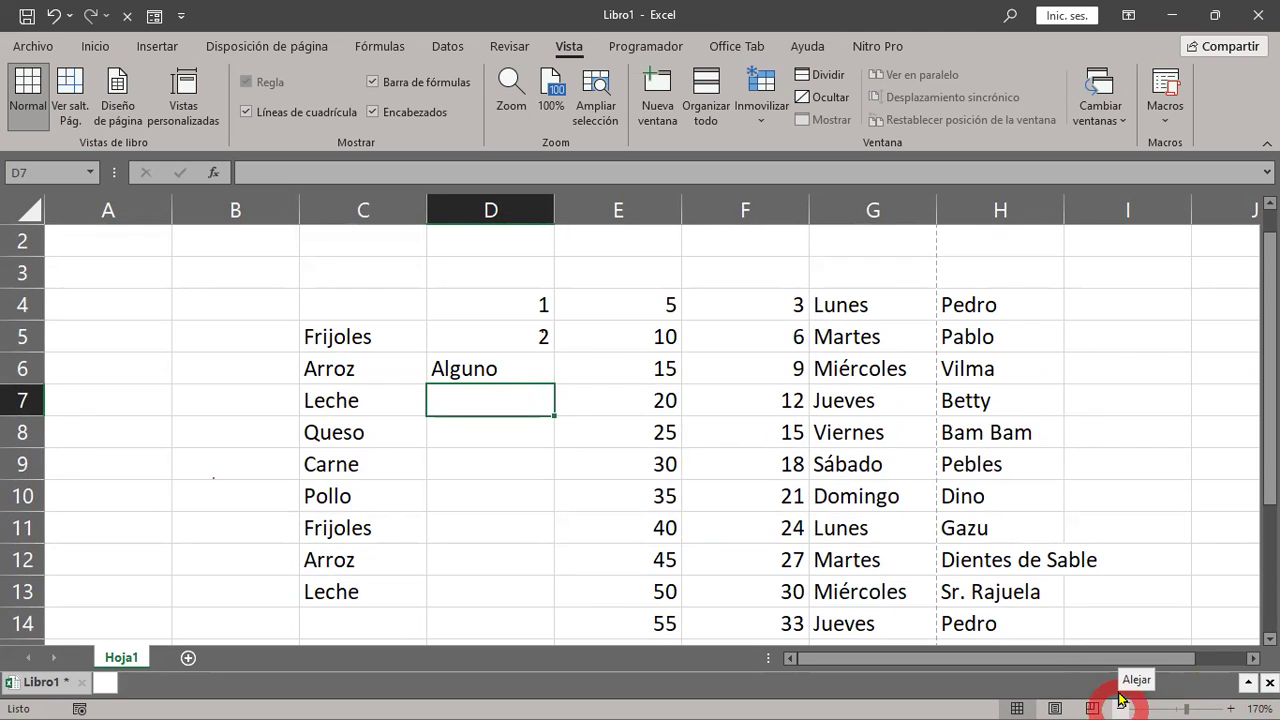
Zoom out, step up to 140%, then back down to 100%
left_click(1120, 699)
left_click(1120, 699)
left_click(1120, 699)
left_click(1120, 699)
left_click(1120, 699)
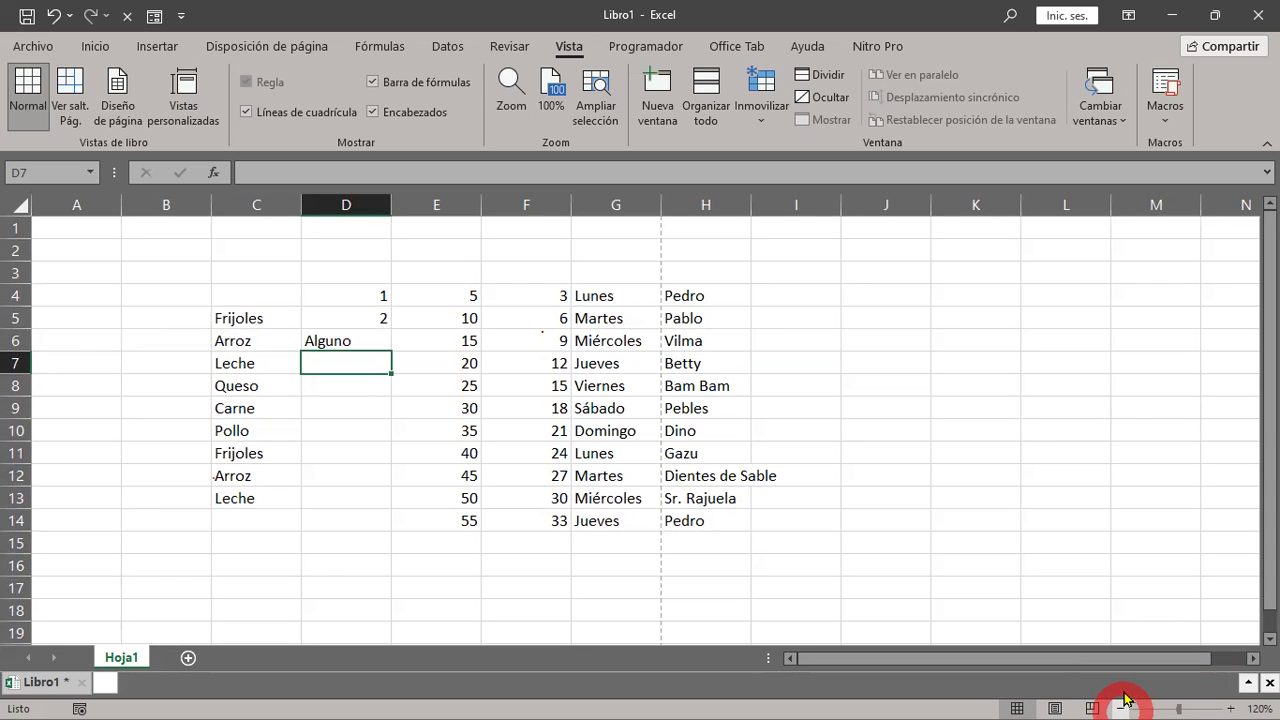
left_click(1232, 702)
left_click(1232, 700)
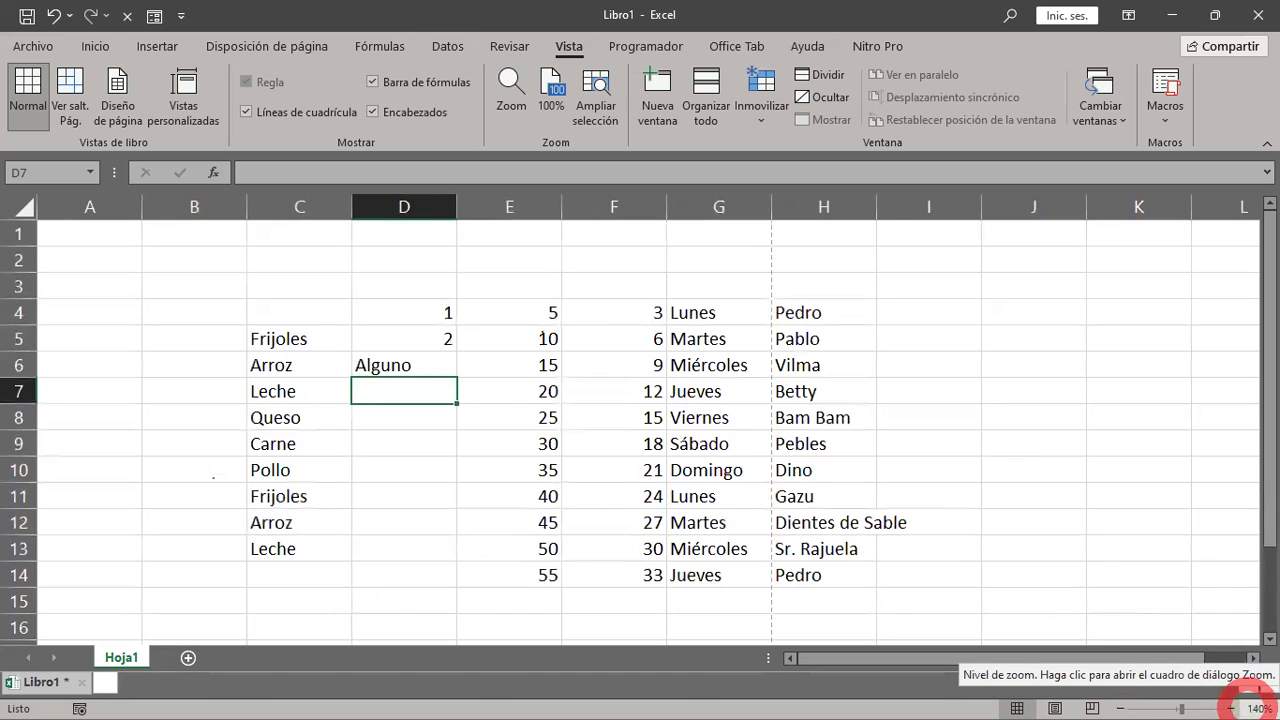
left_click(1121, 706)
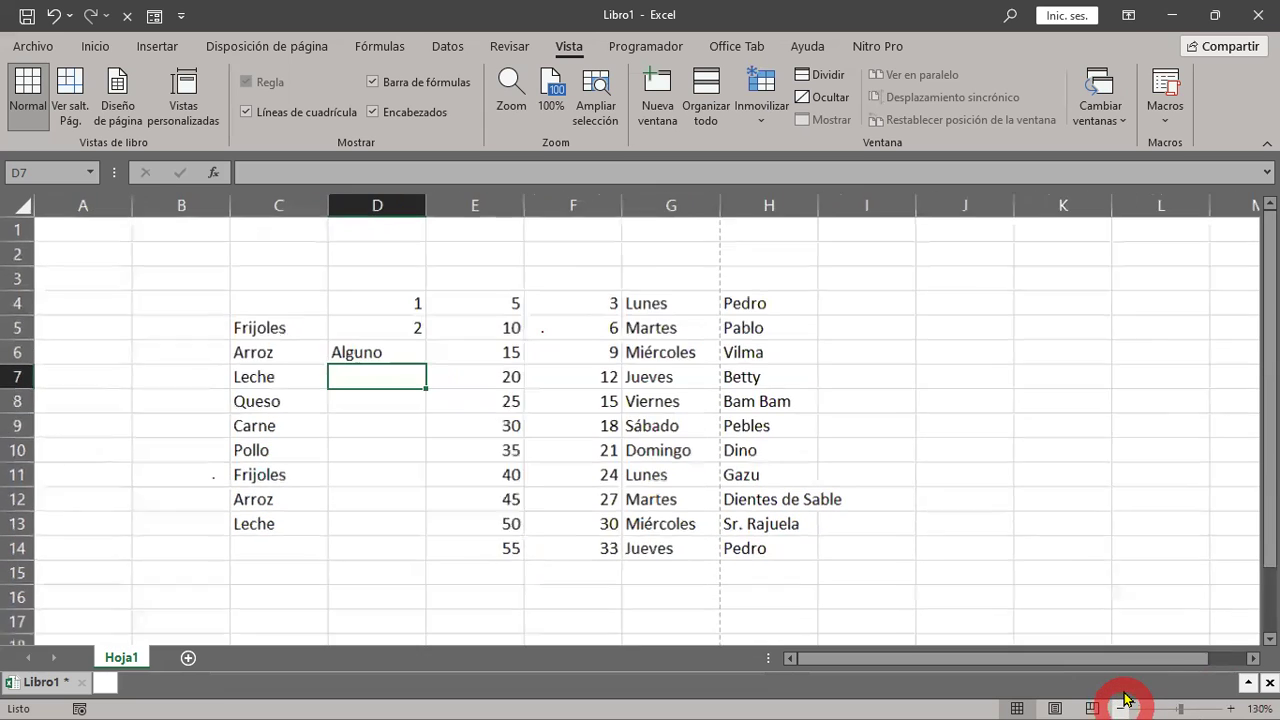
left_click(1121, 706)
left_click(1121, 706)
left_click(1121, 706)
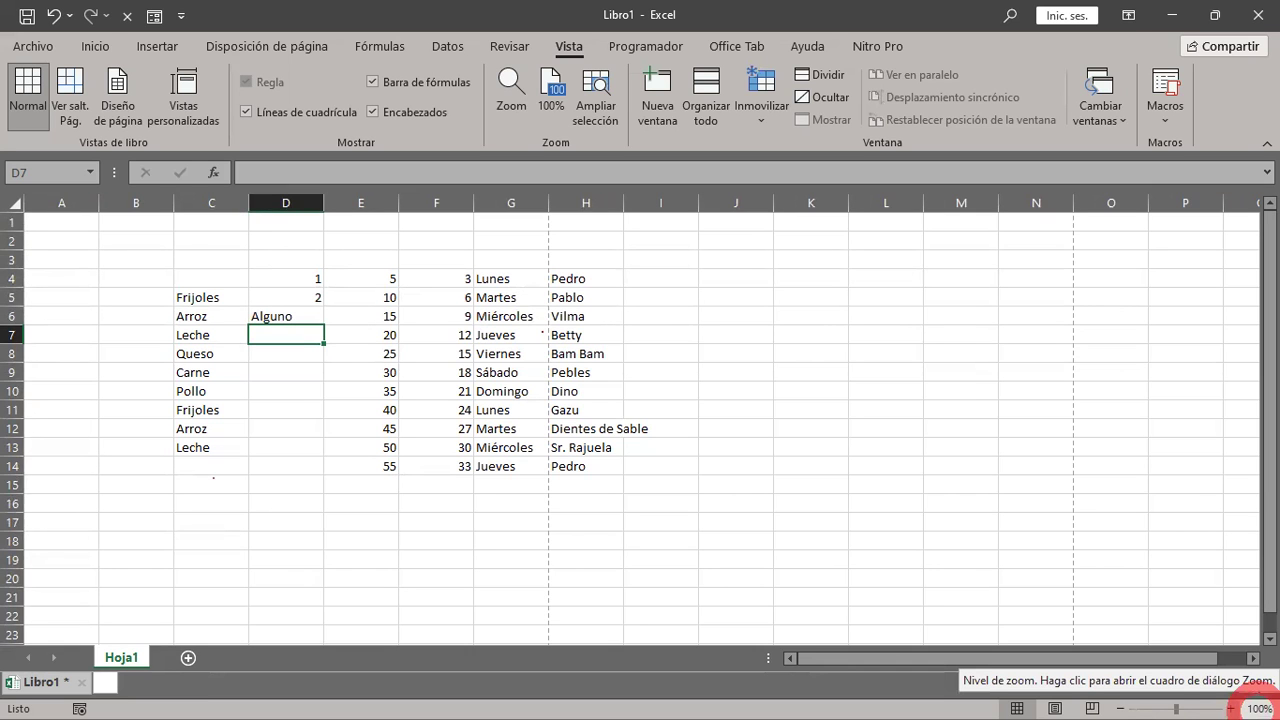
Zoom in to 160% and scroll the sheet up and down
left_click(1231, 707)
left_click(1231, 707)
left_click(1231, 707)
left_click(1231, 707)
left_click(1231, 707)
left_click(1231, 707)
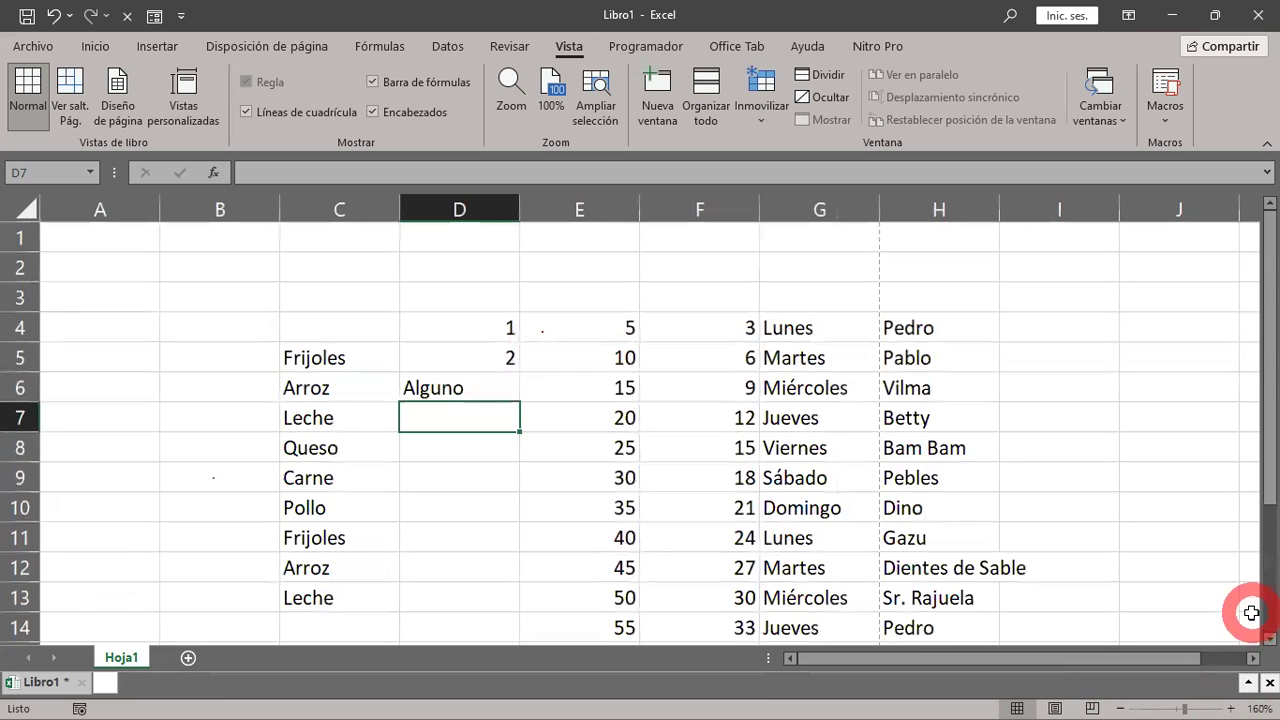
scroll(1214, 635, "down", 2)
scroll(1214, 635, "up", 2)
scroll(1214, 635, "up", 1)
scroll(1214, 635, "up", 3)
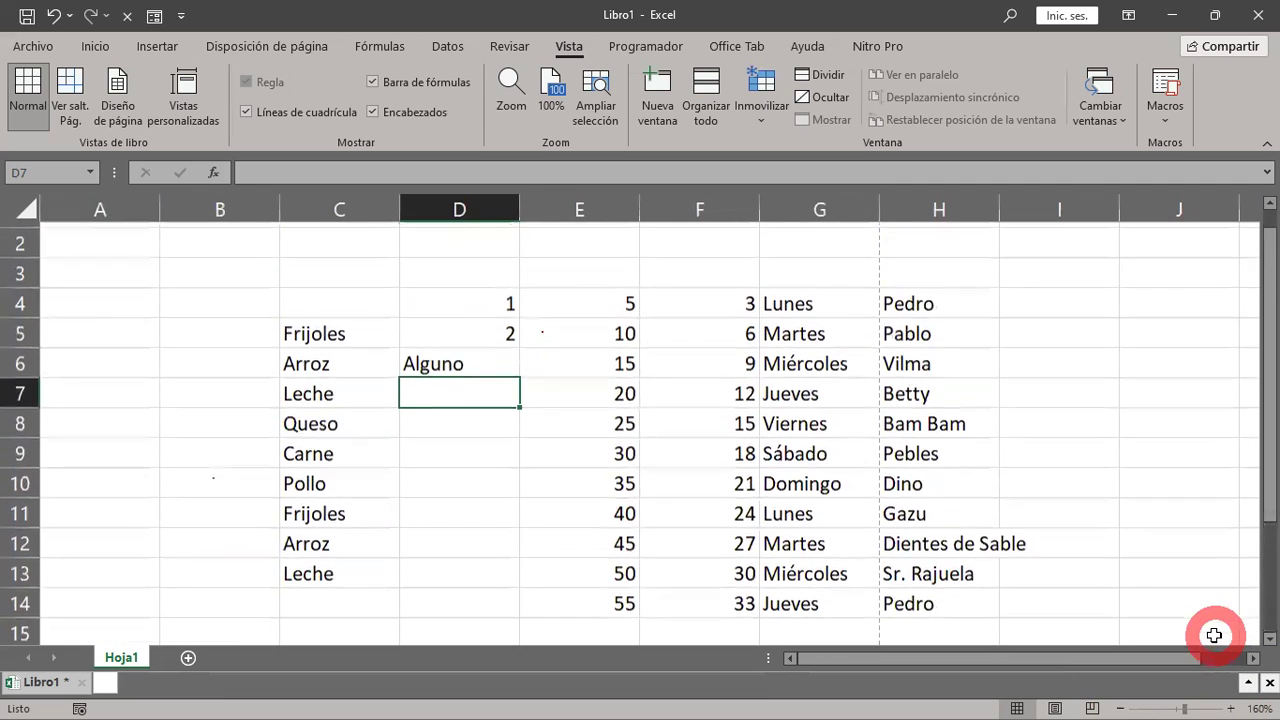
scroll(1214, 635, "down", 1)
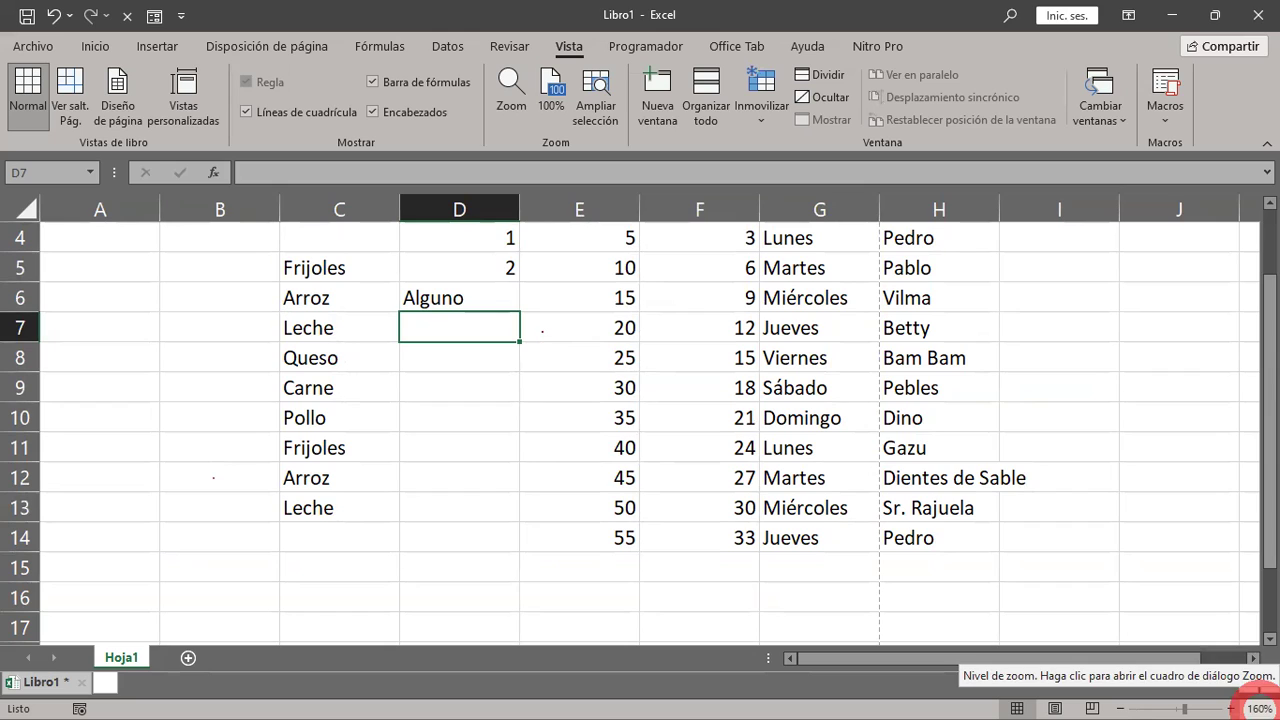
Open the Zoom dialog and try the 200%, 75%, 50% and 25% presets
left_click(1258, 708)
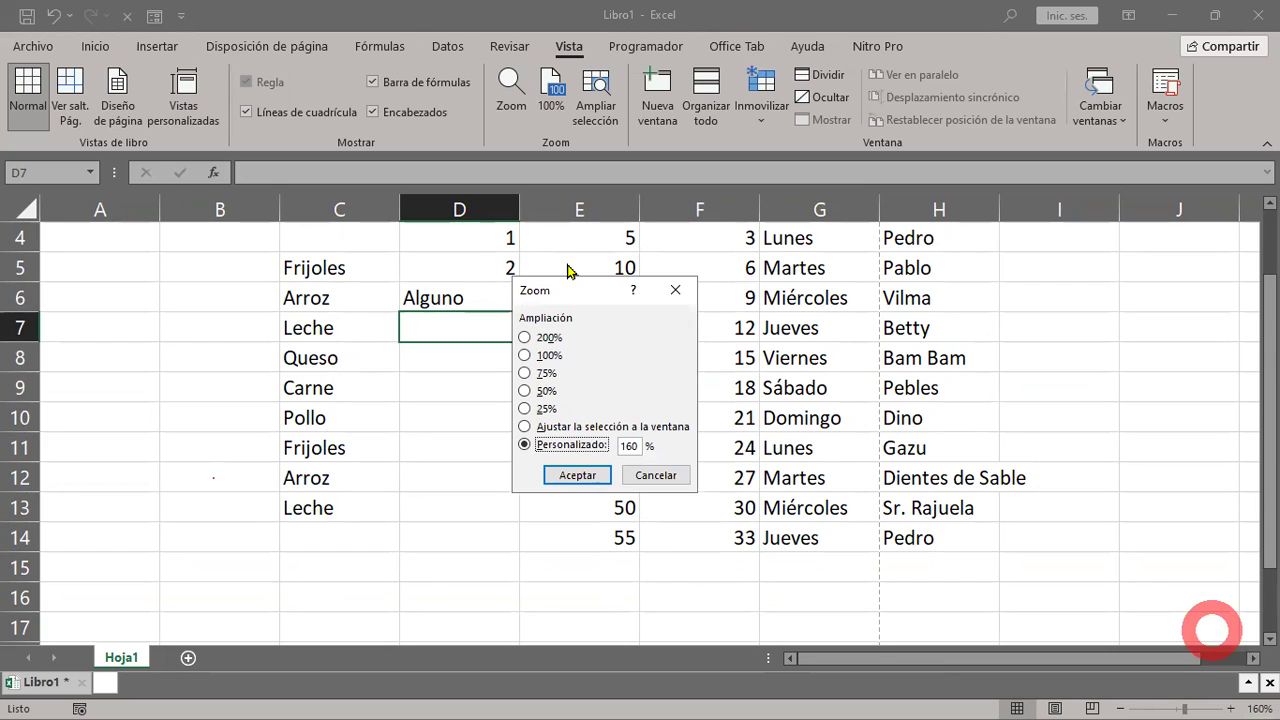
left_click_drag(570, 288, 595, 284)
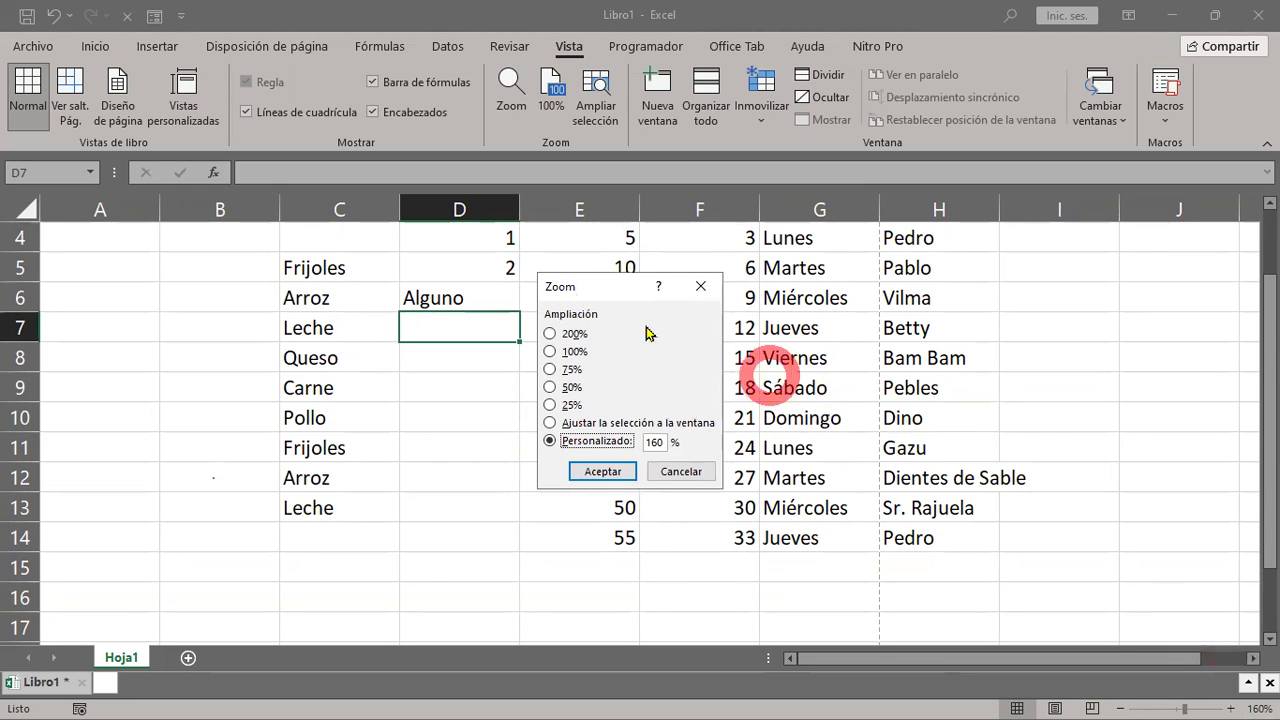
left_click(574, 336)
left_click(574, 352)
left_click(572, 369)
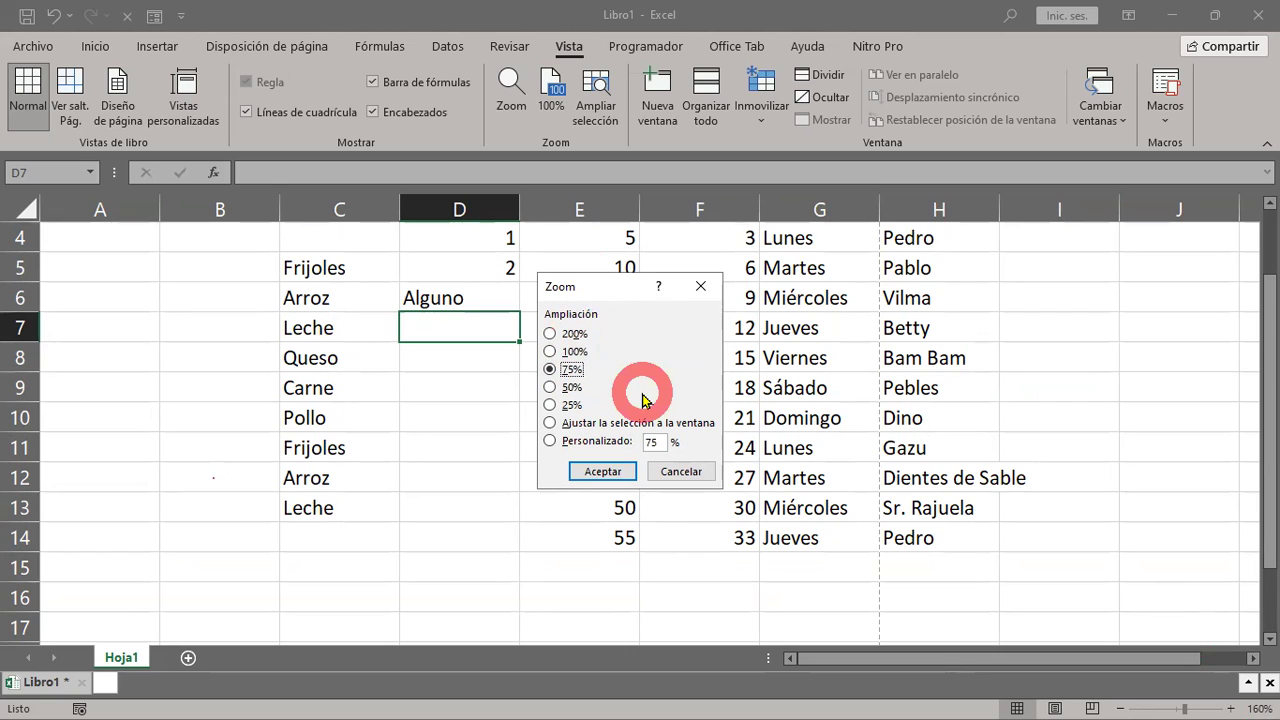
left_click(571, 387)
left_click(568, 405)
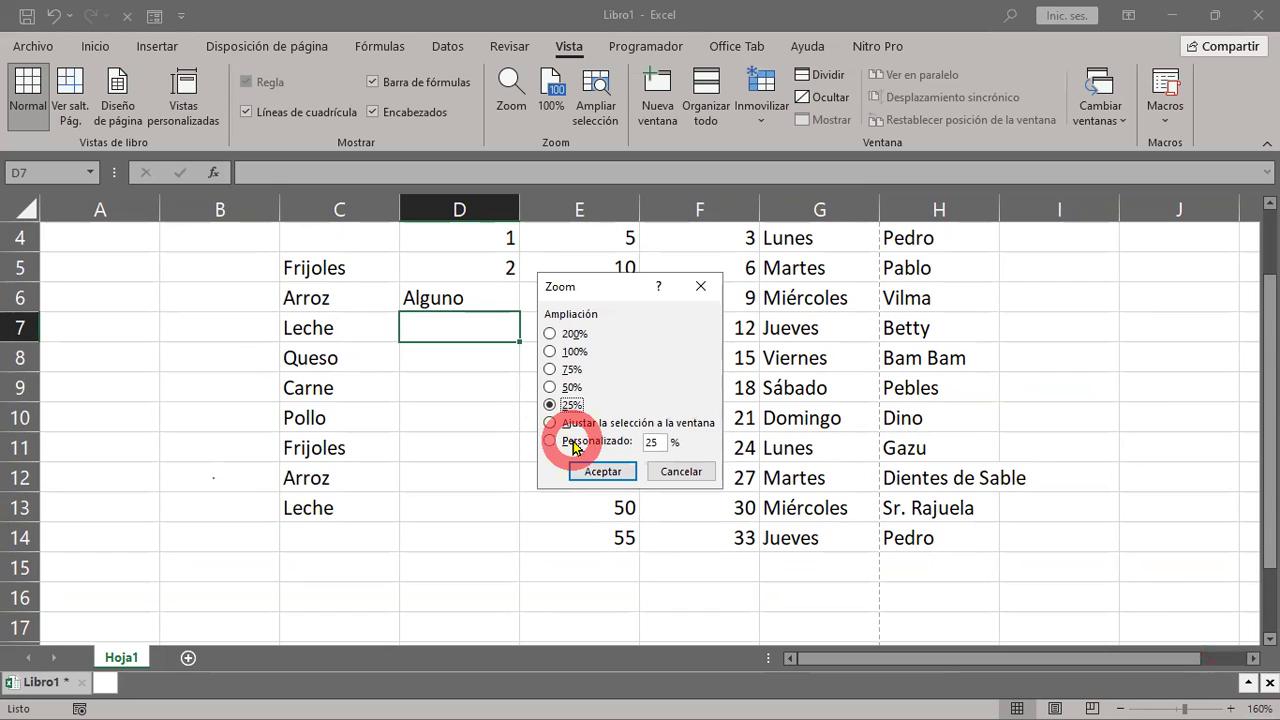
Choose Personalizado and apply a custom zoom of 129%
left_click(652, 441)
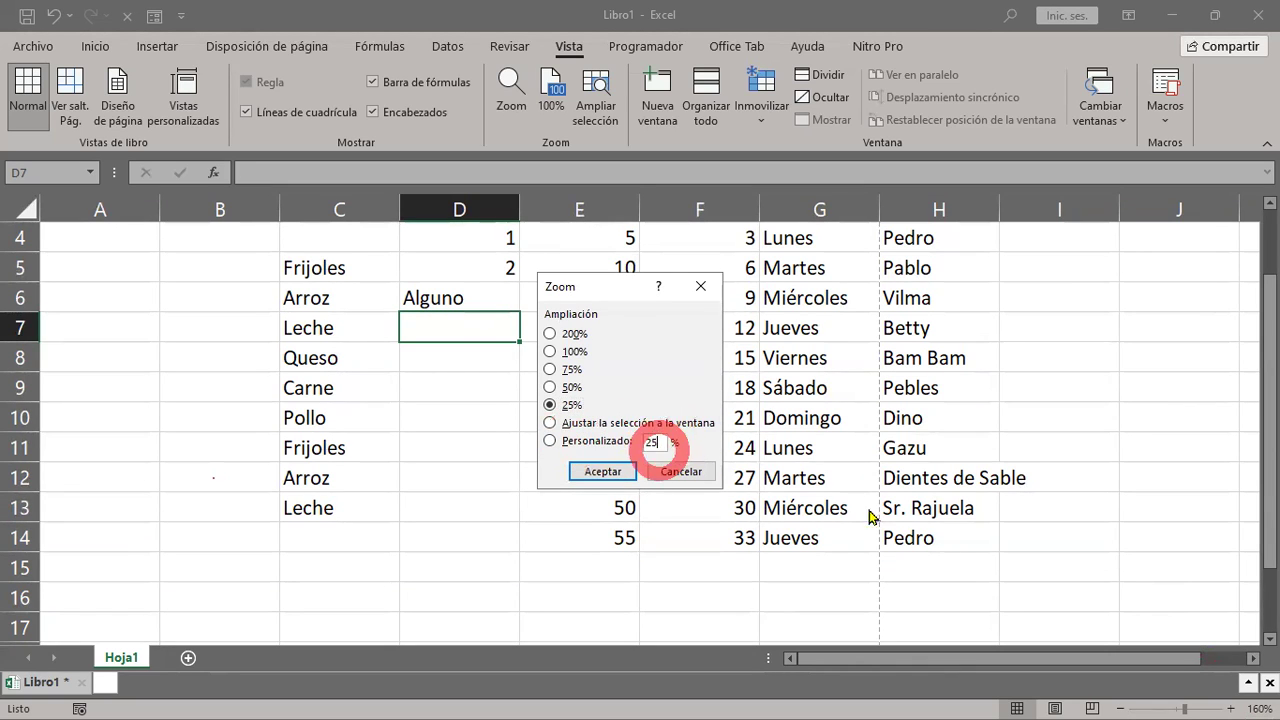
key("BackSpace")
key("BackSpace")
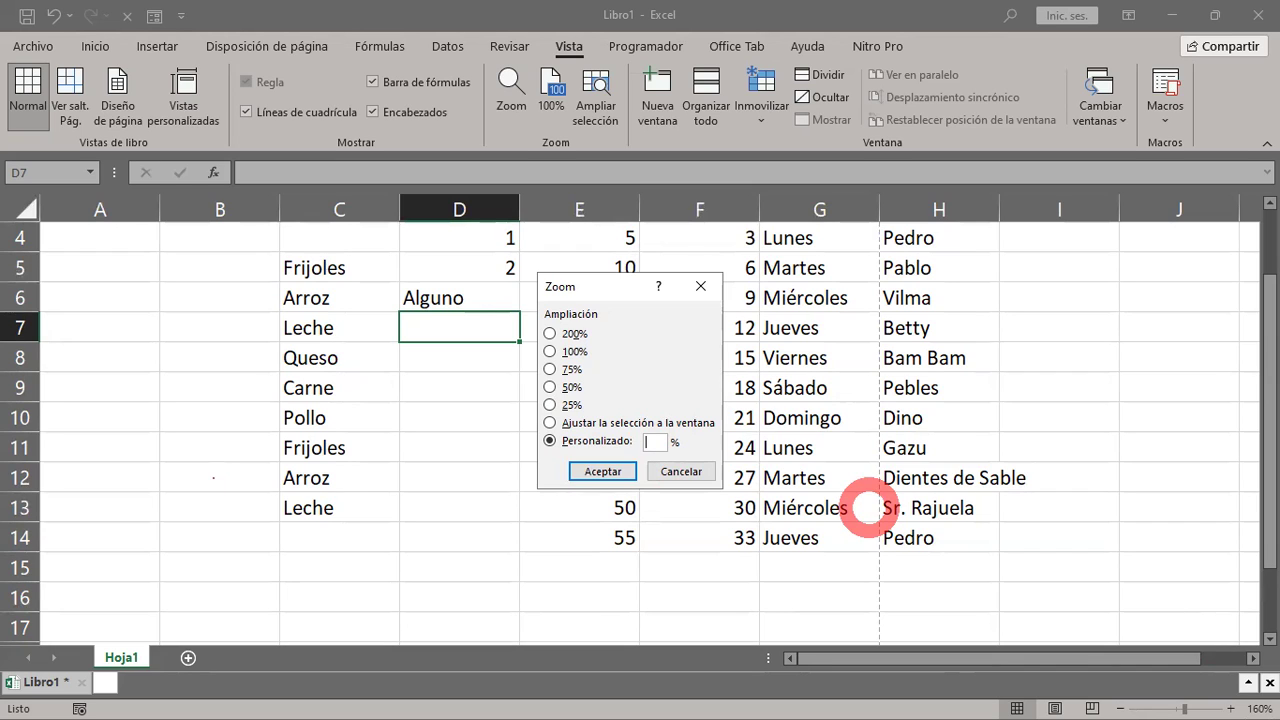
type("129")
left_click(603, 471)
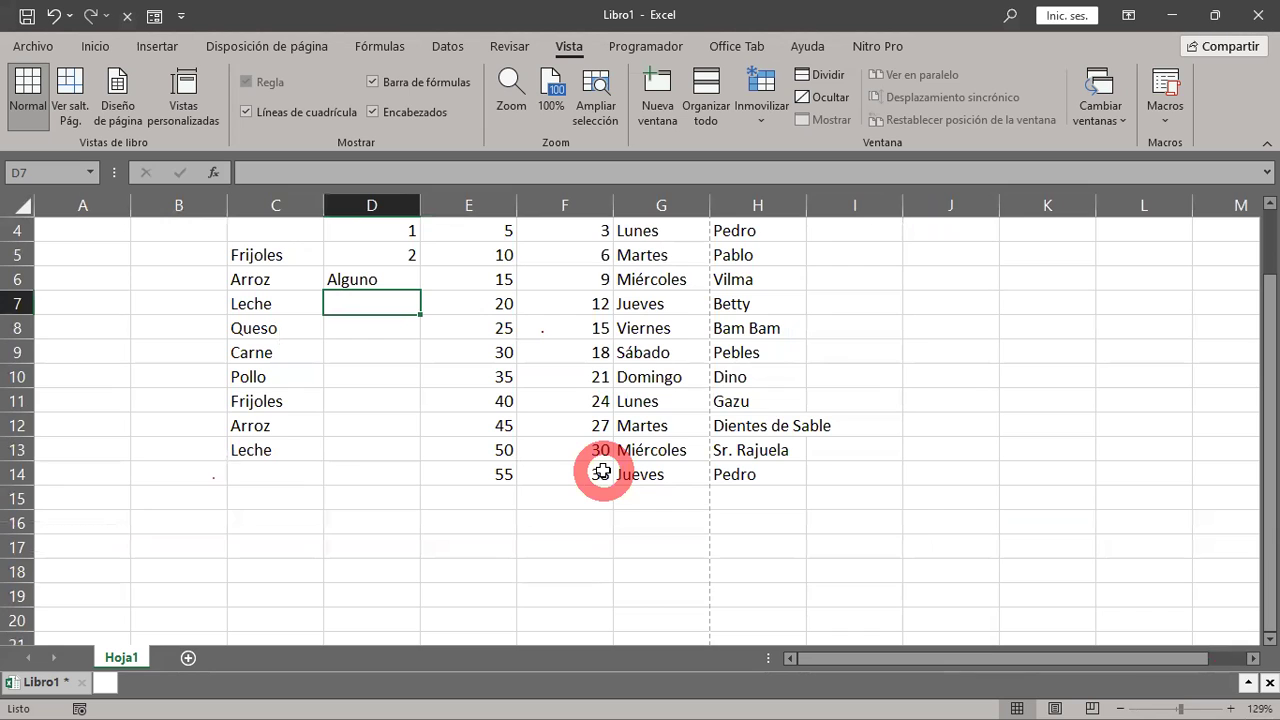
scroll(603, 471, "up", 1)
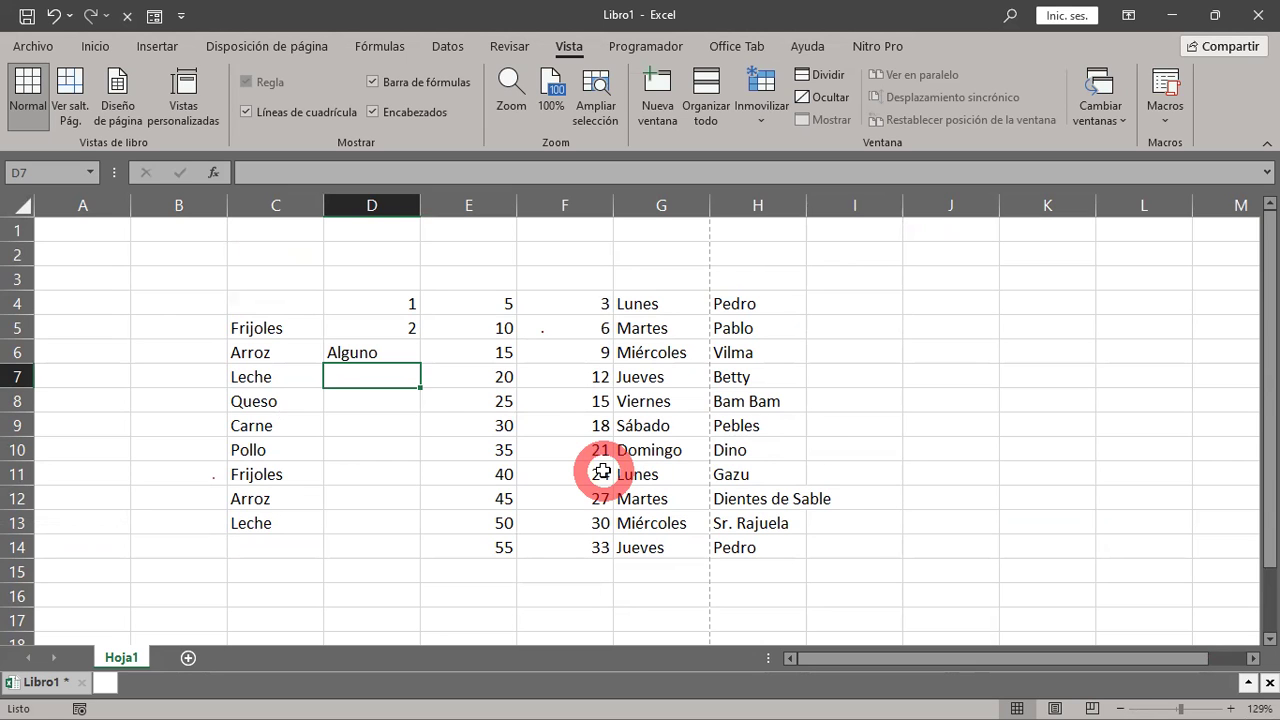
mouse_move(888, 659)
left_mouse_down()
mouse_move(1003, 688)
mouse_move(954, 668)
mouse_move(1018, 665)
left_mouse_up()
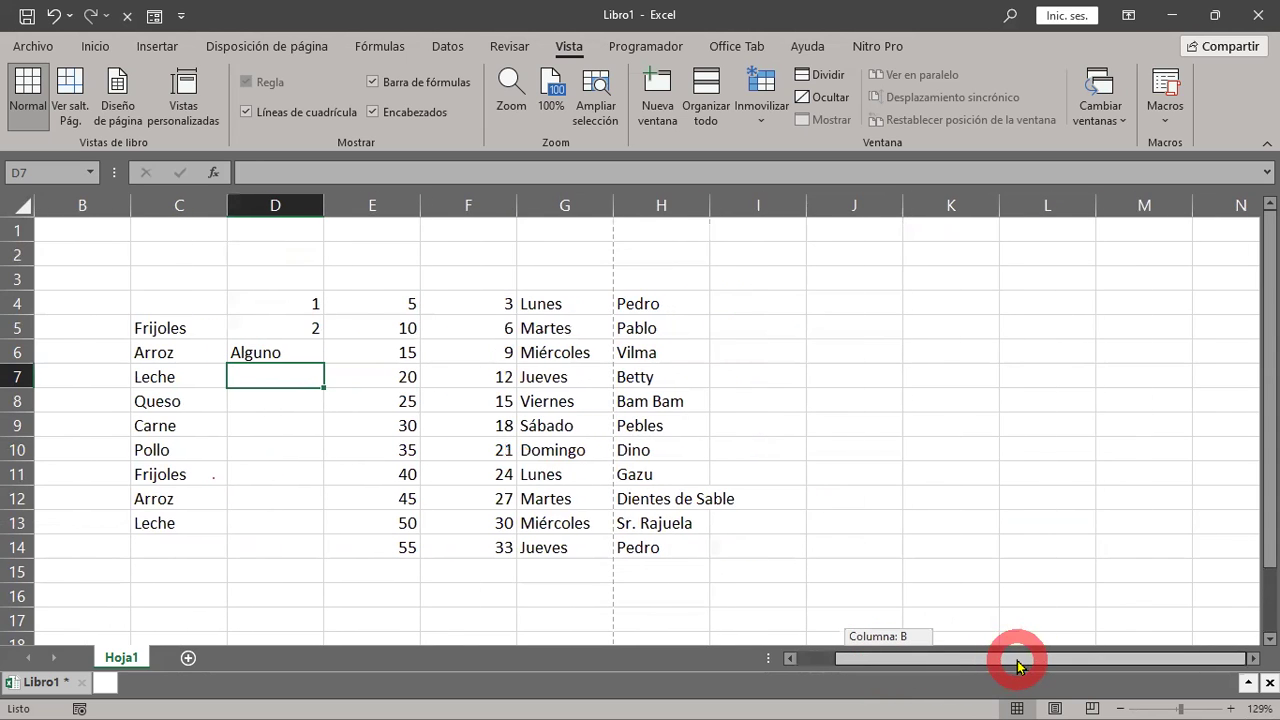
mouse_move(1018, 665)
left_mouse_down()
mouse_move(1081, 662)
mouse_move(817, 667)
mouse_move(1071, 663)
mouse_move(829, 651)
mouse_move(1120, 678)
mouse_move(820, 660)
mouse_move(1097, 663)
mouse_move(829, 651)
mouse_move(1025, 677)
mouse_move(1063, 666)
mouse_move(923, 671)
mouse_move(1060, 685)
mouse_move(845, 669)
left_mouse_up()
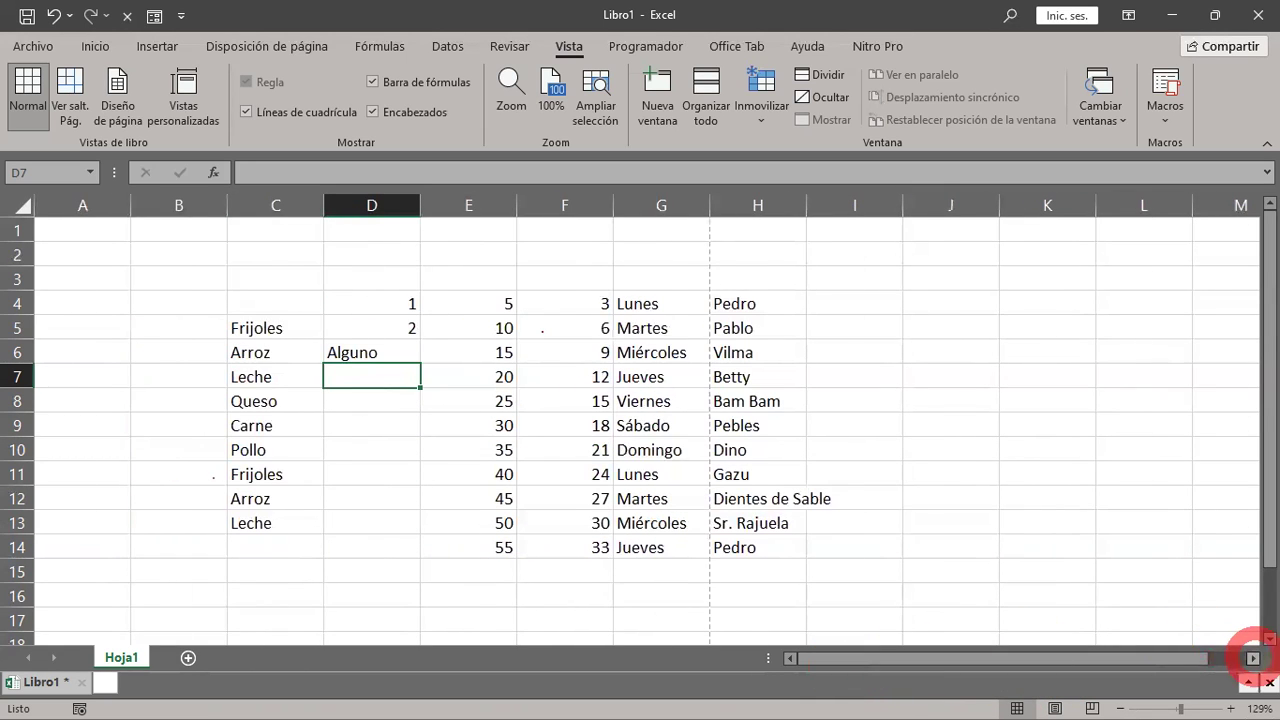
left_click(1253, 657)
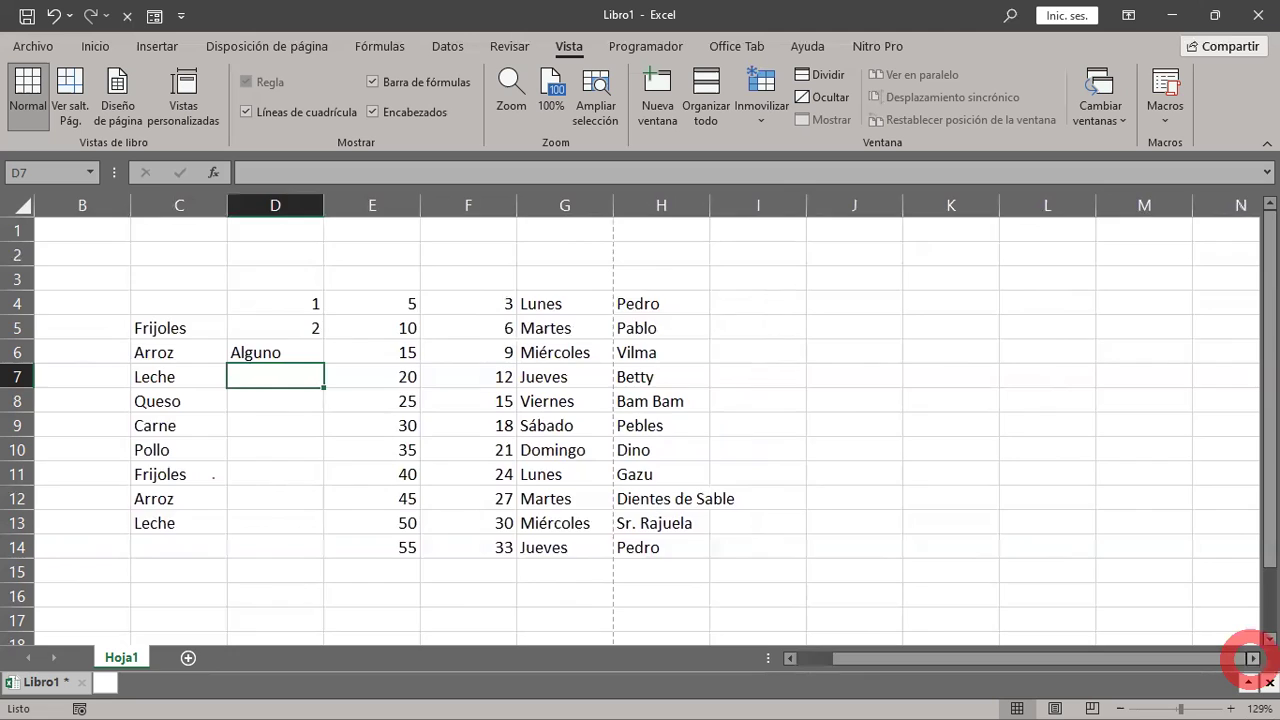
left_click_drag(1253, 657, 1253, 657)
left_click(790, 658)
left_click_drag(790, 658, 790, 660)
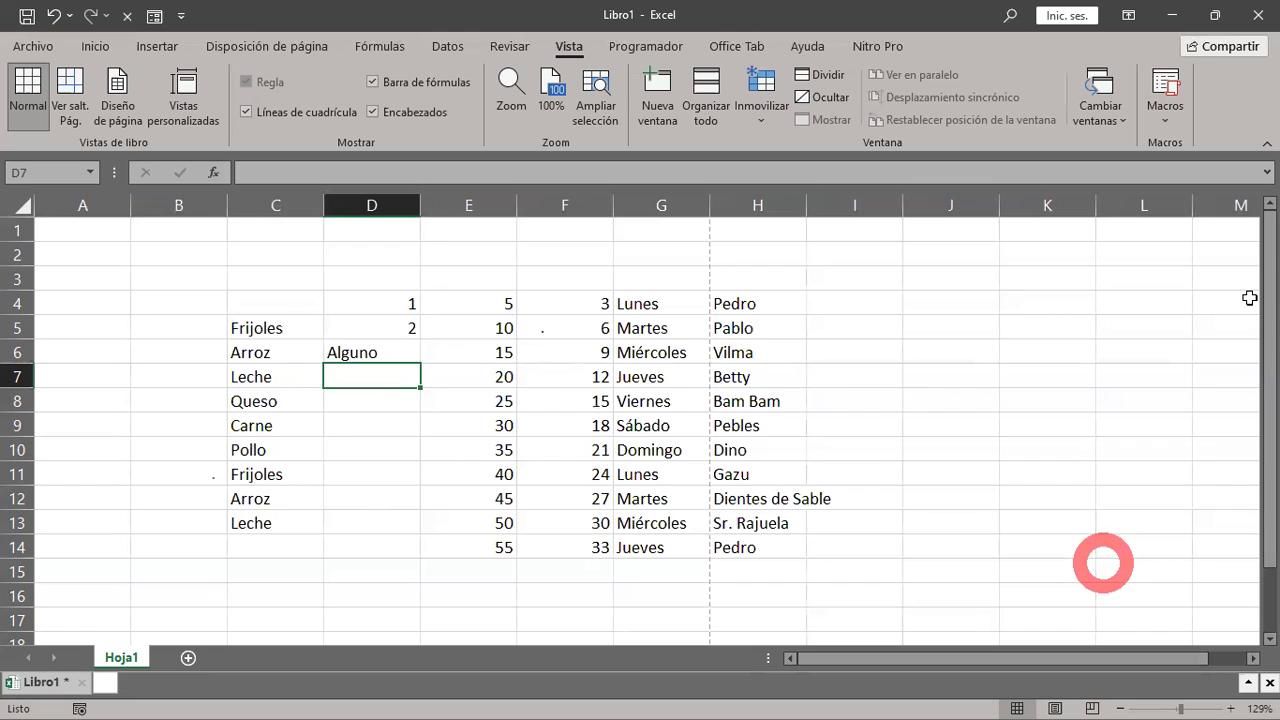
left_click(1266, 262)
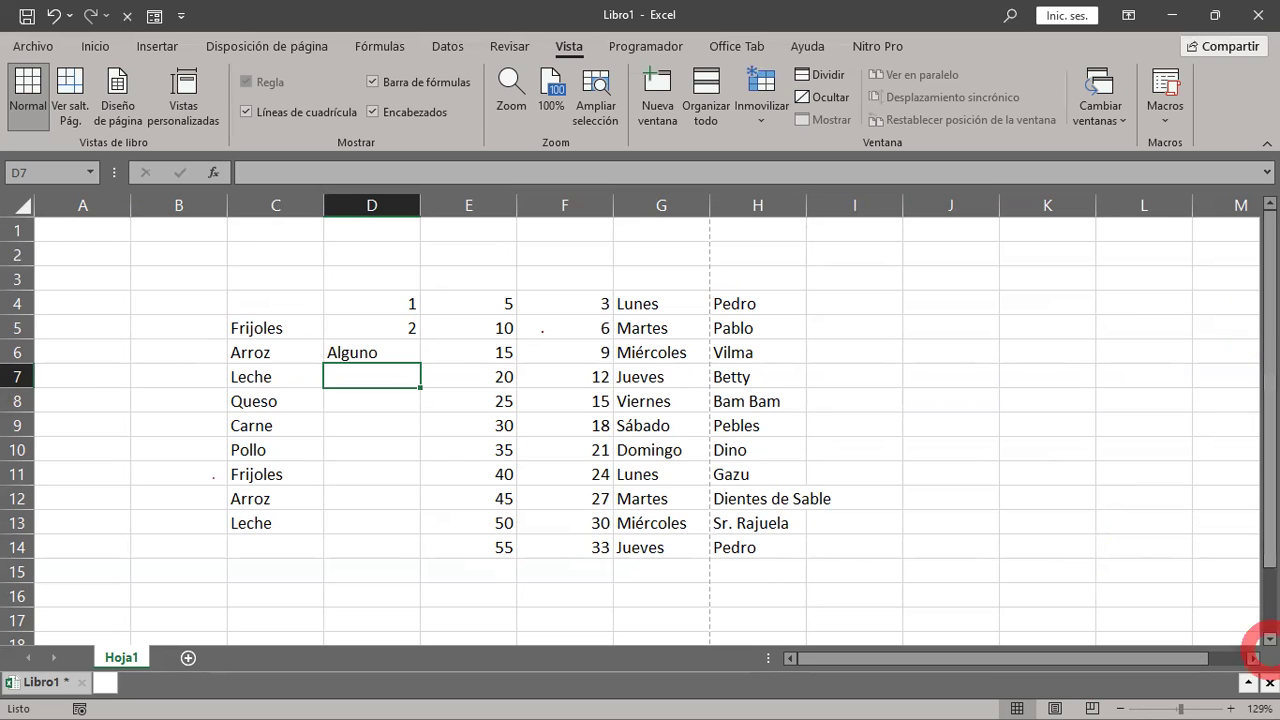
left_click(1267, 637)
left_click_drag(1267, 637, 1267, 637)
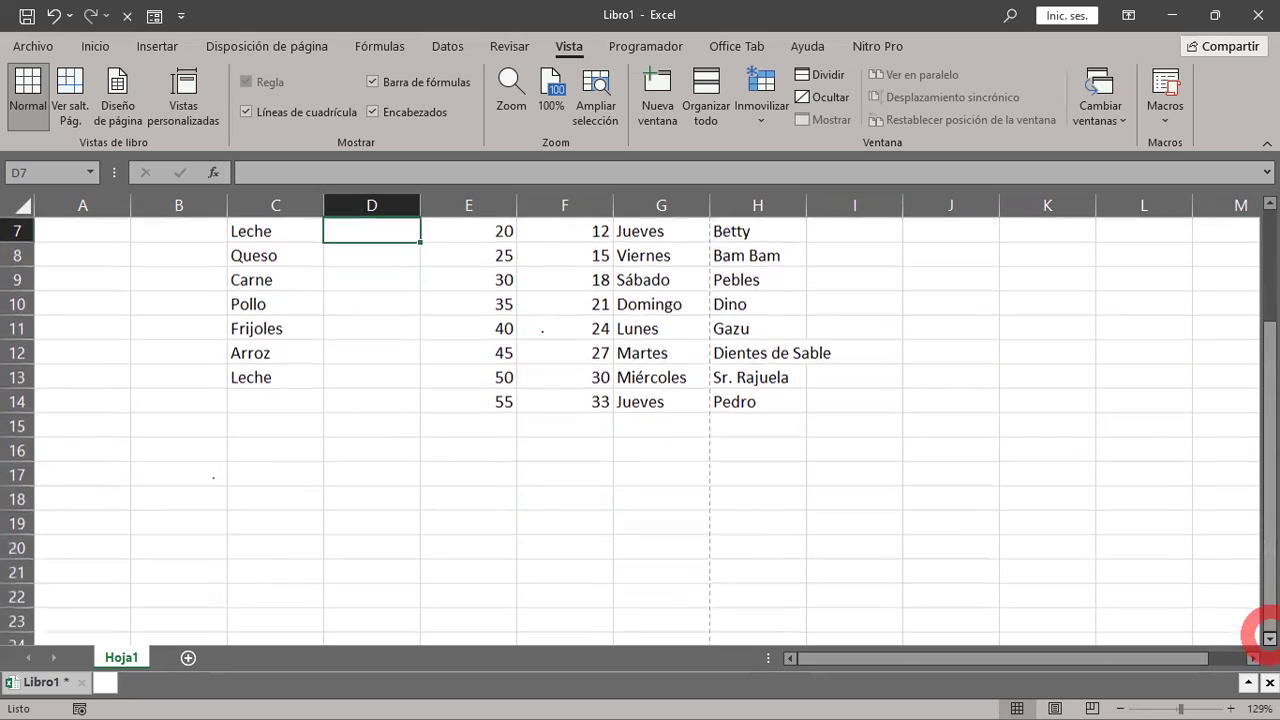
left_click_drag(1267, 637, 1268, 330)
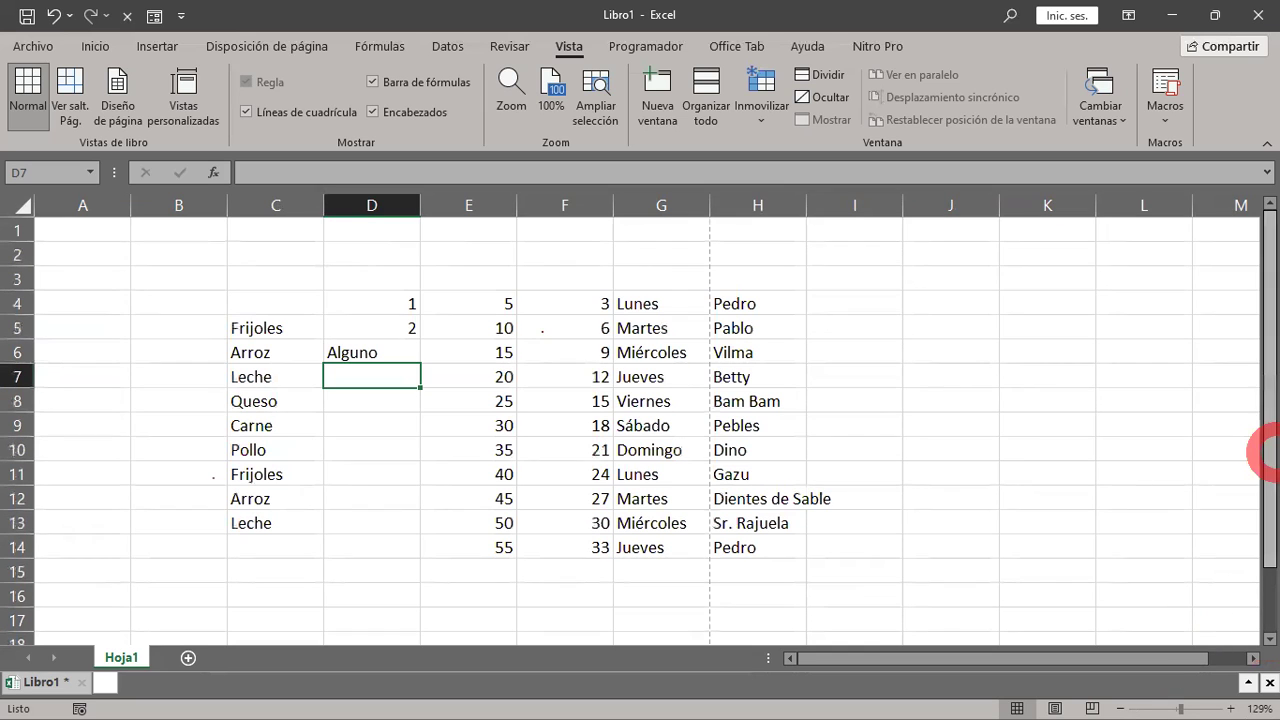
left_click(1258, 454)
mouse_move(1258, 454)
left_mouse_down()
mouse_move(1265, 374)
mouse_move(262, 353)
left_mouse_up()
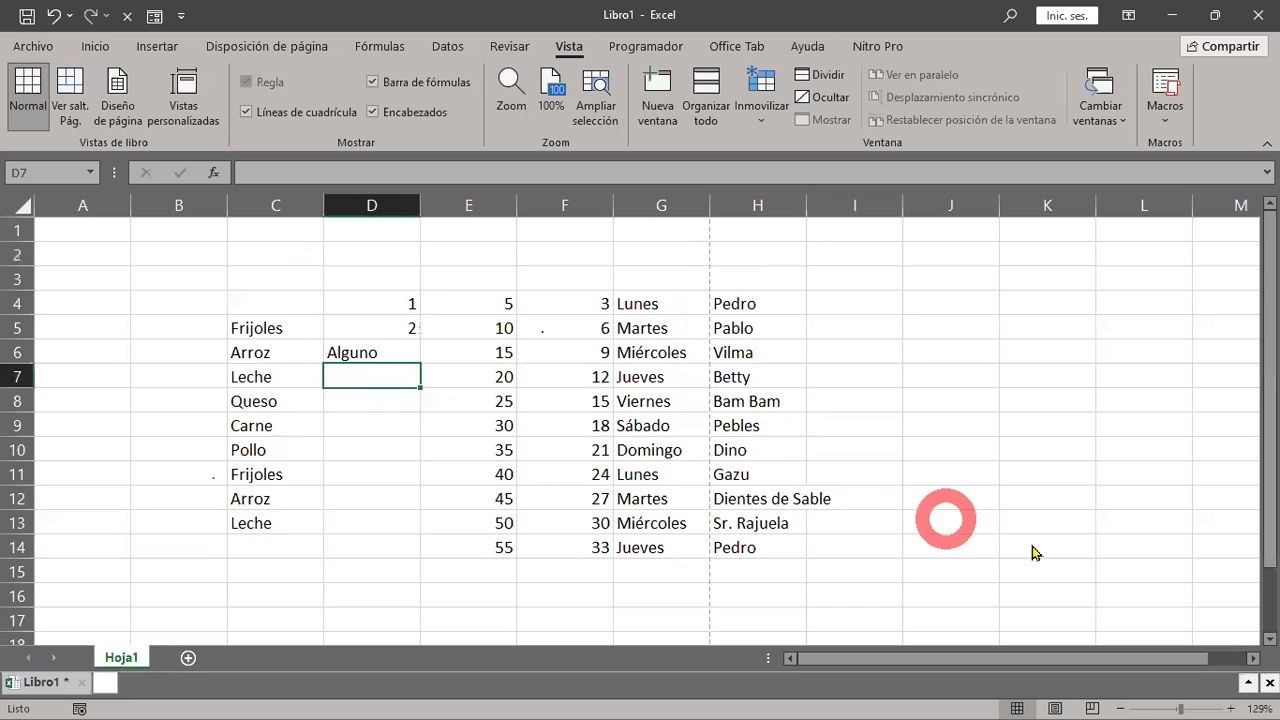
left_click(1265, 638)
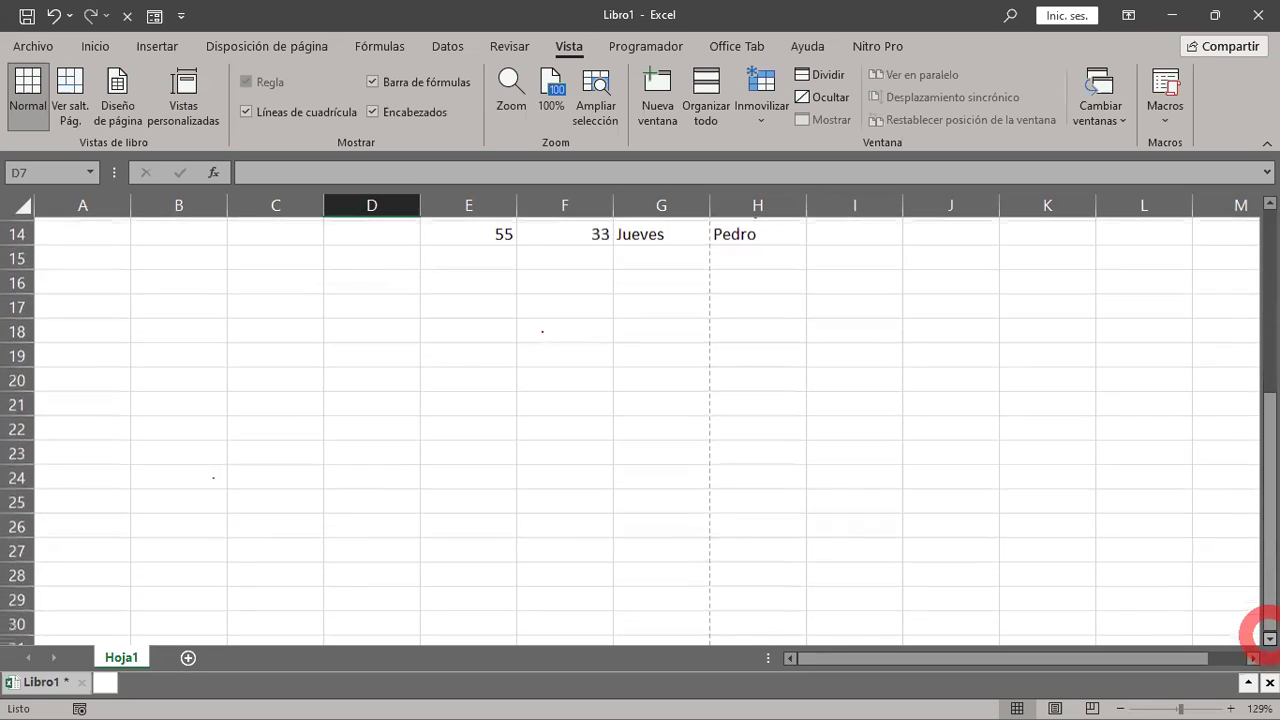
scroll(625, 500, "up", 2)
scroll(625, 500, "up", 3)
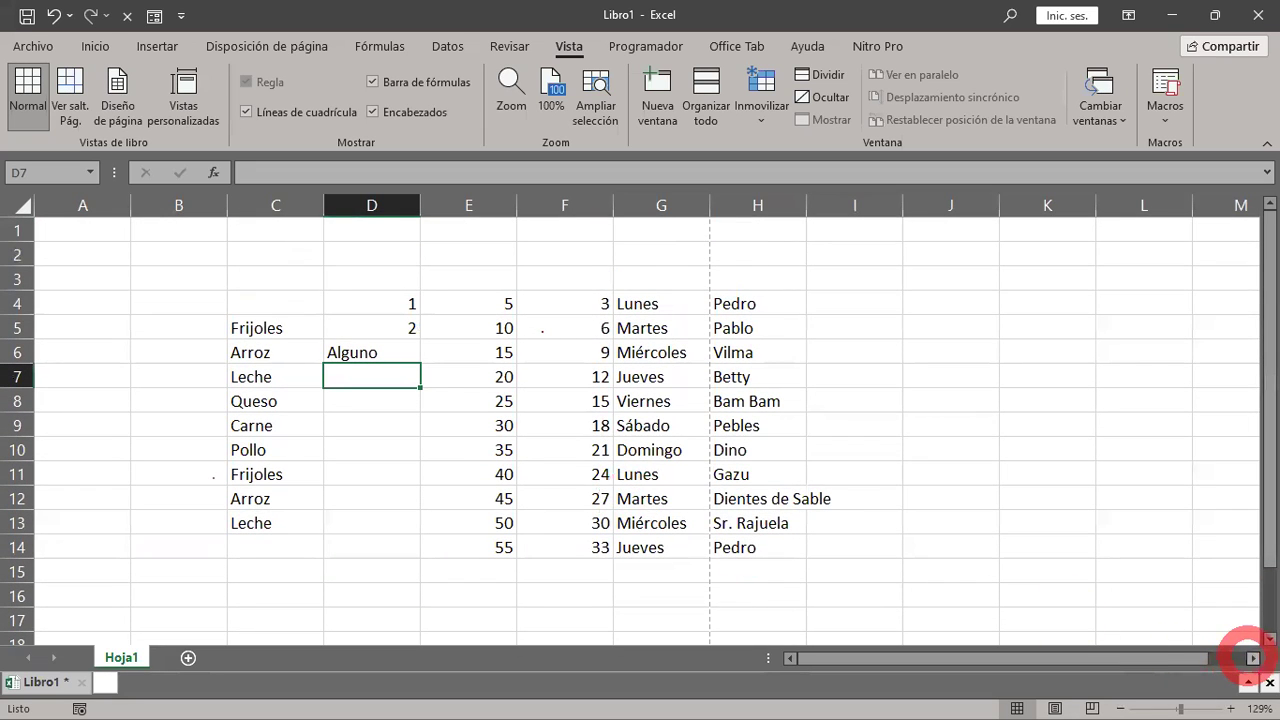
left_click(1252, 657)
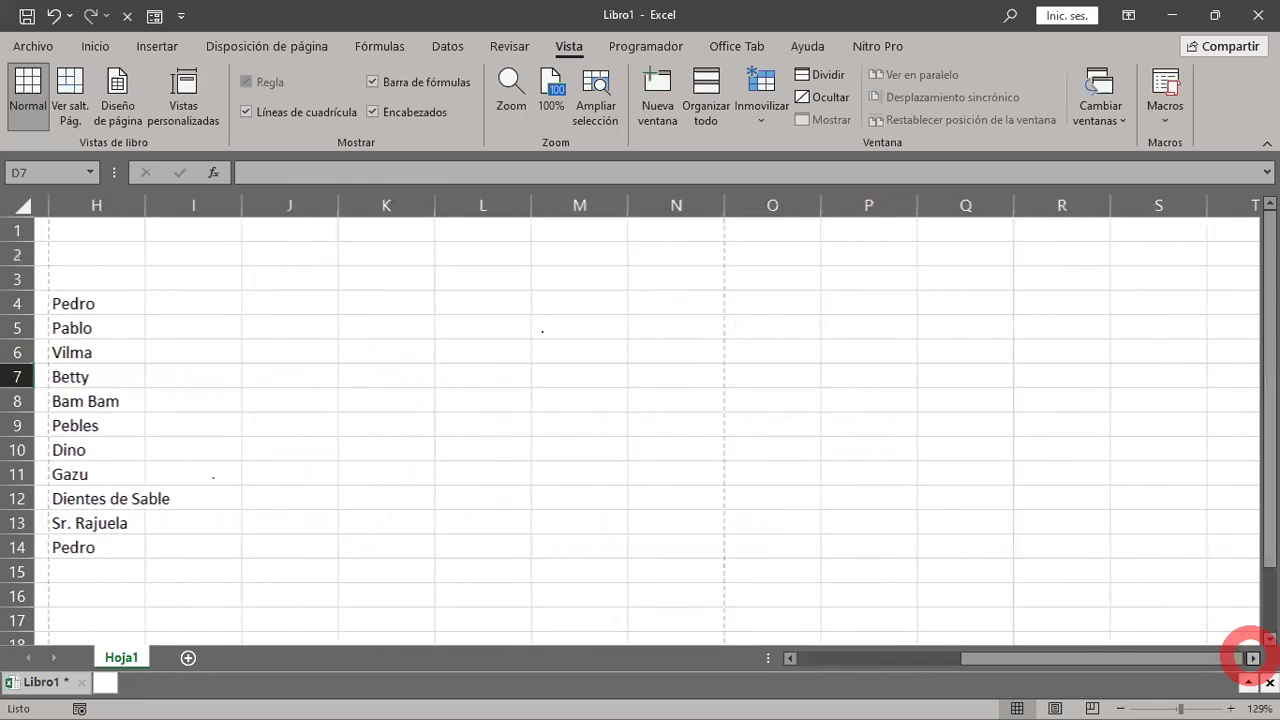
left_click_drag(1252, 657, 925, 660)
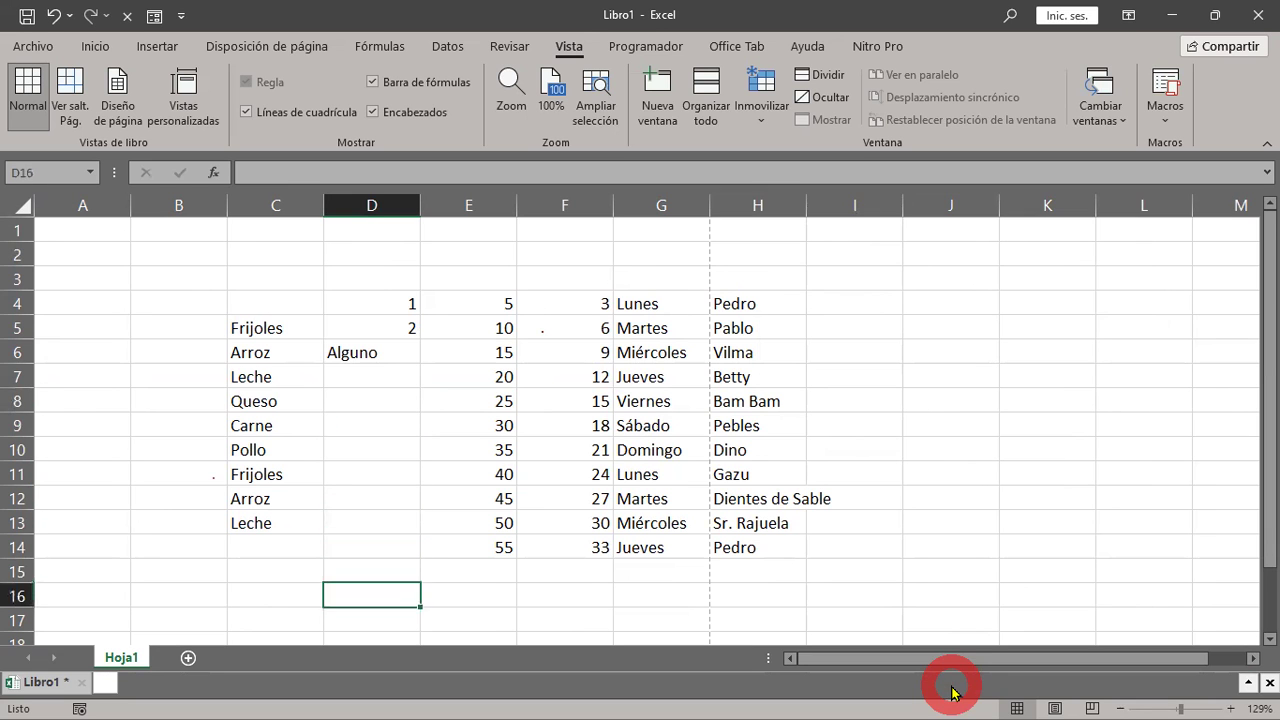
key("Down")
key("Down")
key("Down")
key("Down")
key("Down")
key("Down")
key("Down")
key("Down")
key("Down")
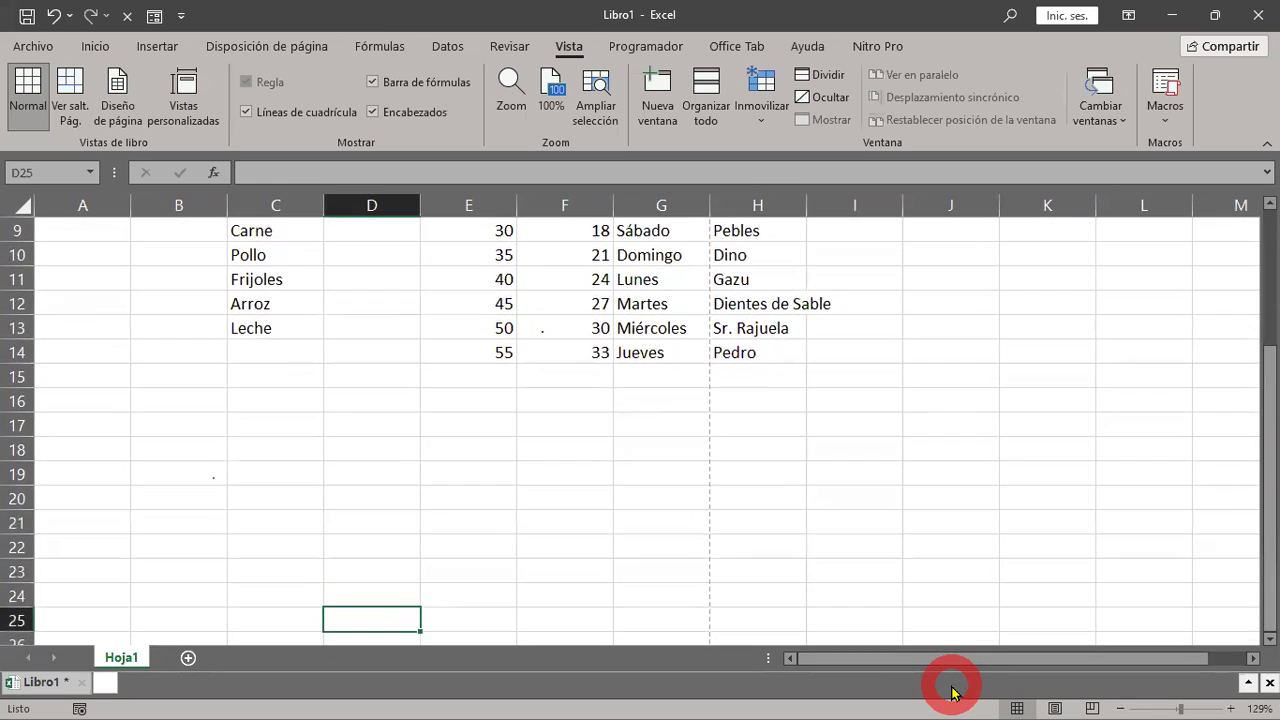
key("Down")
key("Down")
key("Down")
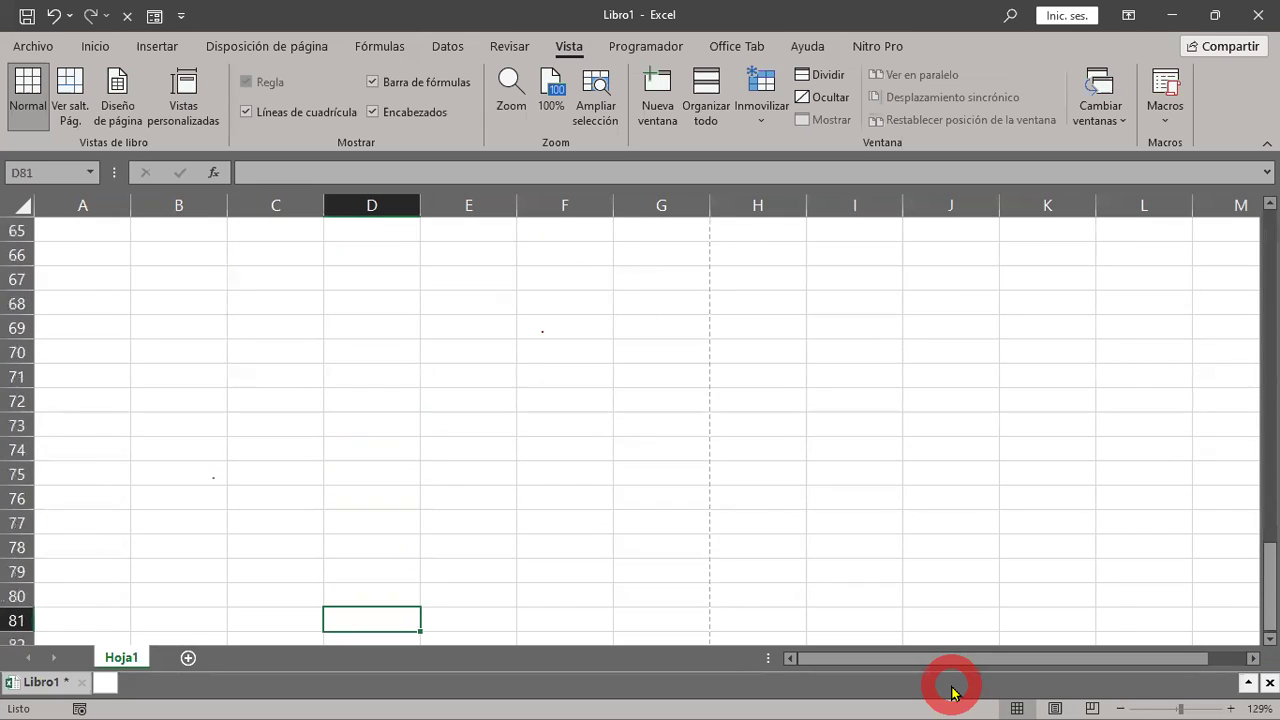
key("Up")
key("Up")
key("Up")
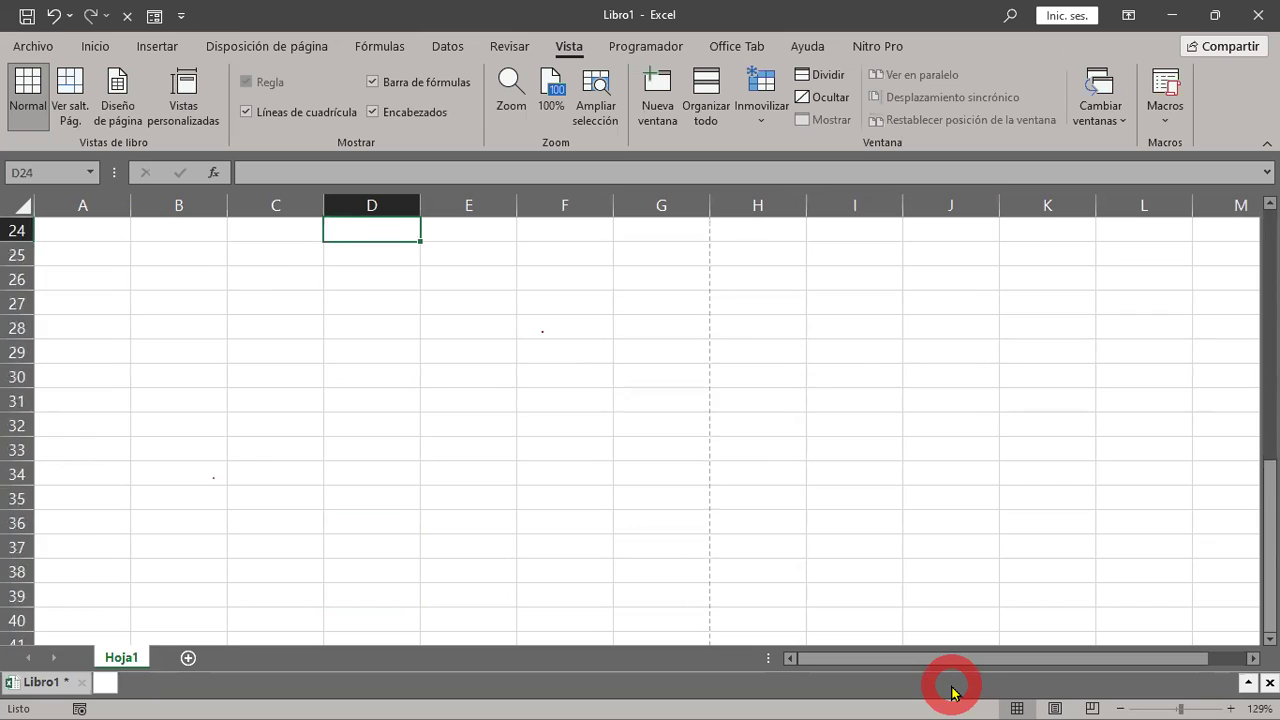
key("Up")
key("Up")
key("Up")
key("Up")
key("Up")
key("Up")
key("Down")
key("Right")
key("Right")
key("Right")
key("Right")
key("Right")
key("Right")
key("Right")
key("Right")
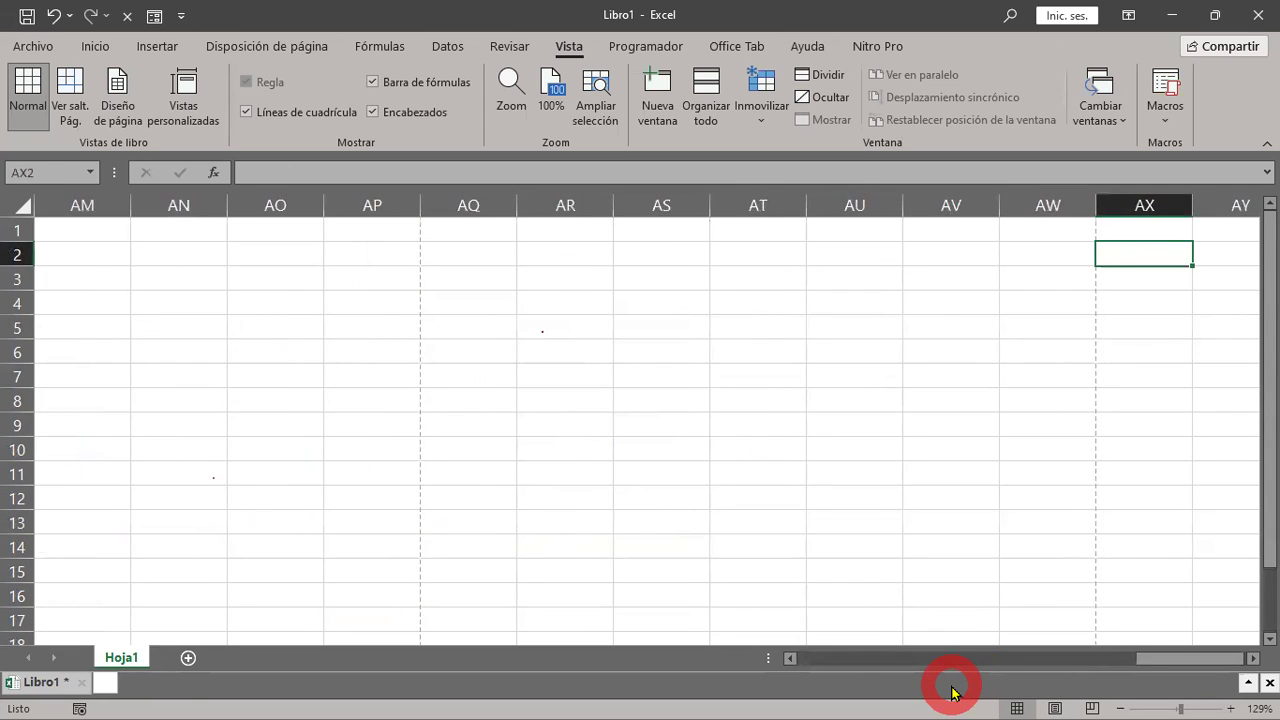
key("Right")
key("Right")
key("Right")
key("Left")
key("Left")
key("Left")
key("Left")
key("Left")
key("Left")
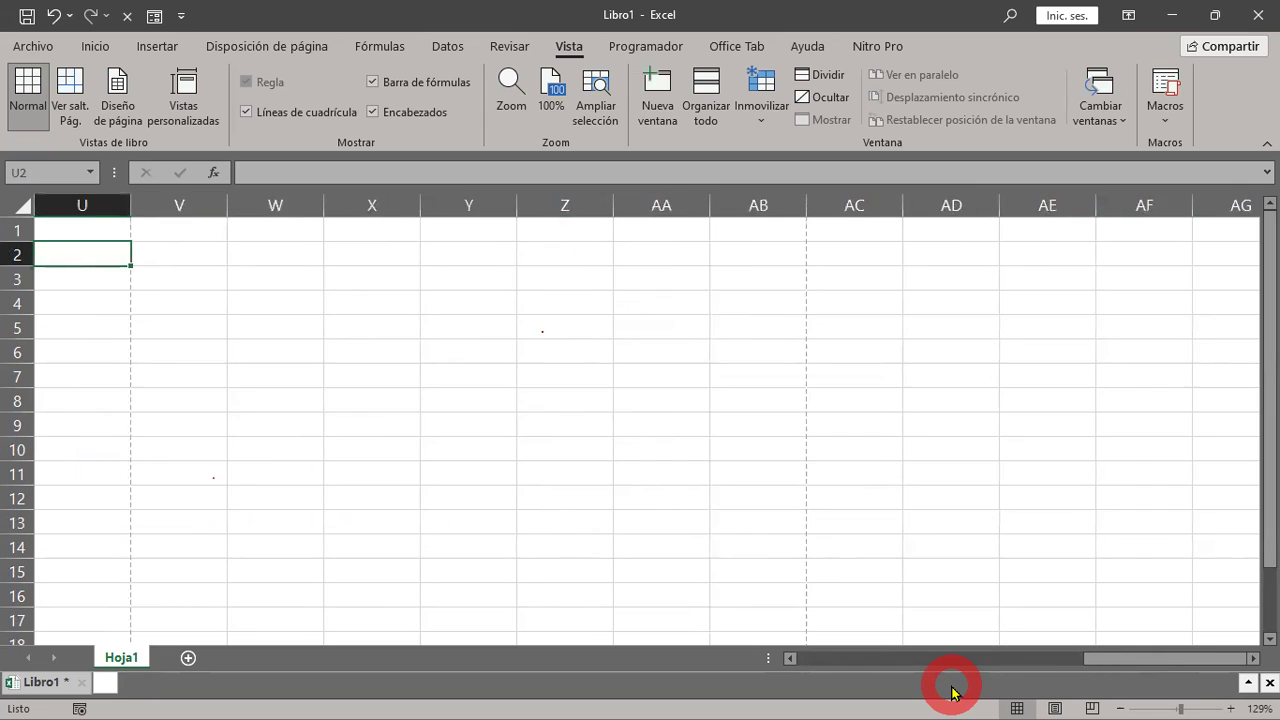
key("Left")
key("Left")
key("Left")
key("Left")
key("Left")
key("Left")
key("Right")
key("Right")
key("Right")
key("Right")
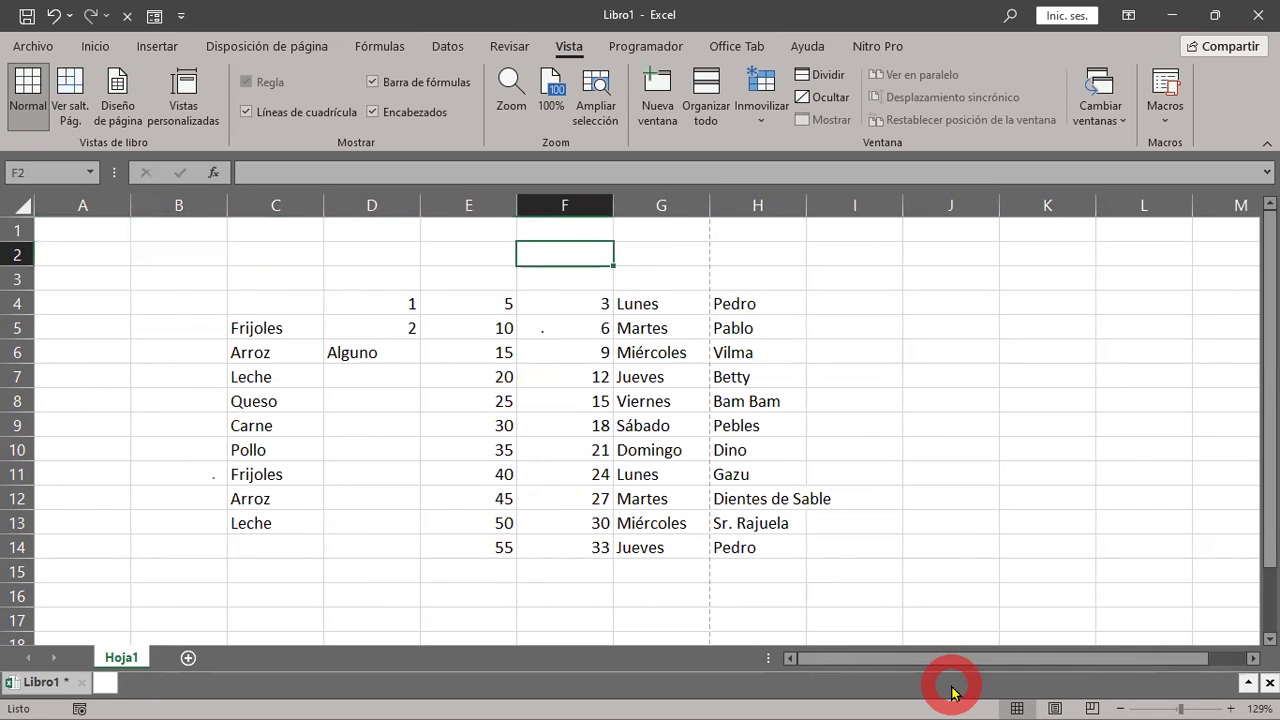